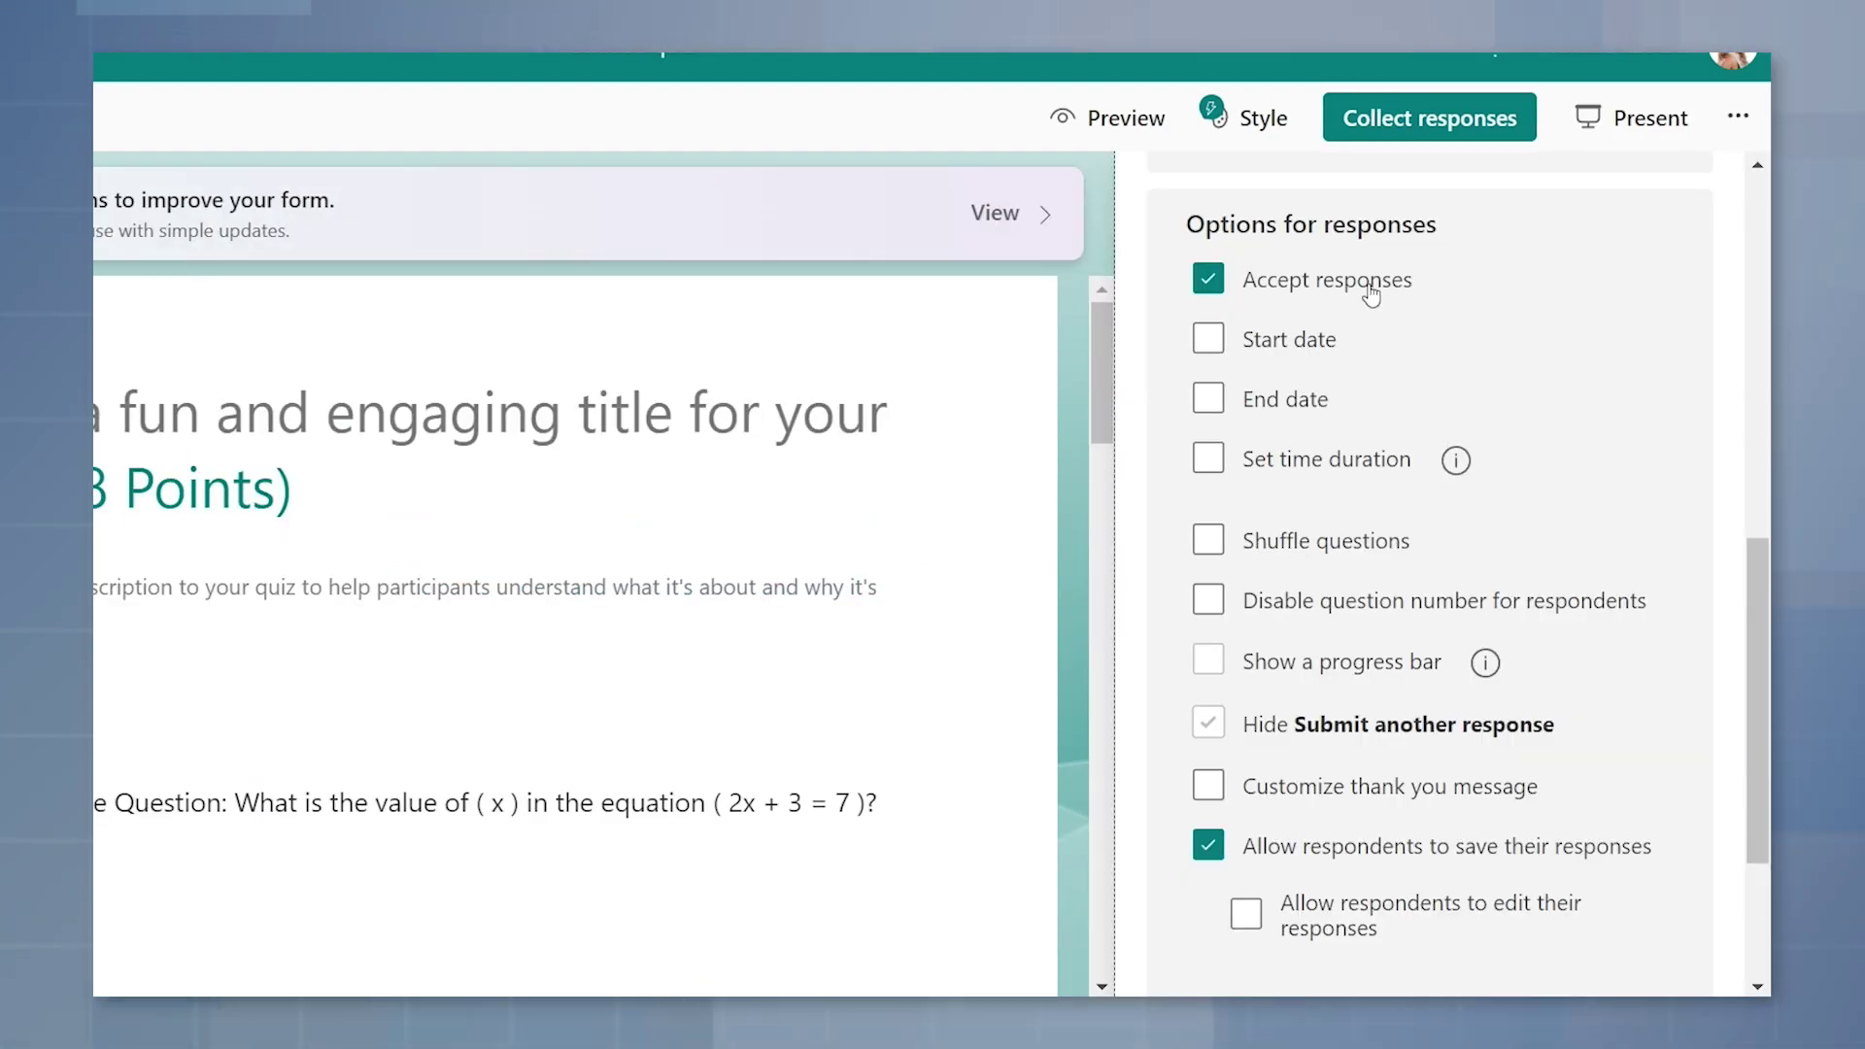
# Tick the Start date option so a response start date and time can be entered
pyautogui.click(1214, 346)
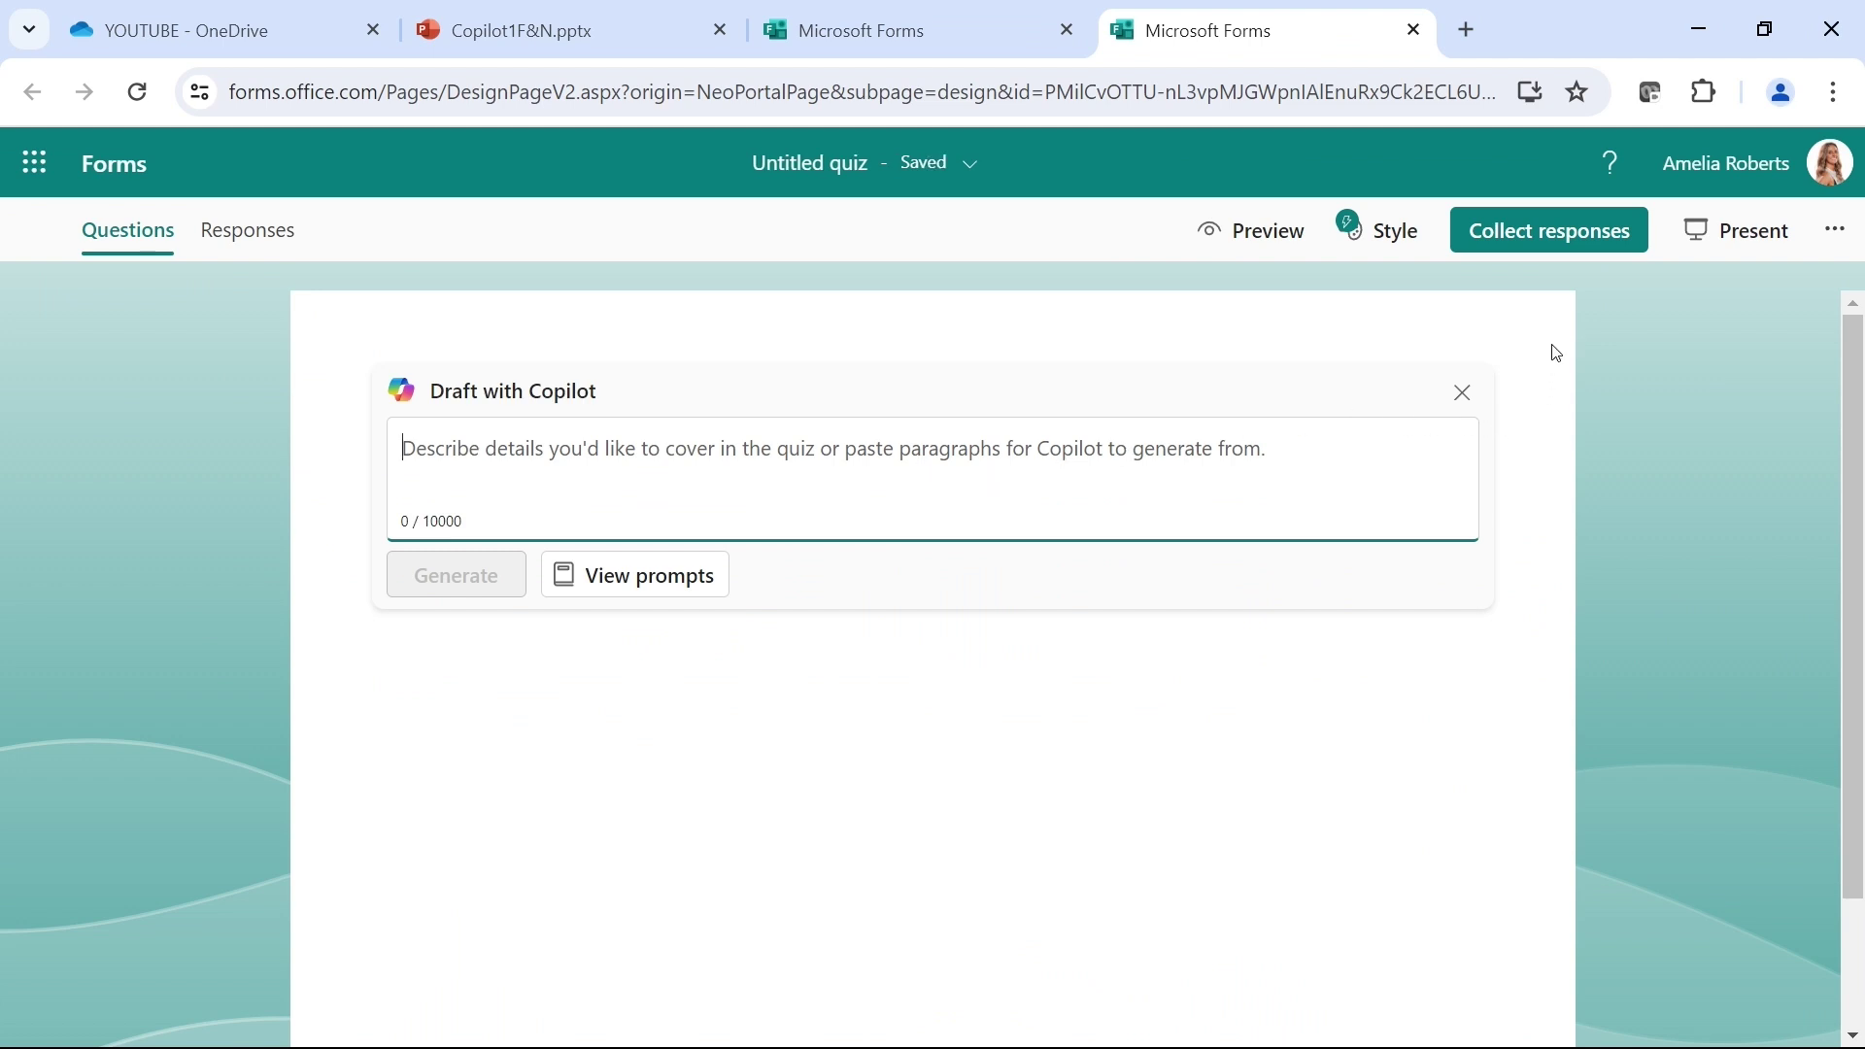
# Close the Copilot prompt and add a Choice question as question 1
pyautogui.click(1464, 394)
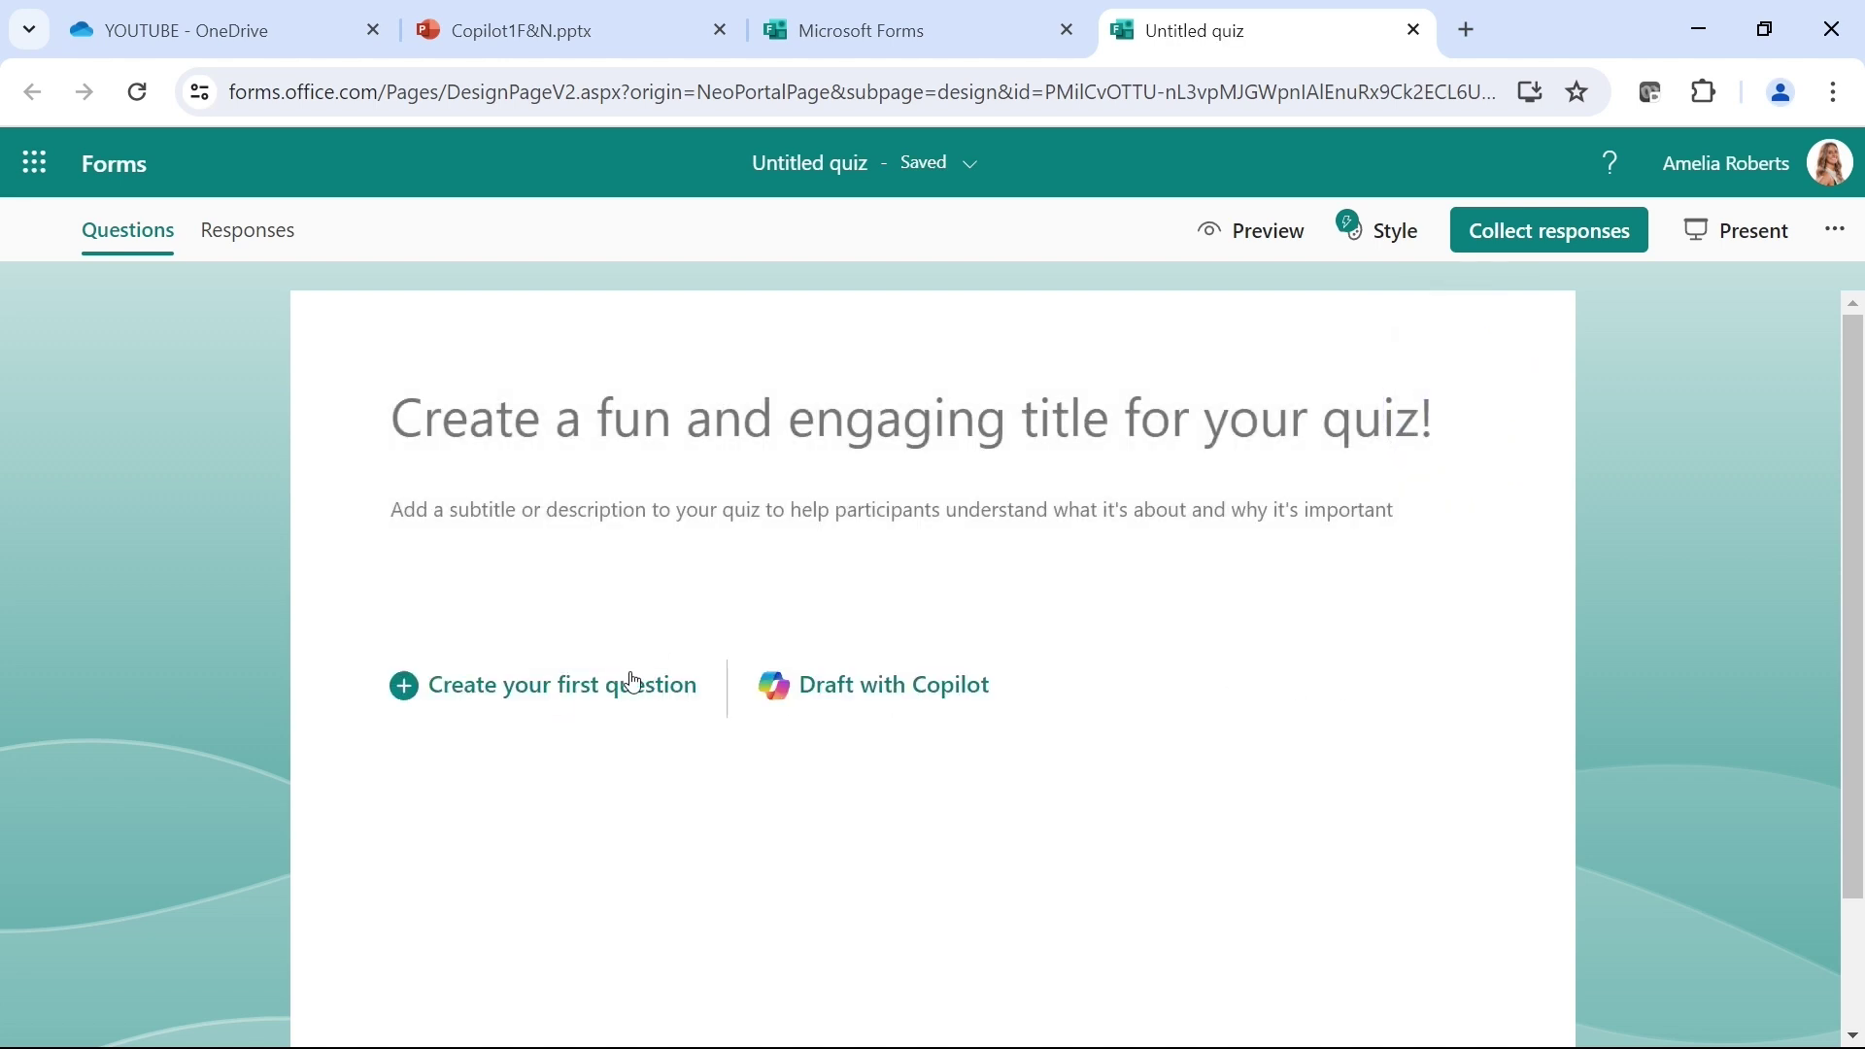
pyautogui.click(440, 699)
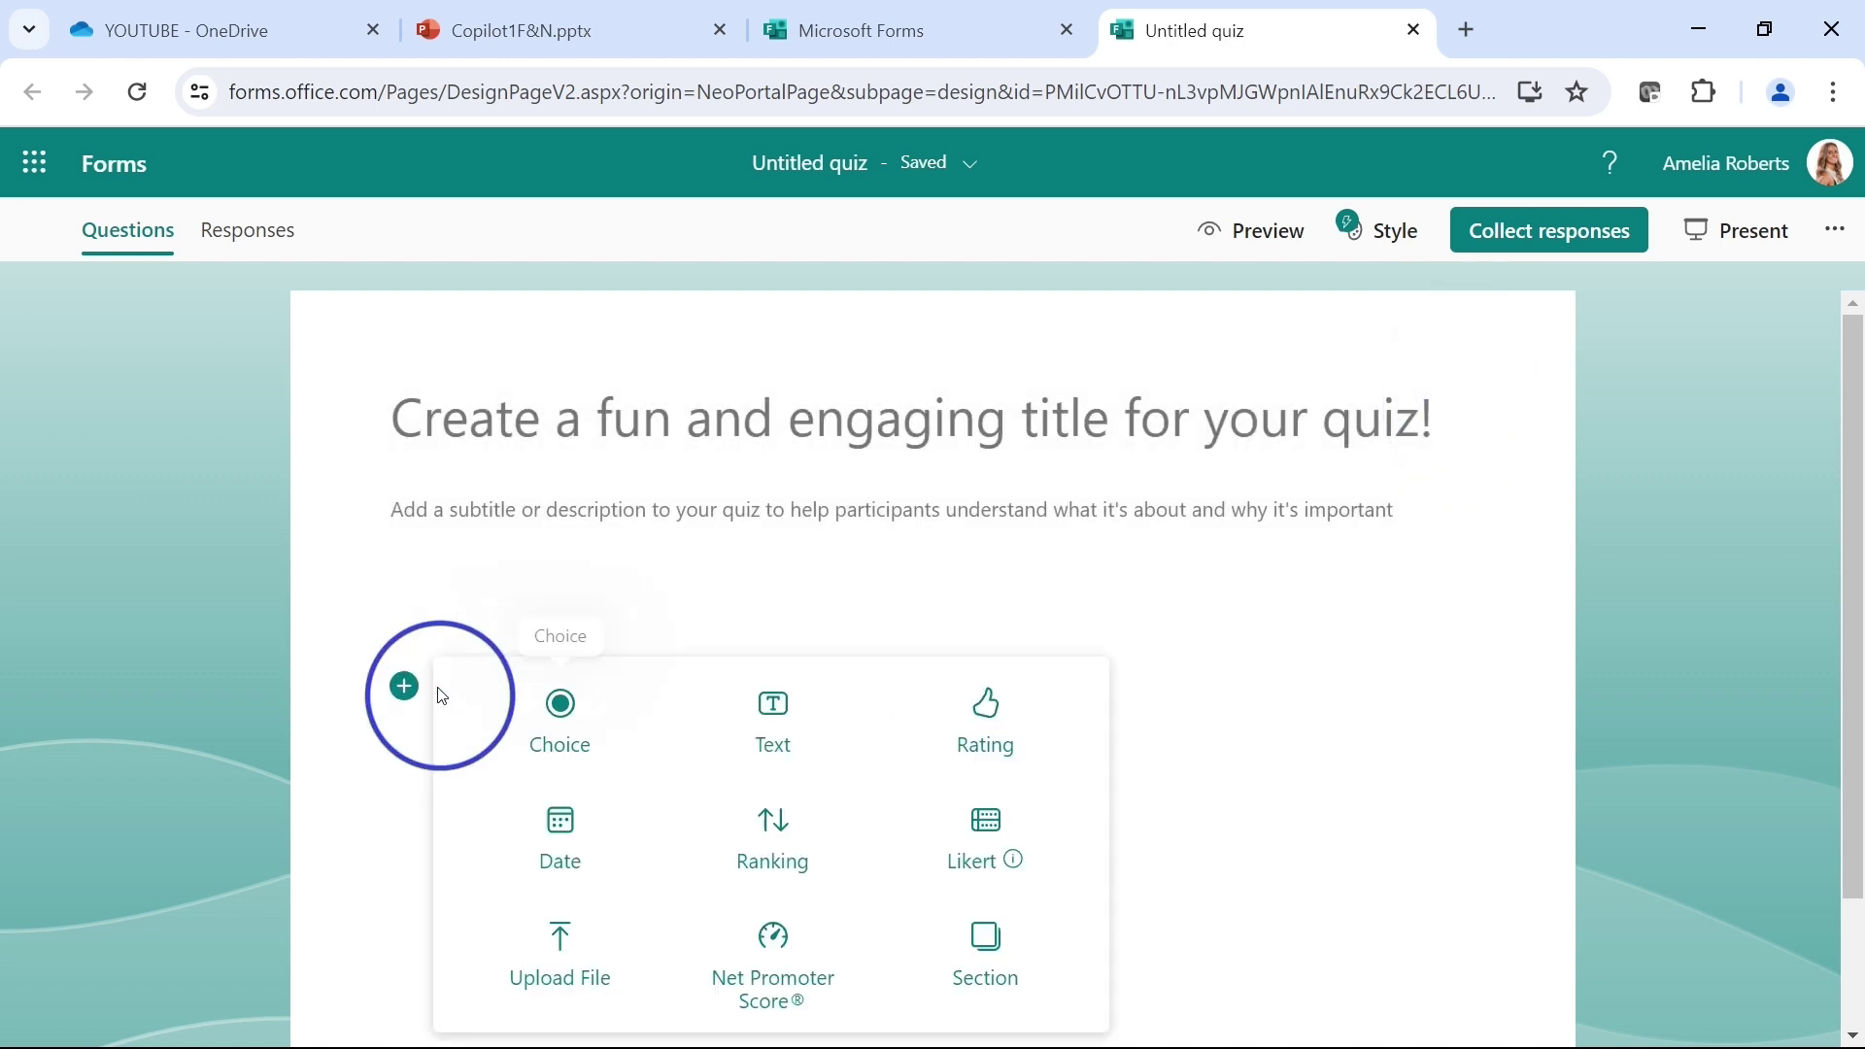
pyautogui.scroll(-2, 1430, 657)
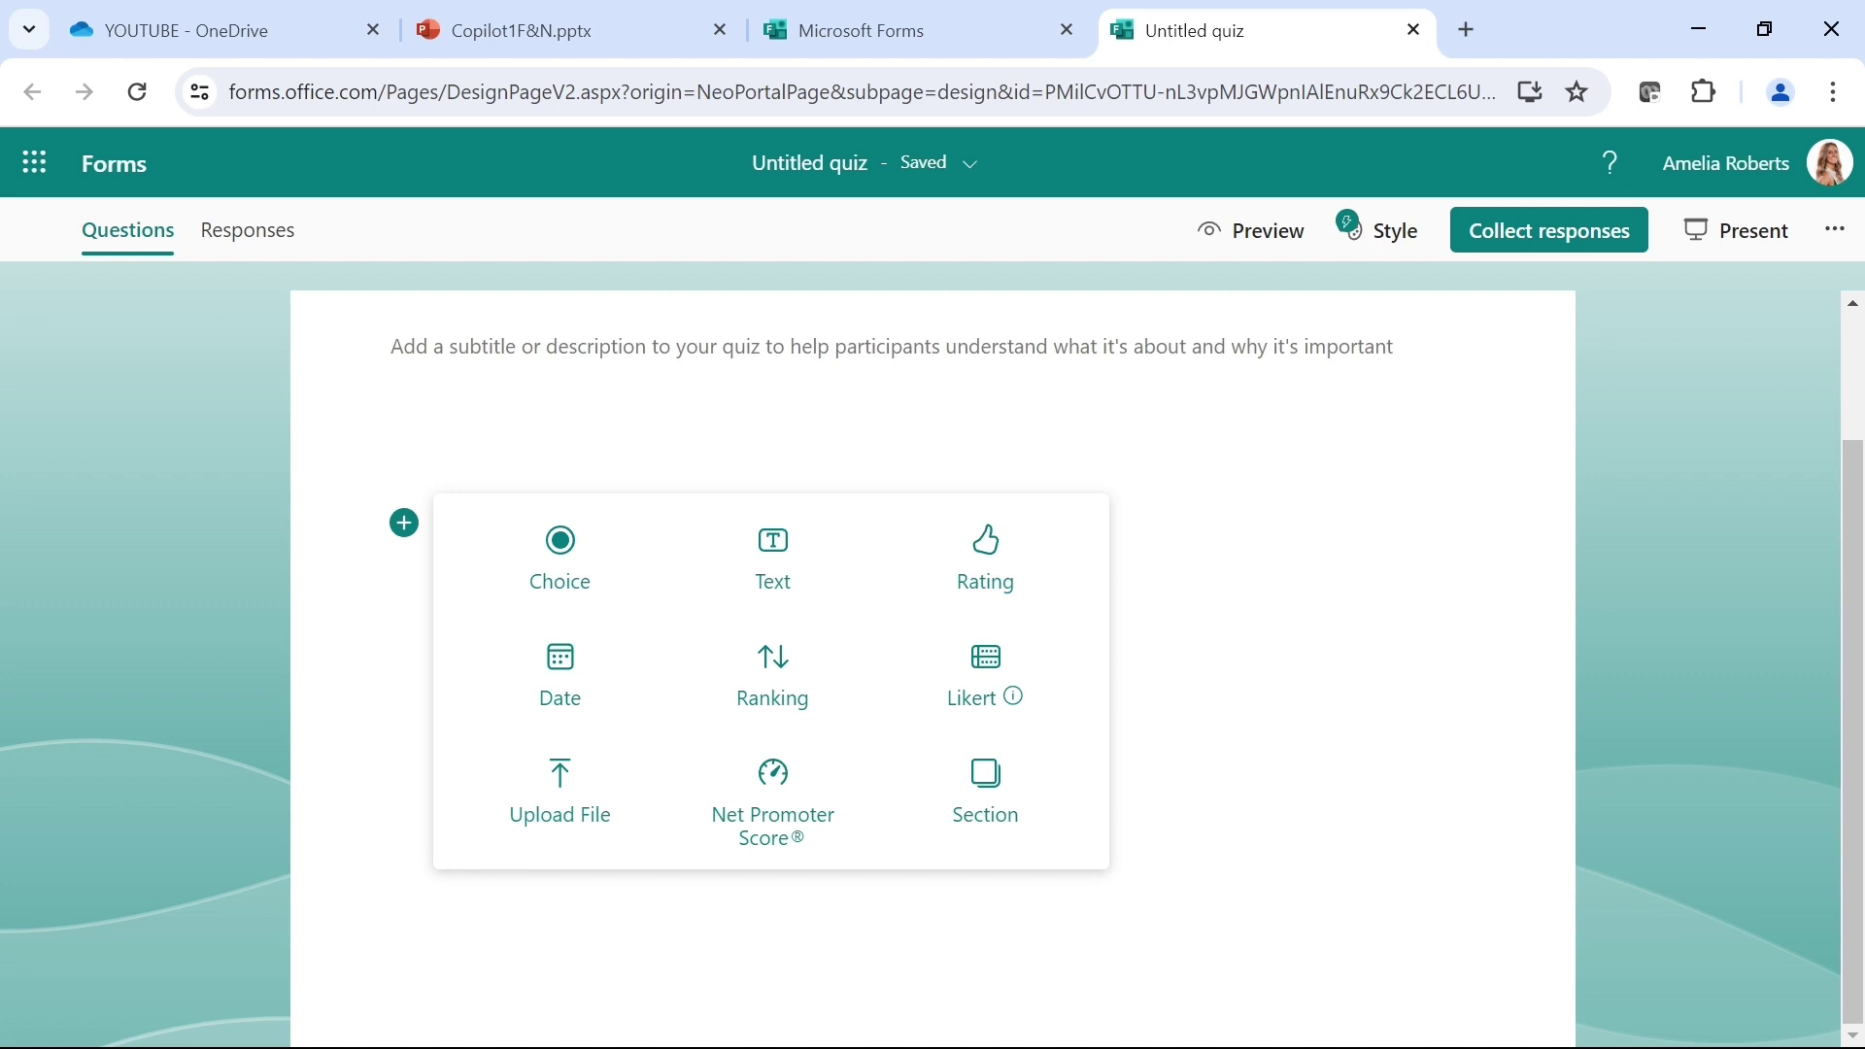
pyautogui.click(576, 557)
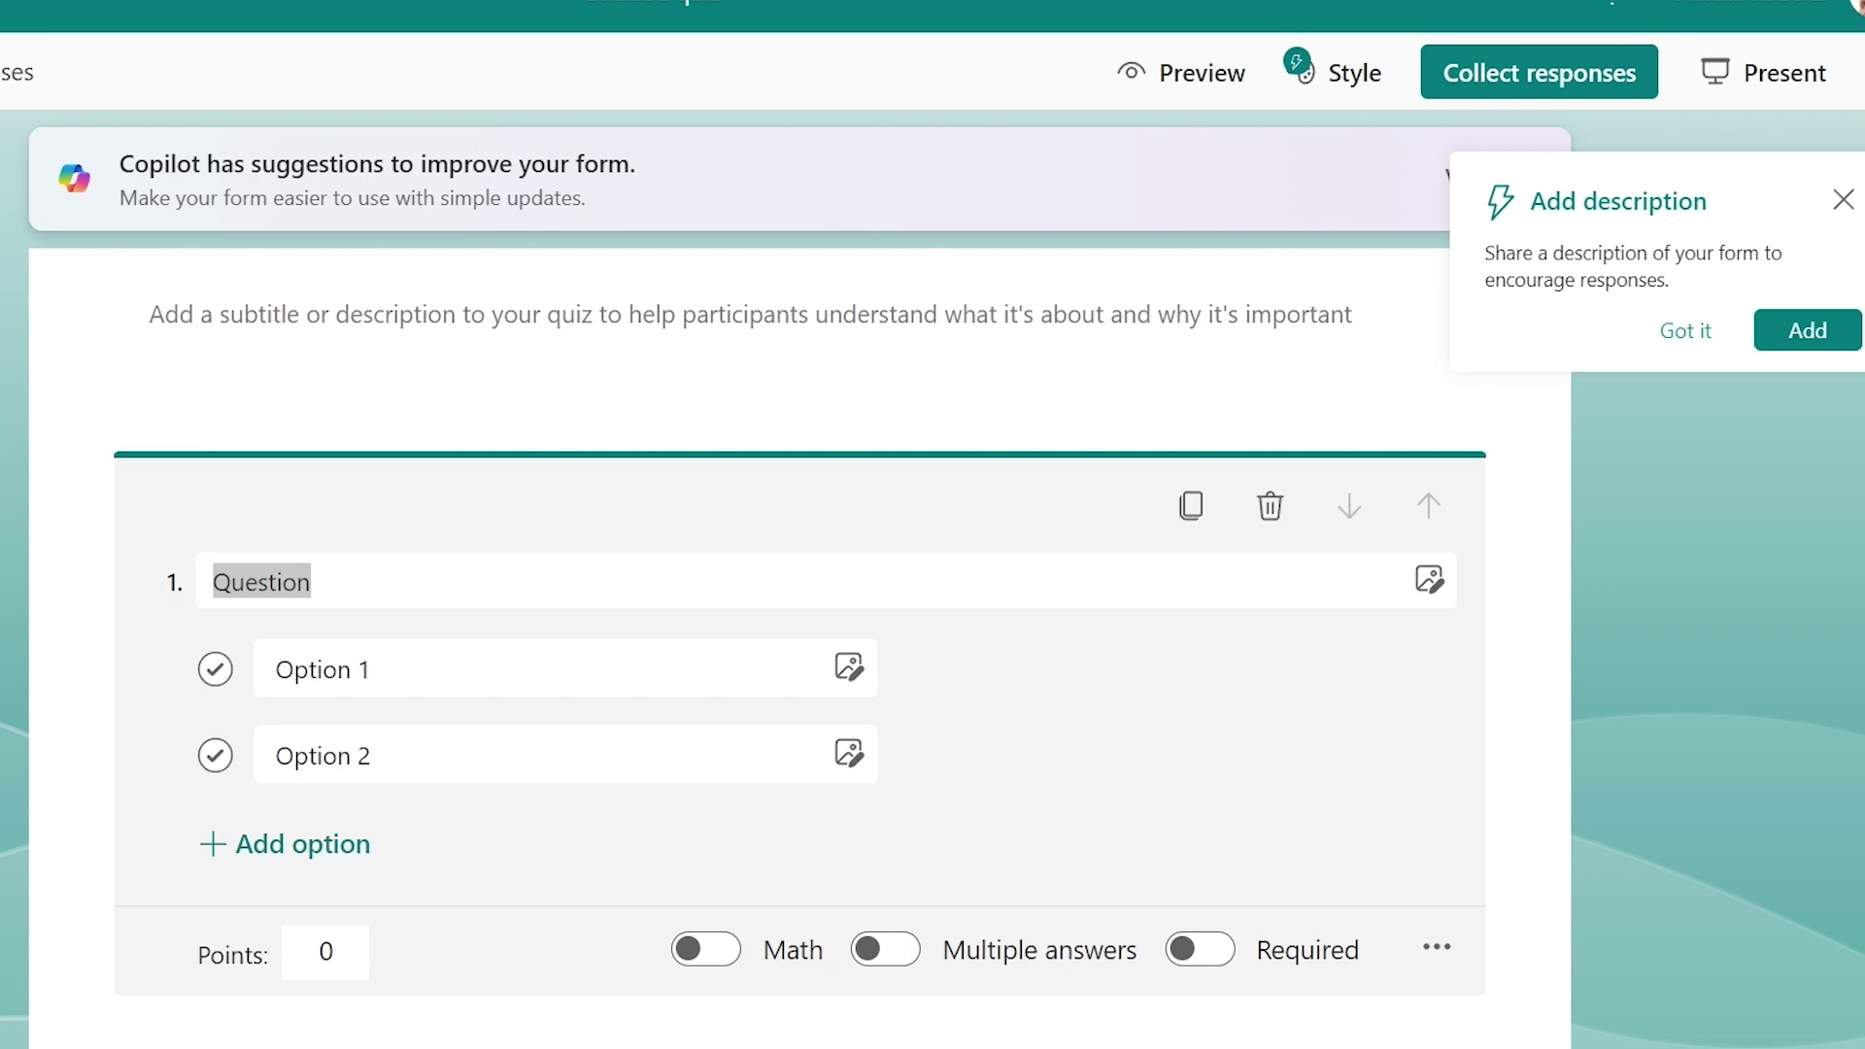
# Paste 'What is the value of x in 2x + 3 = 7' as question 1's title
pyautogui.click(393, 573)
pyautogui.click(377, 585)
pyautogui.click(103, 556)
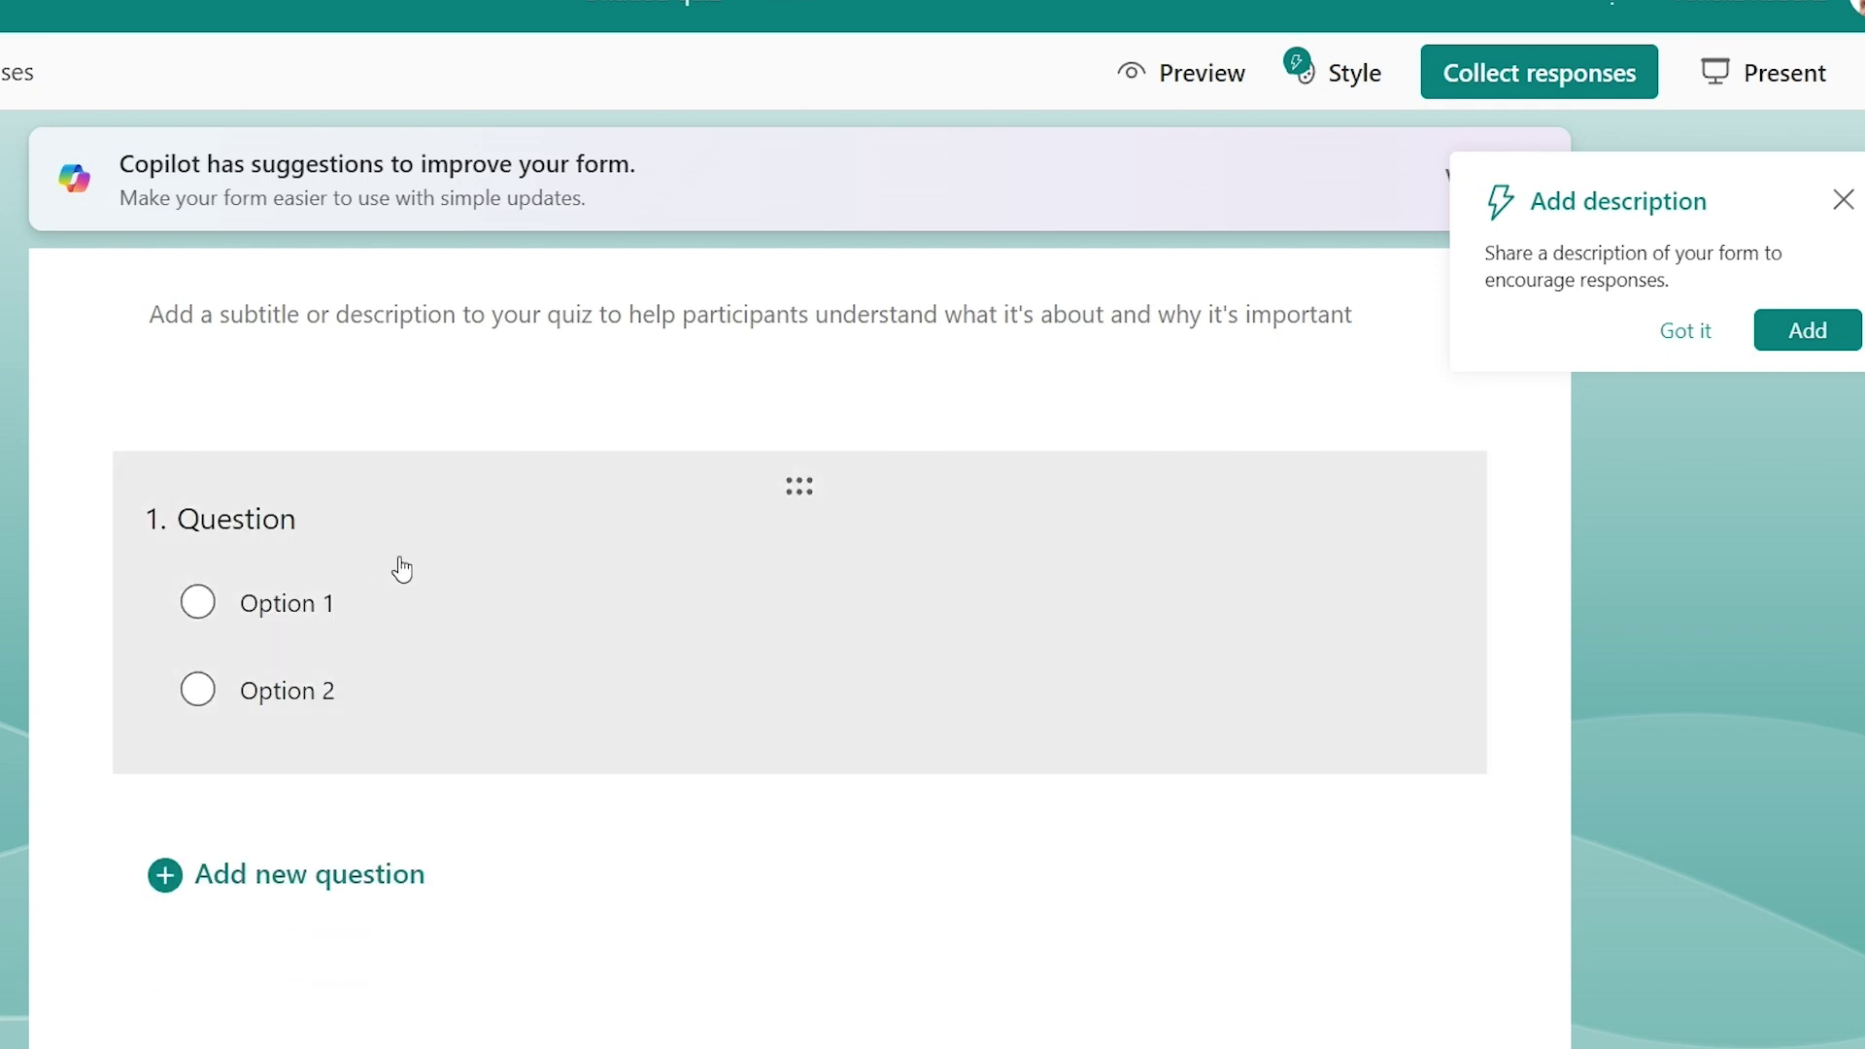
pyautogui.click(194, 522)
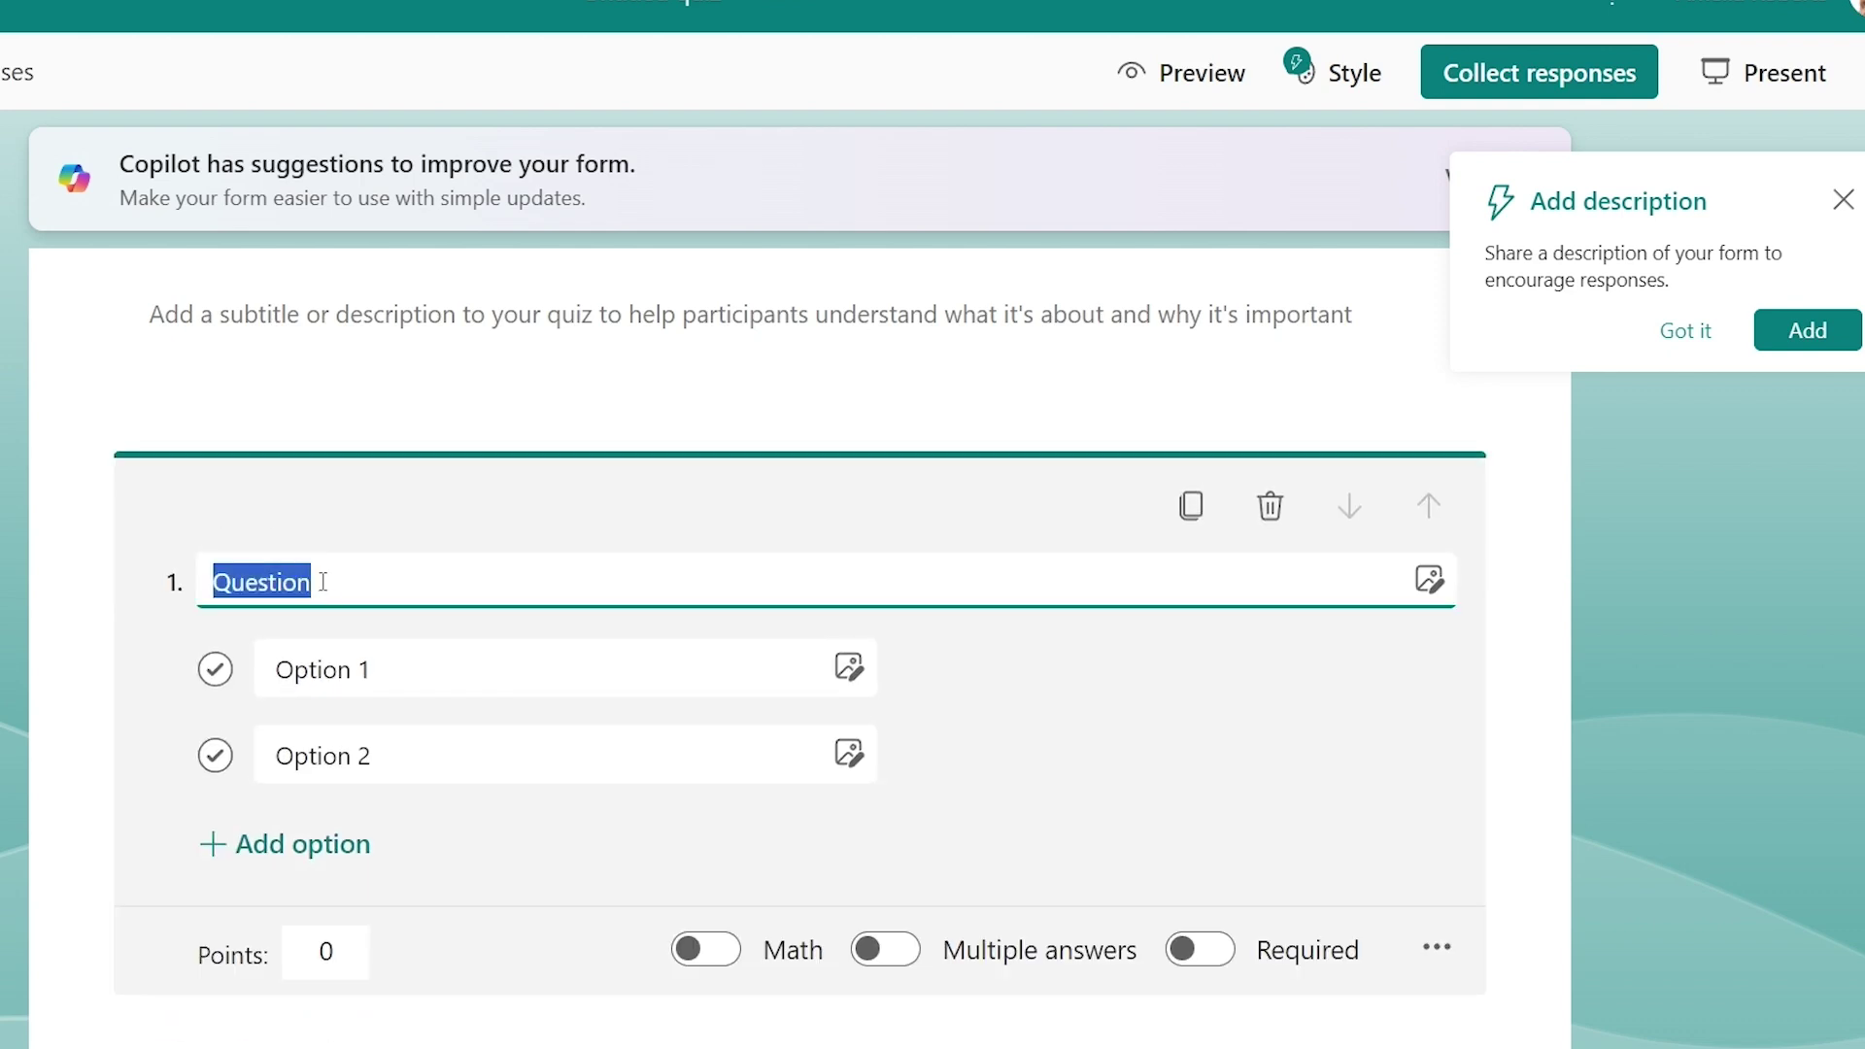
pyautogui.hotkey('ctrl', 'v')
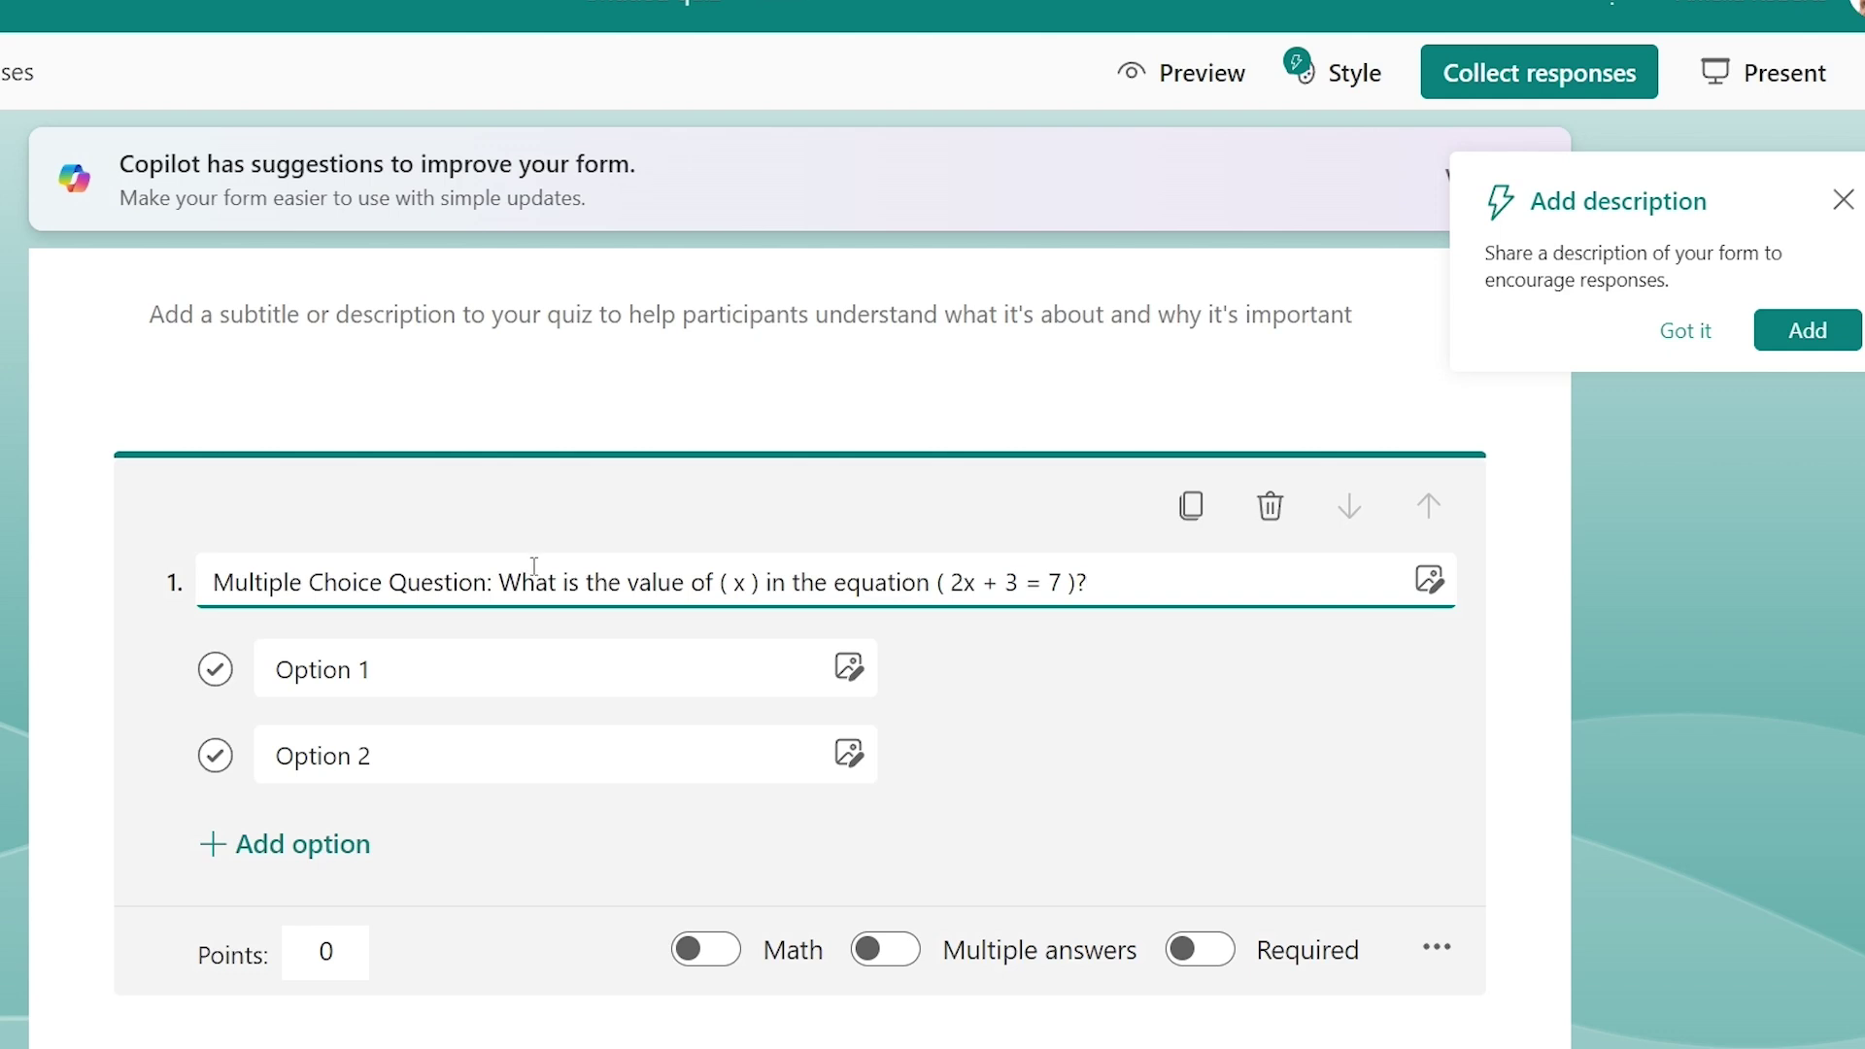
# Fill in answer options 1, 2, 3 and 4
pyautogui.click(414, 669)
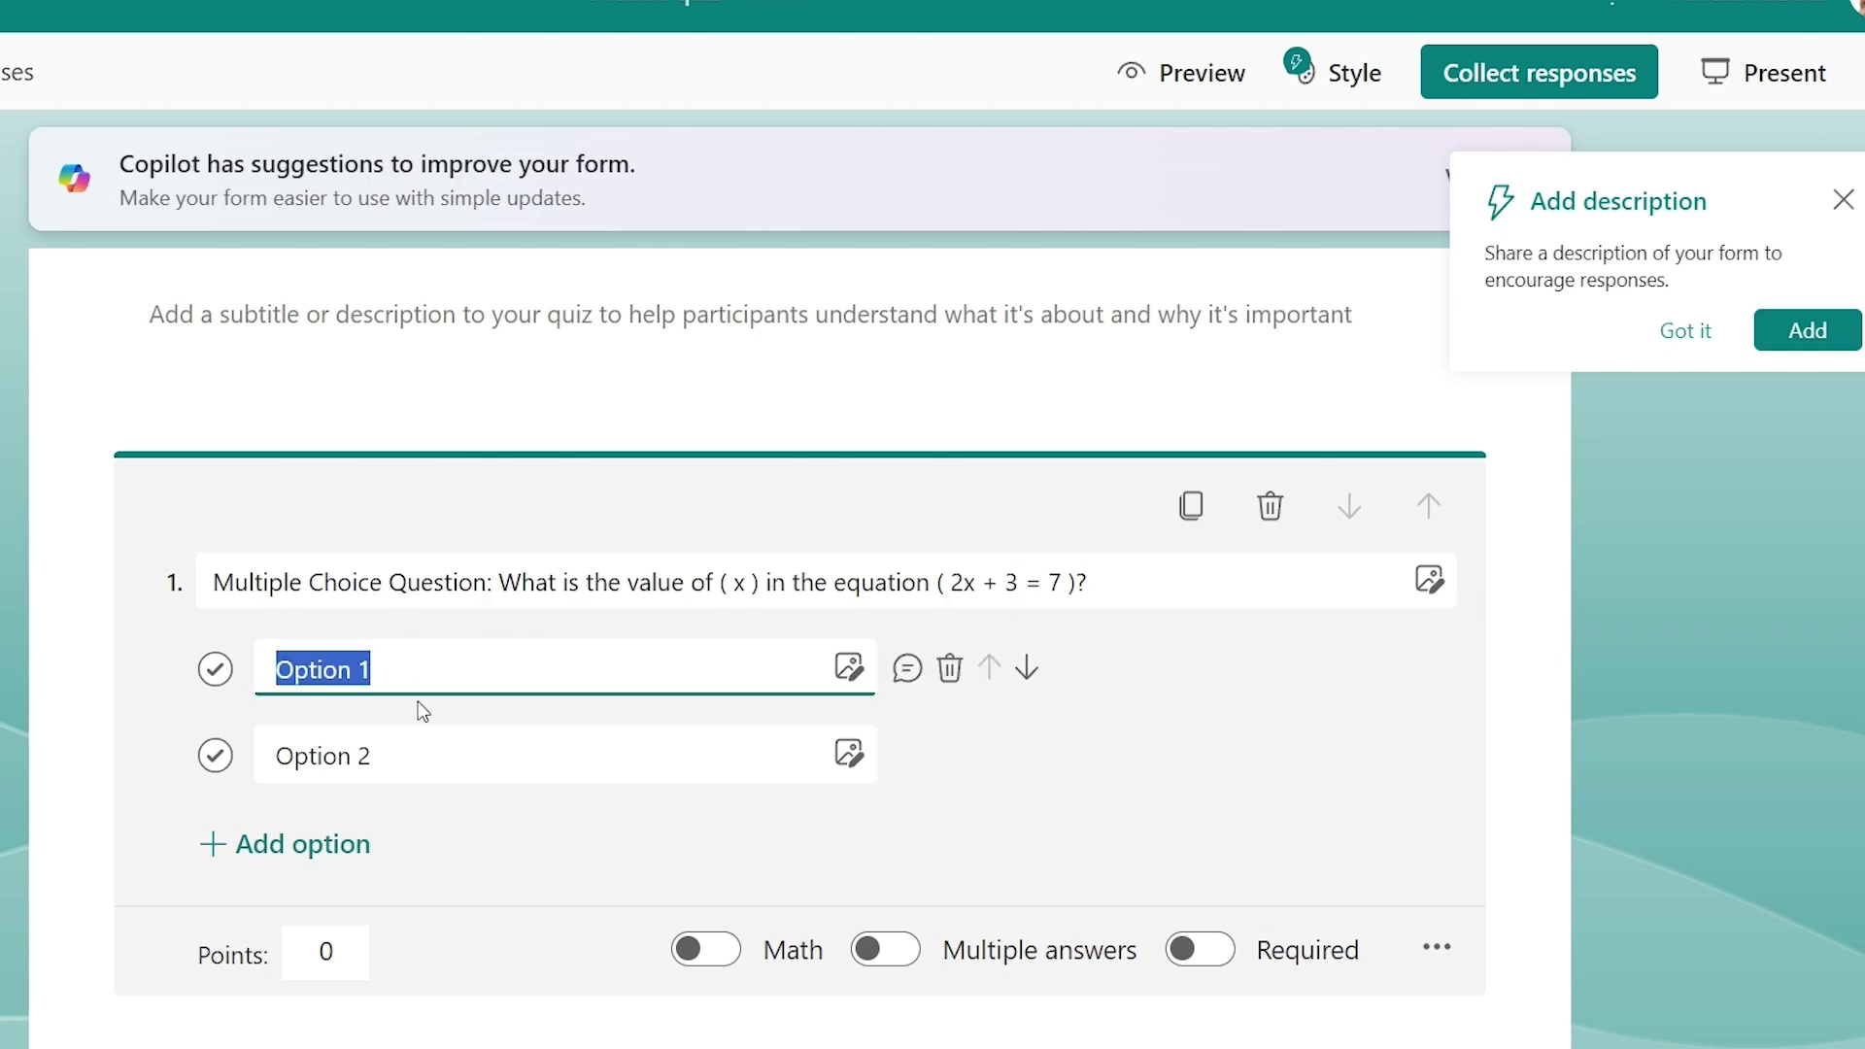
pyautogui.write('1')
pyautogui.click(398, 757)
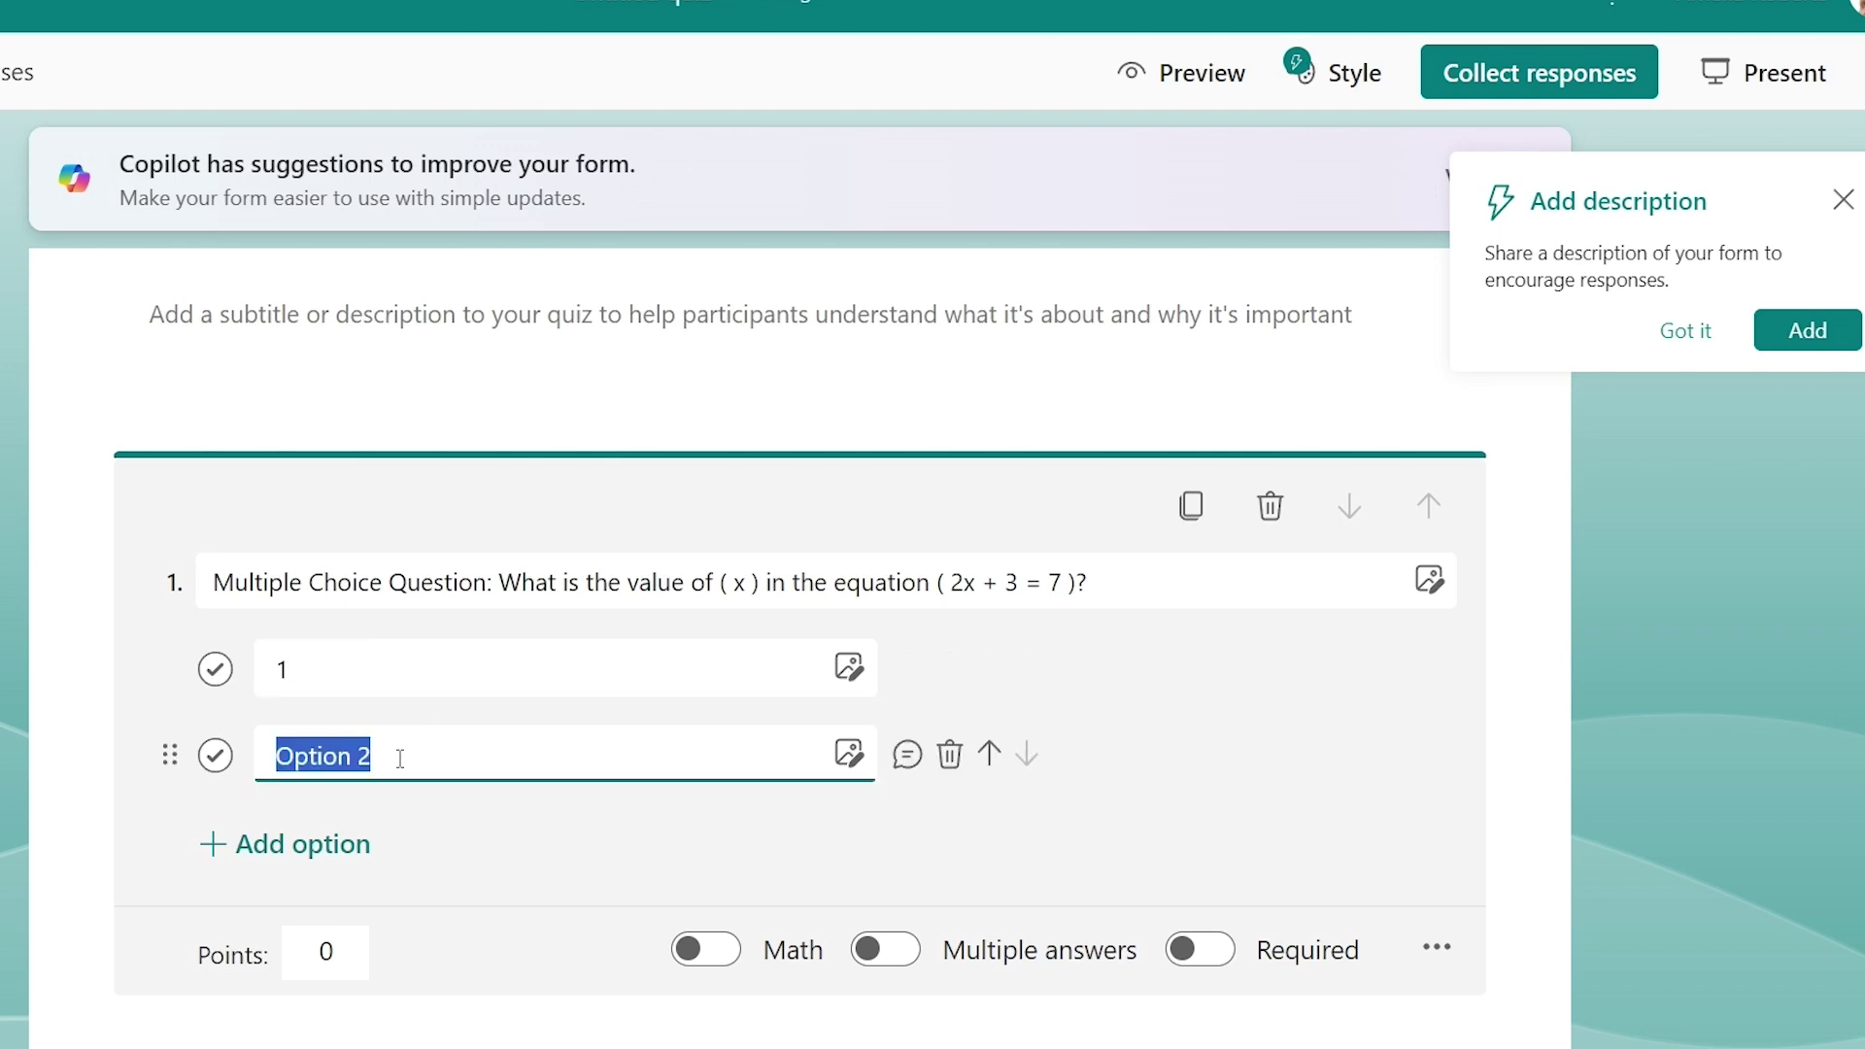
pyautogui.write('2')
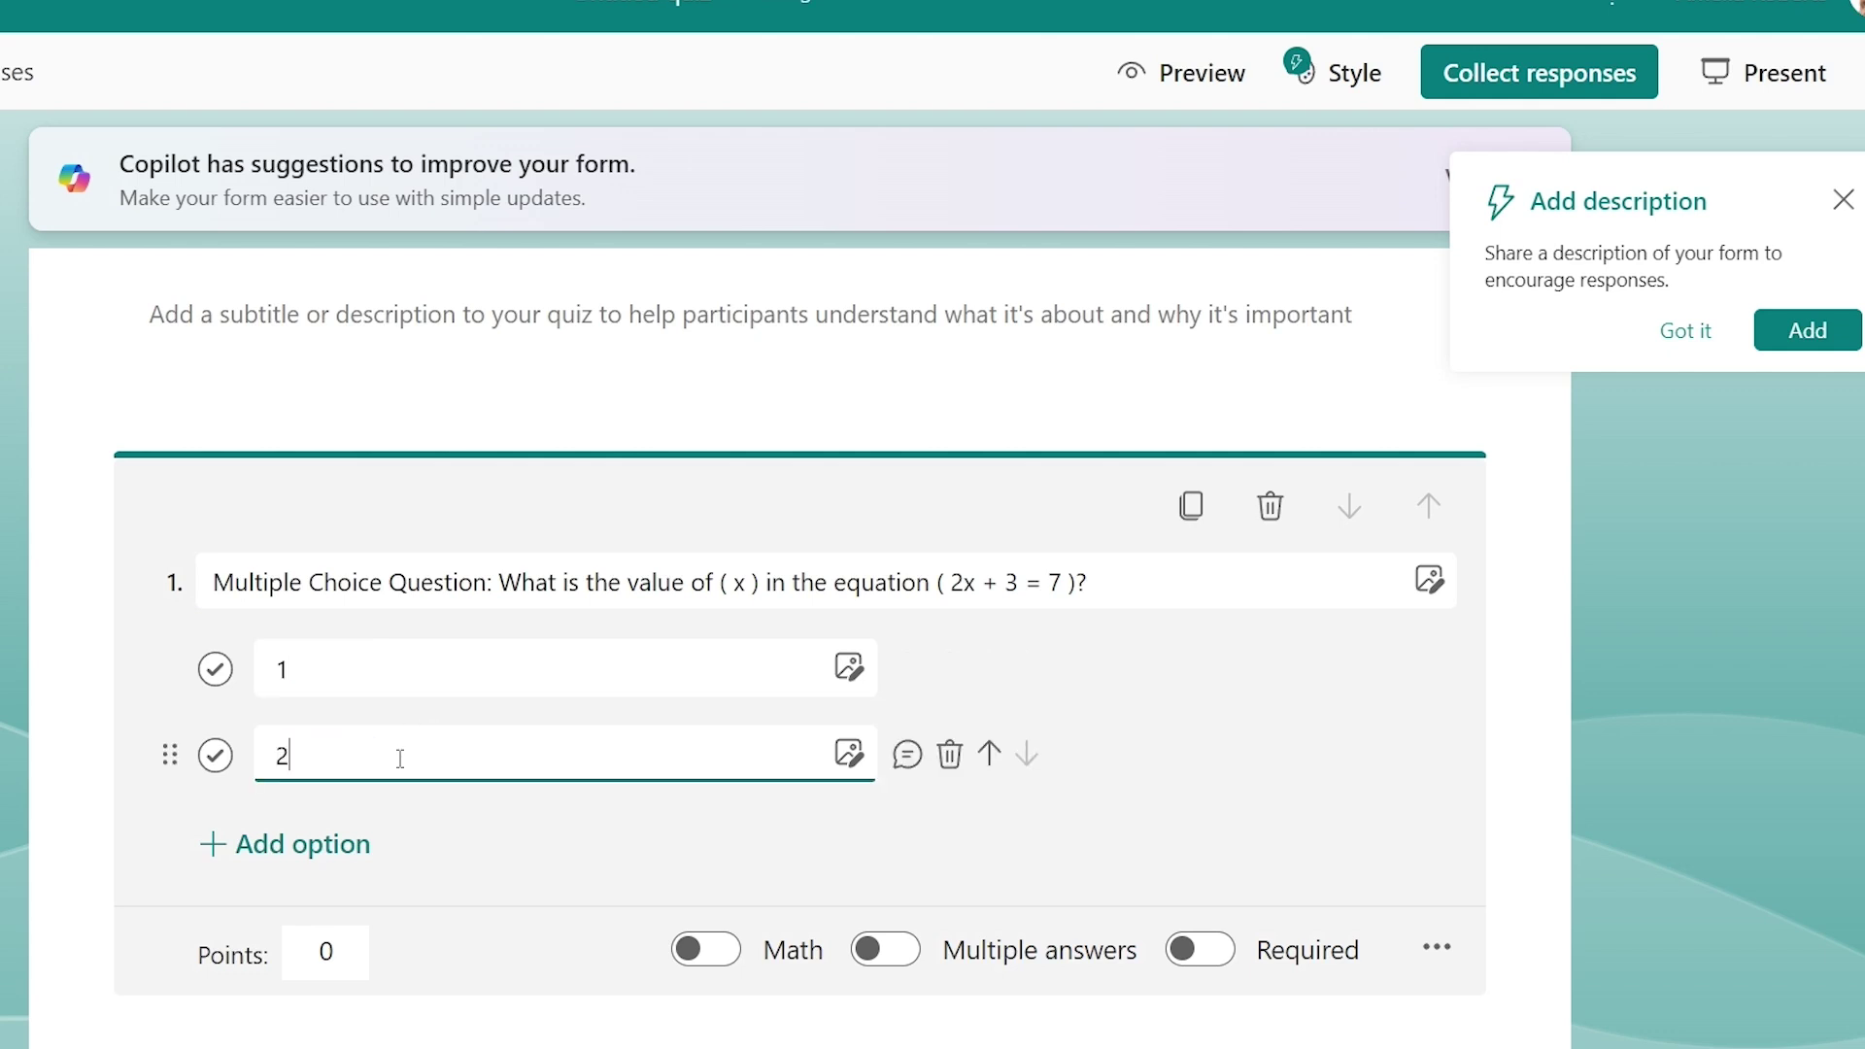
pyautogui.click(283, 845)
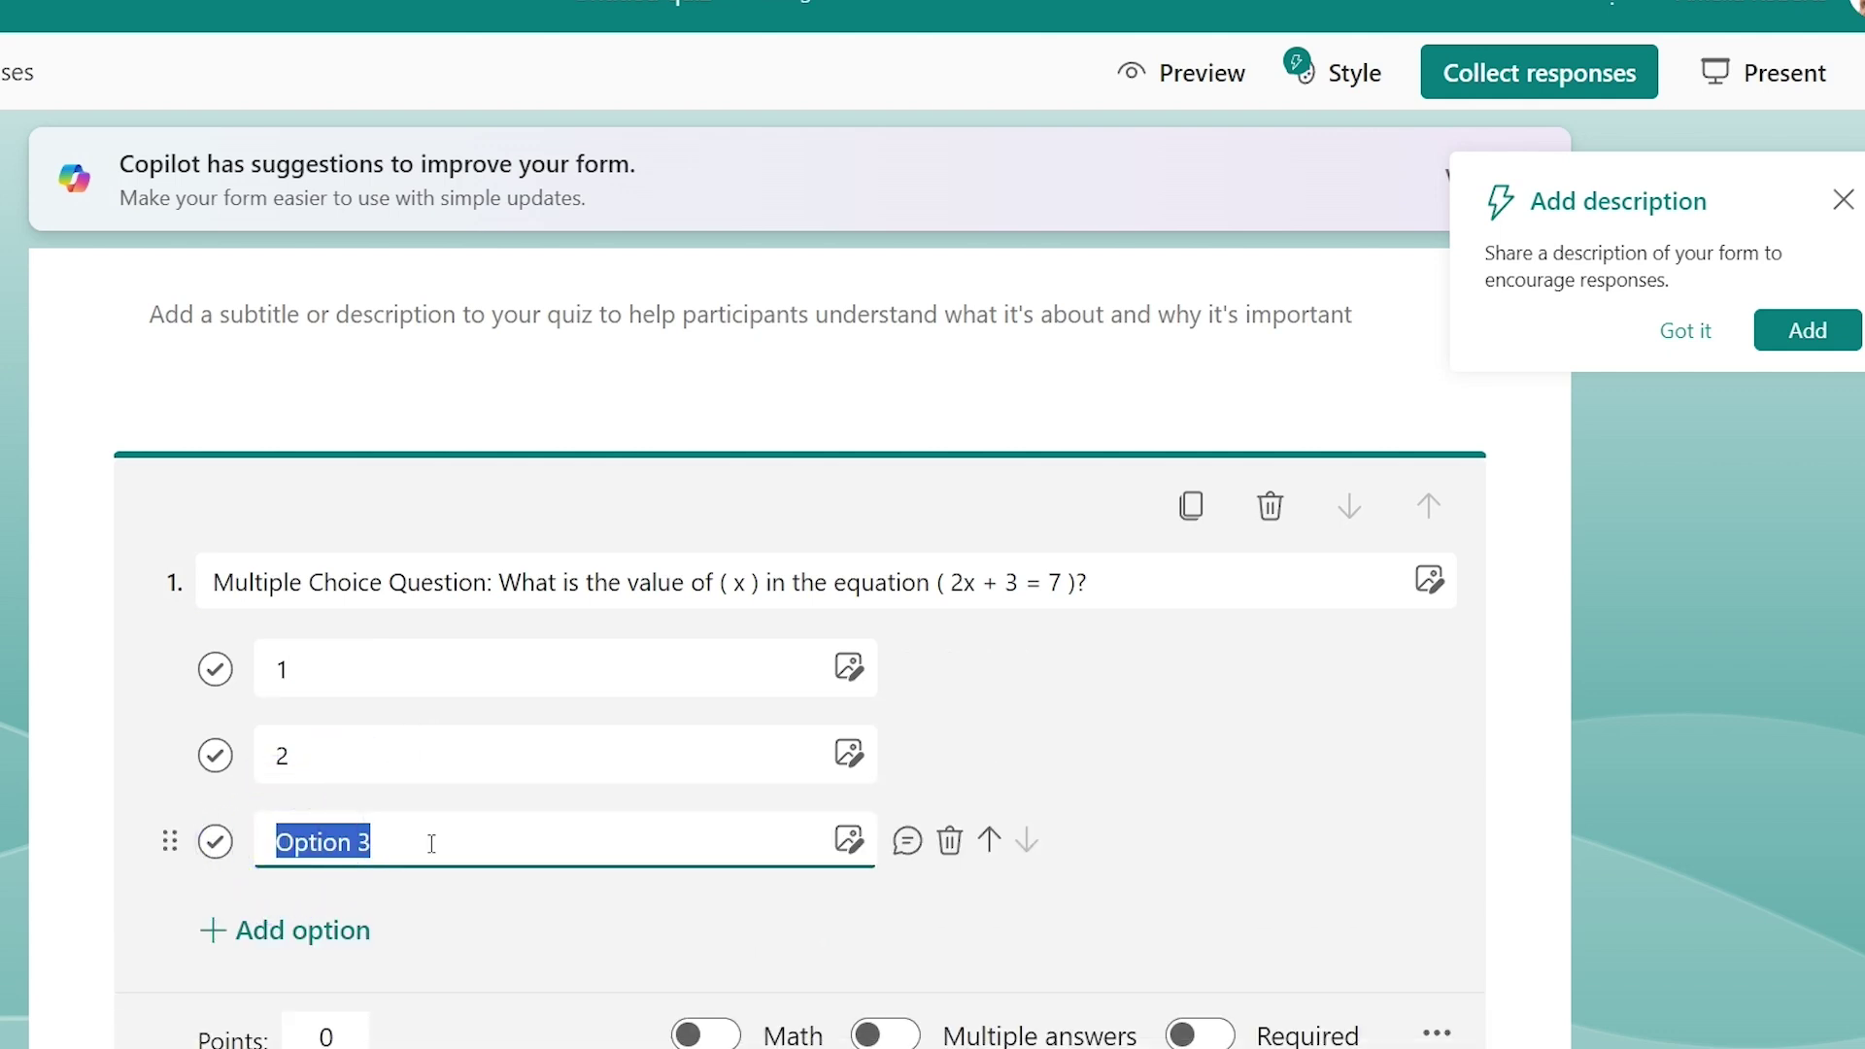
pyautogui.write('3')
pyautogui.click(291, 935)
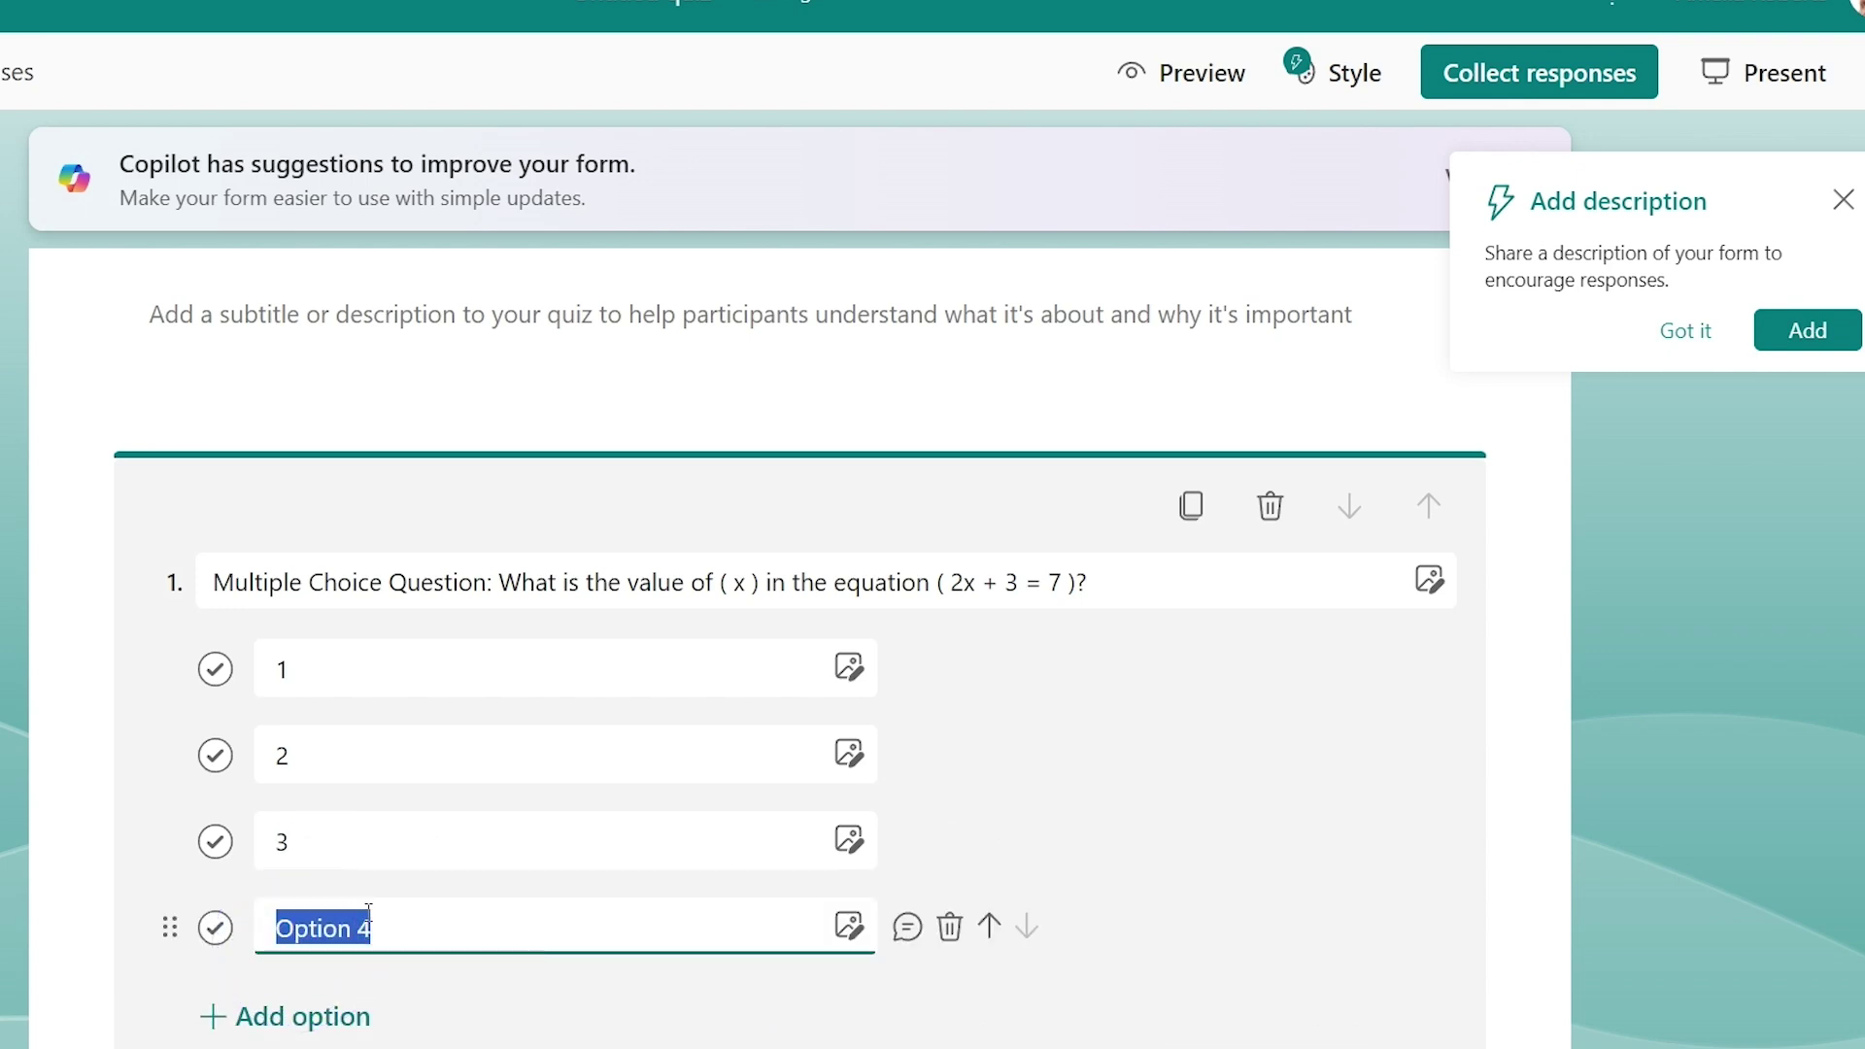
pyautogui.write('4')
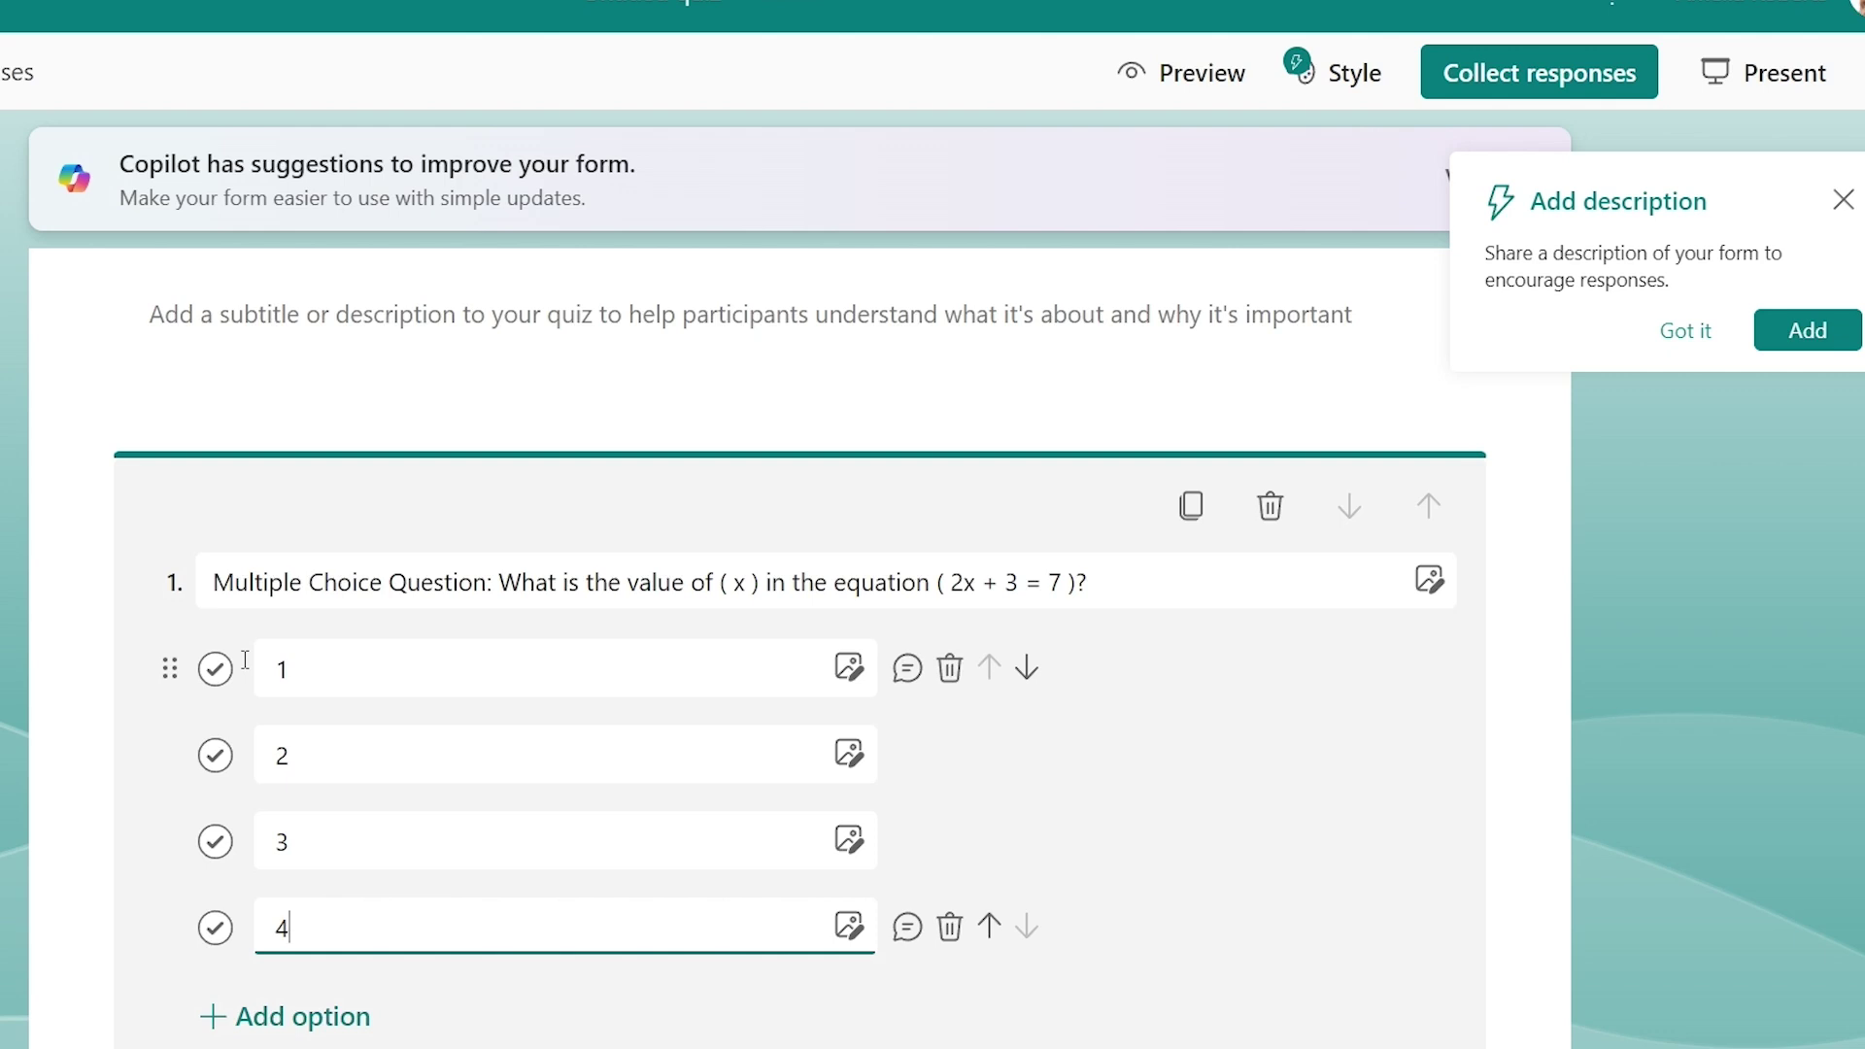
# Mark option 2 as the correct answer to question 1
pyautogui.click(215, 756)
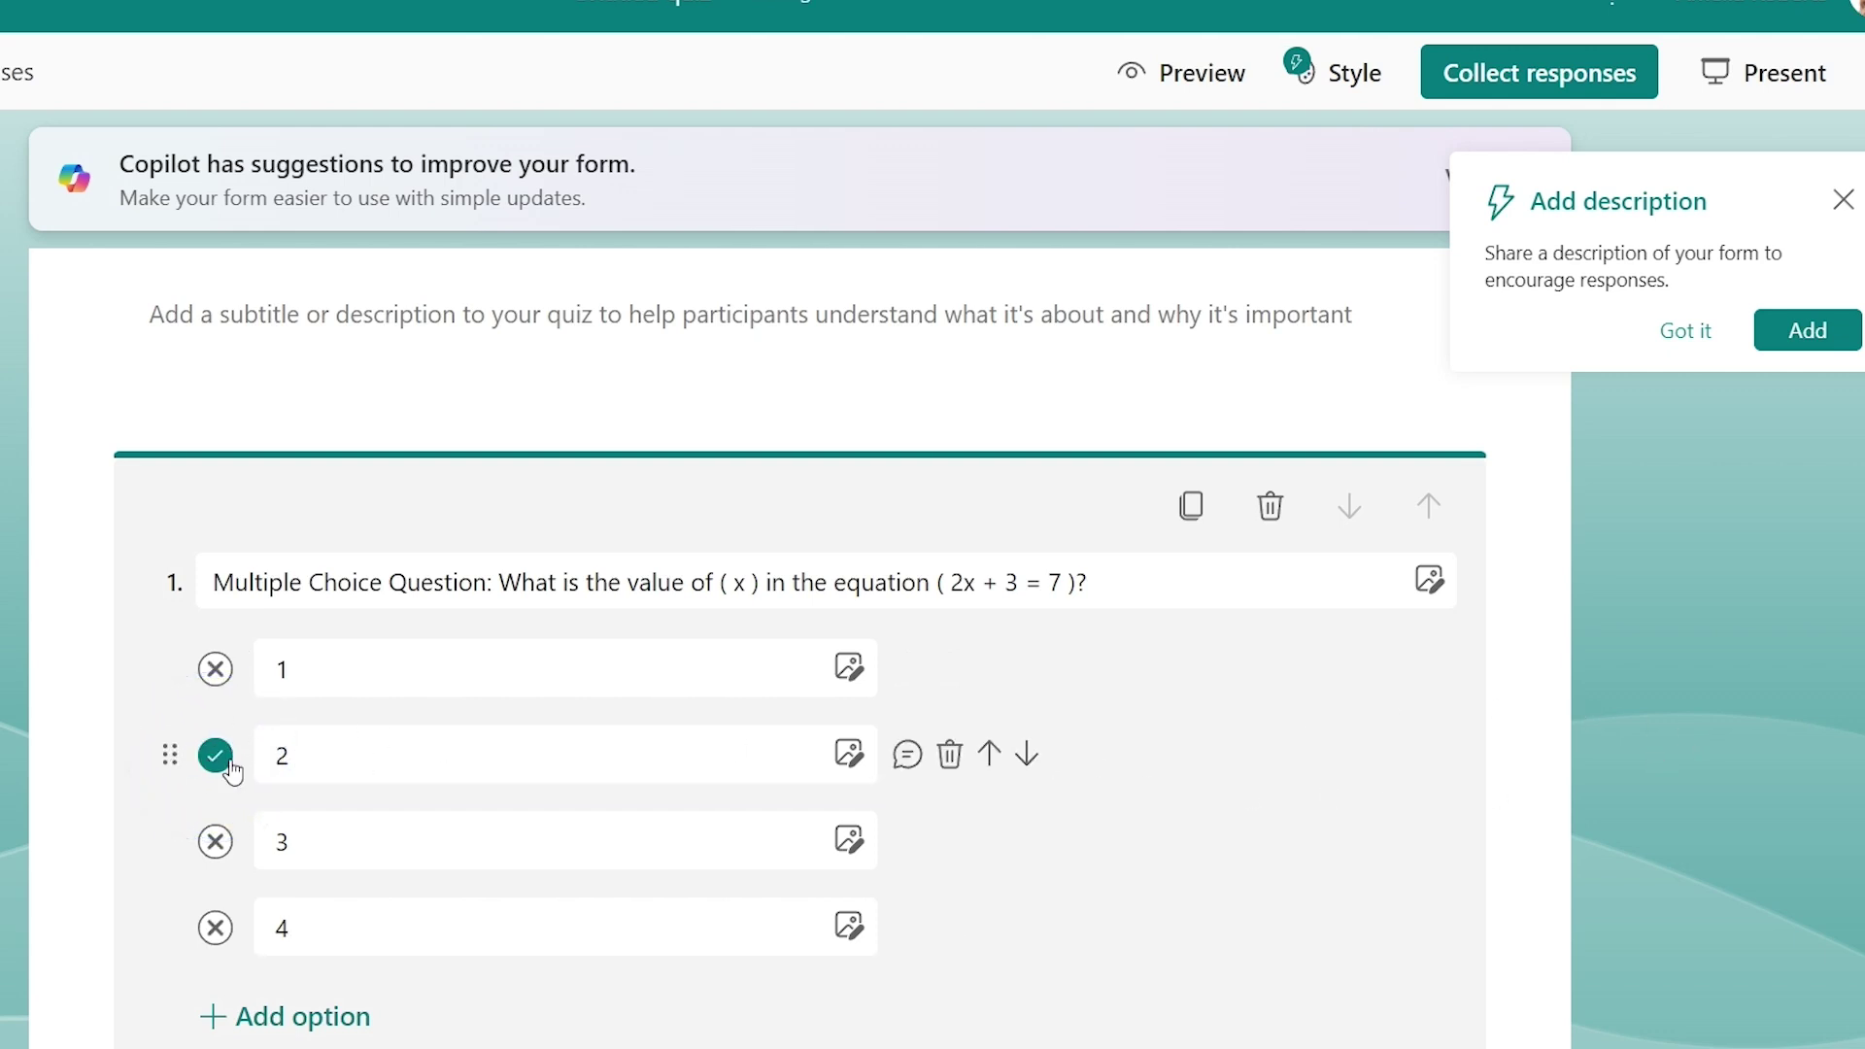
pyautogui.click(287, 759)
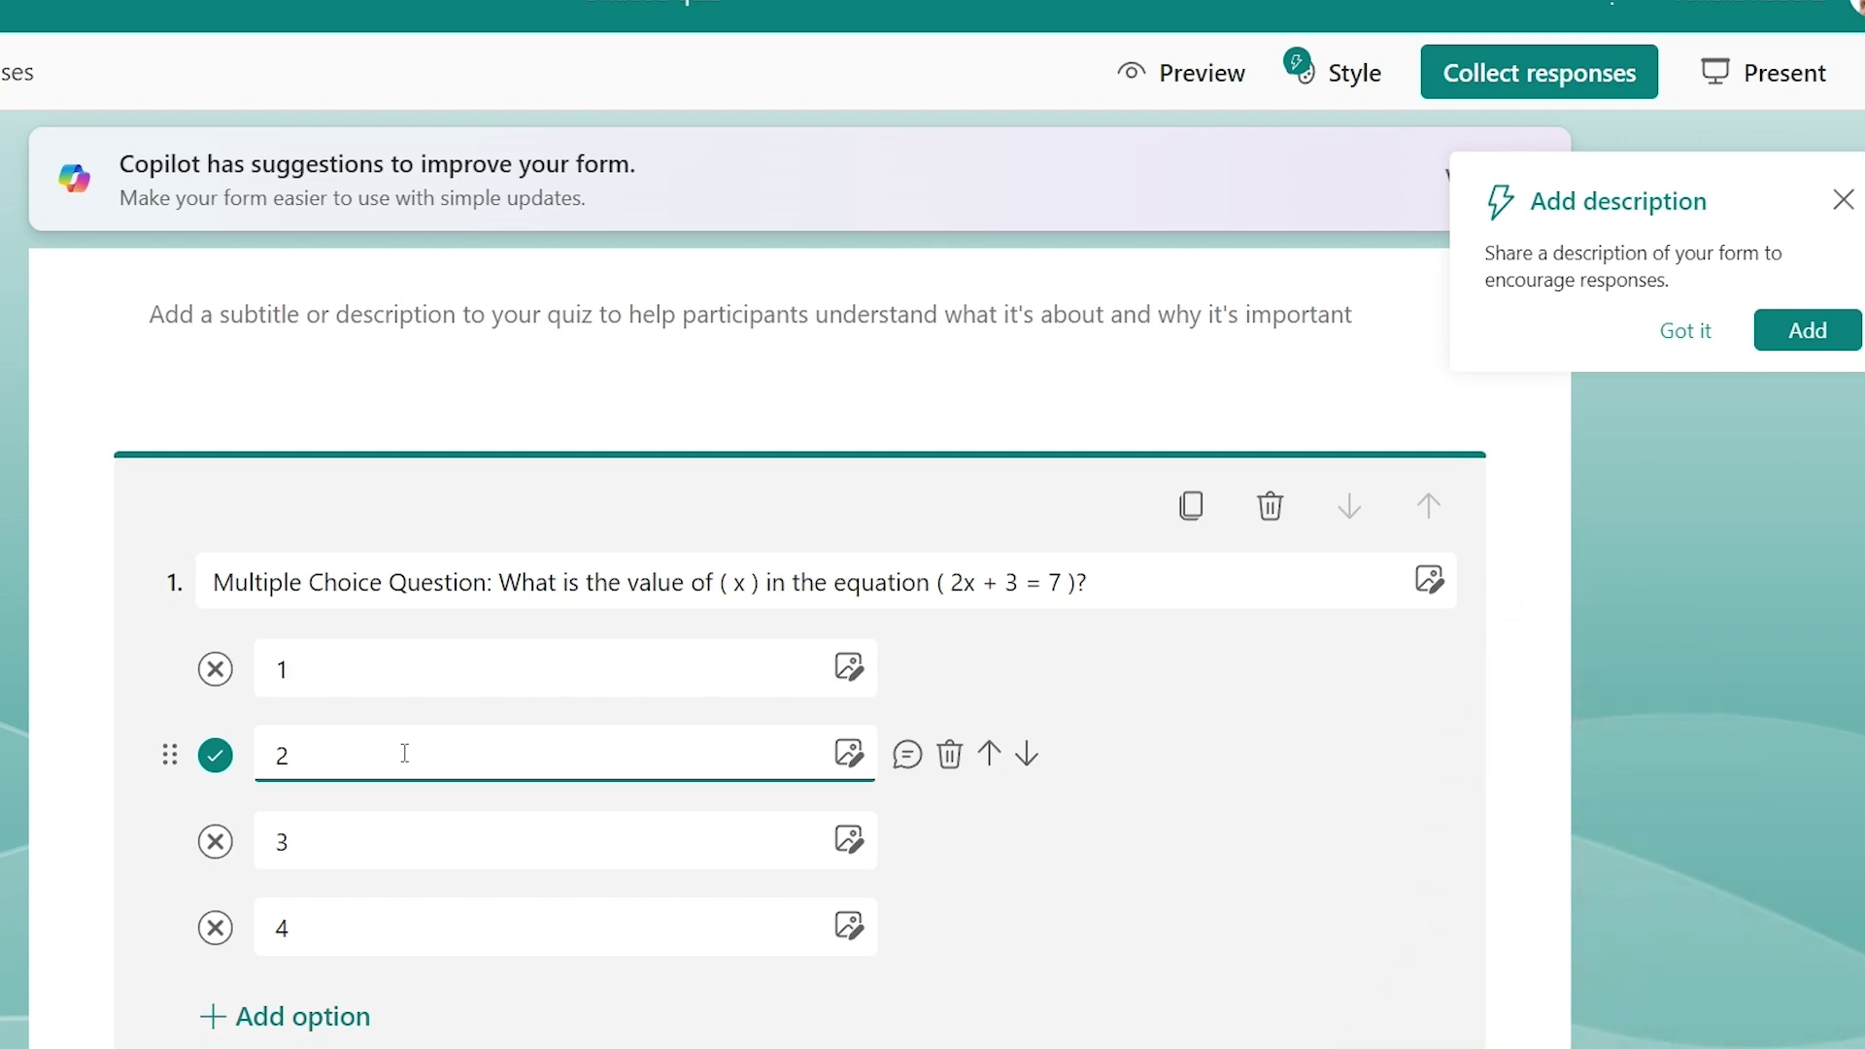
pyautogui.scroll(-3, 1476, 757)
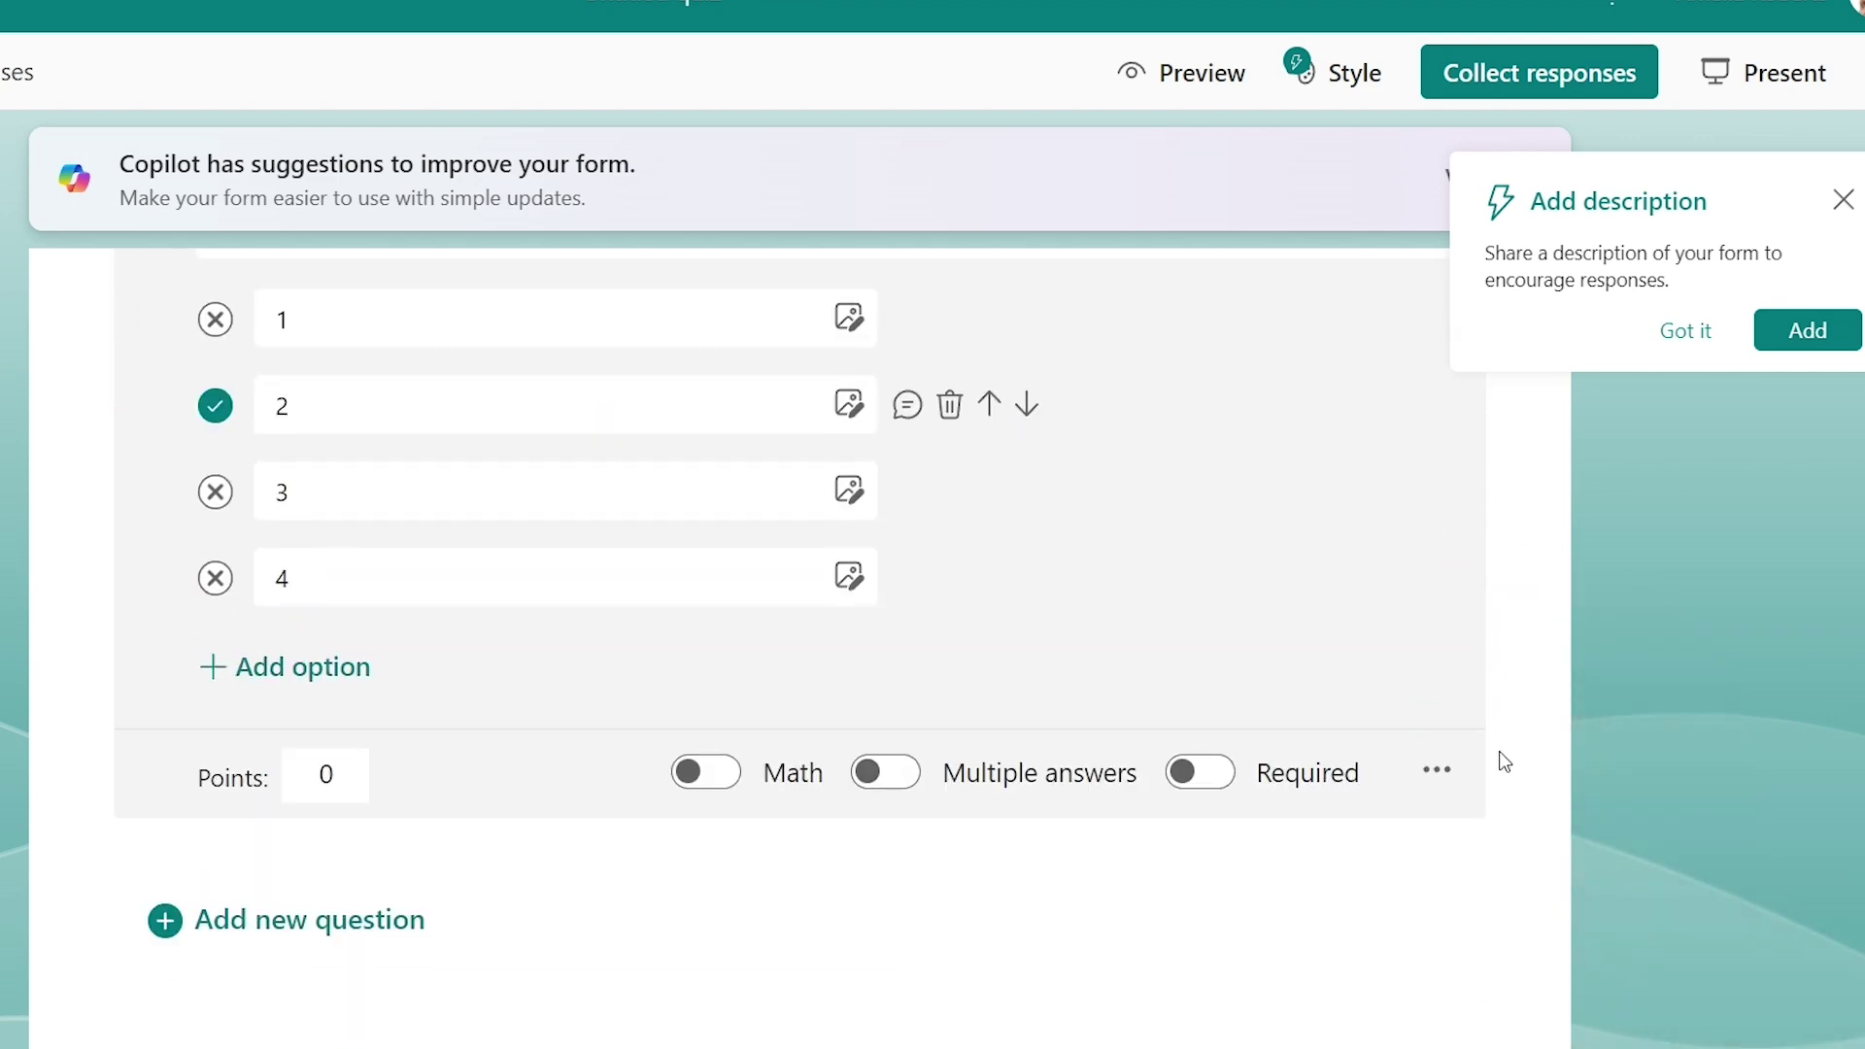
pyautogui.scroll(1, 1476, 760)
# Change question 1's points from 0 to 5
pyautogui.click(354, 961)
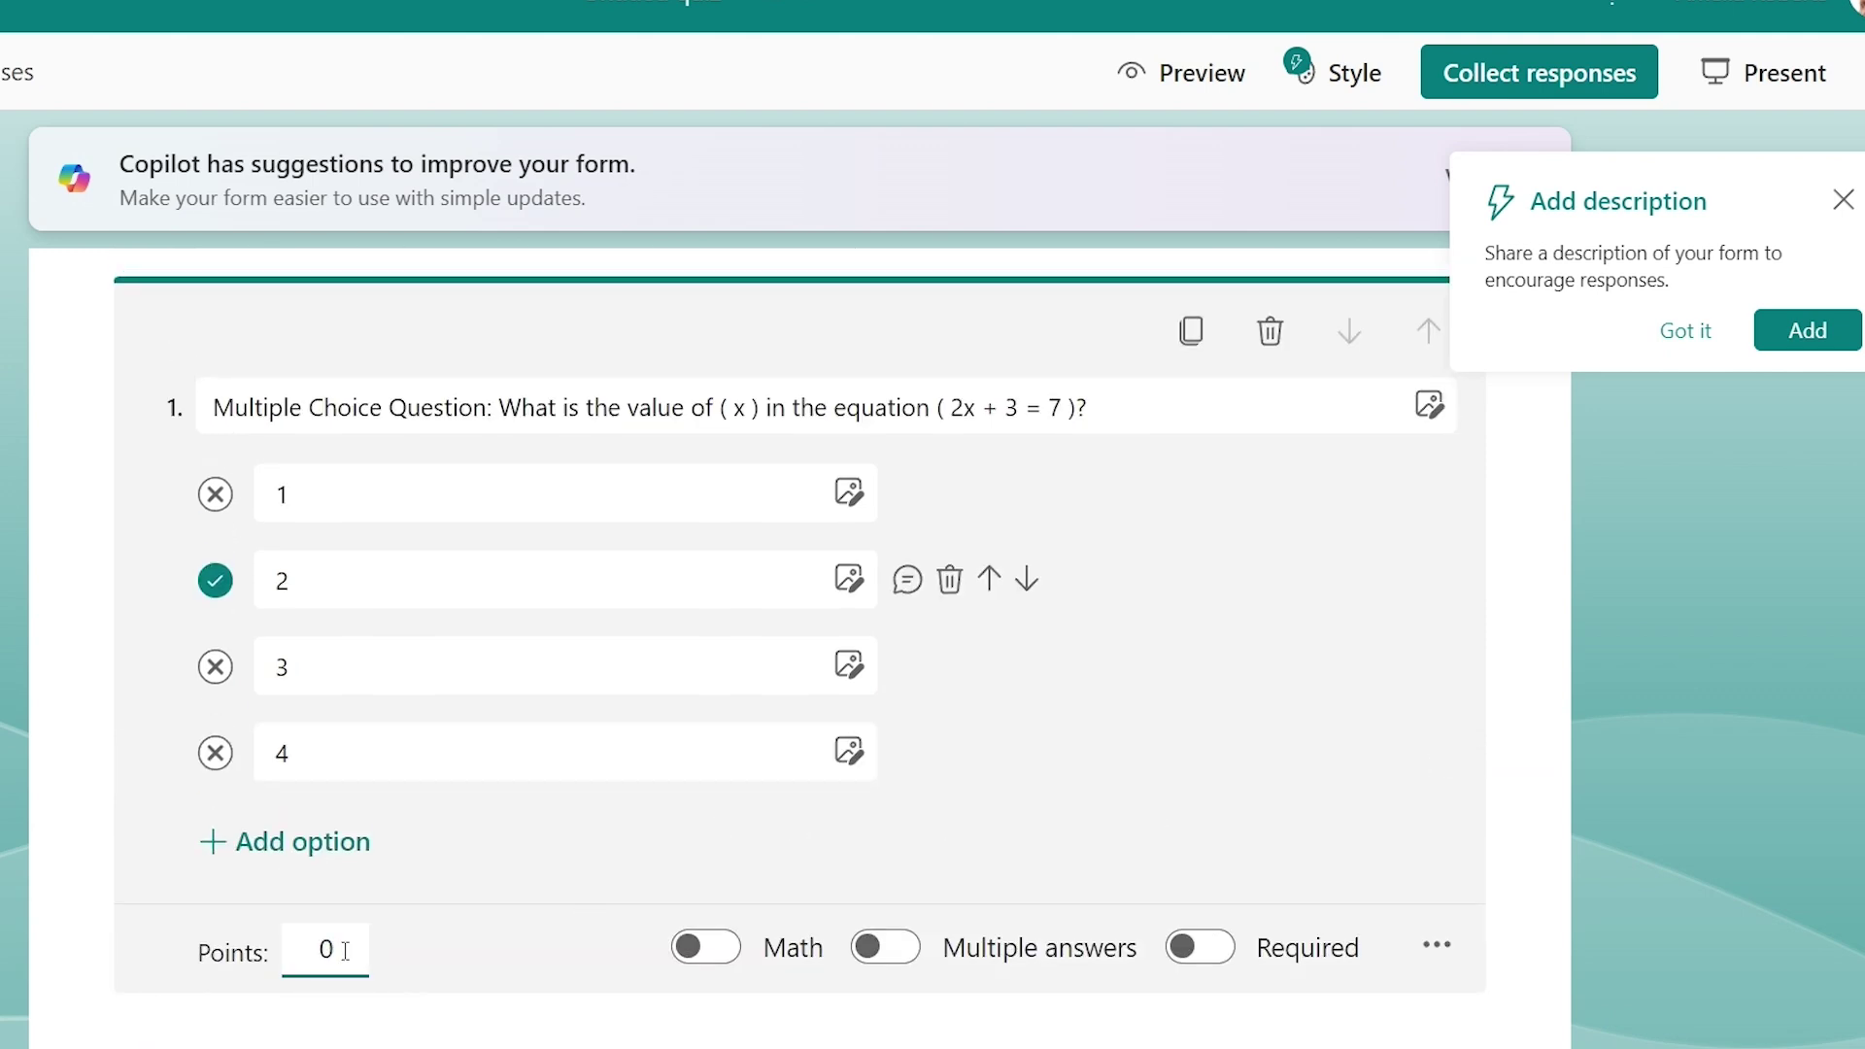
pyautogui.doubleClick(344, 951)
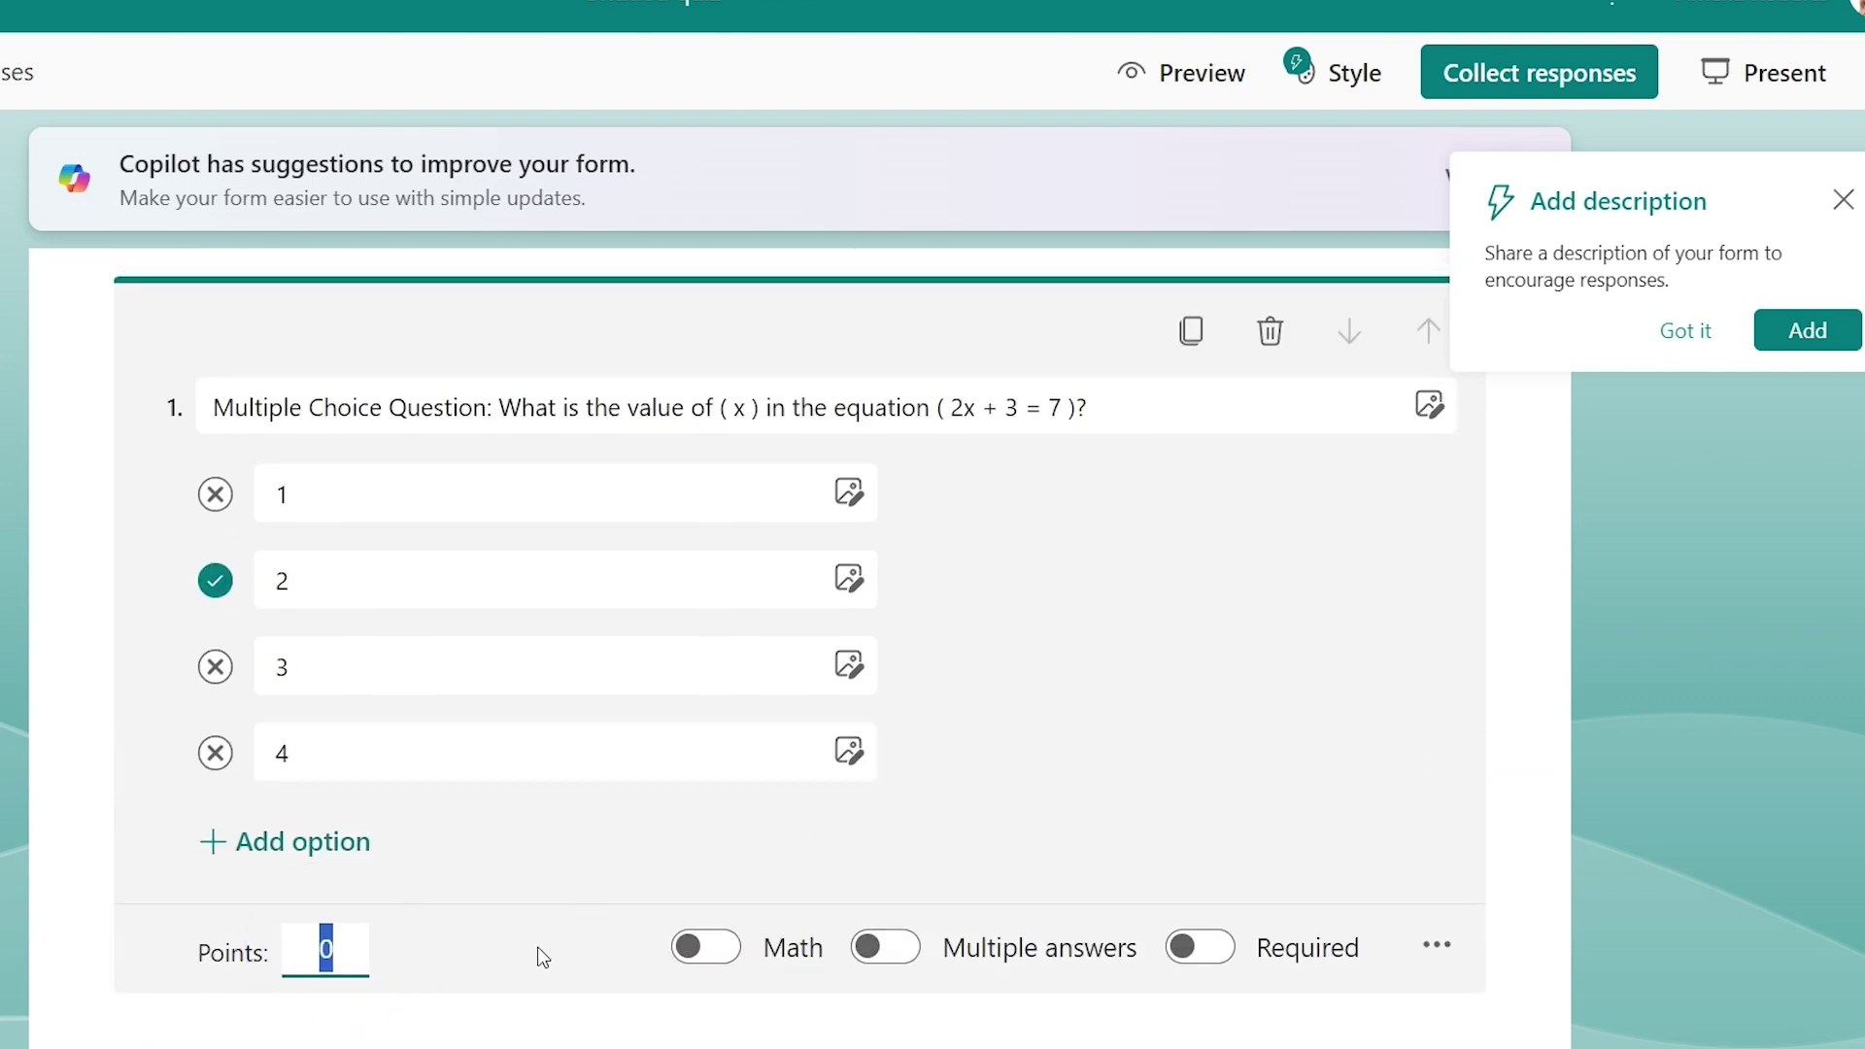
pyautogui.write('5')
pyautogui.scroll(-2, 1273, 767)
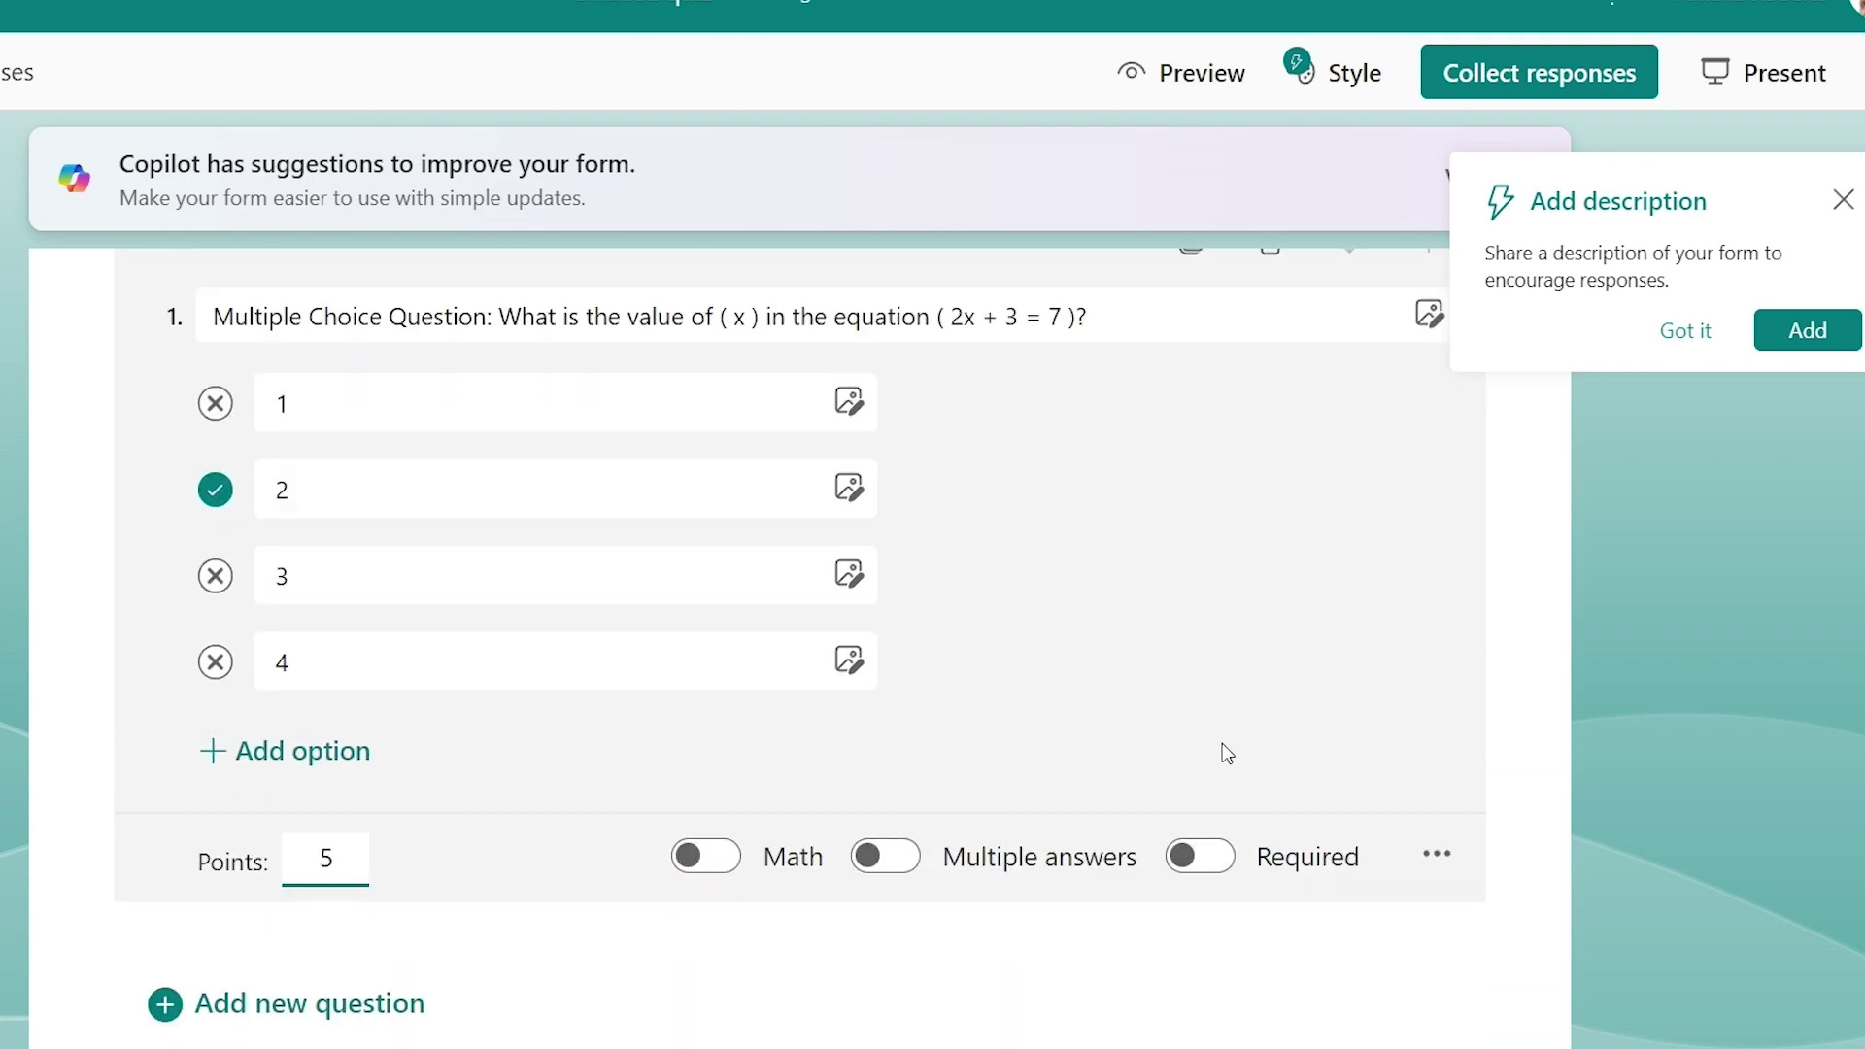
# Switch on Math for question 1, closing the fx keypad without entering an equation
pyautogui.click(696, 859)
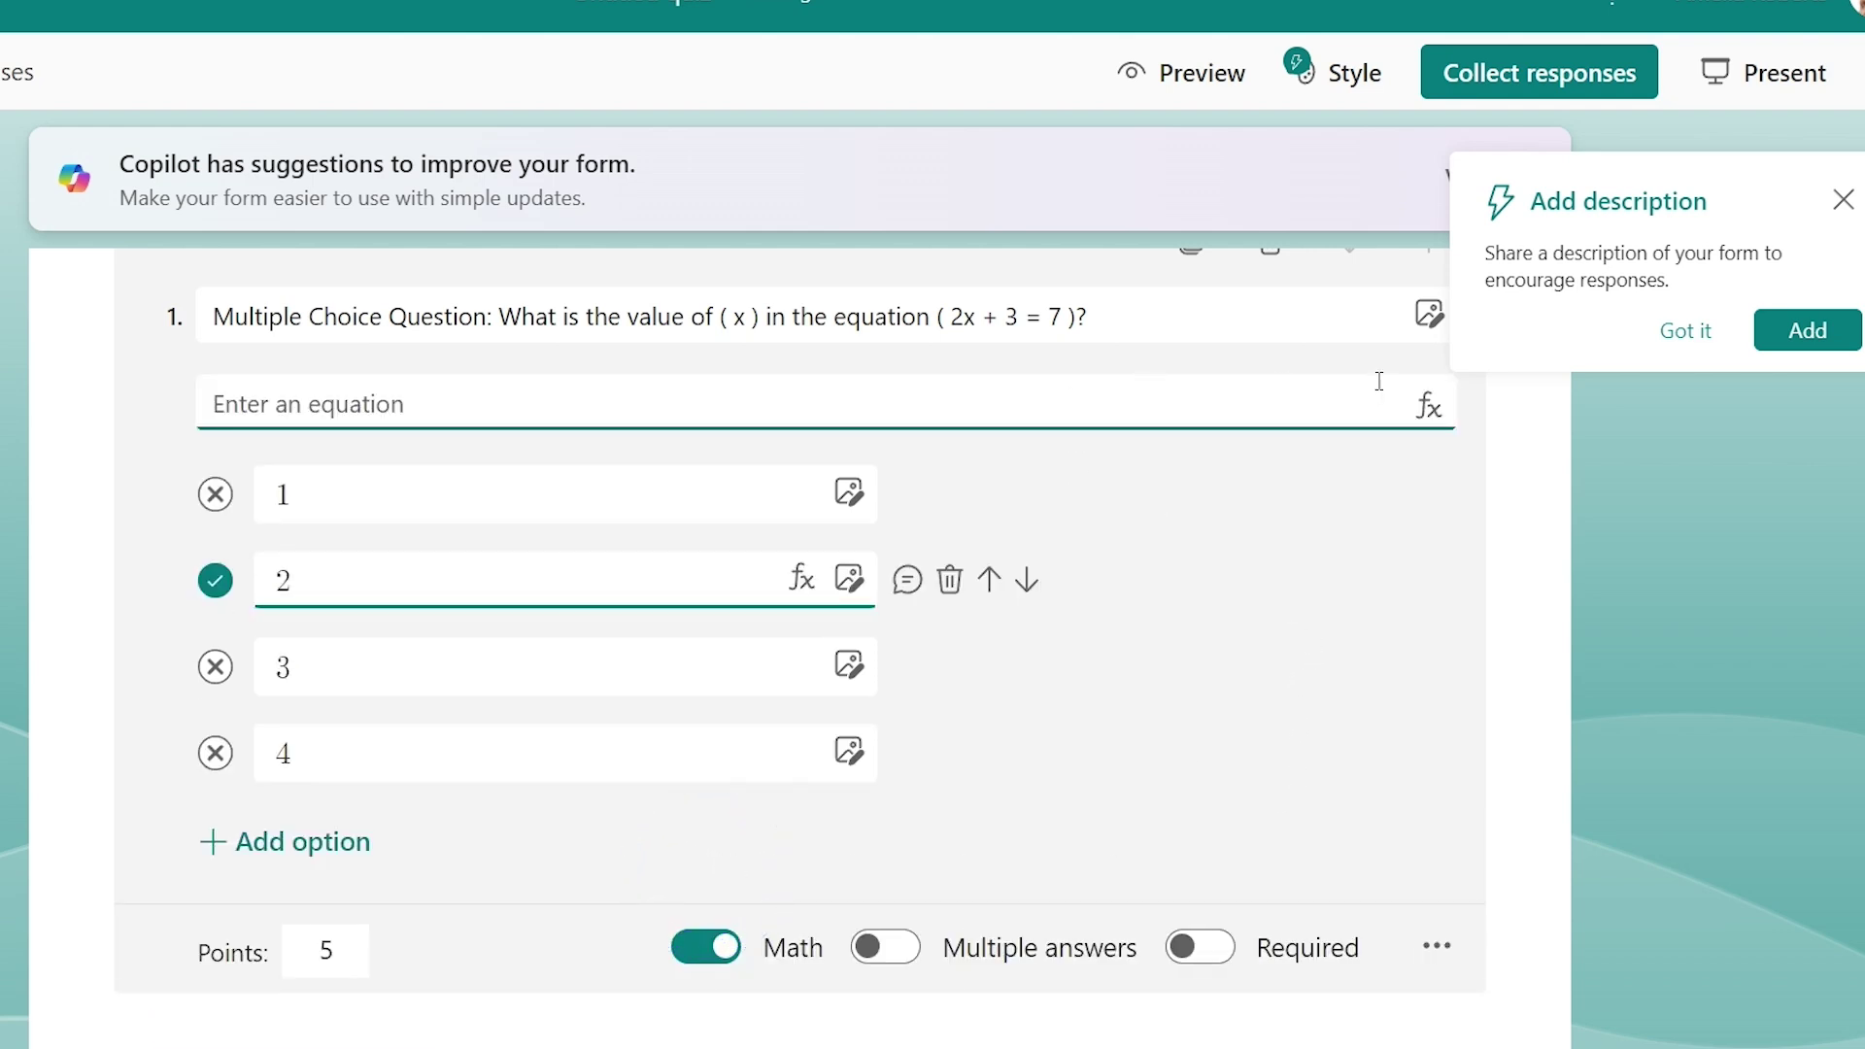
pyautogui.click(1430, 410)
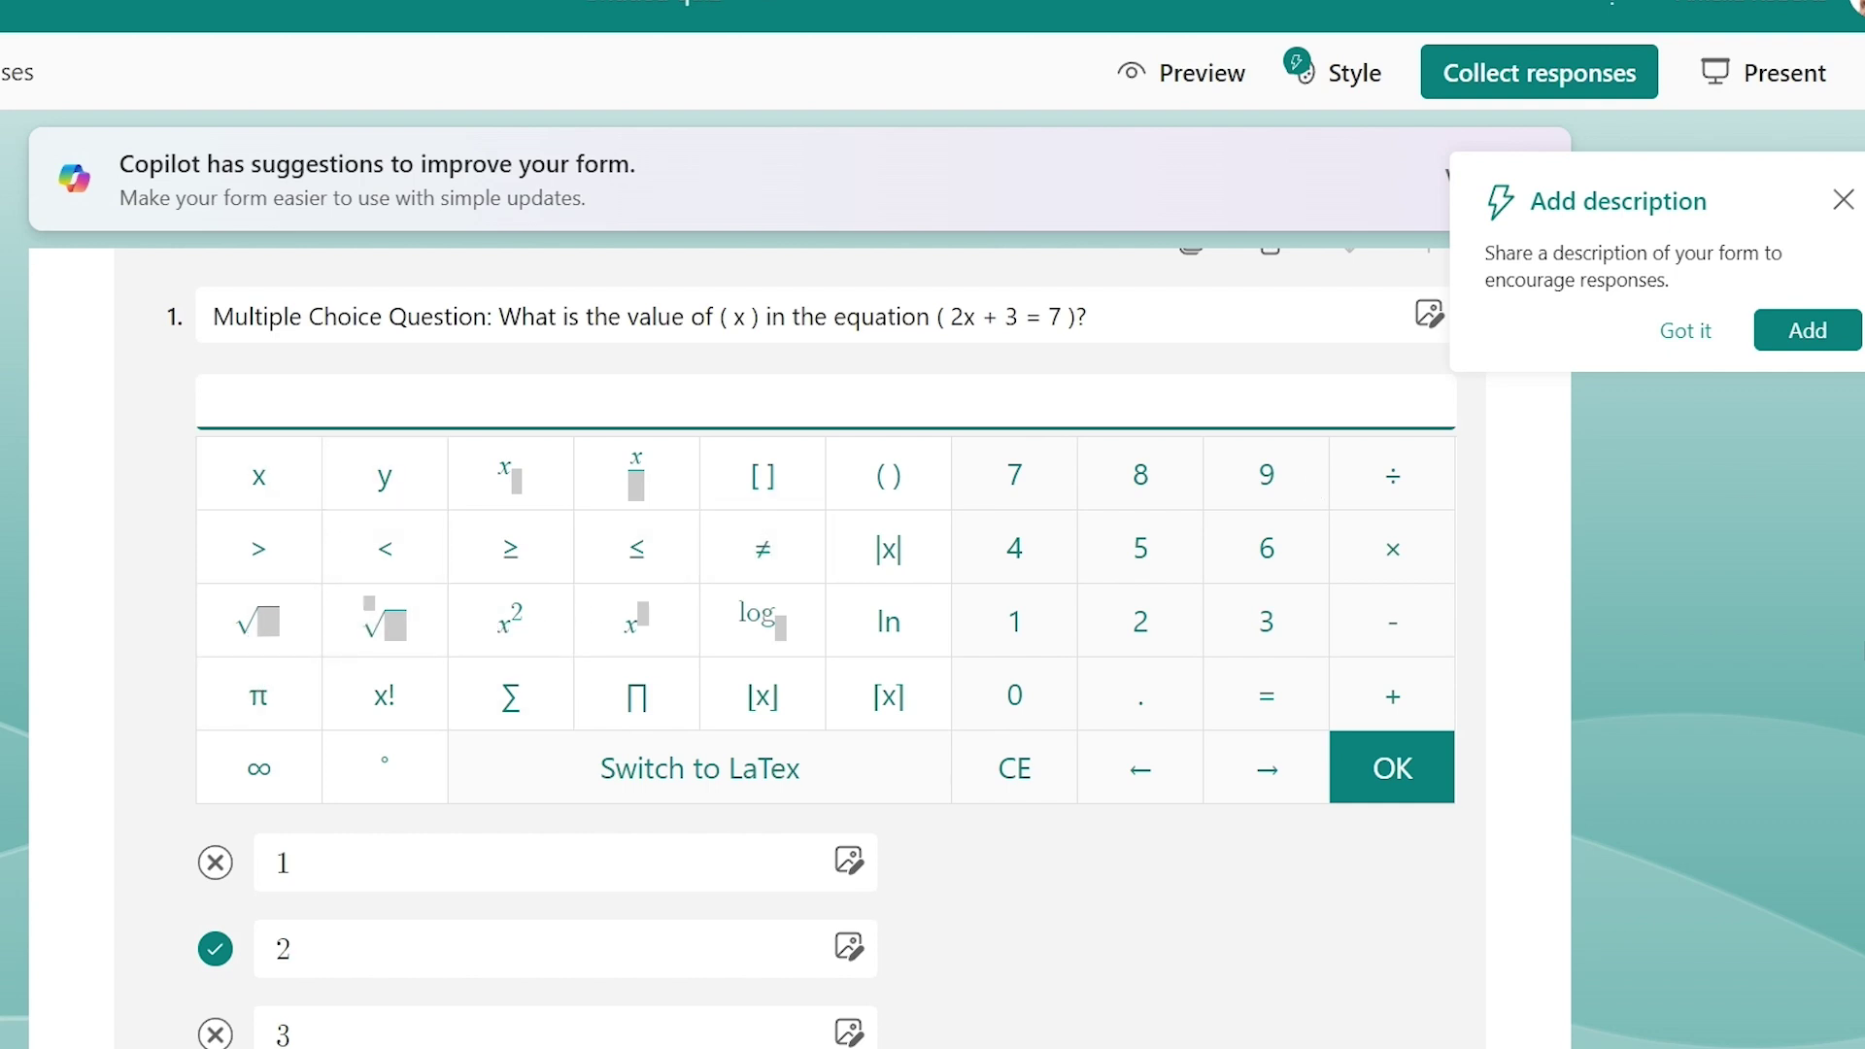
pyautogui.click(1375, 769)
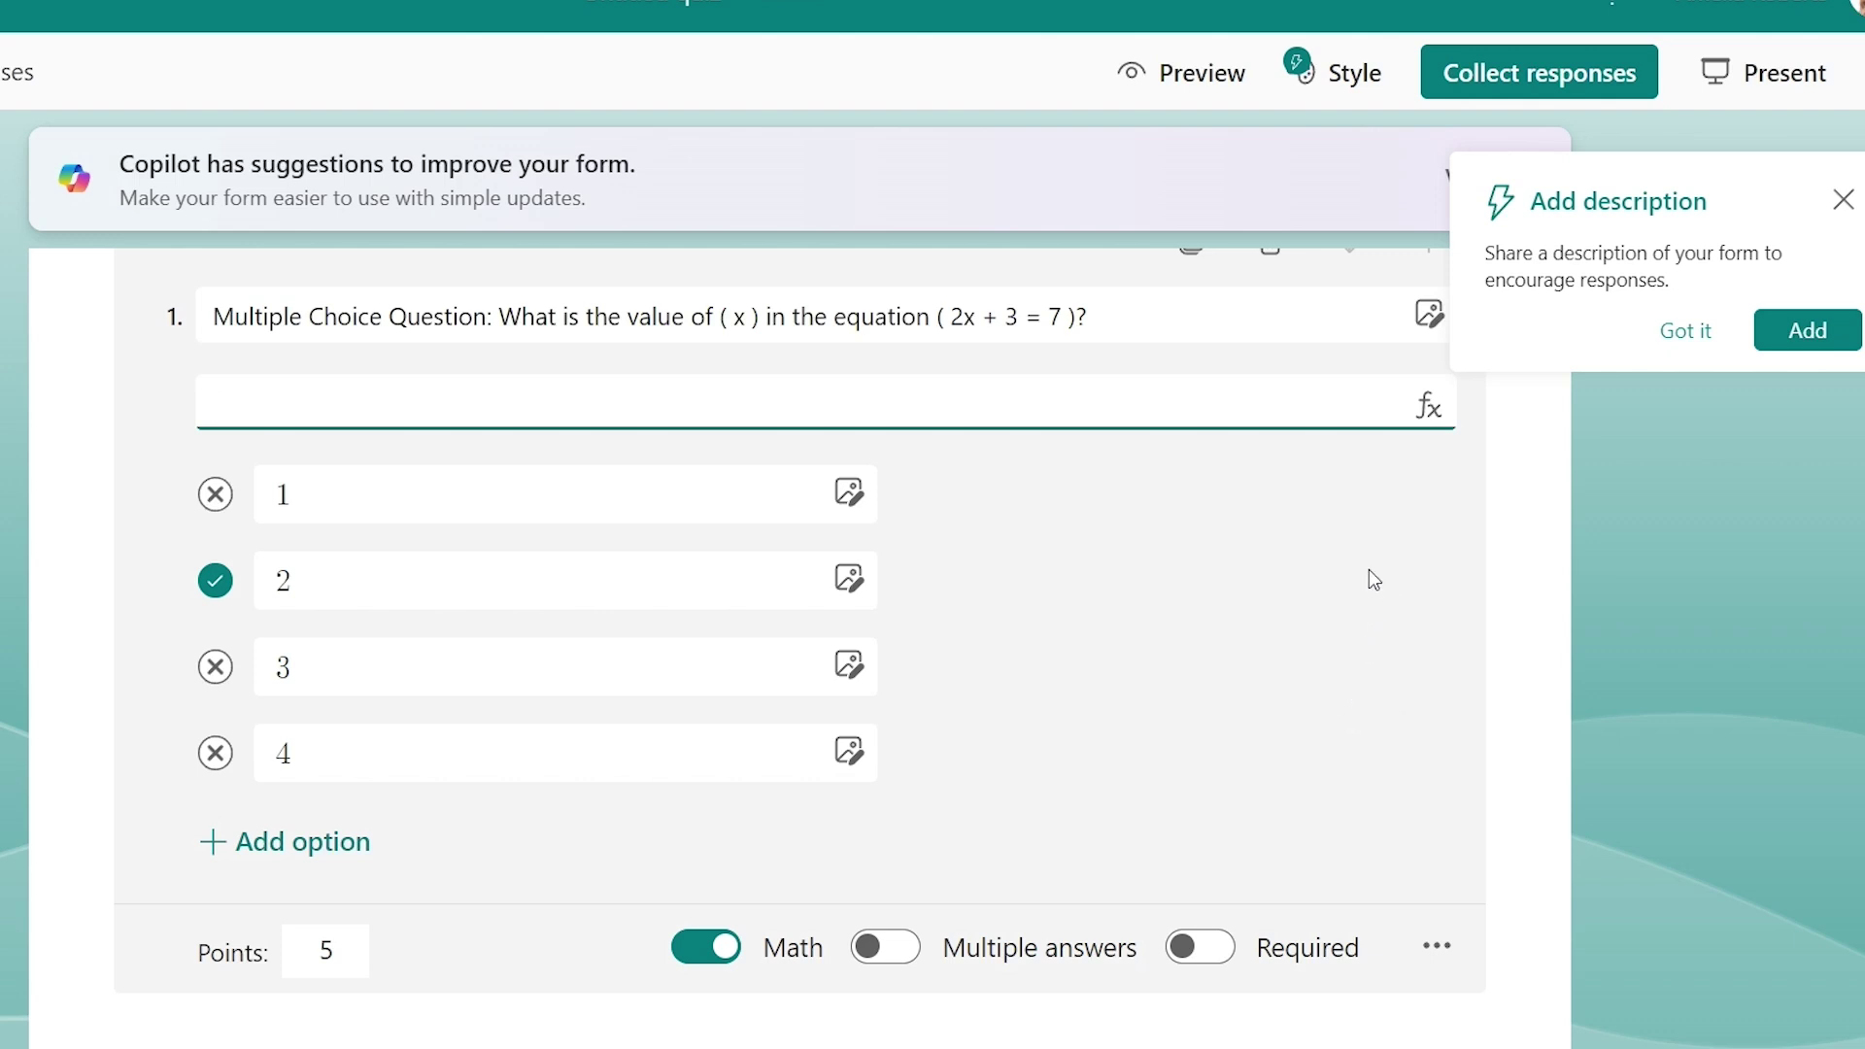
pyautogui.click(1534, 555)
pyautogui.scroll(-3, 1534, 555)
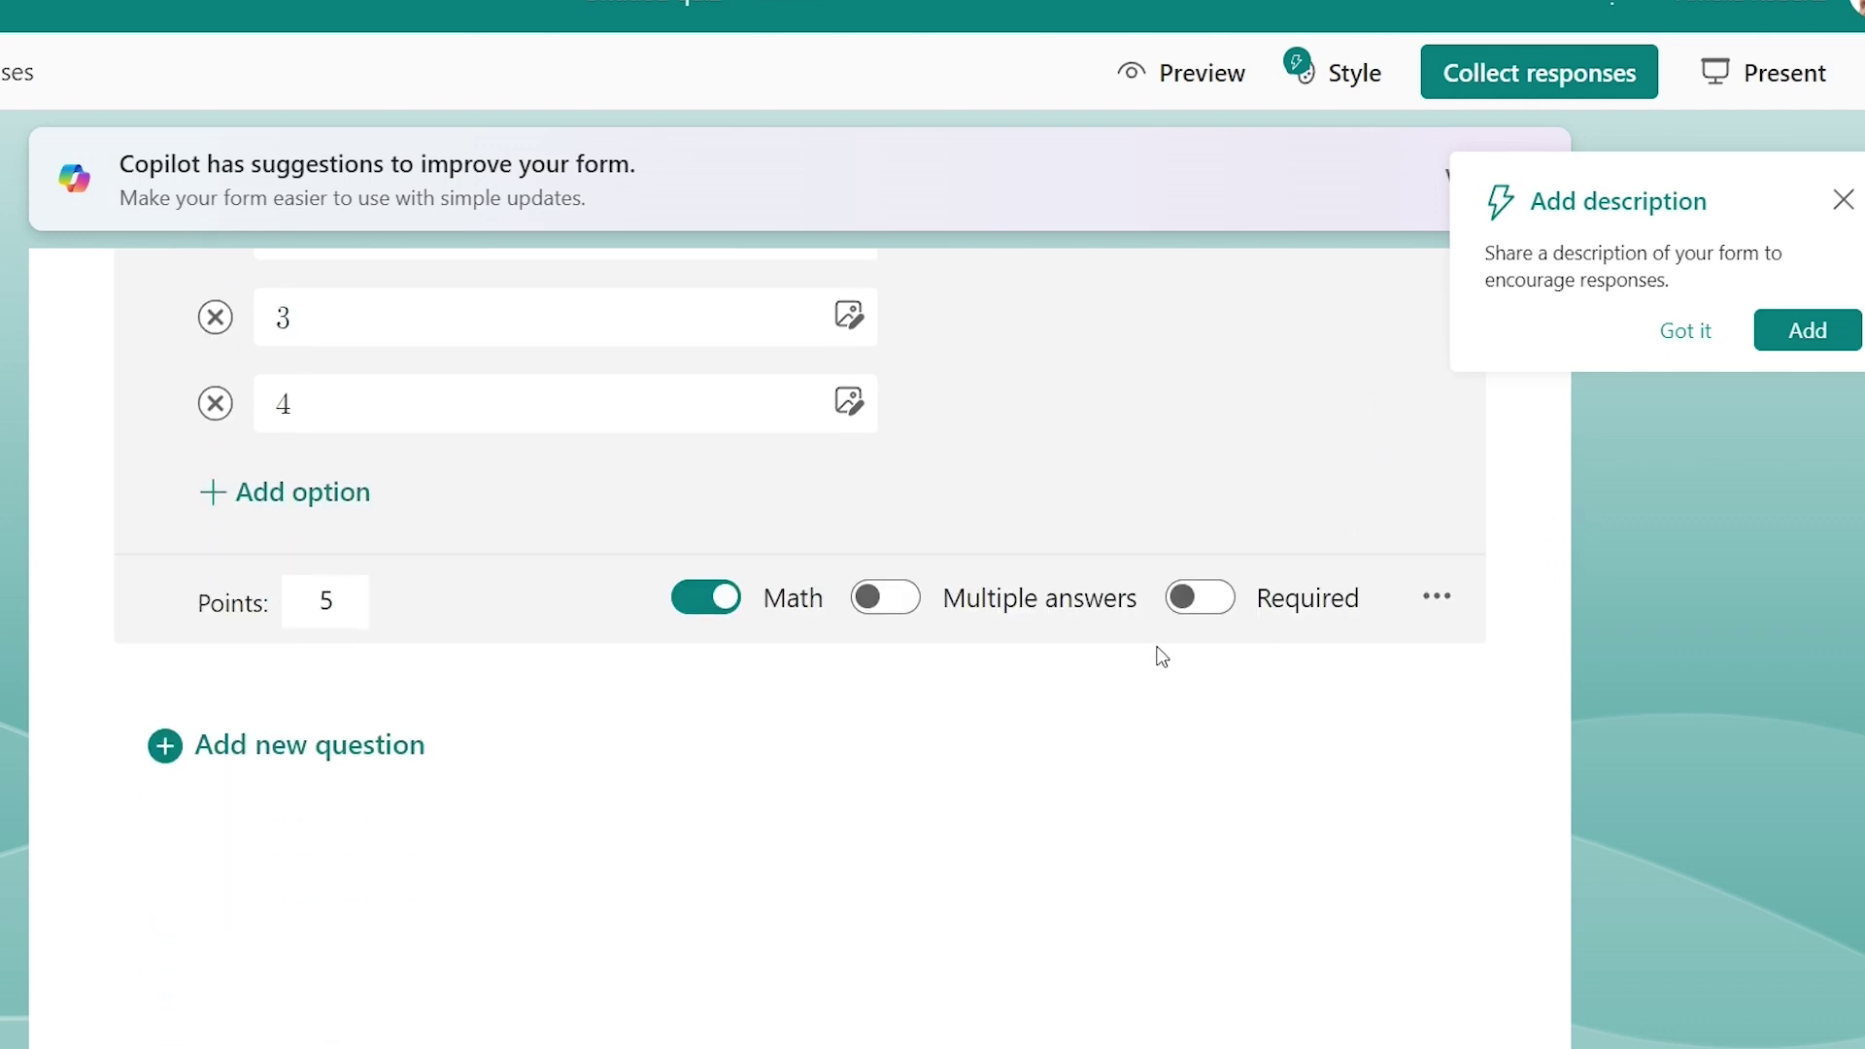
# Add a Text question 2 titled with the pasted tortoise-and-hare lesson question
pyautogui.click(257, 758)
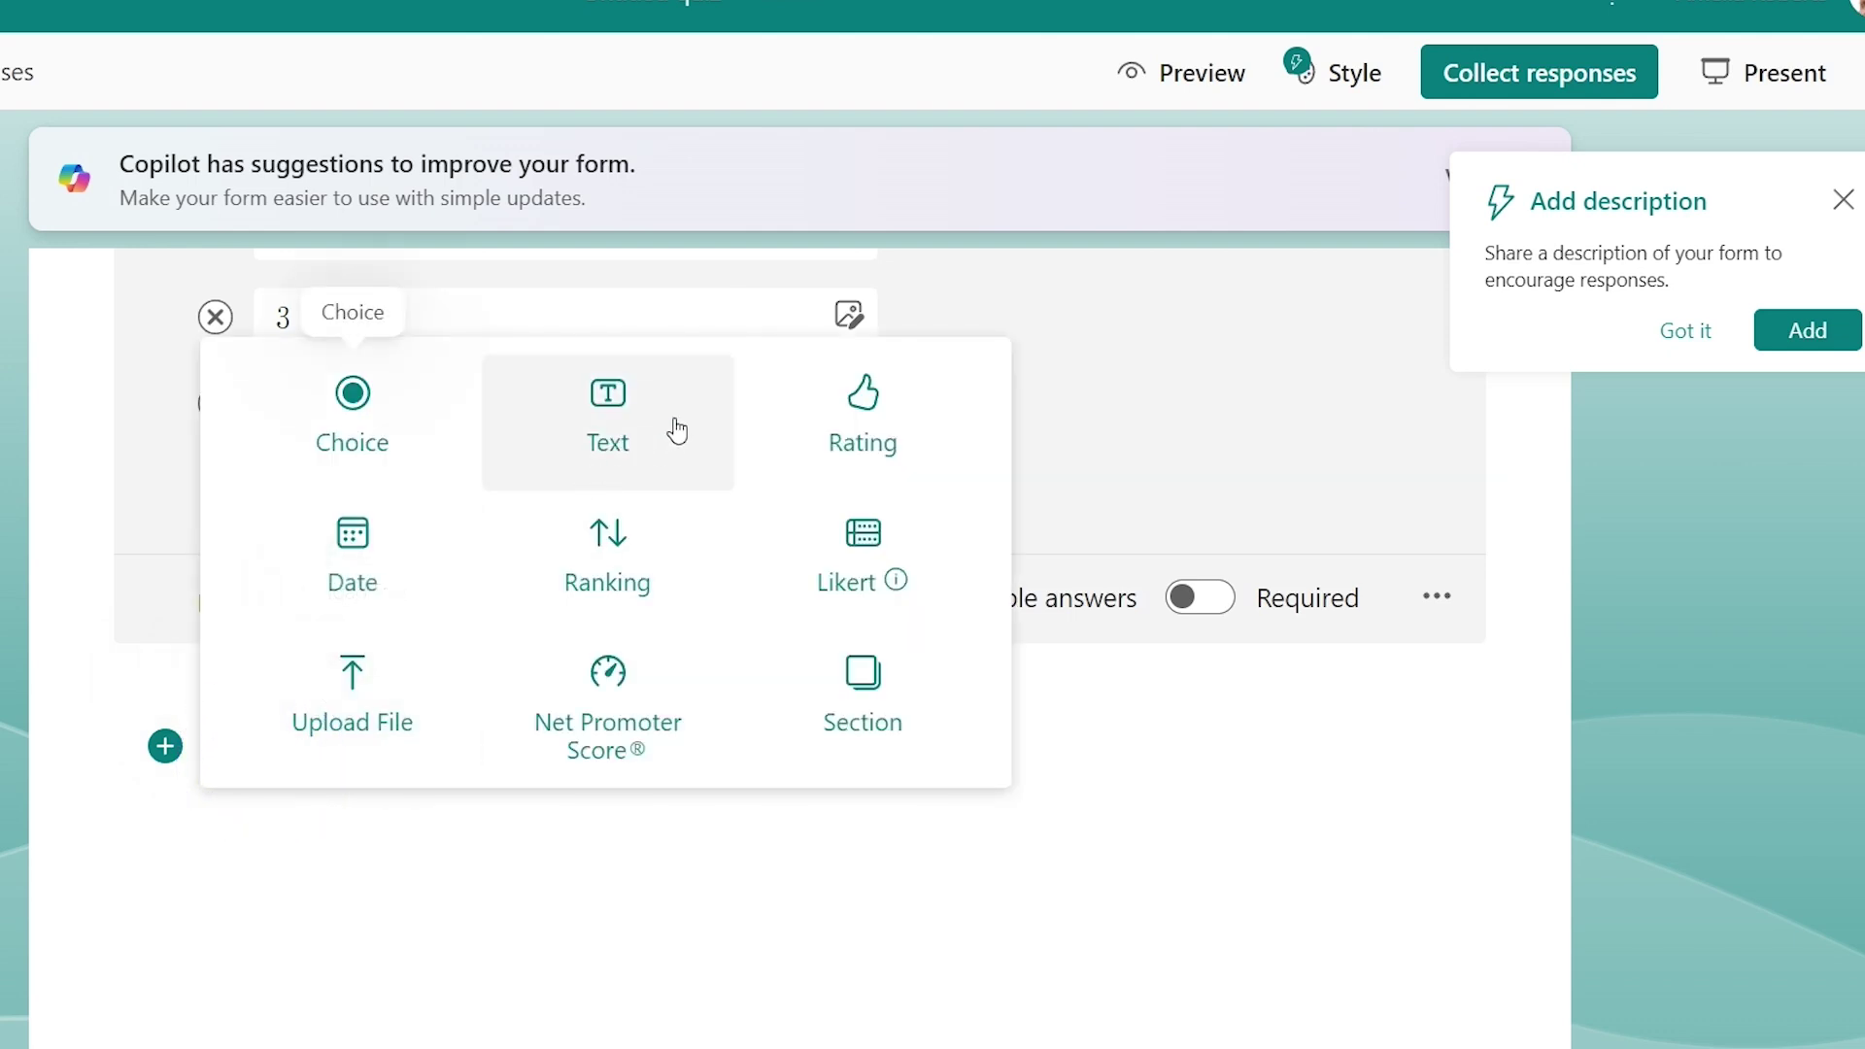
pyautogui.click(609, 420)
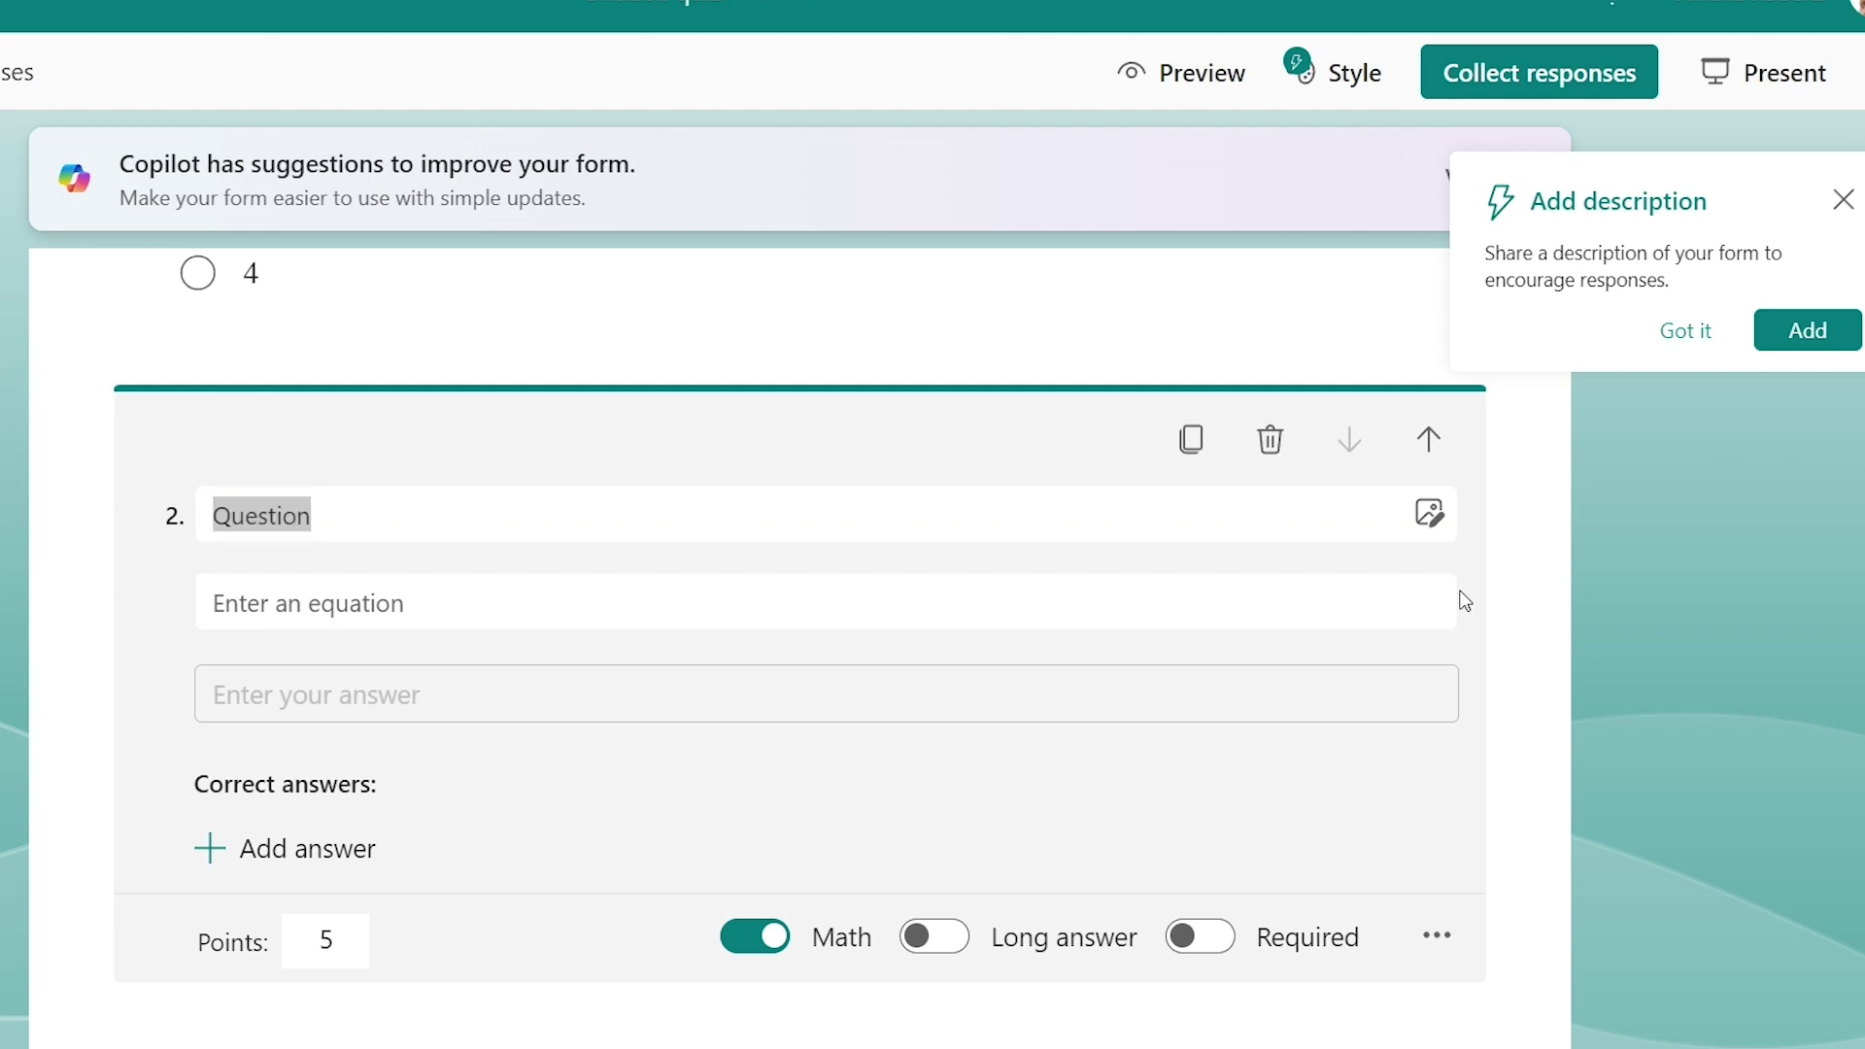
pyautogui.click(353, 516)
pyautogui.click(366, 513)
pyautogui.moveTo(366, 513); pyautogui.dragTo(192, 500)
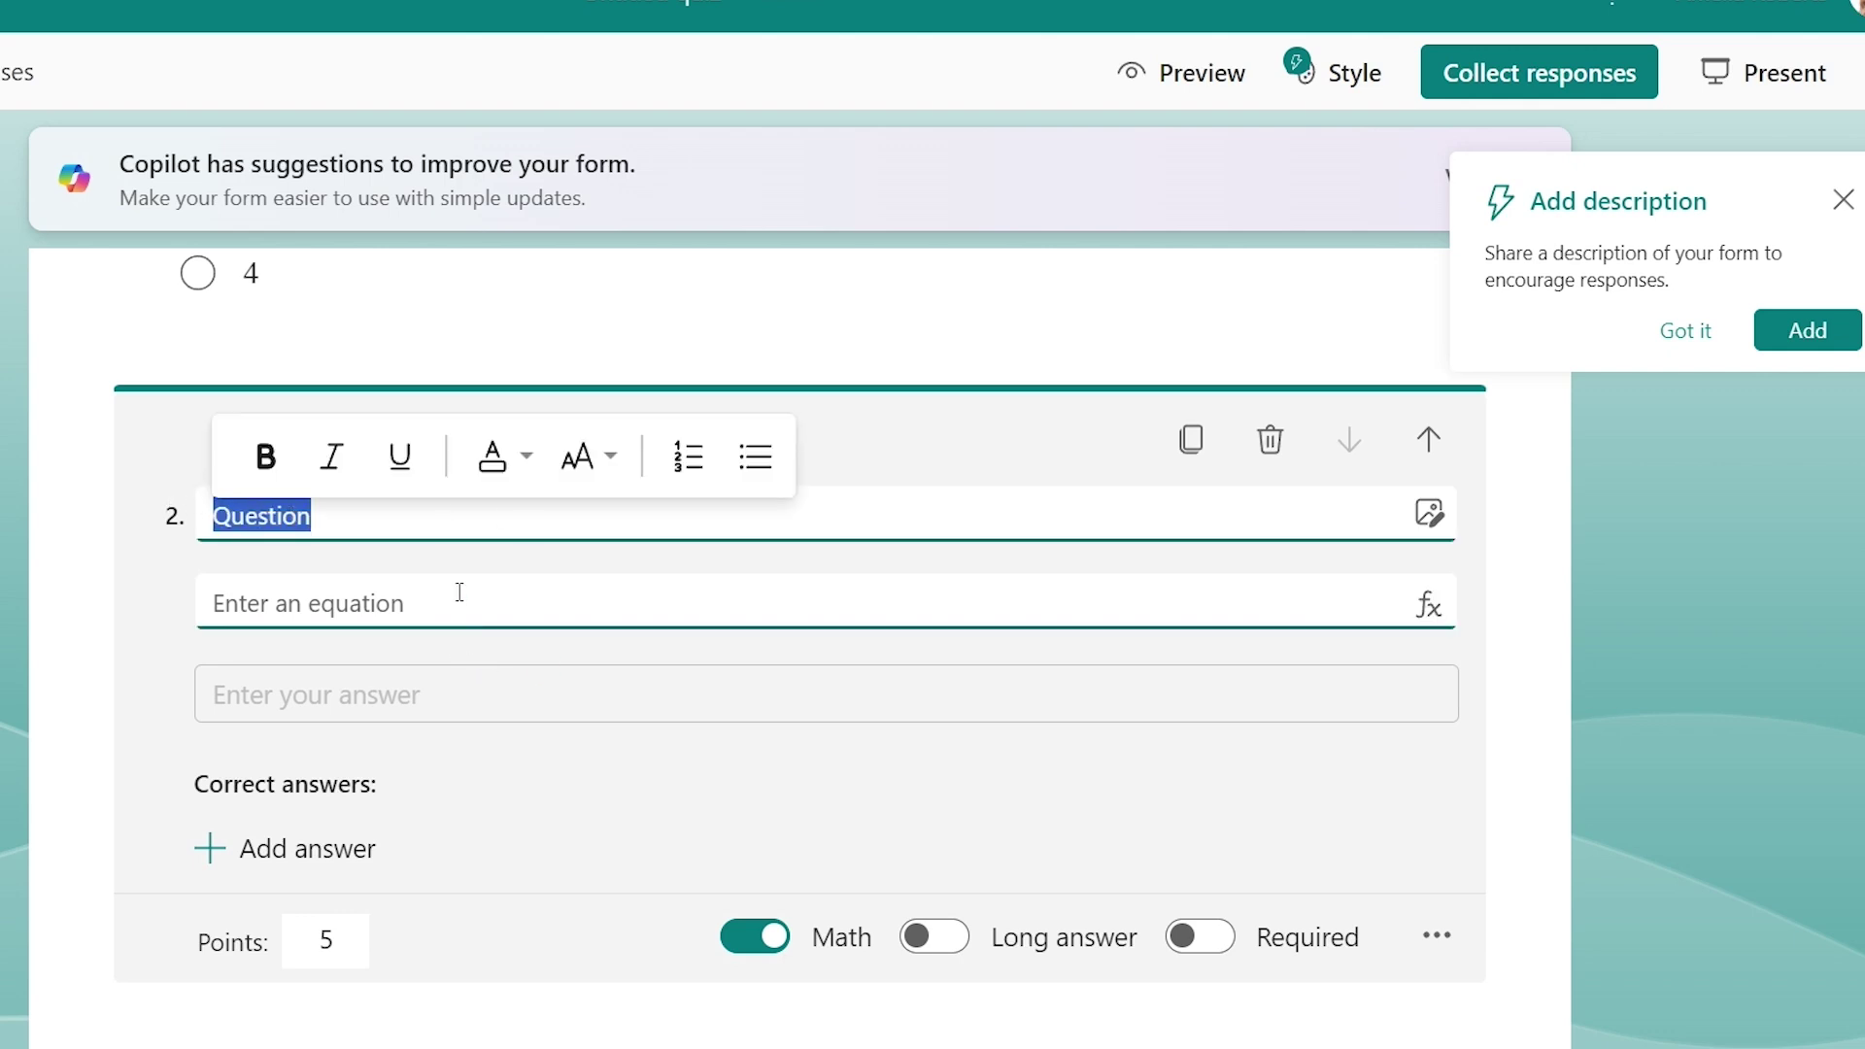
pyautogui.write('In the story "The Tortoise and the Hare," what lesson does the tortoise teach the hare?')
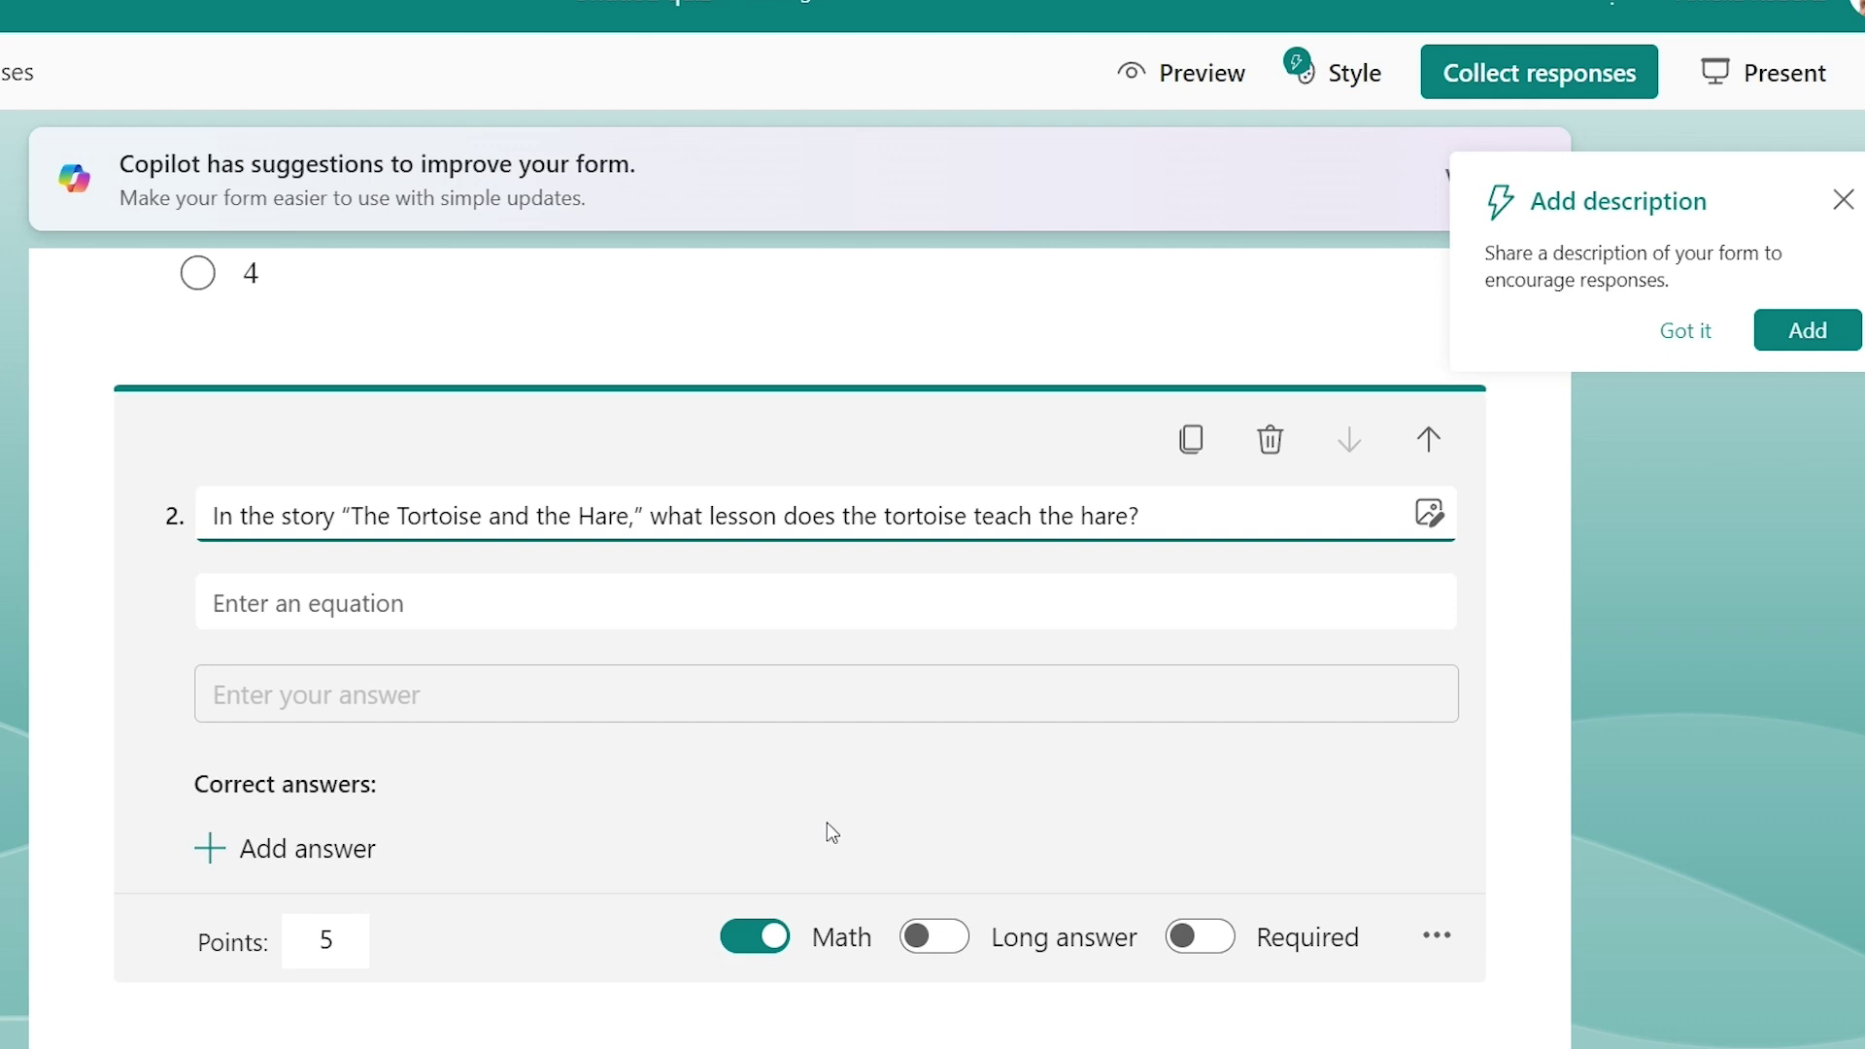
# Turn off Math for question 2 and add the subtitle 'Use complete sentences.'
pyautogui.click(780, 939)
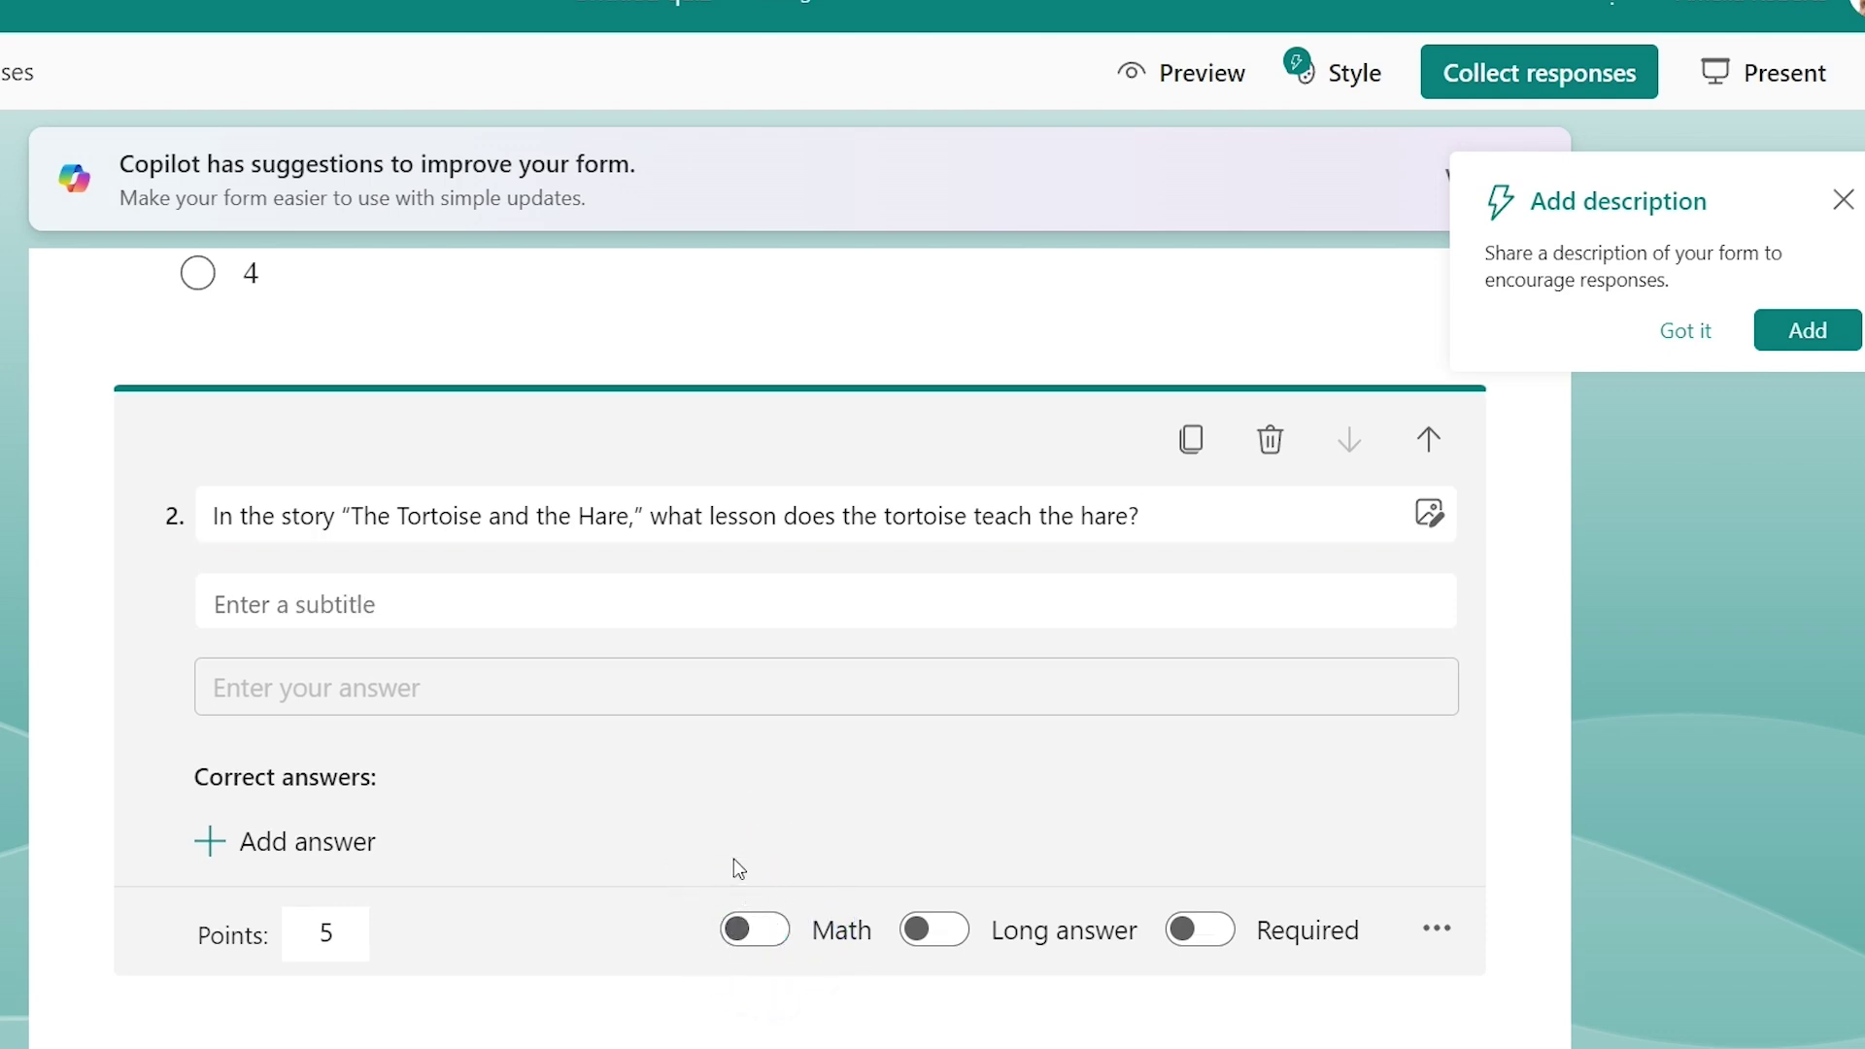
pyautogui.click(419, 613)
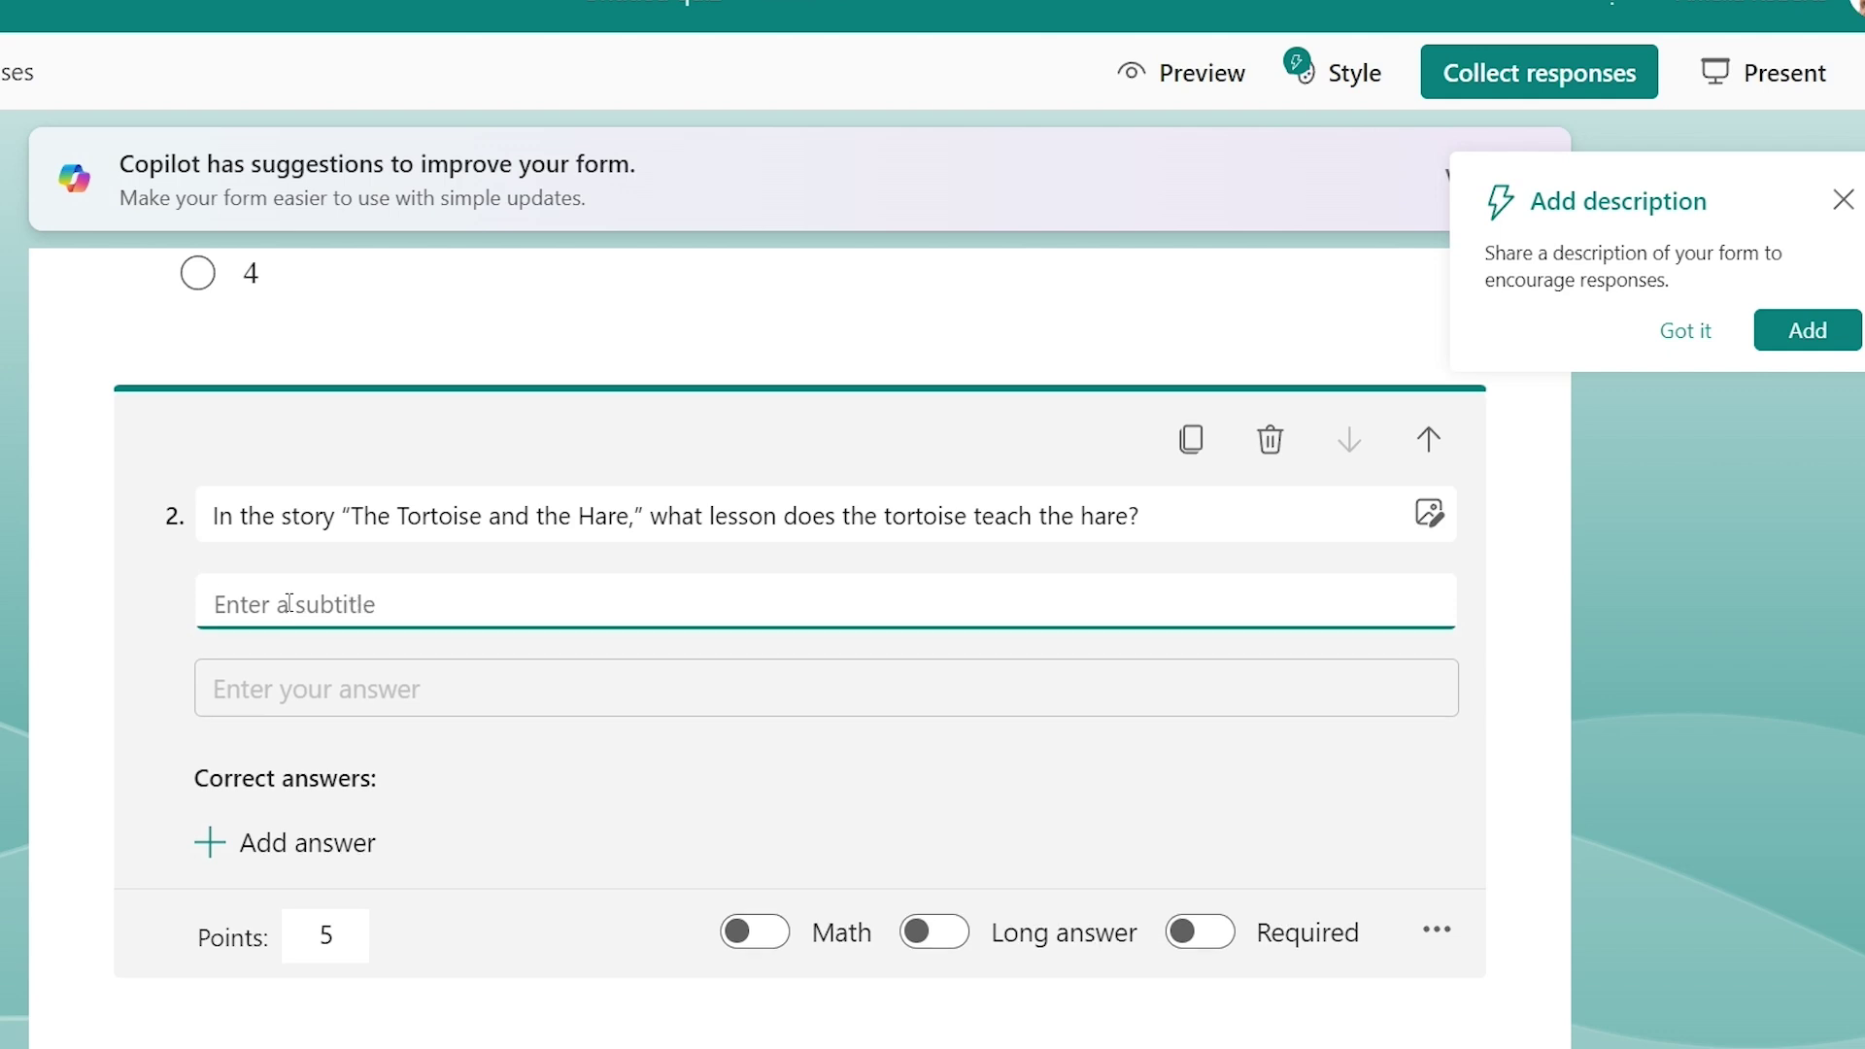
pyautogui.write('Use complete sentences.')
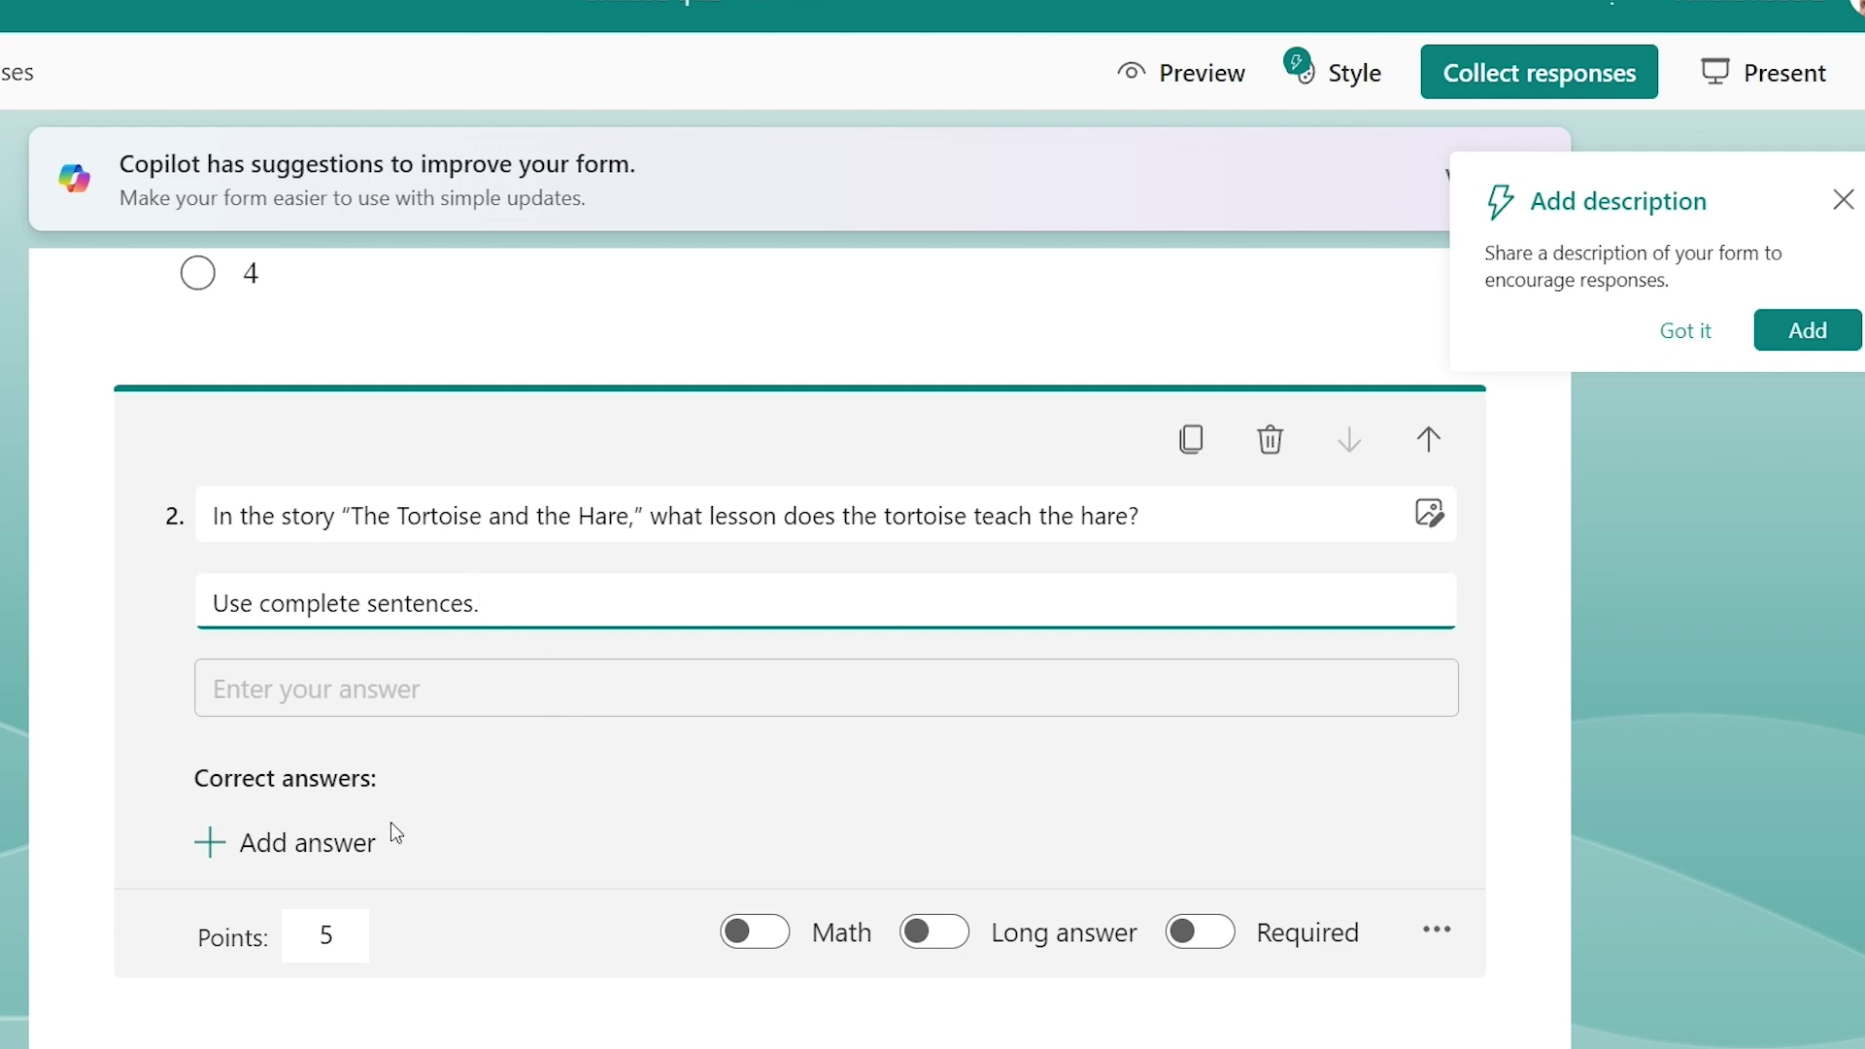
# Add a correct-answer entry and set question 2 to 10 points
pyautogui.click(263, 857)
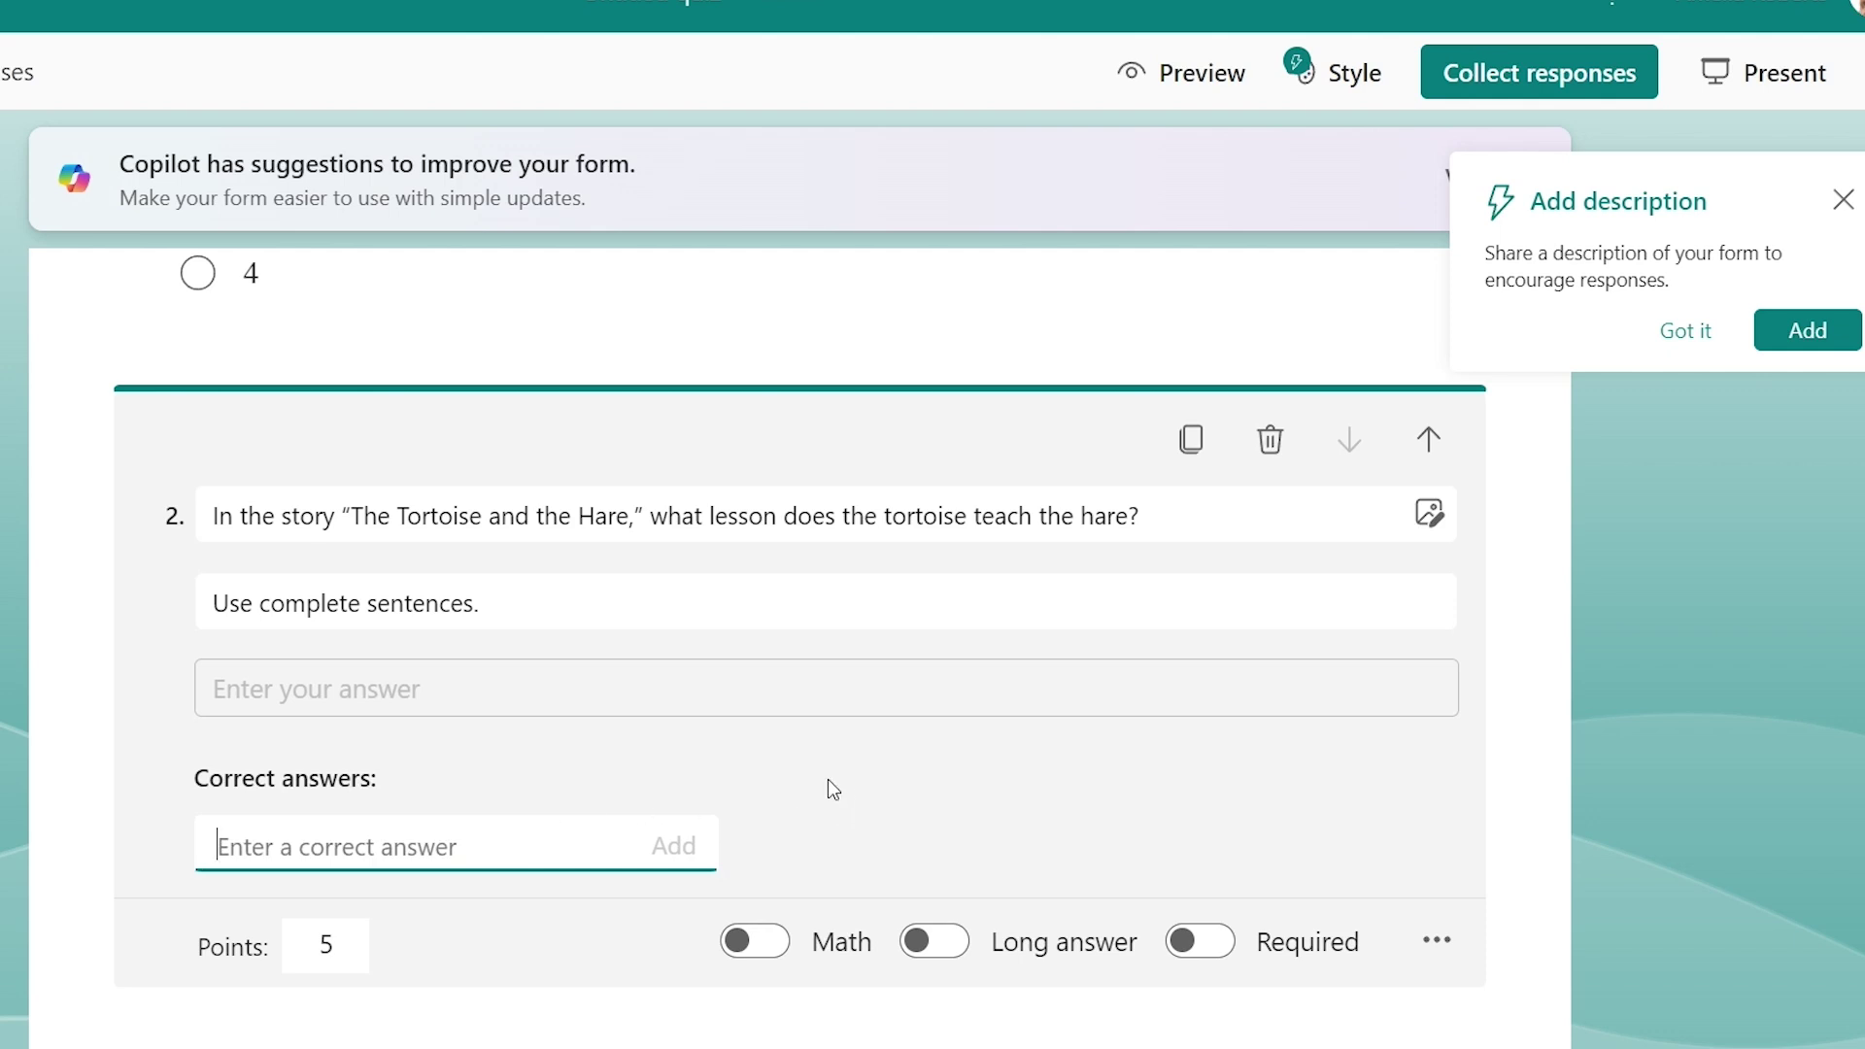
pyautogui.scroll(-3, 828, 783)
pyautogui.scroll(3, 815, 782)
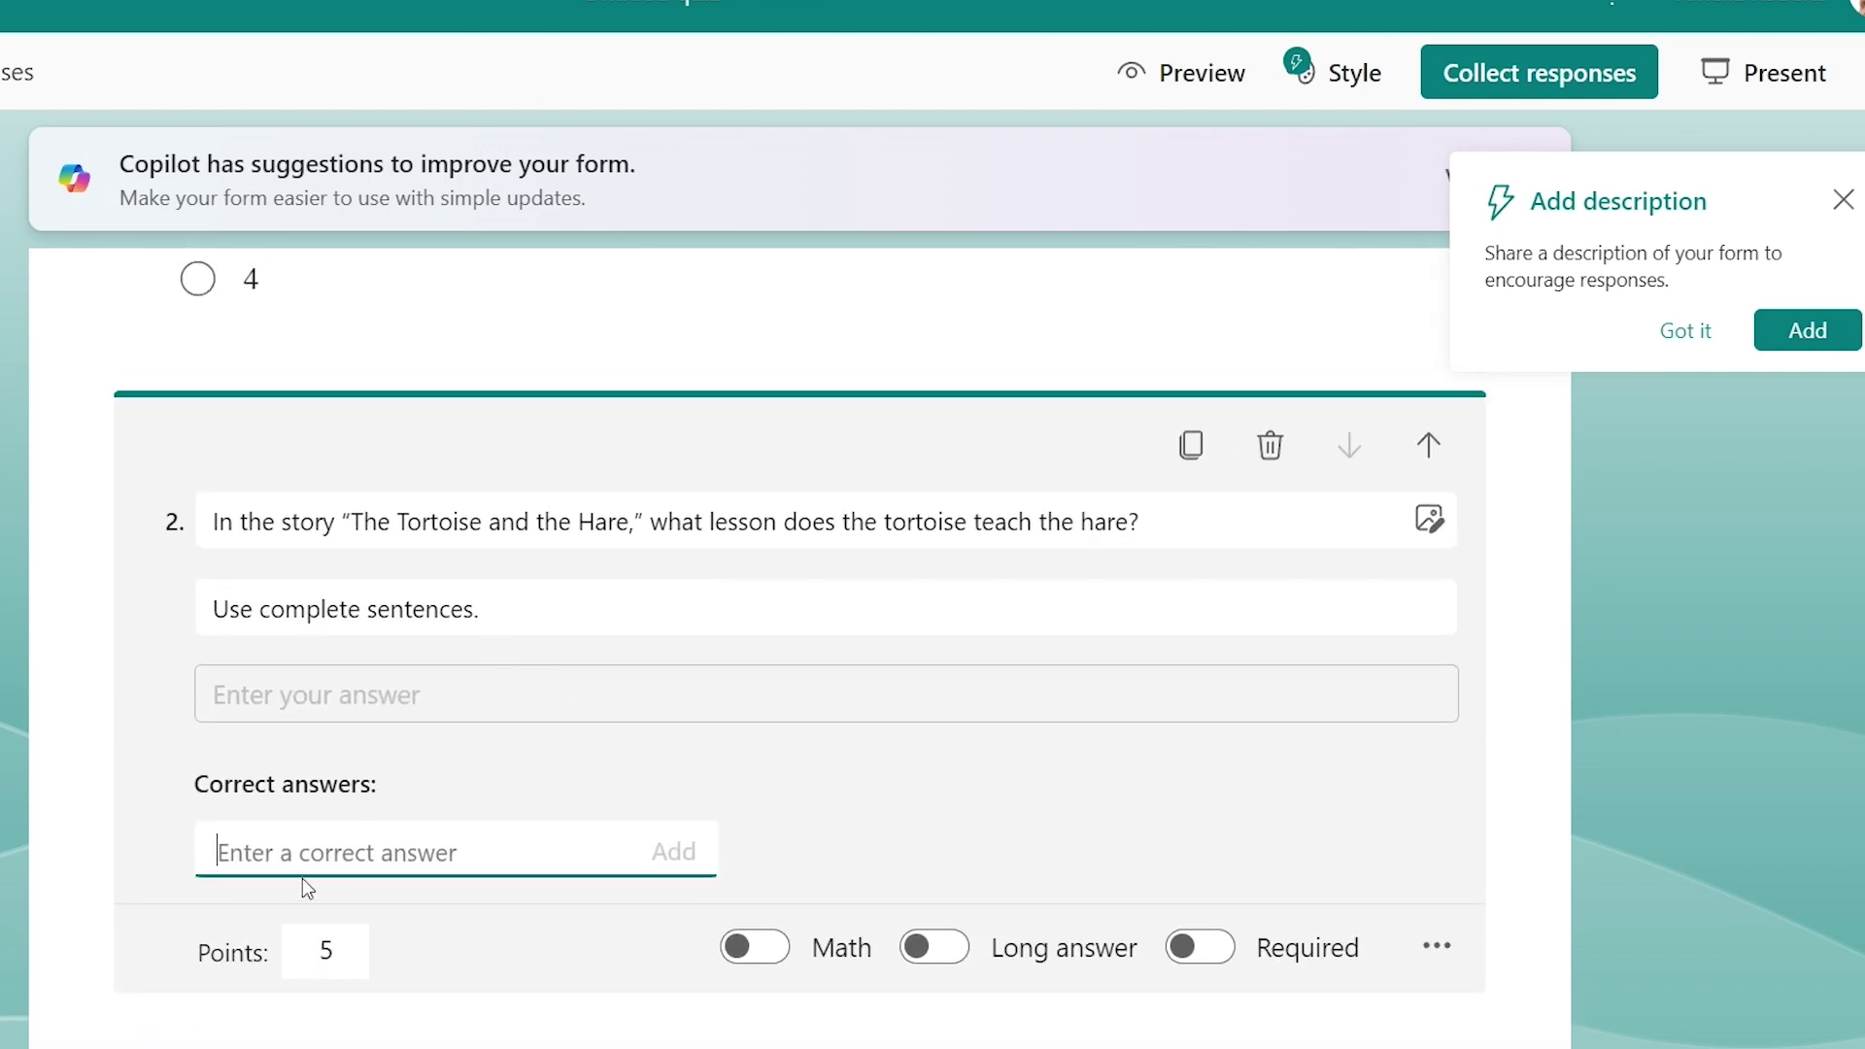
pyautogui.scroll(3, 604, 836)
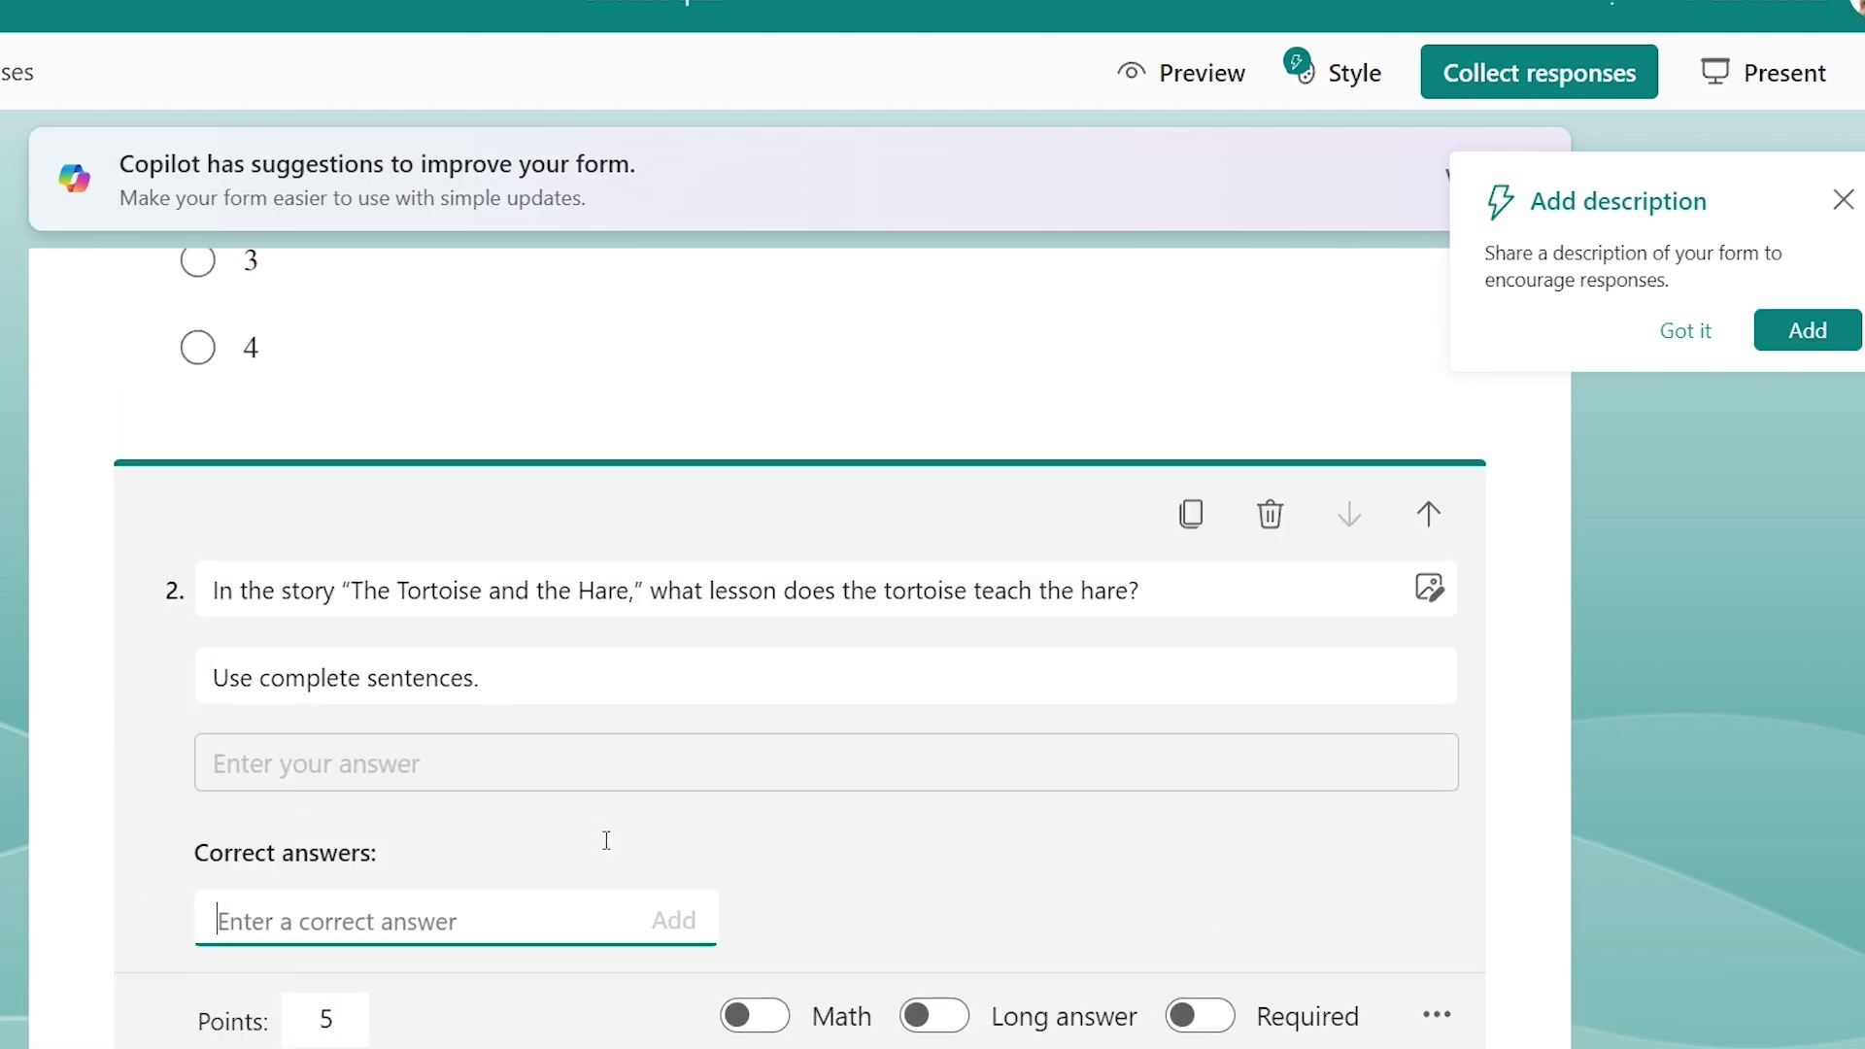
pyautogui.scroll(-5, 578, 653)
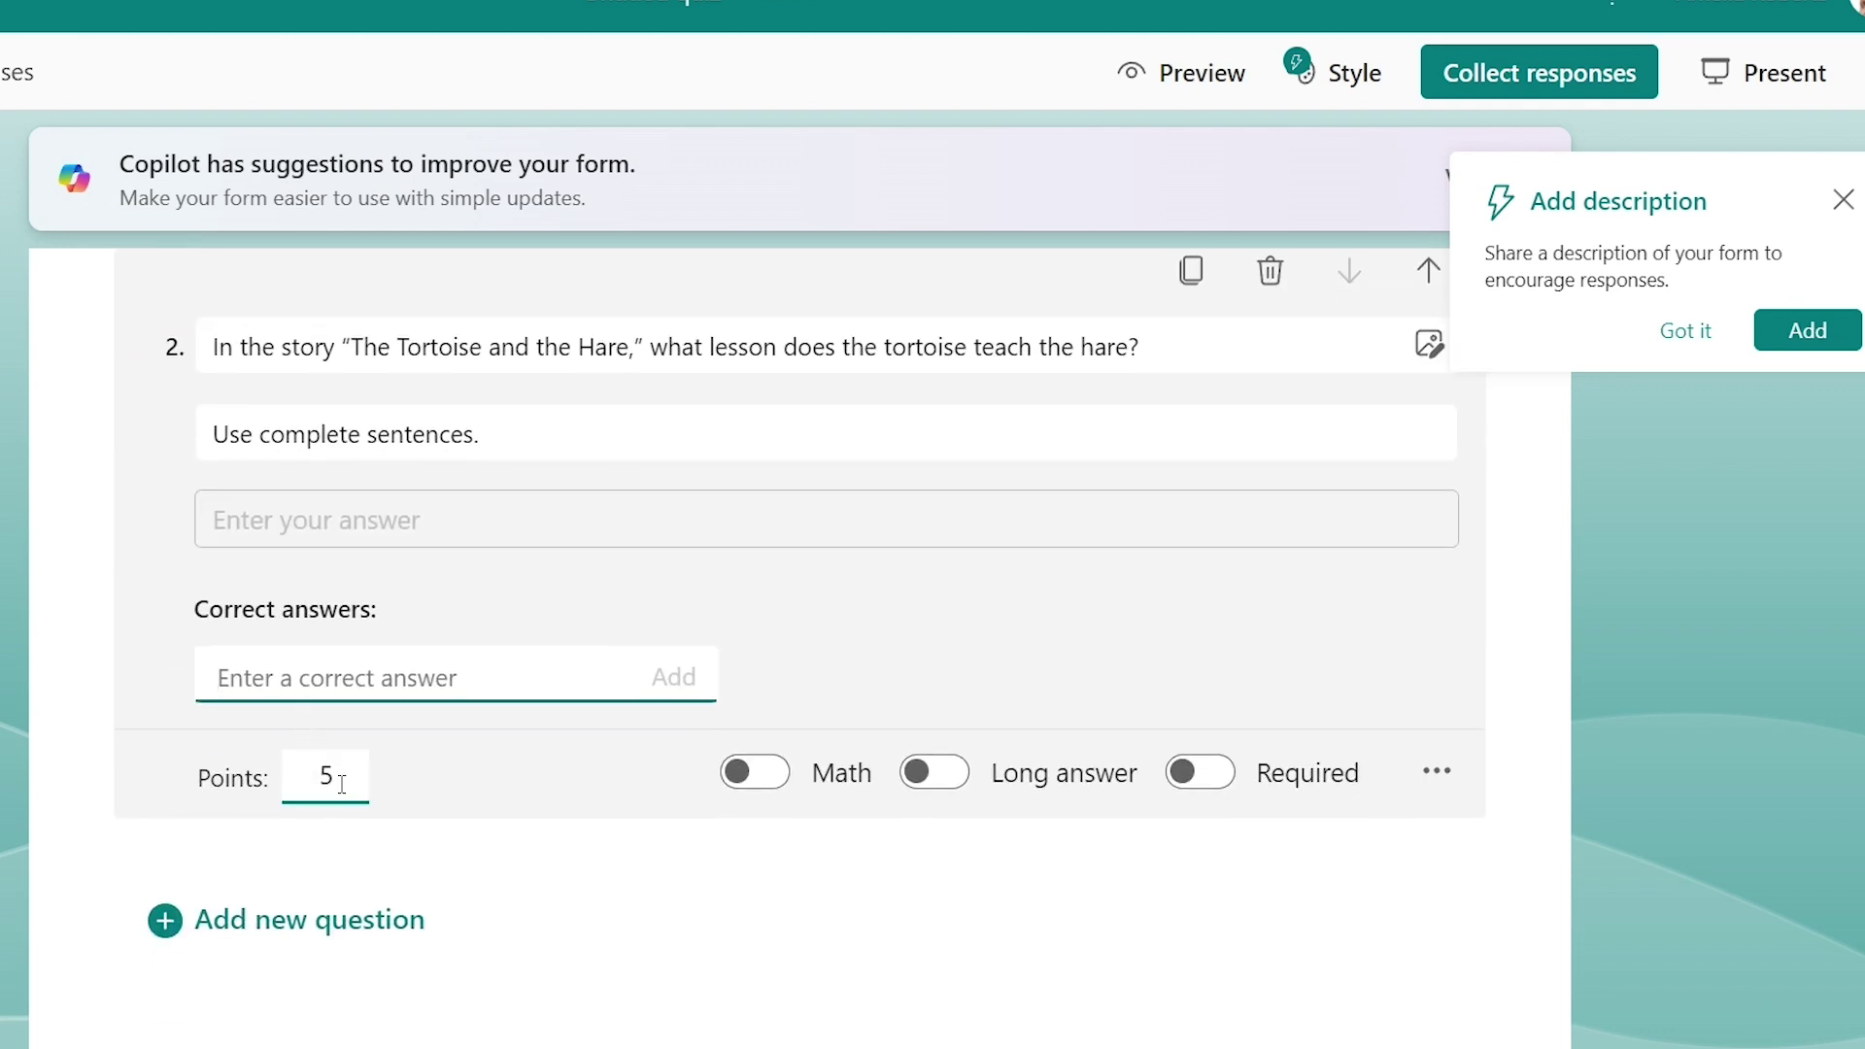
pyautogui.doubleClick(348, 781)
pyautogui.write('10')
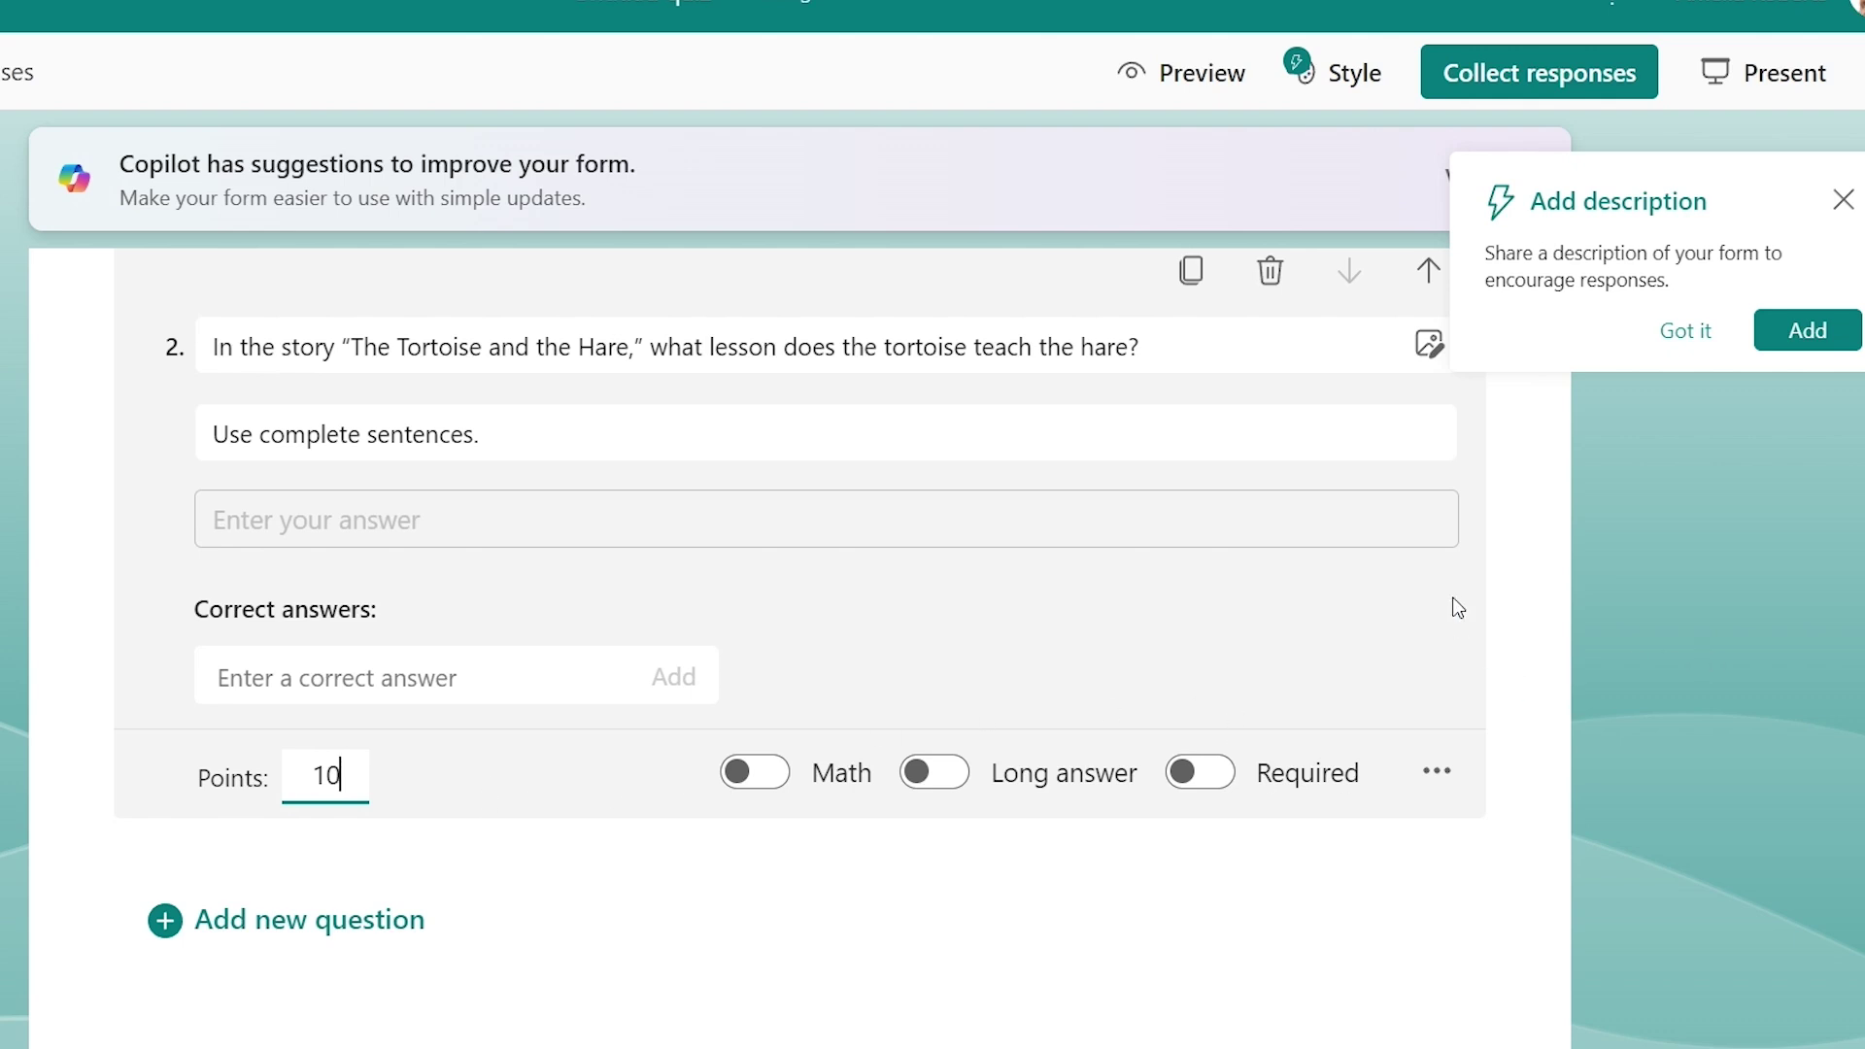
pyautogui.scroll(2, 1369, 757)
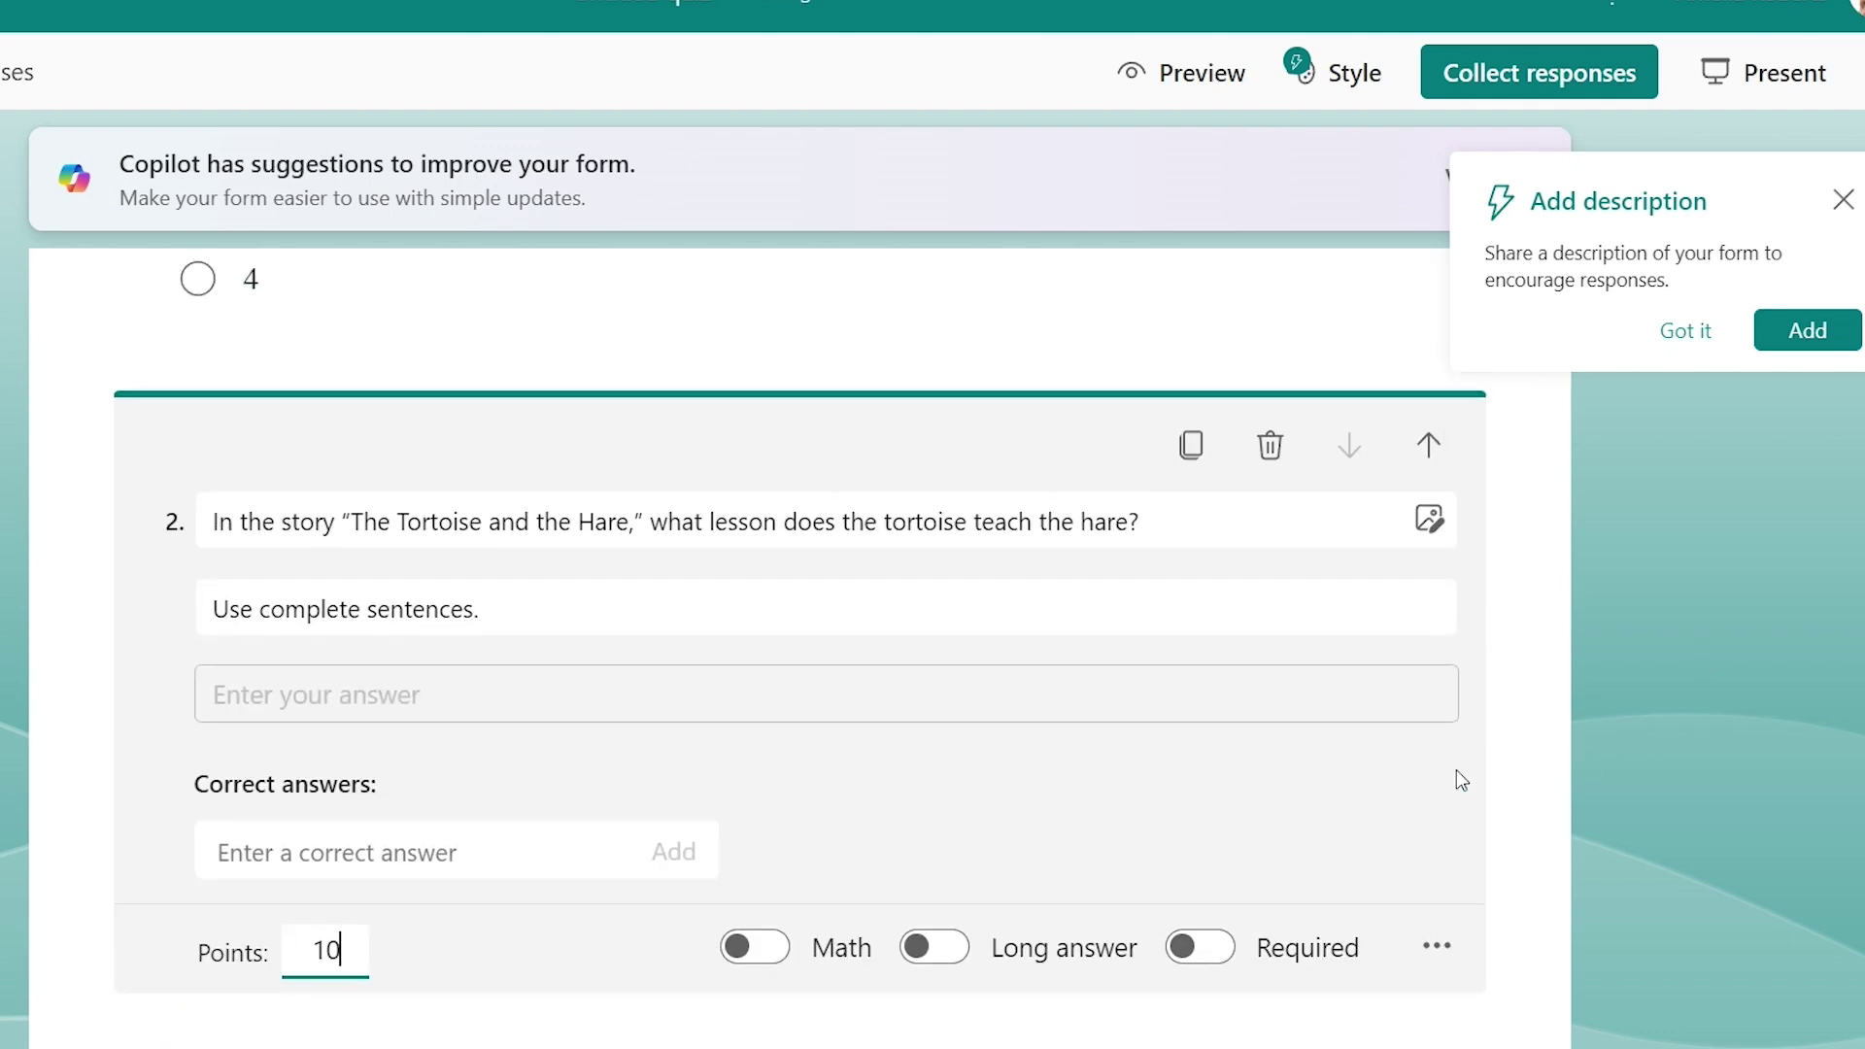
pyautogui.click(1503, 708)
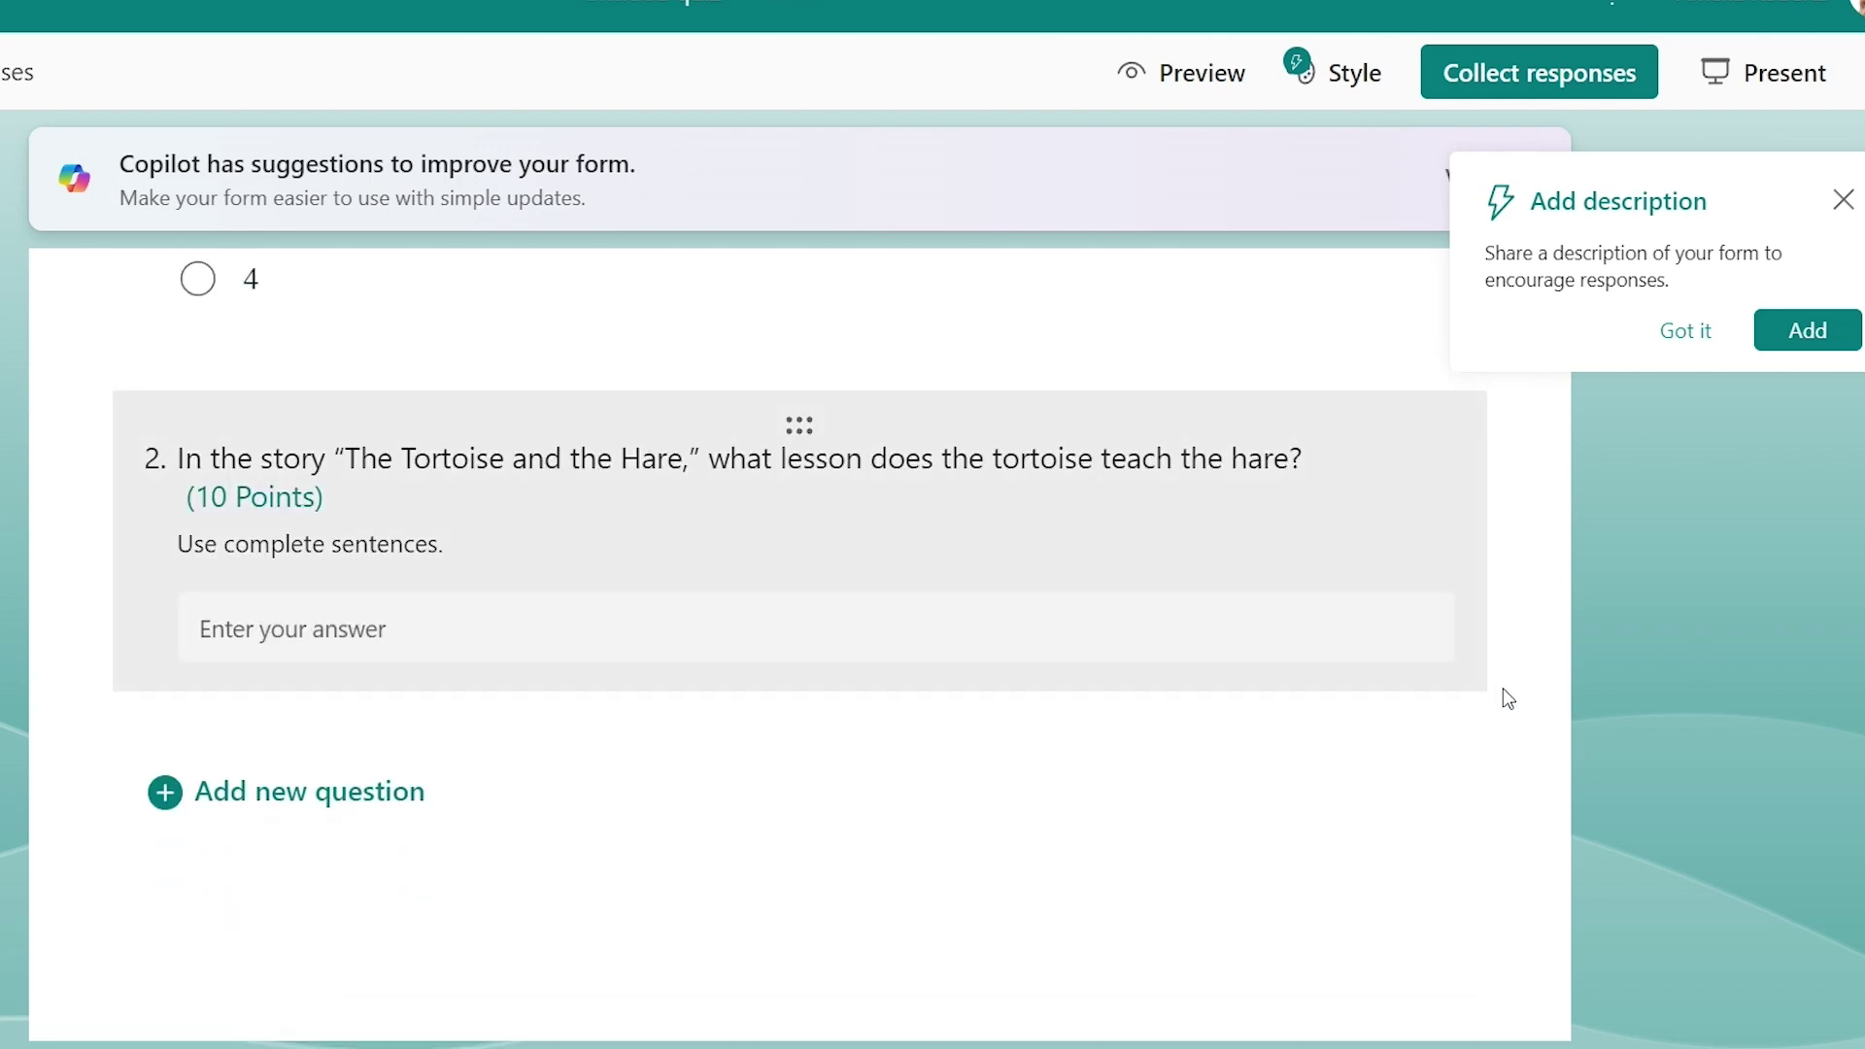
pyautogui.scroll(7, 1399, 690)
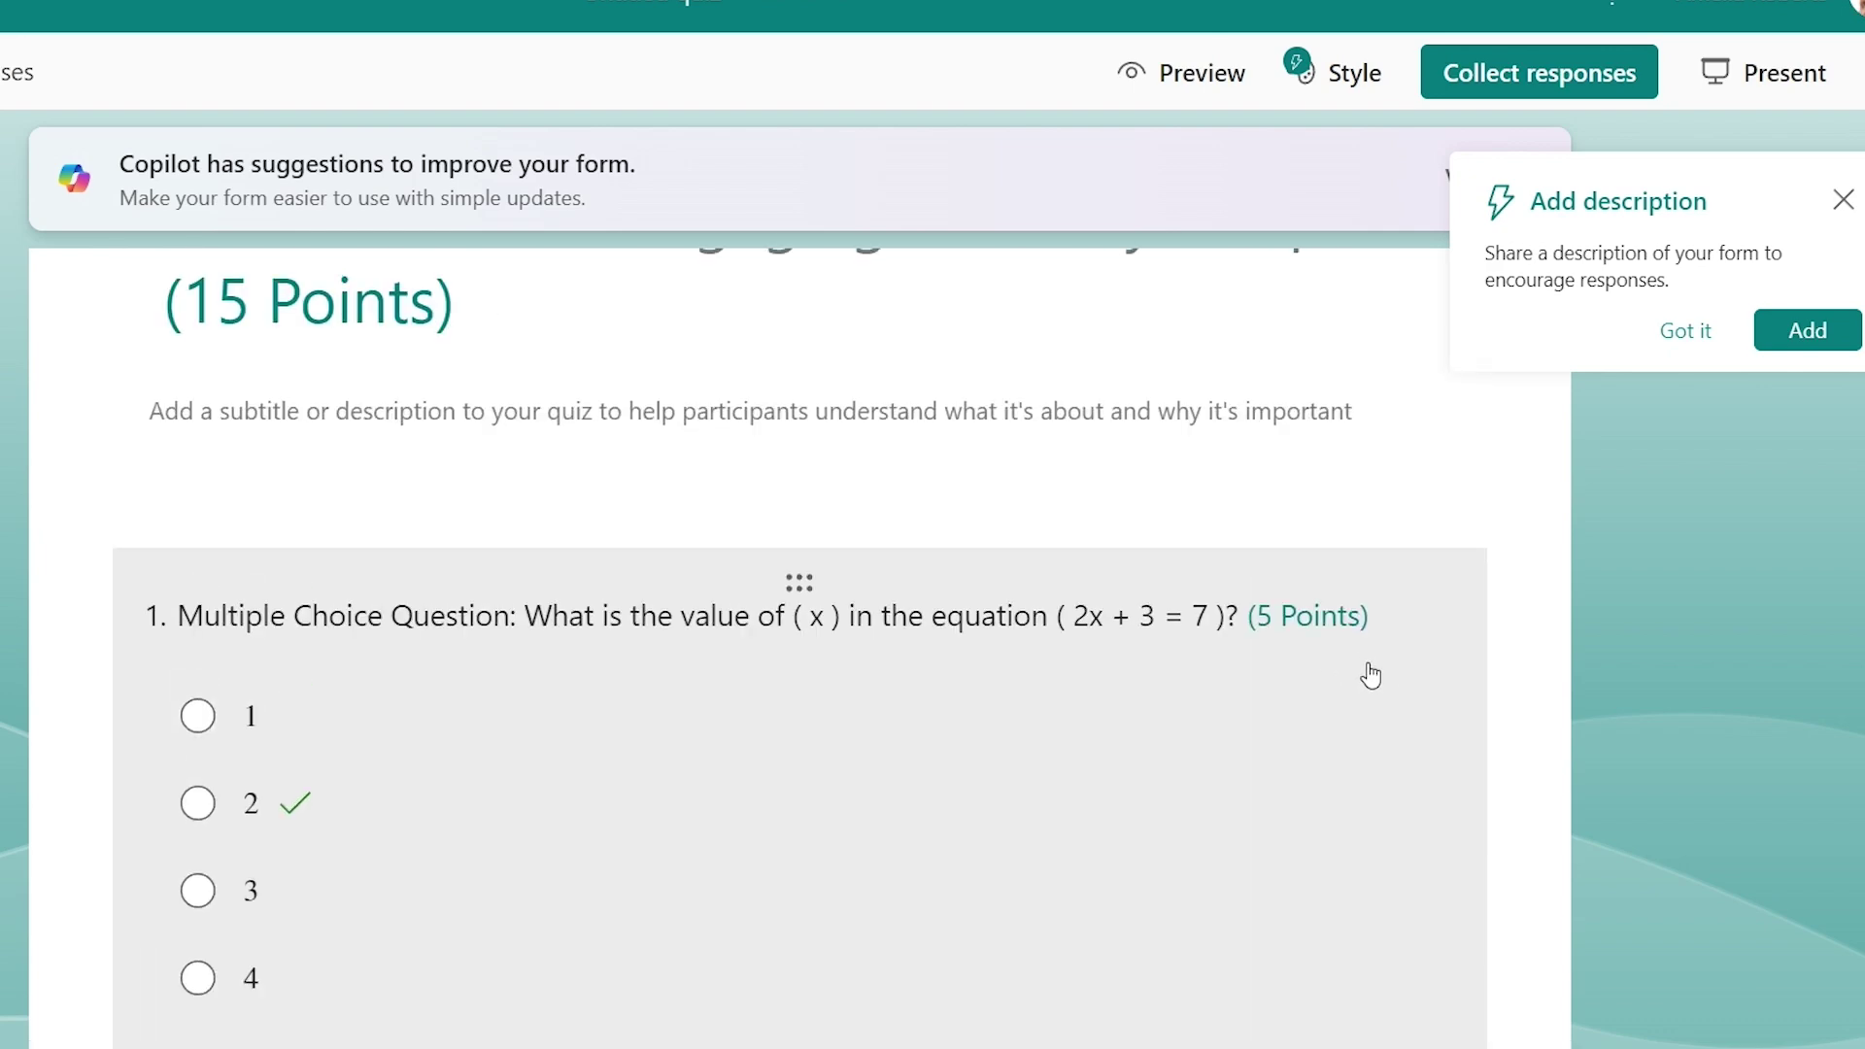
pyautogui.scroll(-5, 1286, 633)
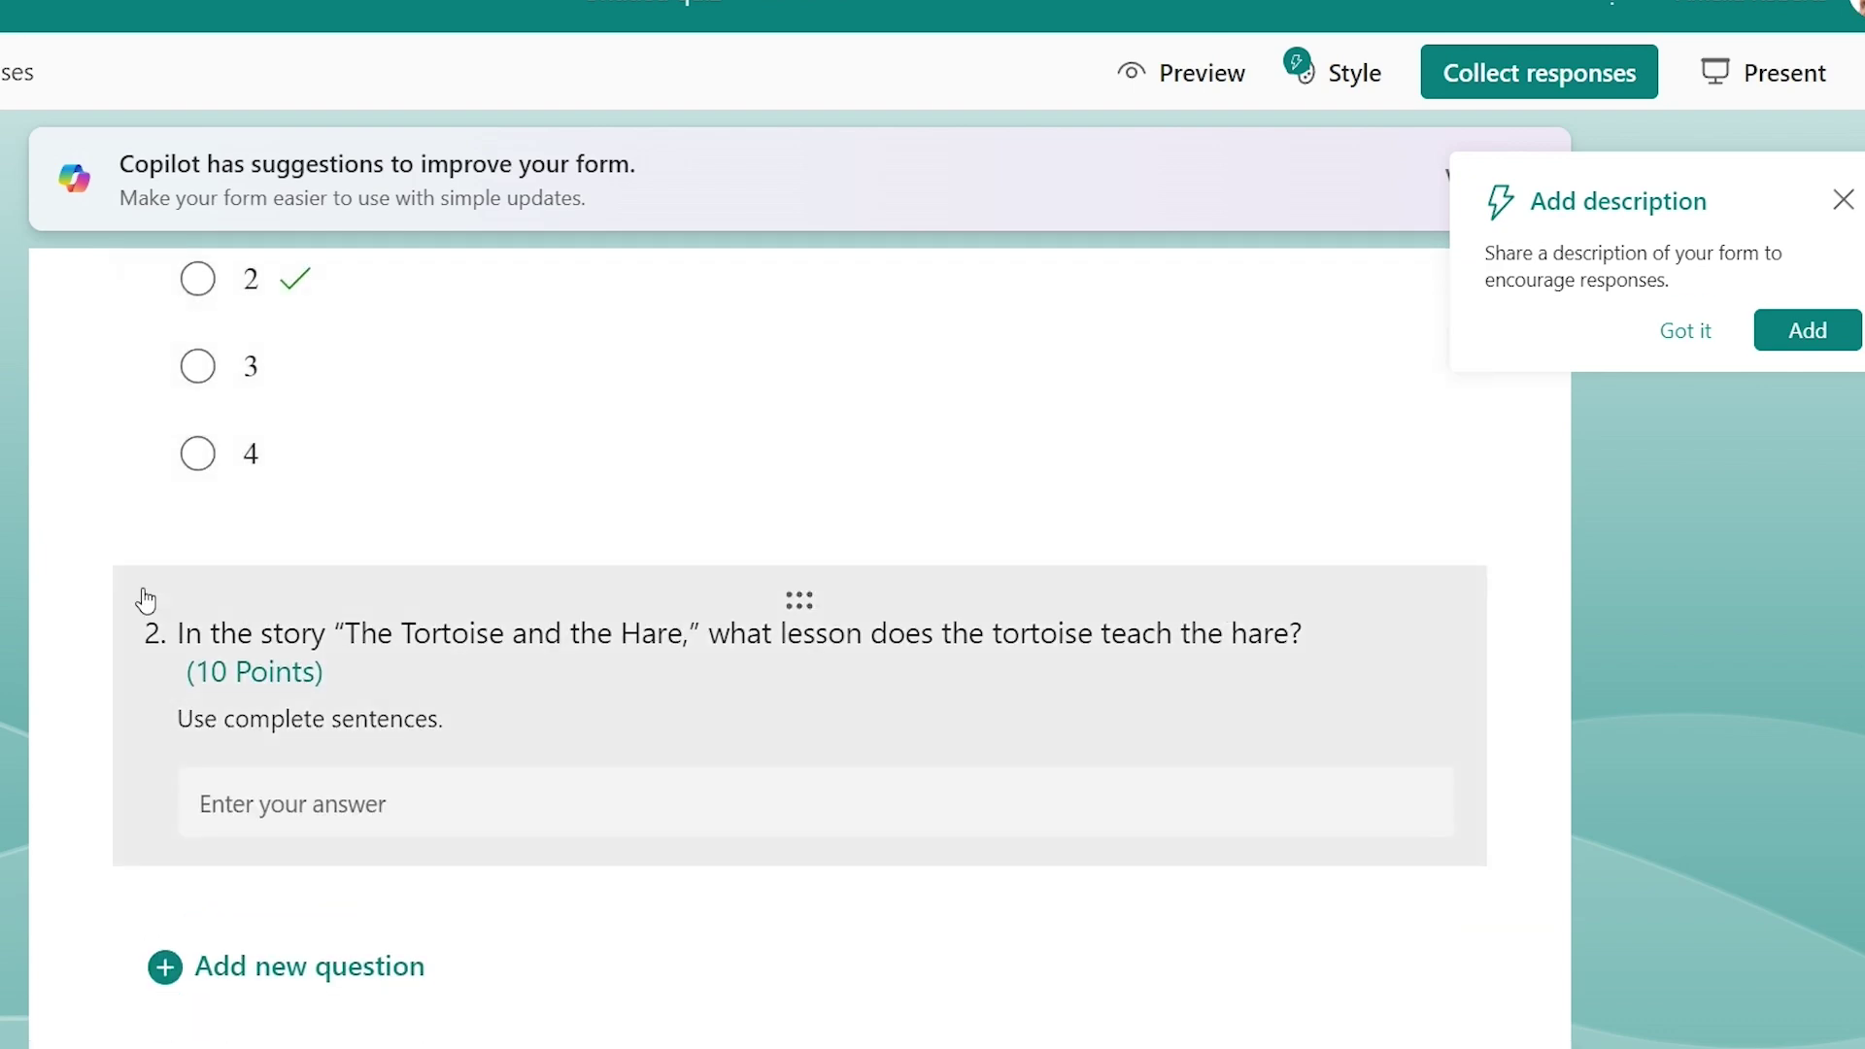
pyautogui.scroll(-2, 408, 692)
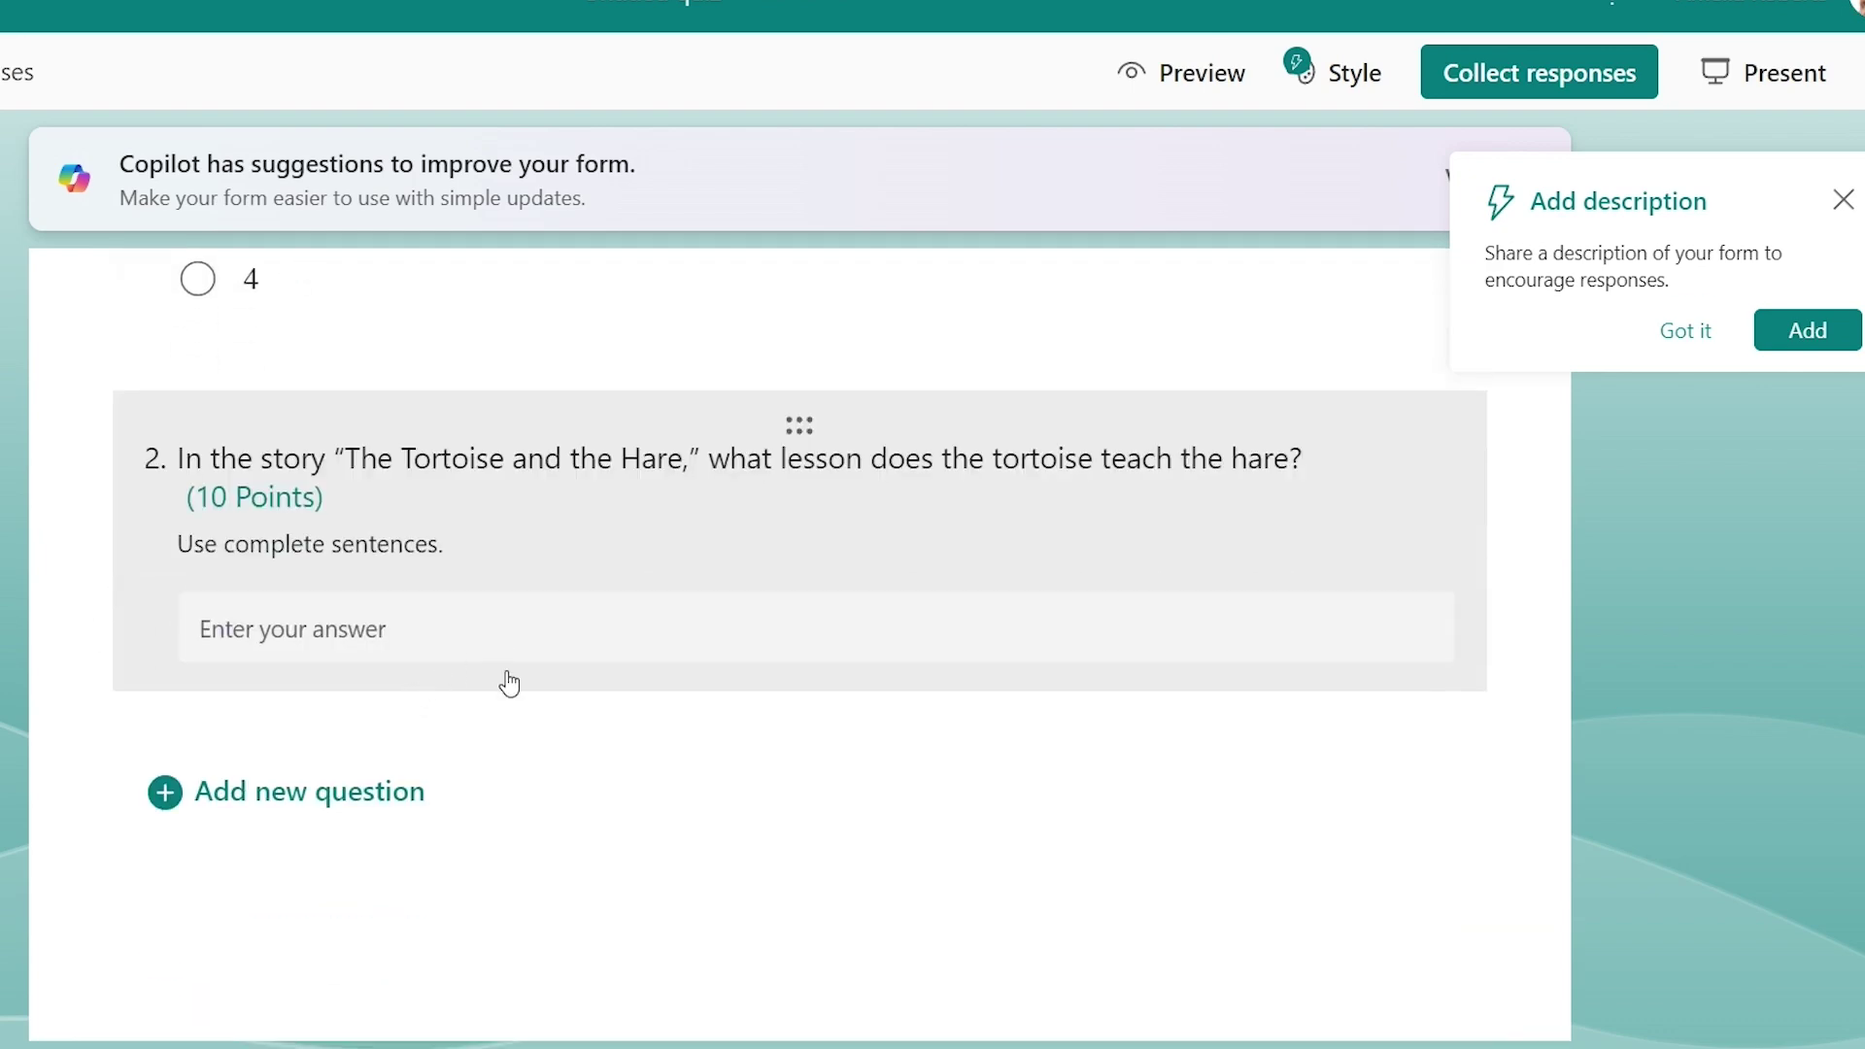
pyautogui.scroll(-1, 524, 686)
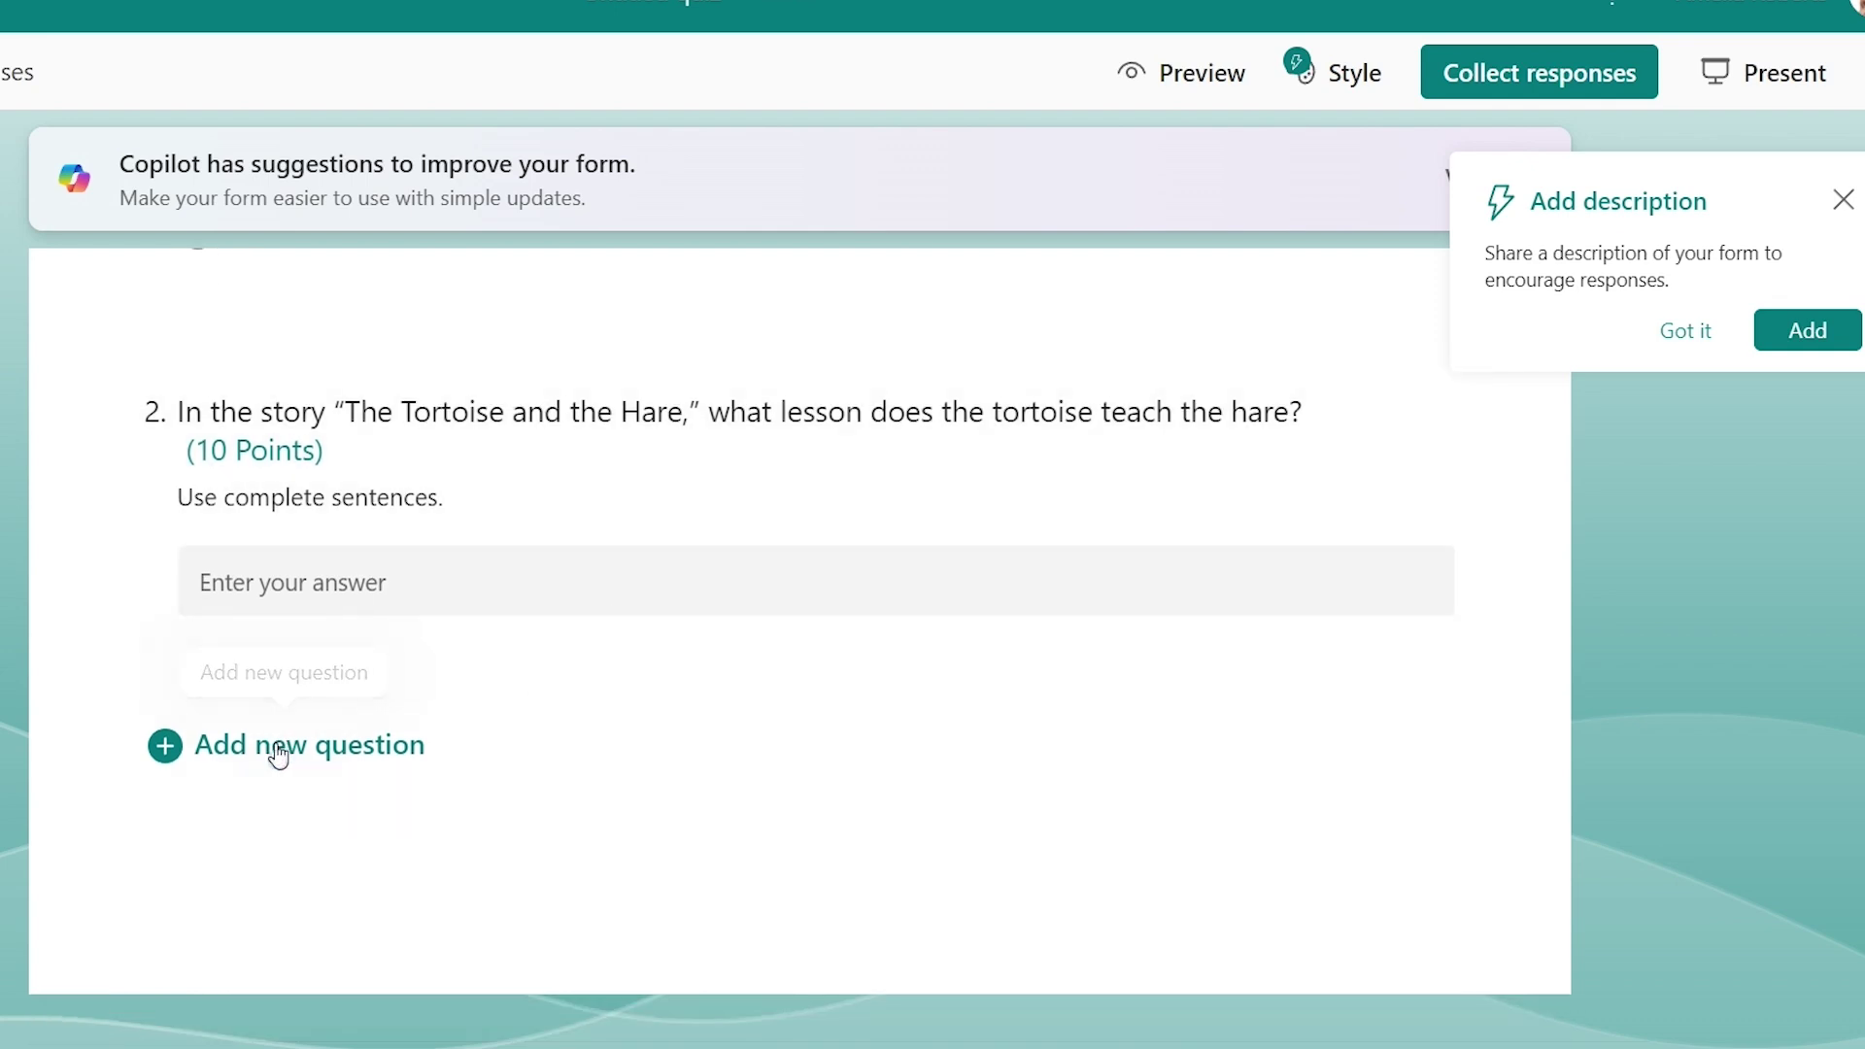
# Add a Rating question 3 on the Declaration of Independence's significance, worth 2 points
pyautogui.click(280, 754)
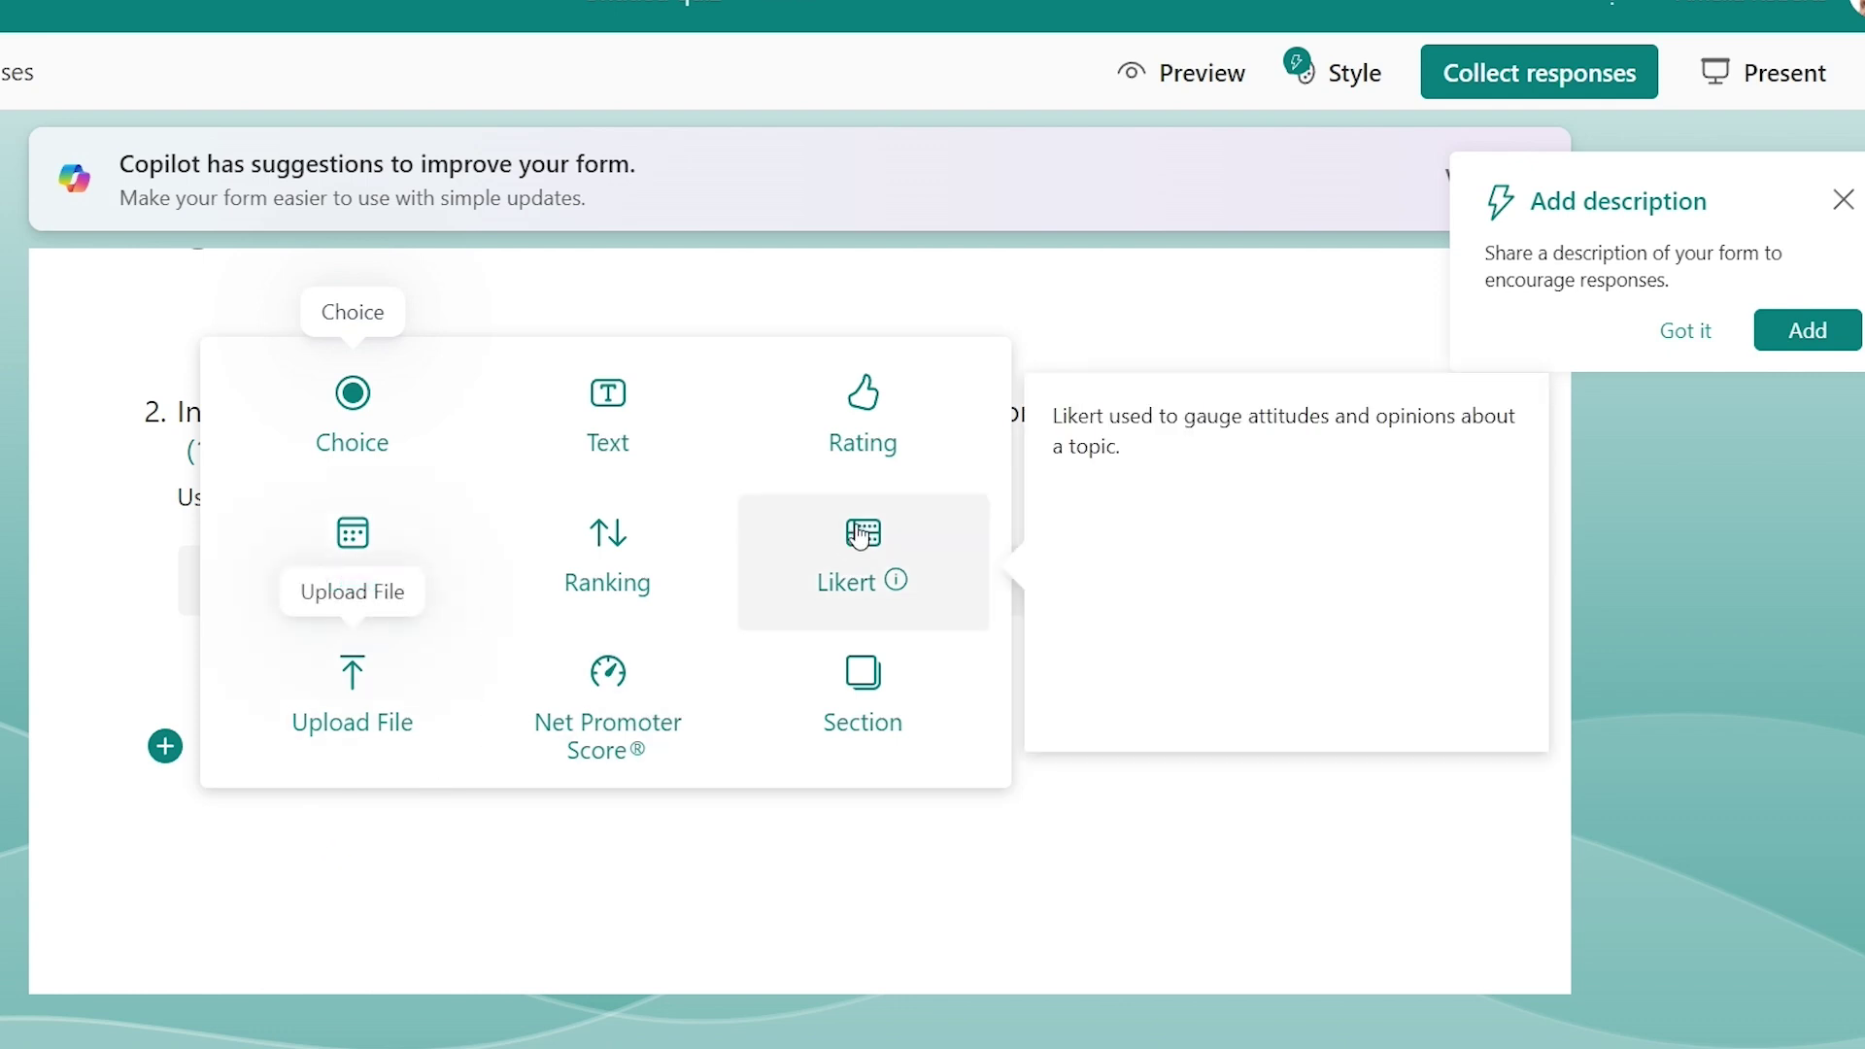
pyautogui.click(872, 434)
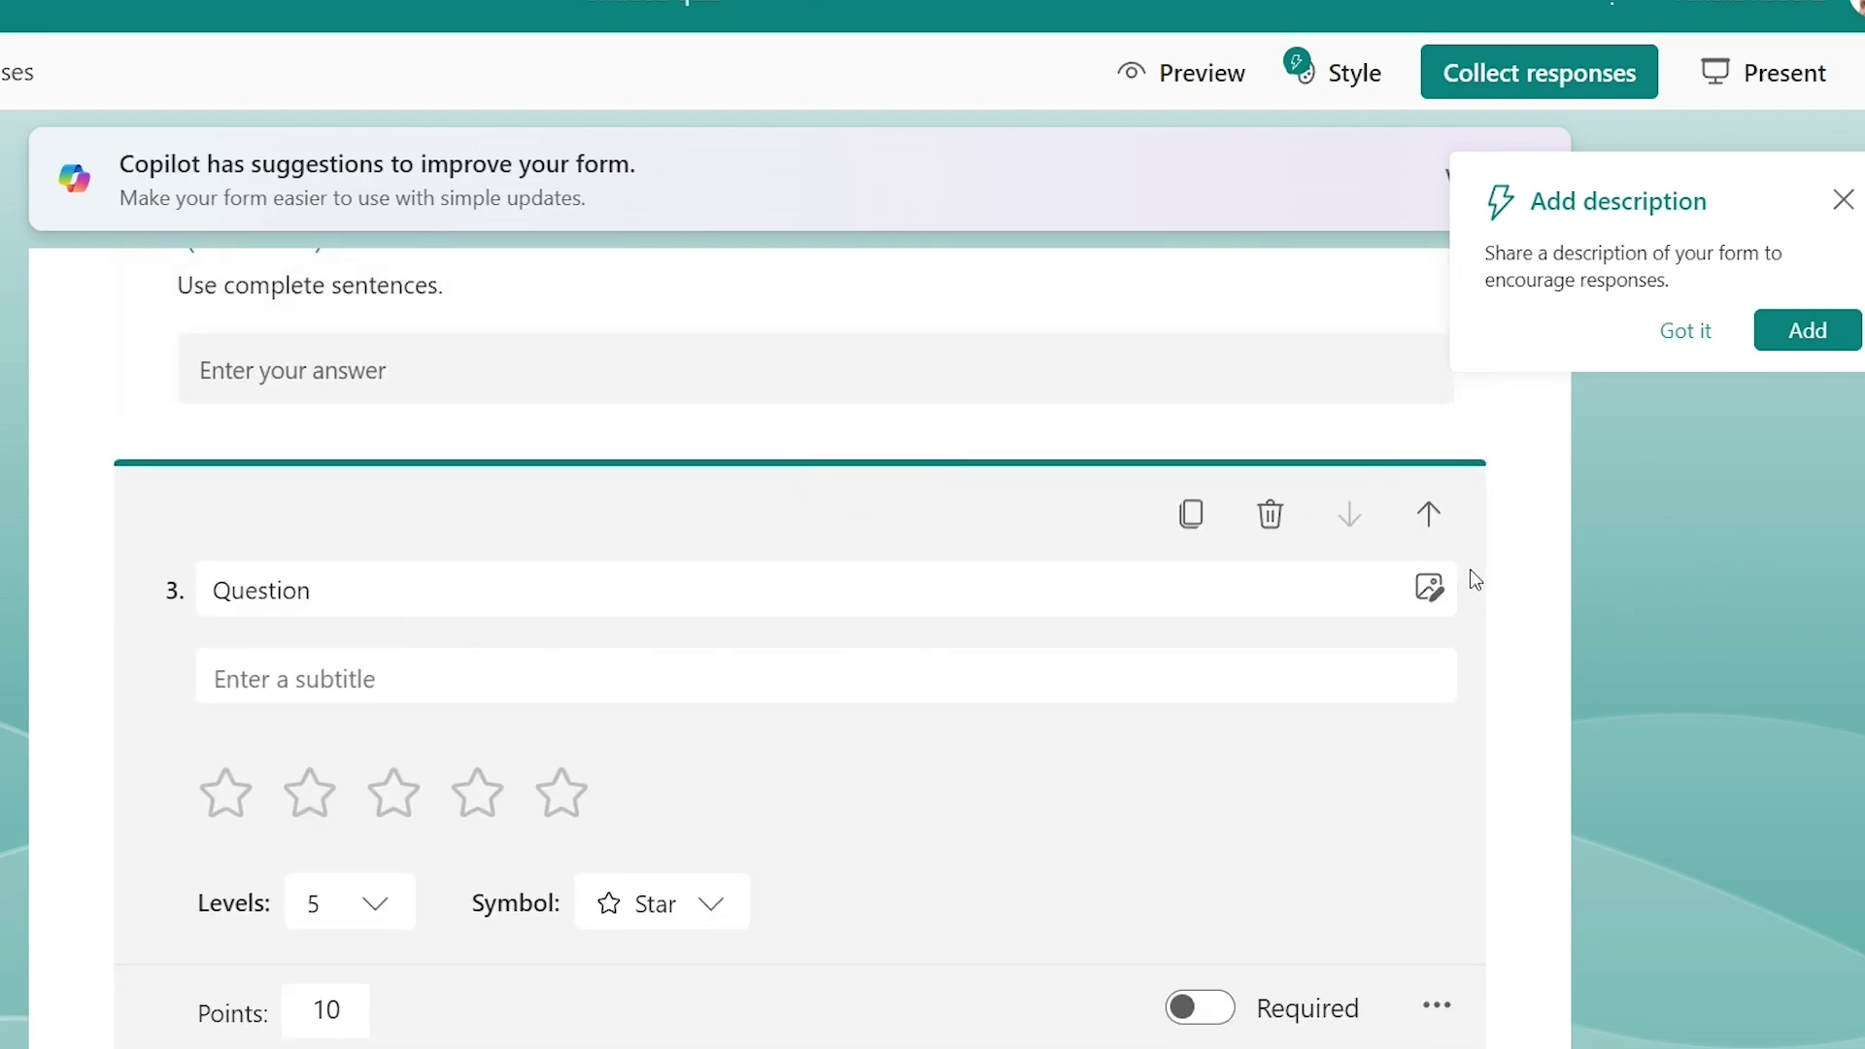
pyautogui.scroll(2, 1476, 583)
pyautogui.scroll(-5, 1544, 625)
pyautogui.scroll(2, 1548, 624)
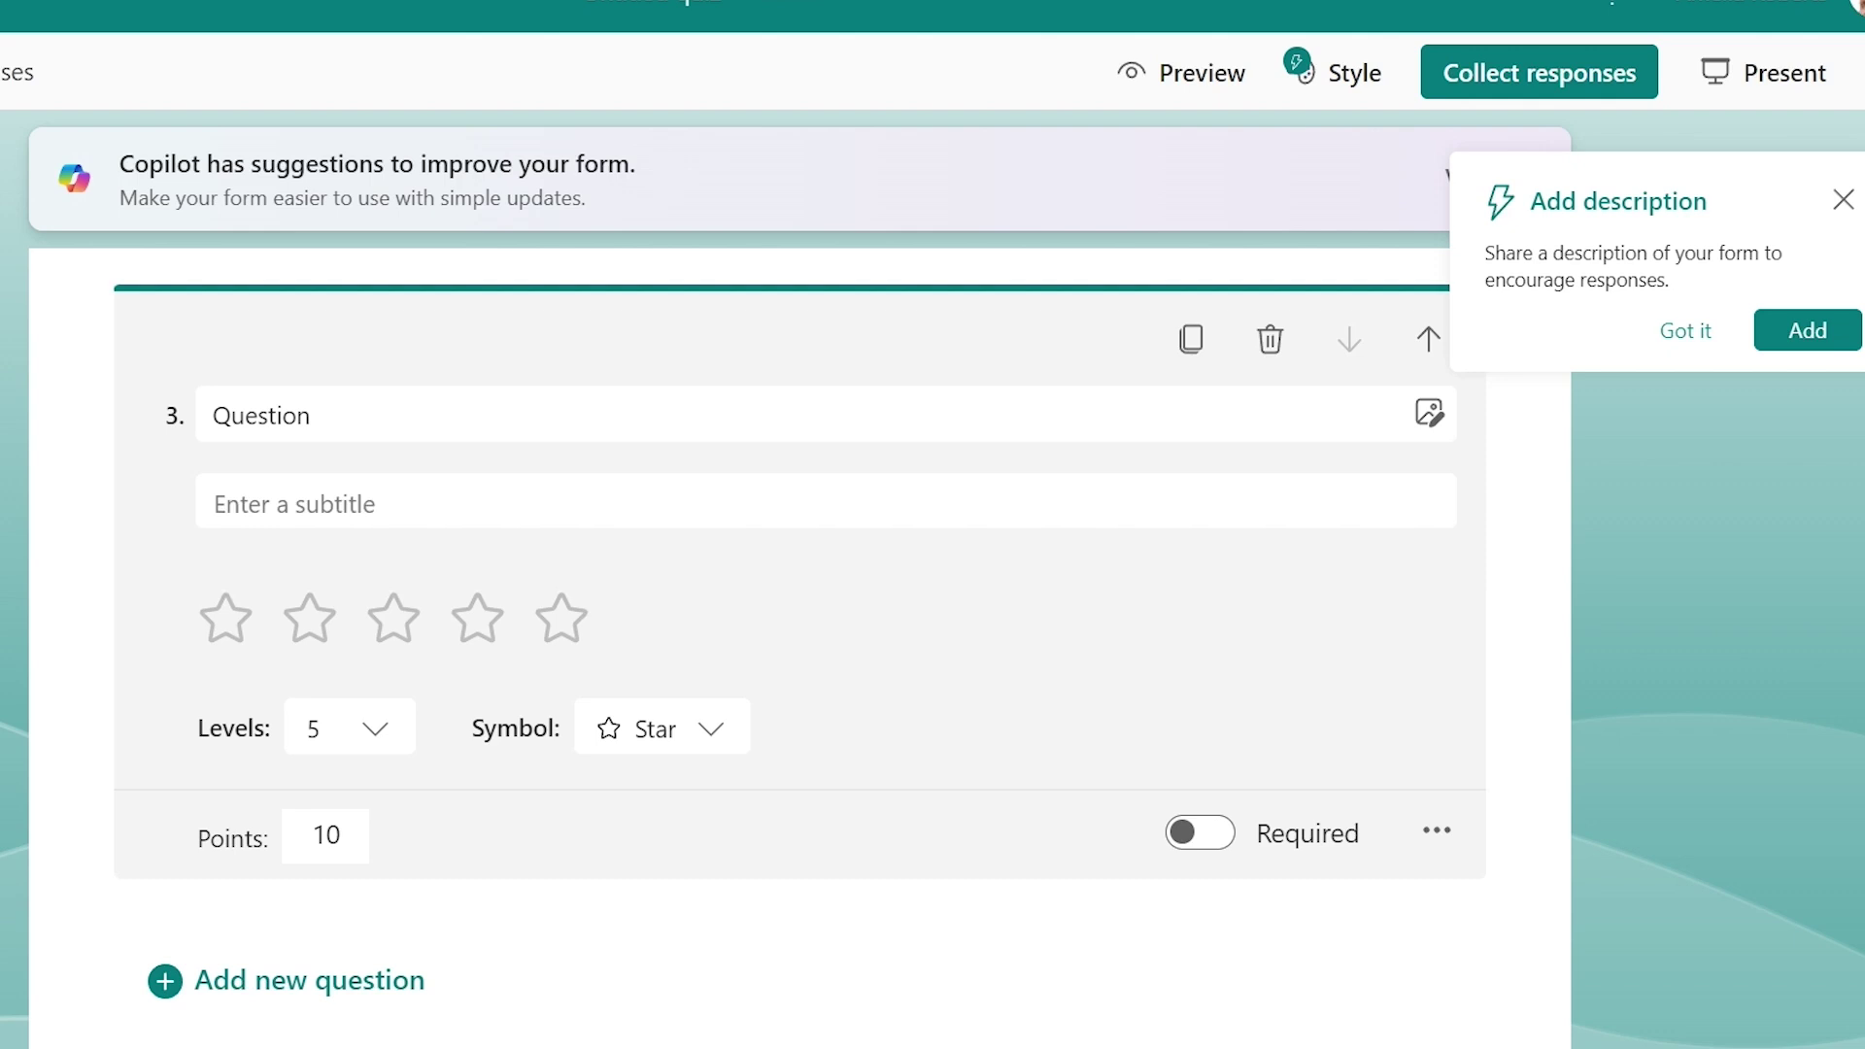
pyautogui.write('How significant do you think the Declaration of Independence was in shaping modern democracy?')
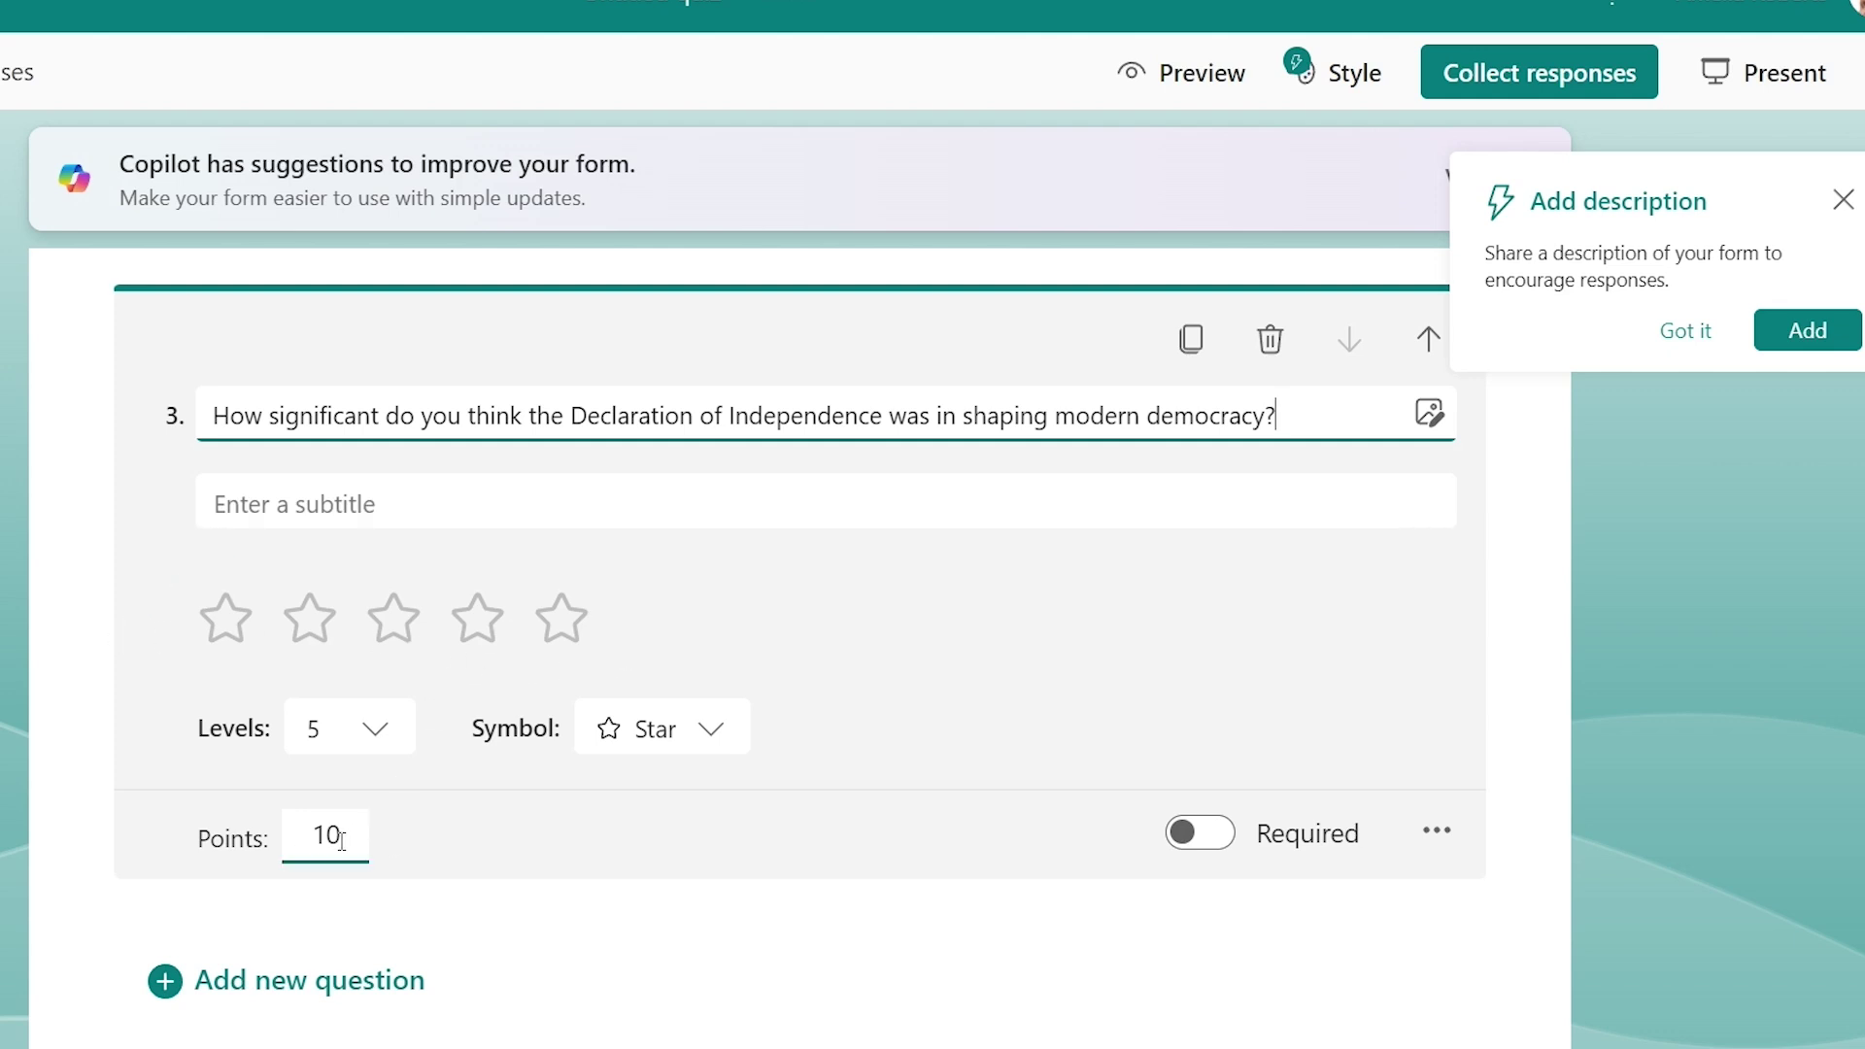
pyautogui.moveTo(342, 835); pyautogui.dragTo(288, 840)
pyautogui.write('2')
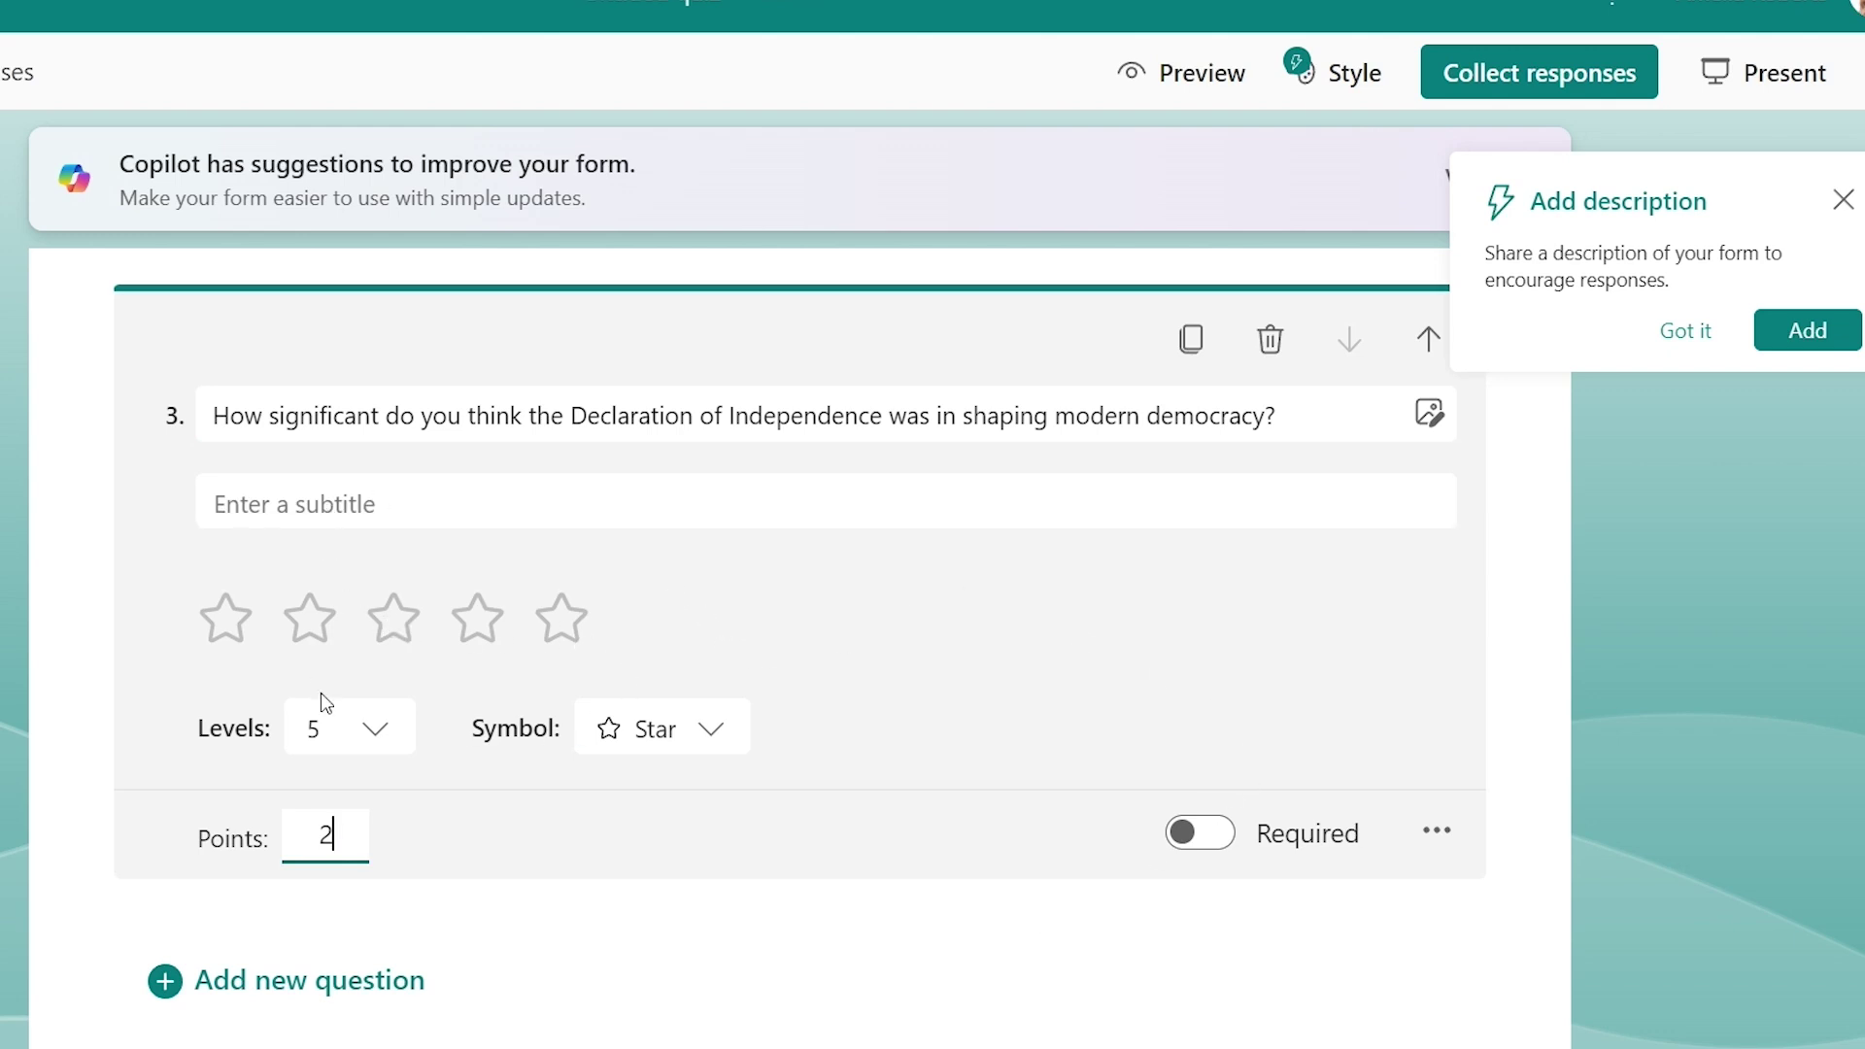
pyautogui.click(387, 753)
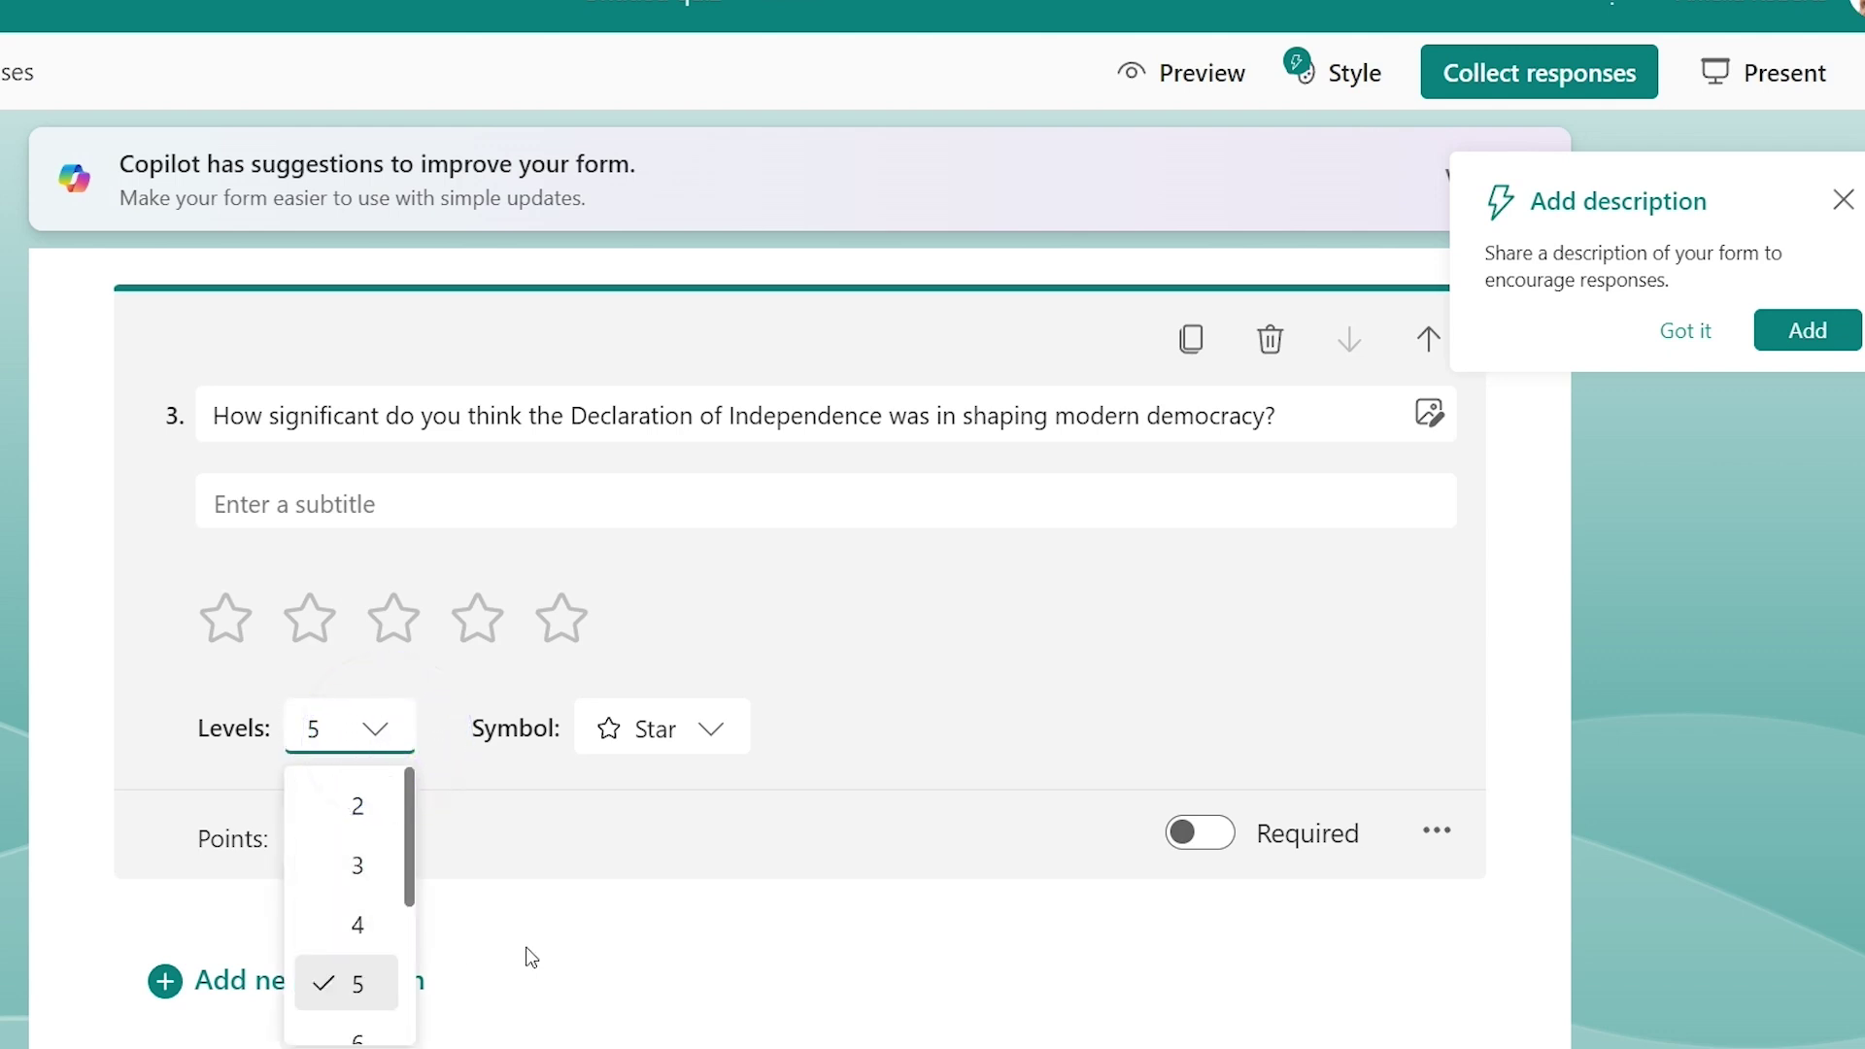
pyautogui.click(773, 832)
pyautogui.click(695, 738)
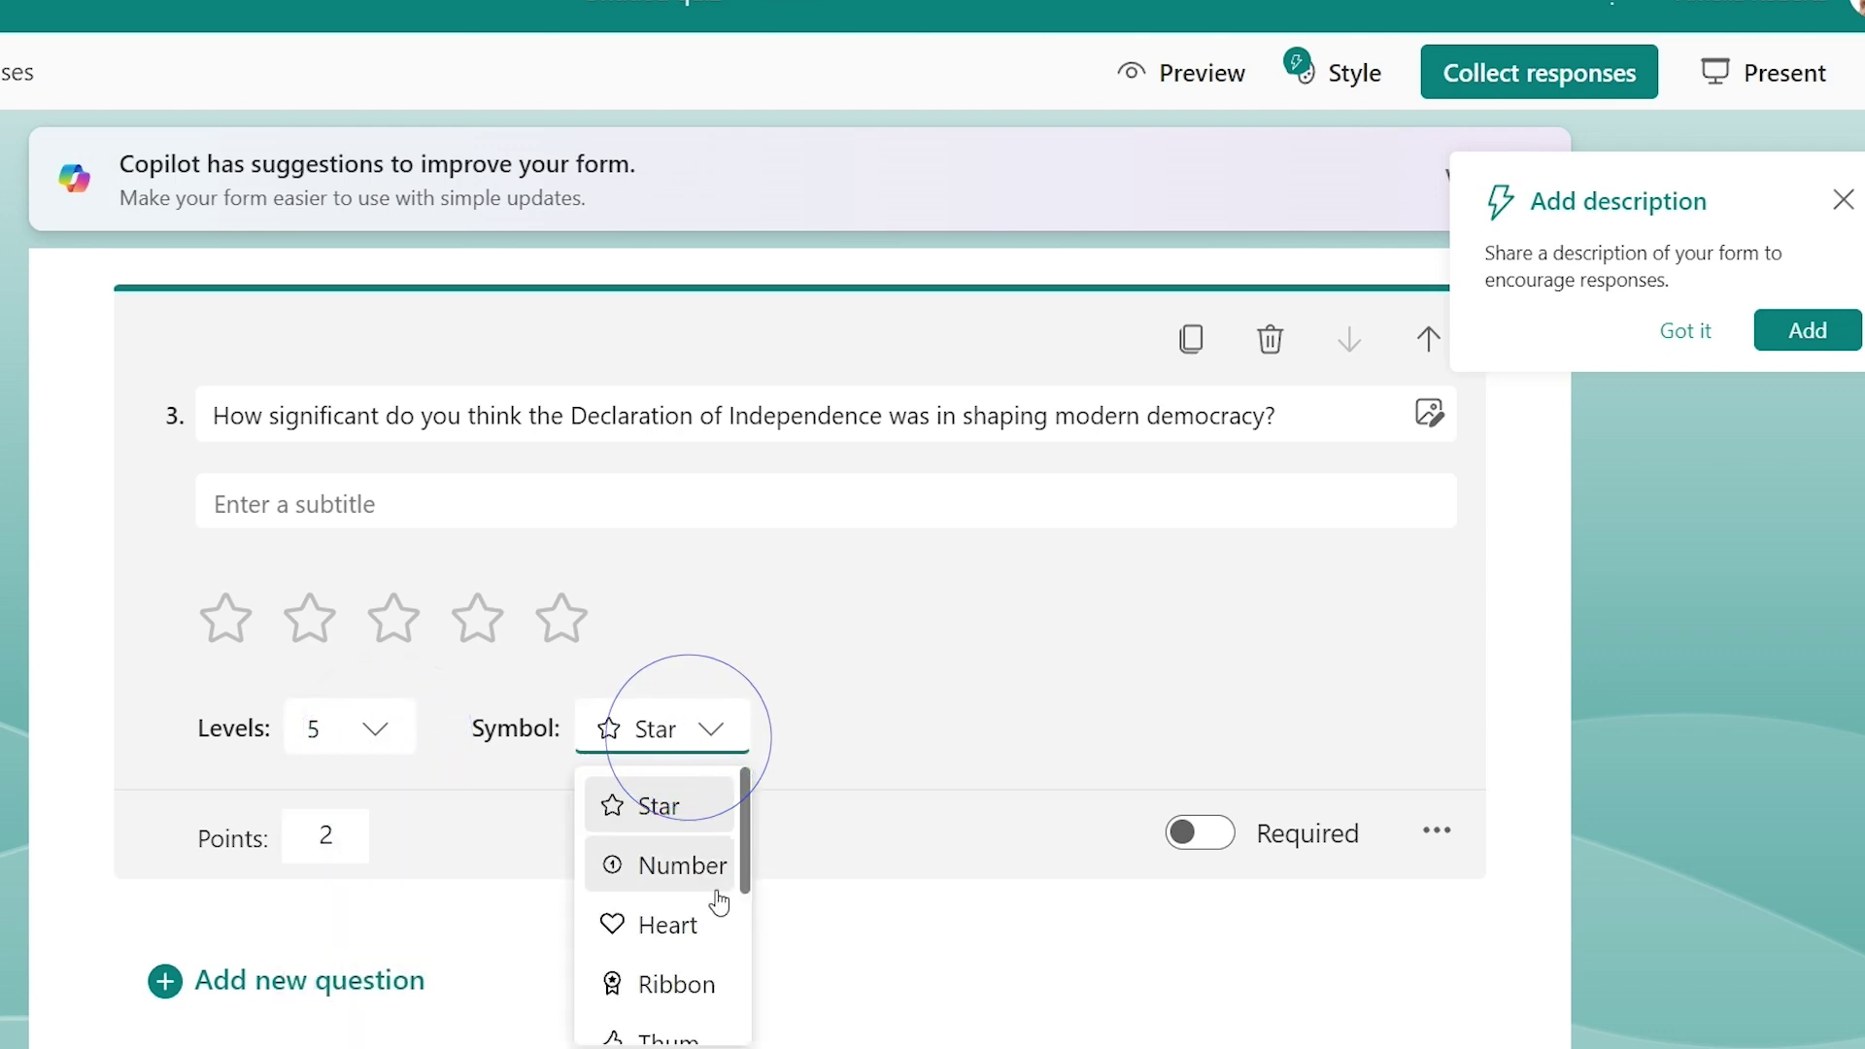
pyautogui.click(690, 986)
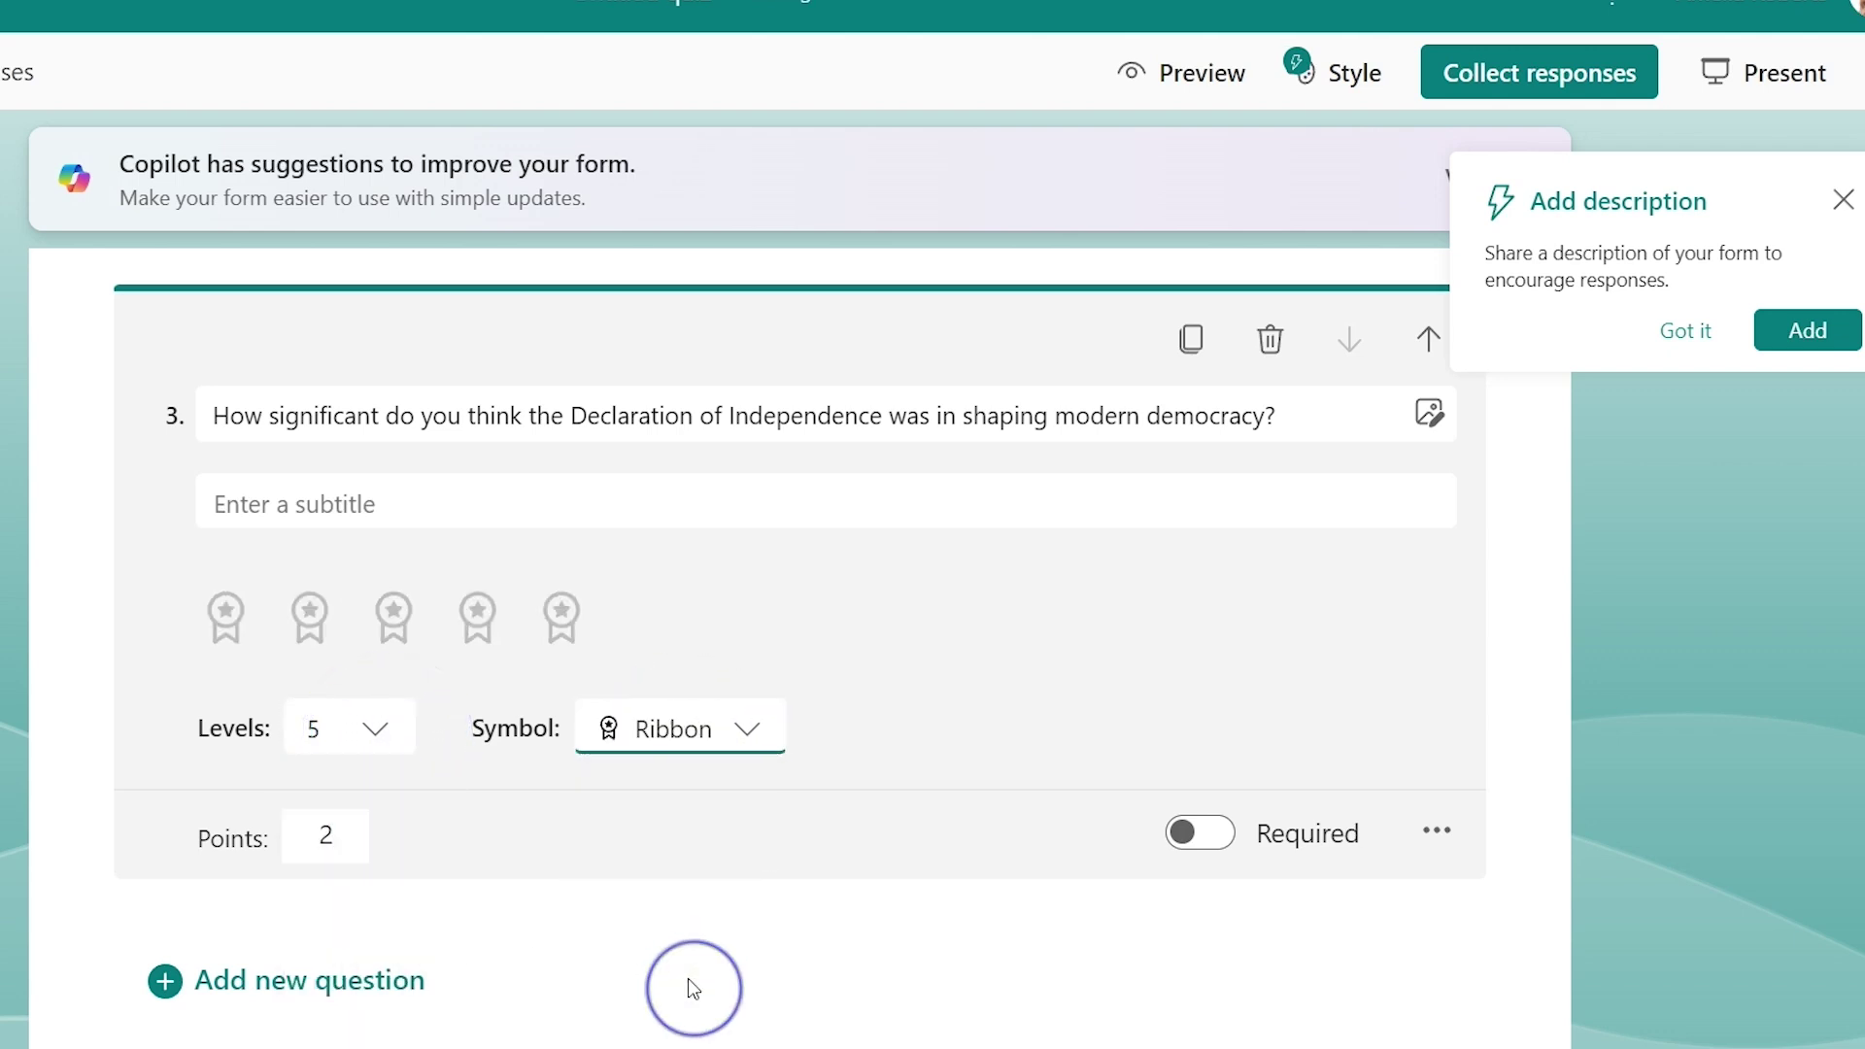
pyautogui.click(754, 726)
pyautogui.scroll(-3, 759, 787)
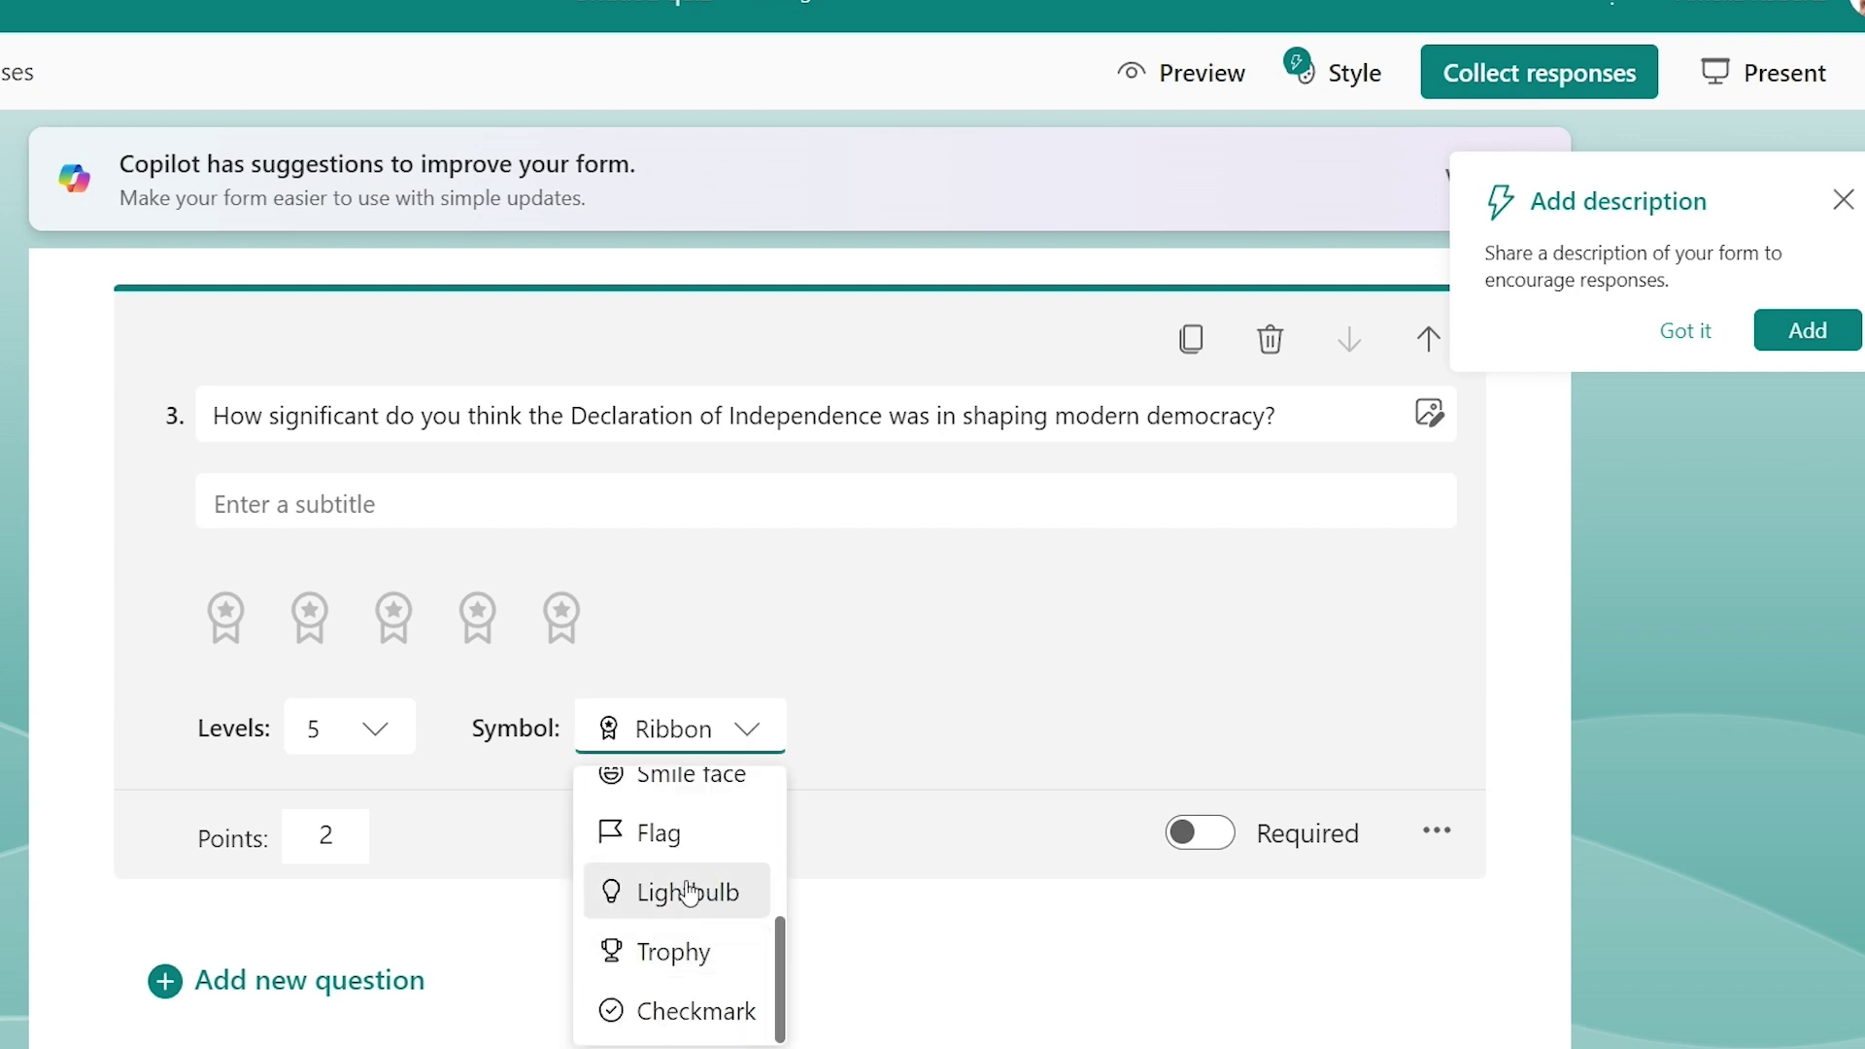
pyautogui.scroll(2, 708, 870)
pyautogui.scroll(-2, 720, 864)
pyautogui.click(733, 1011)
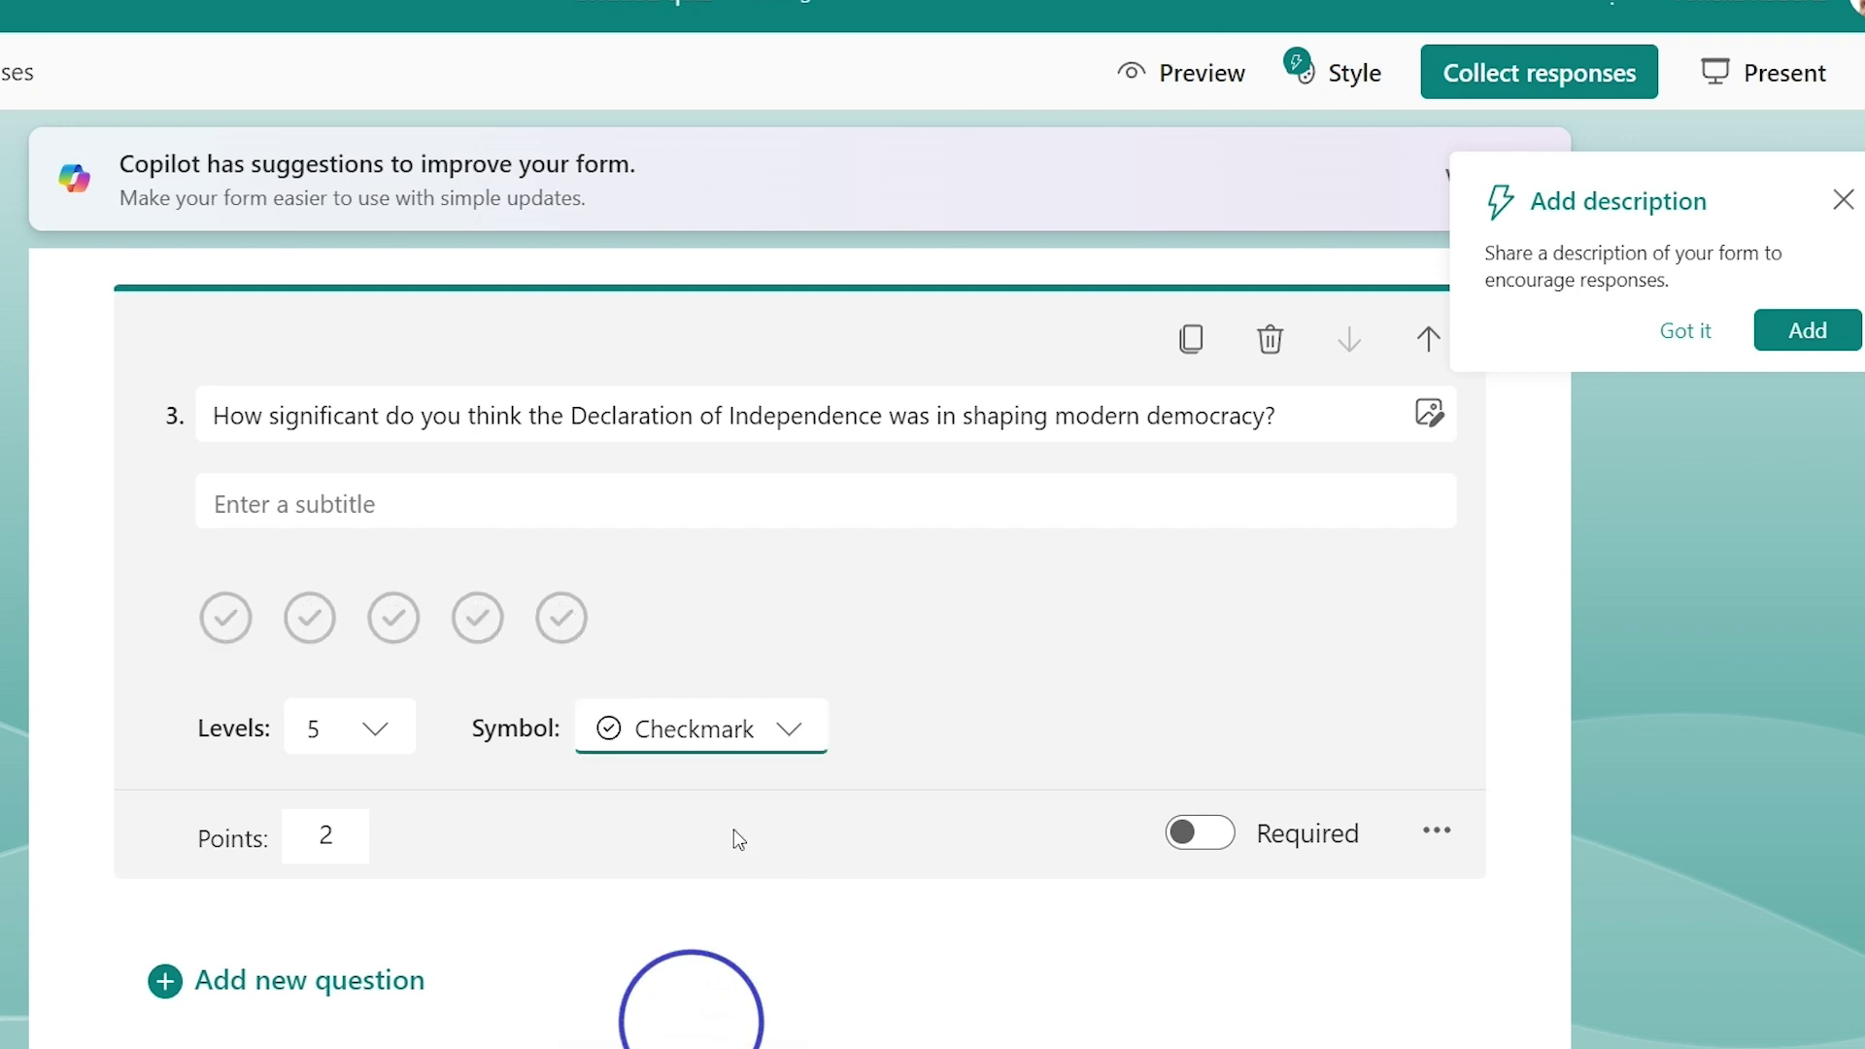
pyautogui.click(802, 724)
pyautogui.scroll(3, 754, 799)
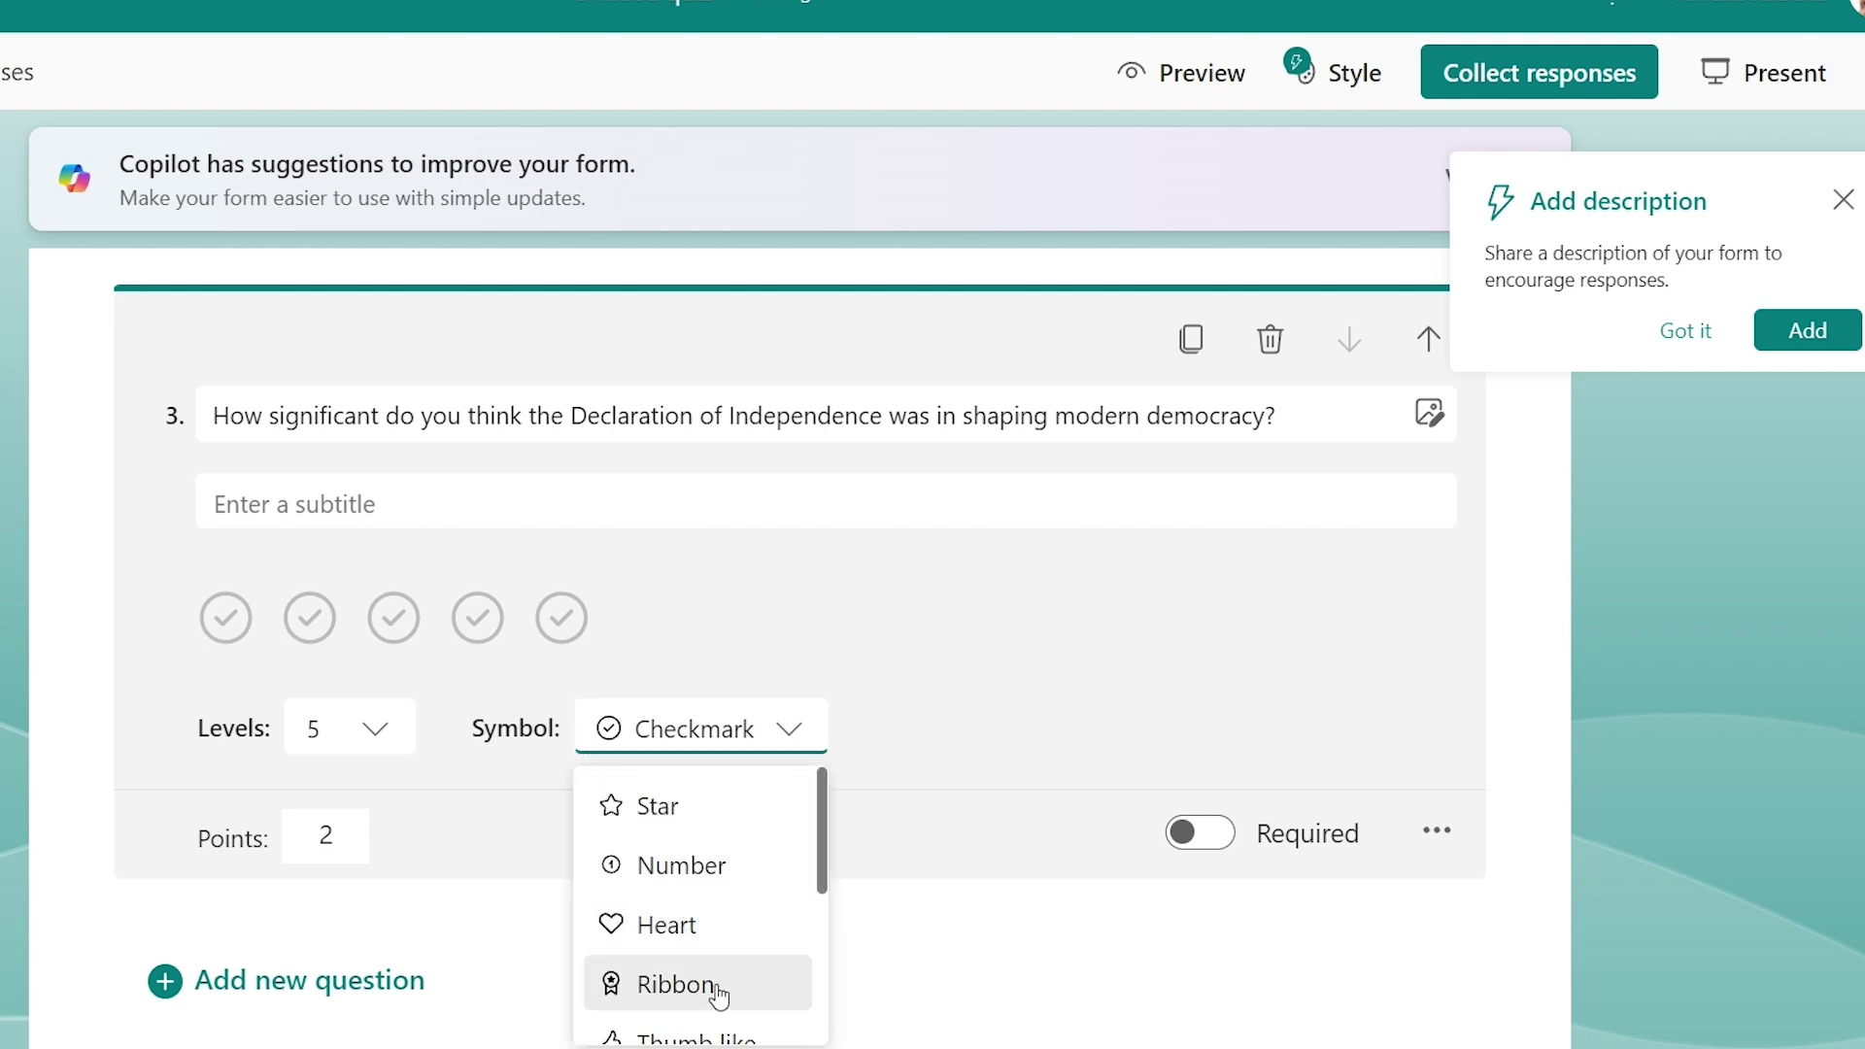
pyautogui.click(674, 808)
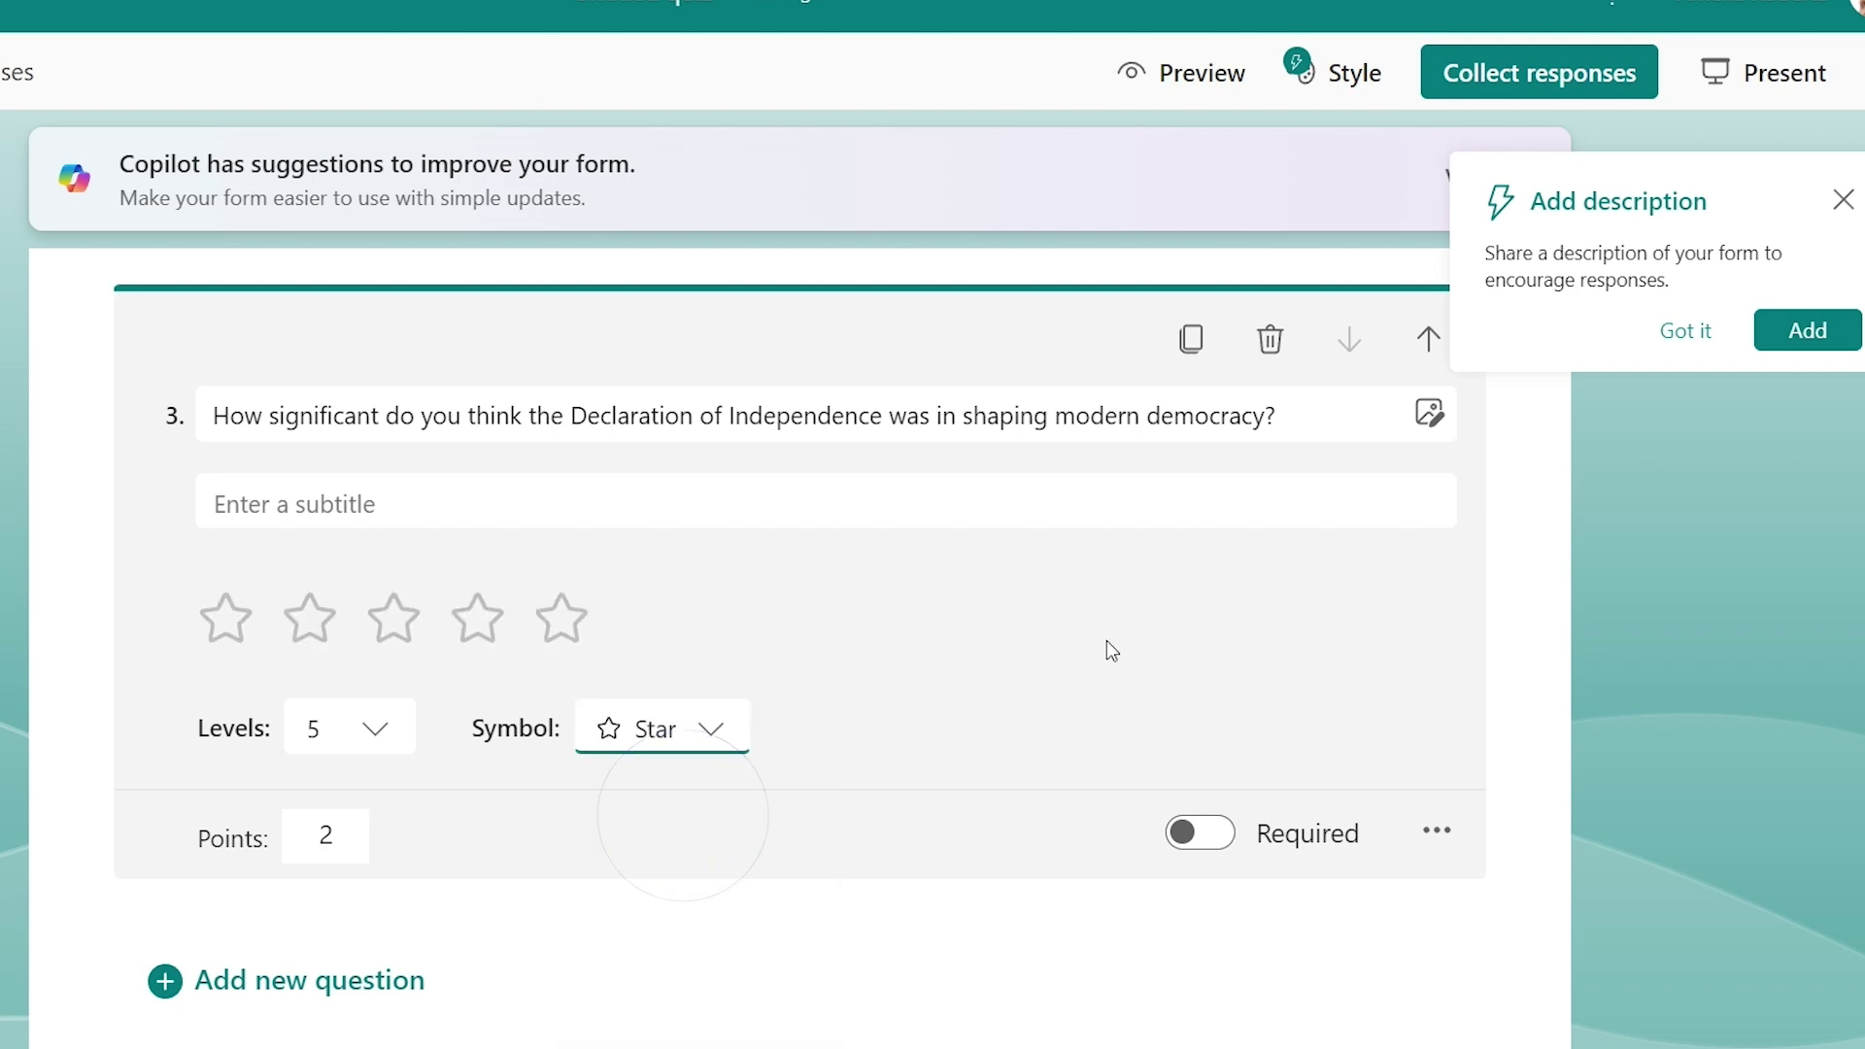
pyautogui.scroll(-2, 1093, 641)
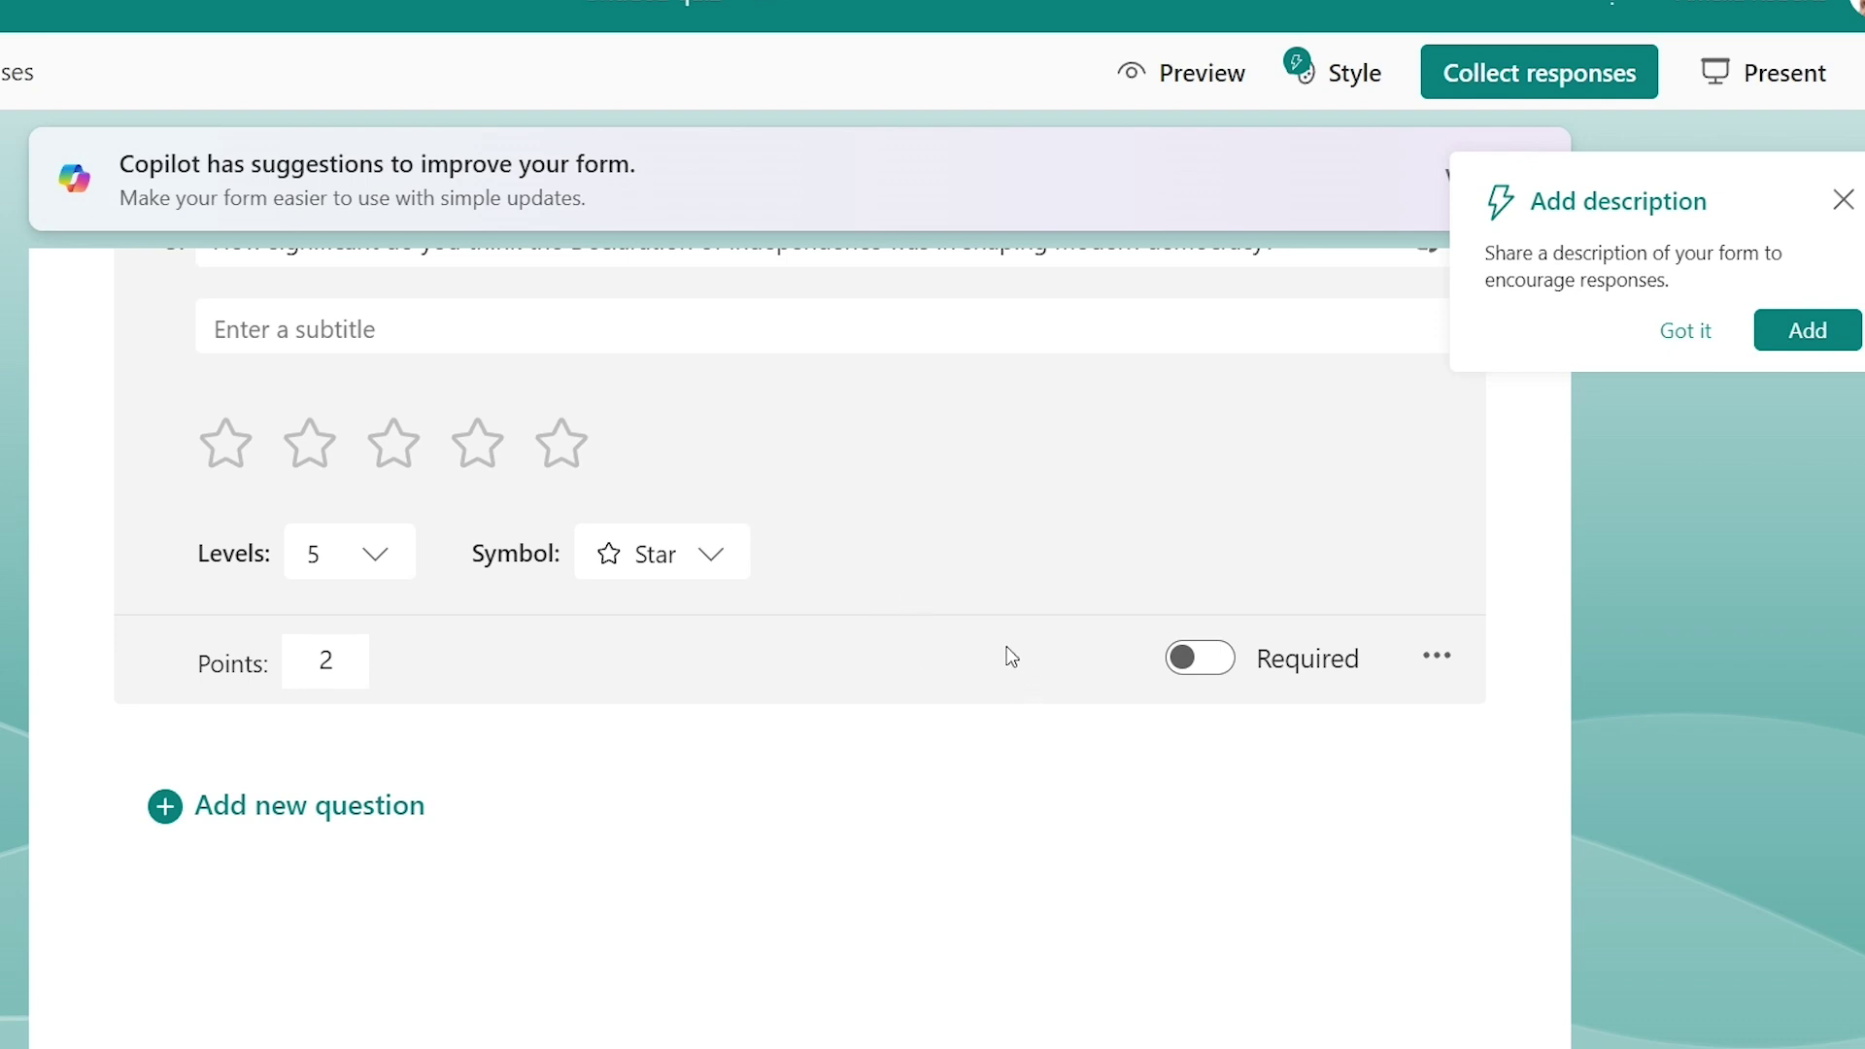
pyautogui.scroll(2, 1049, 611)
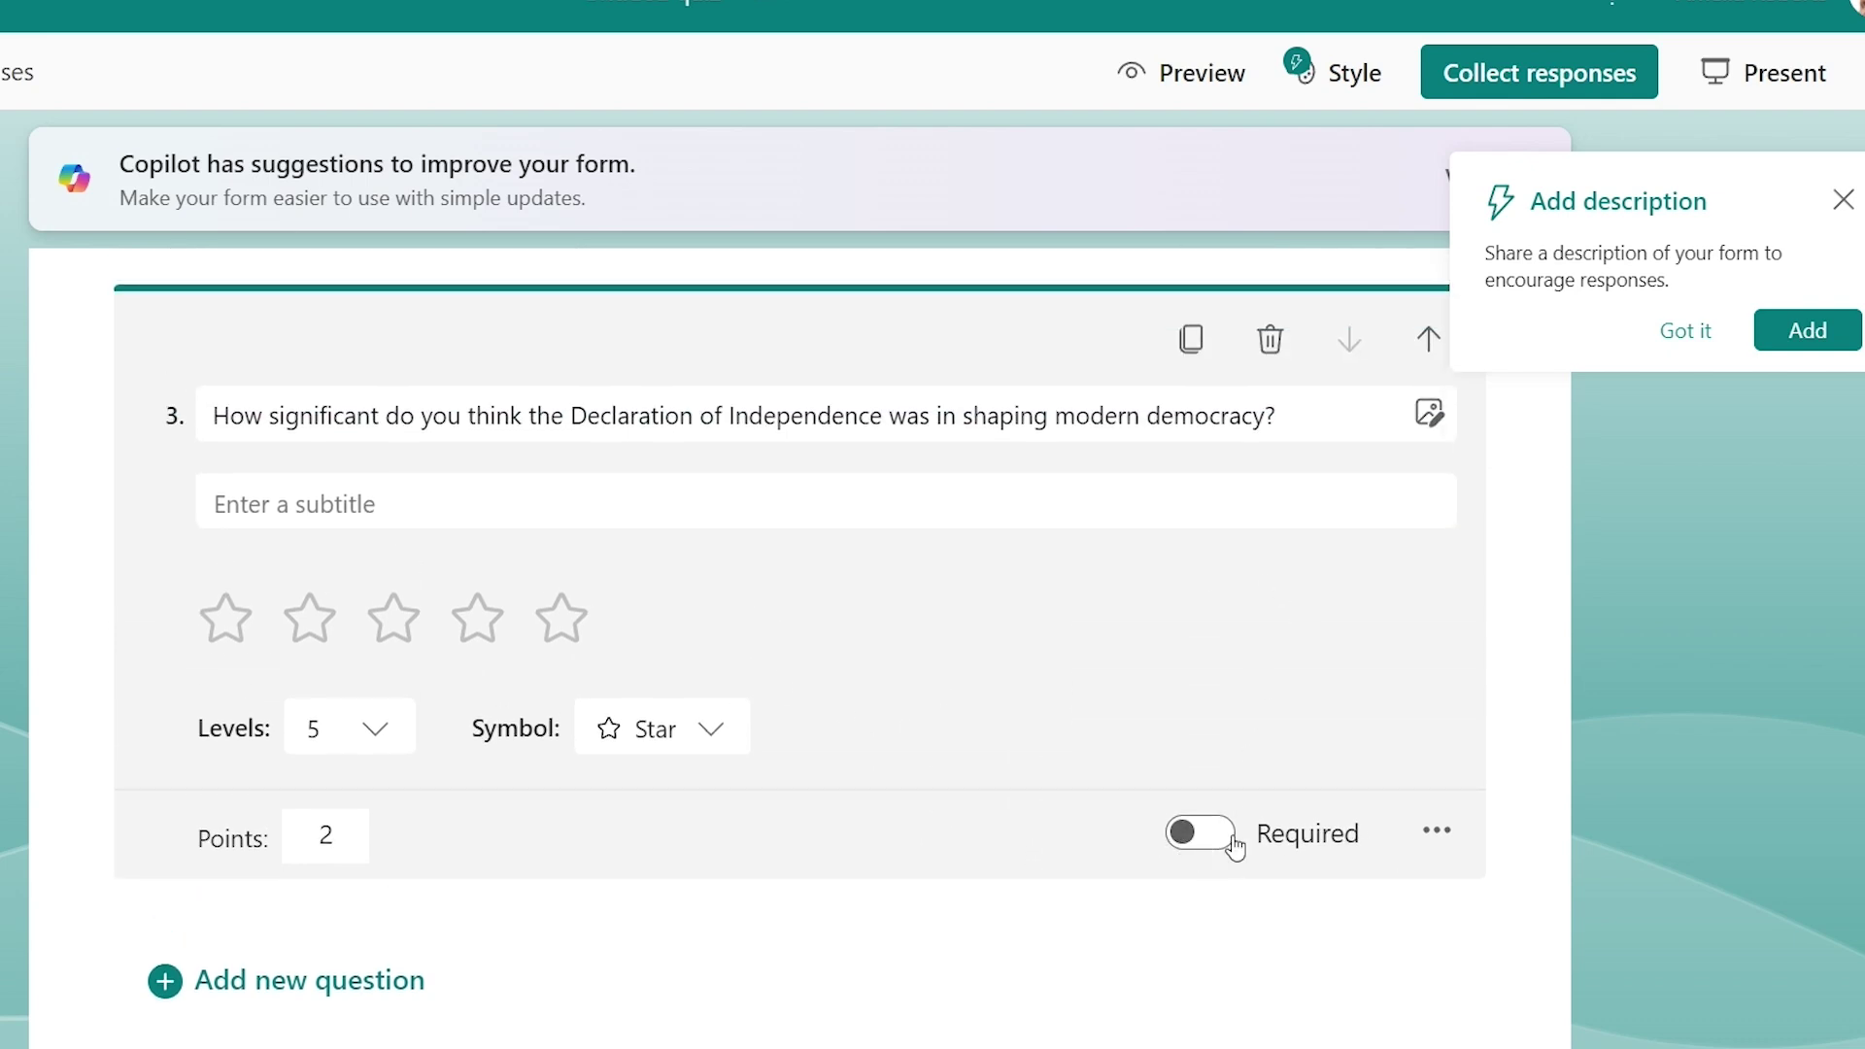
pyautogui.click(1185, 833)
pyautogui.scroll(5, 1274, 699)
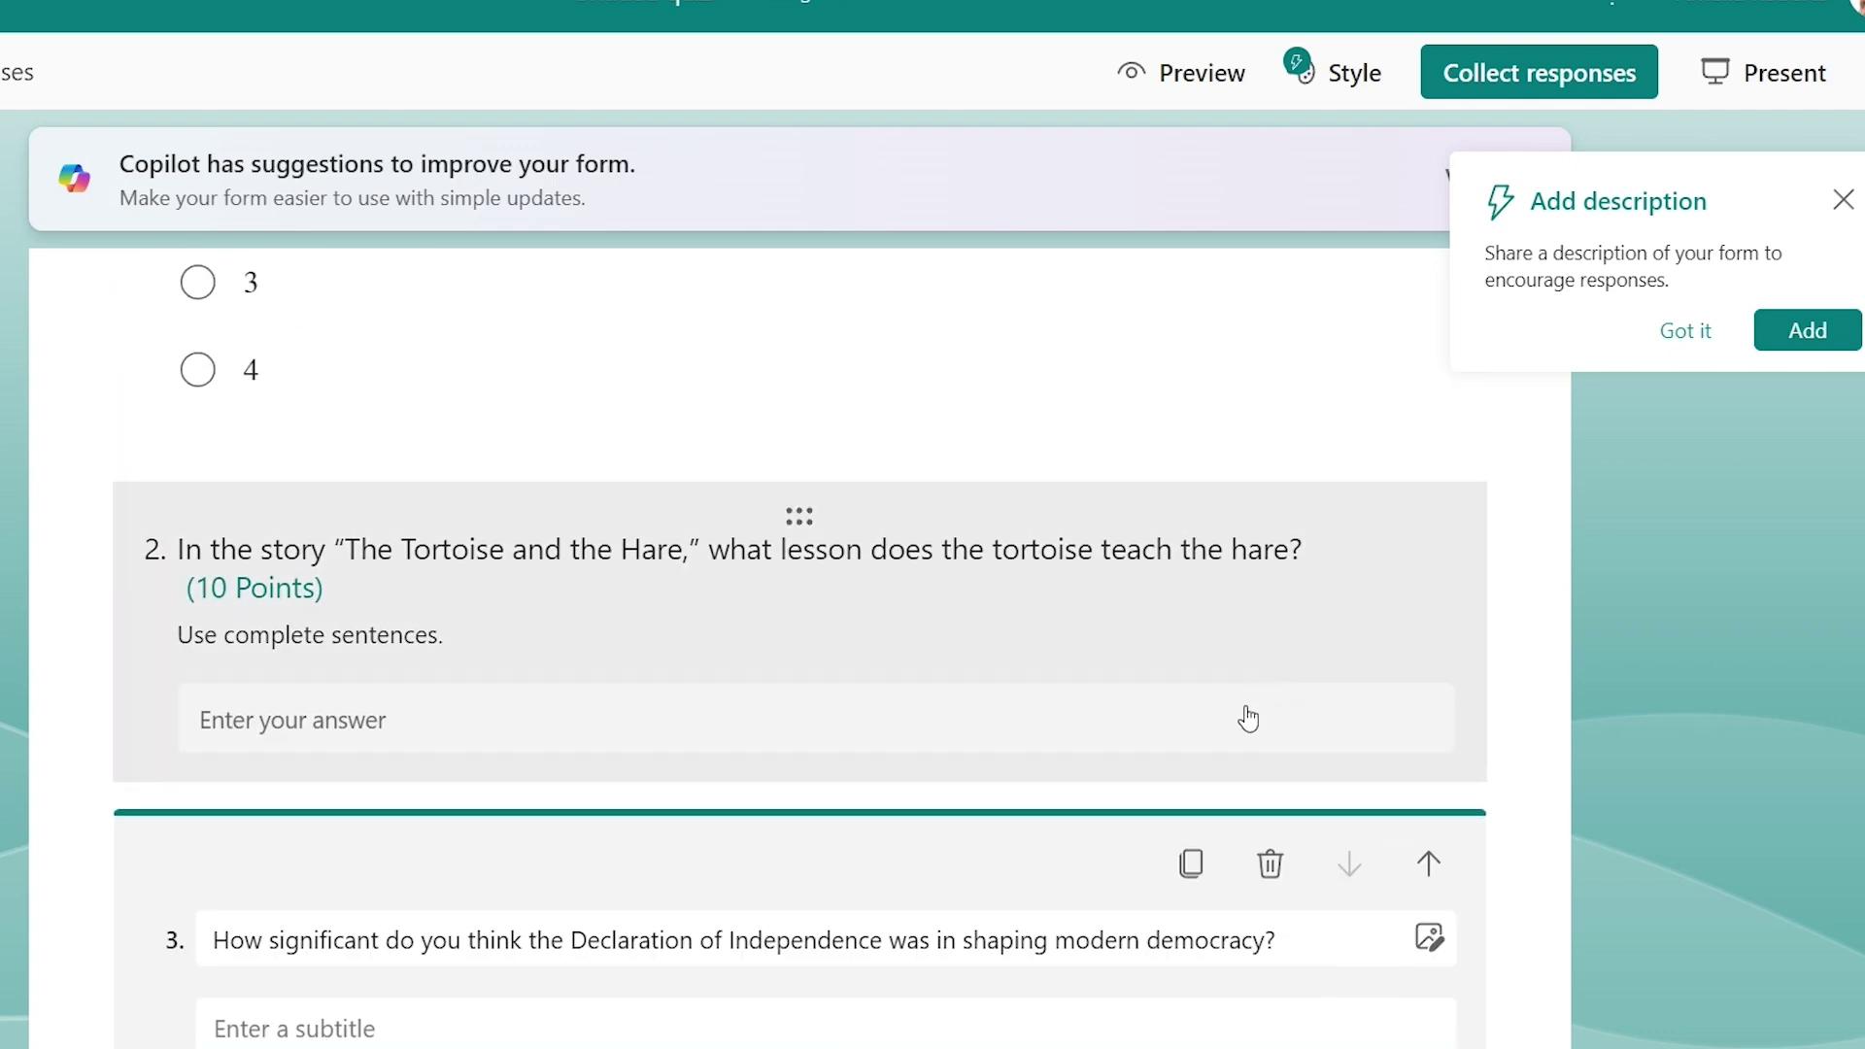
pyautogui.scroll(-4, 1262, 704)
pyautogui.scroll(-3, 1296, 693)
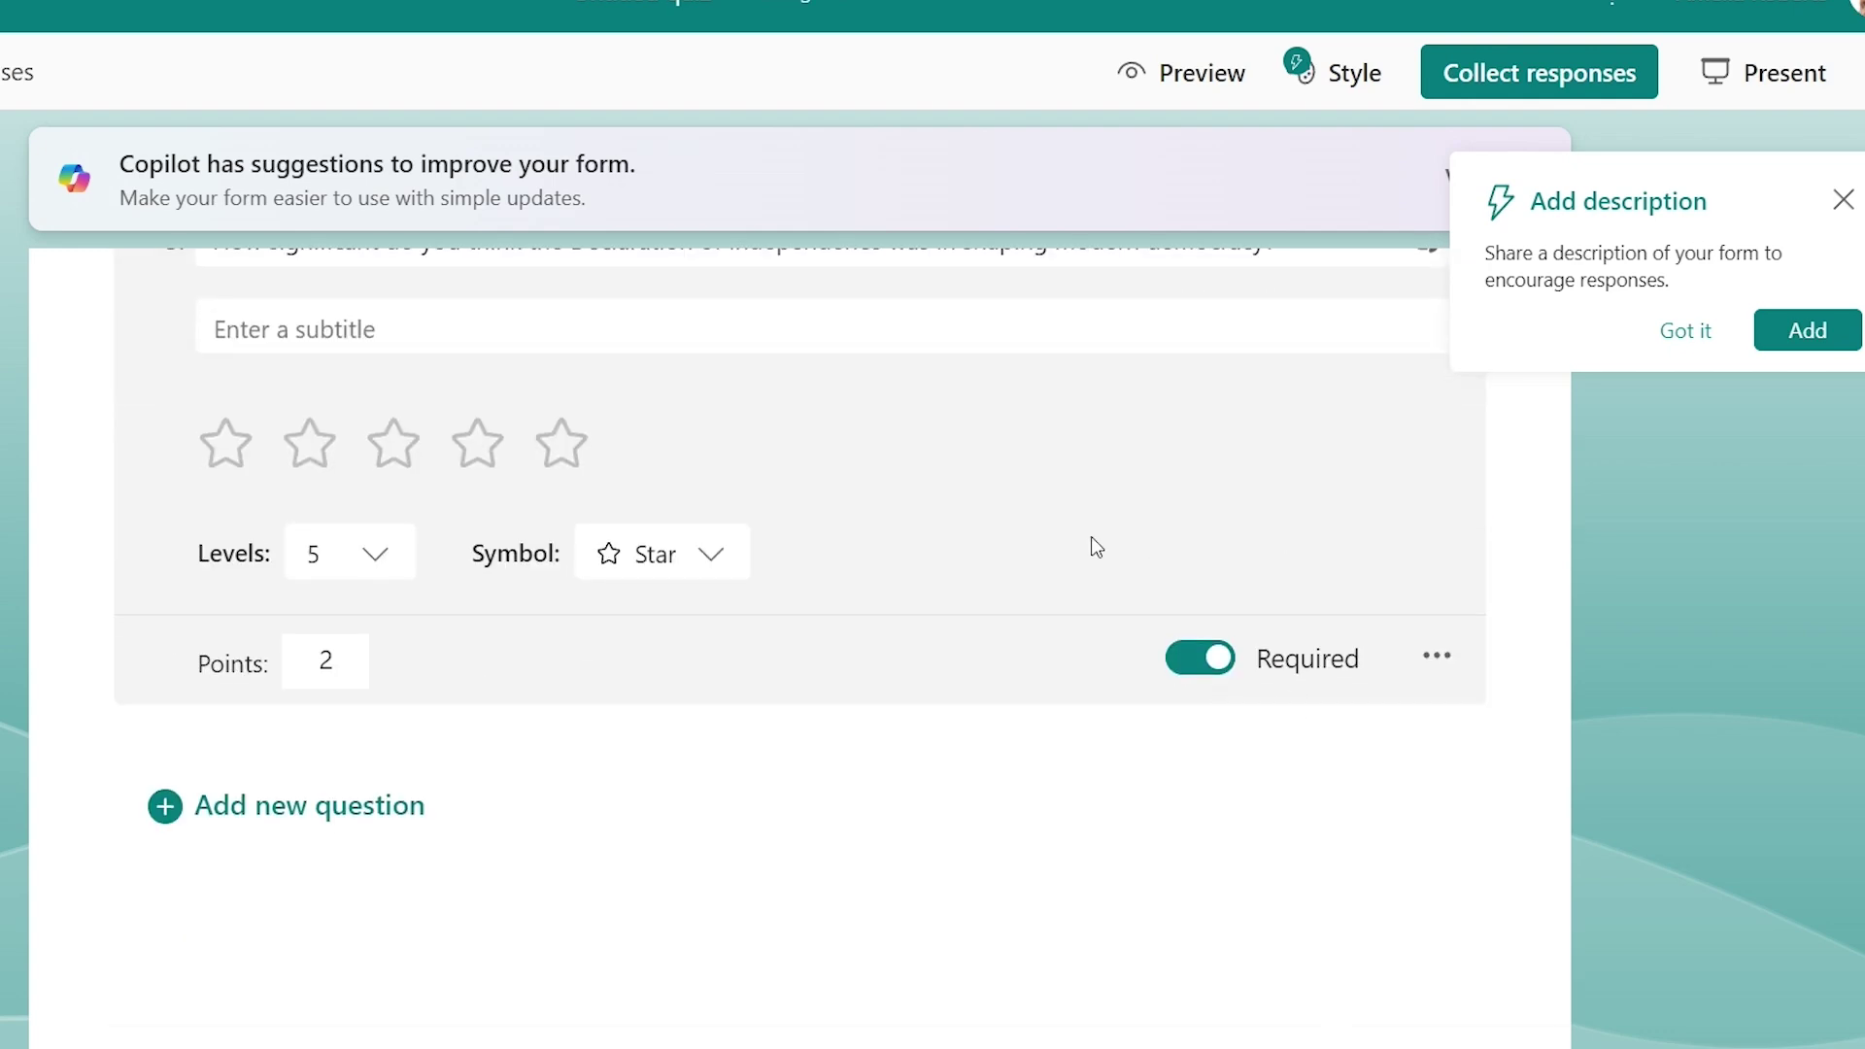
pyautogui.click(1218, 663)
pyautogui.scroll(2, 1340, 544)
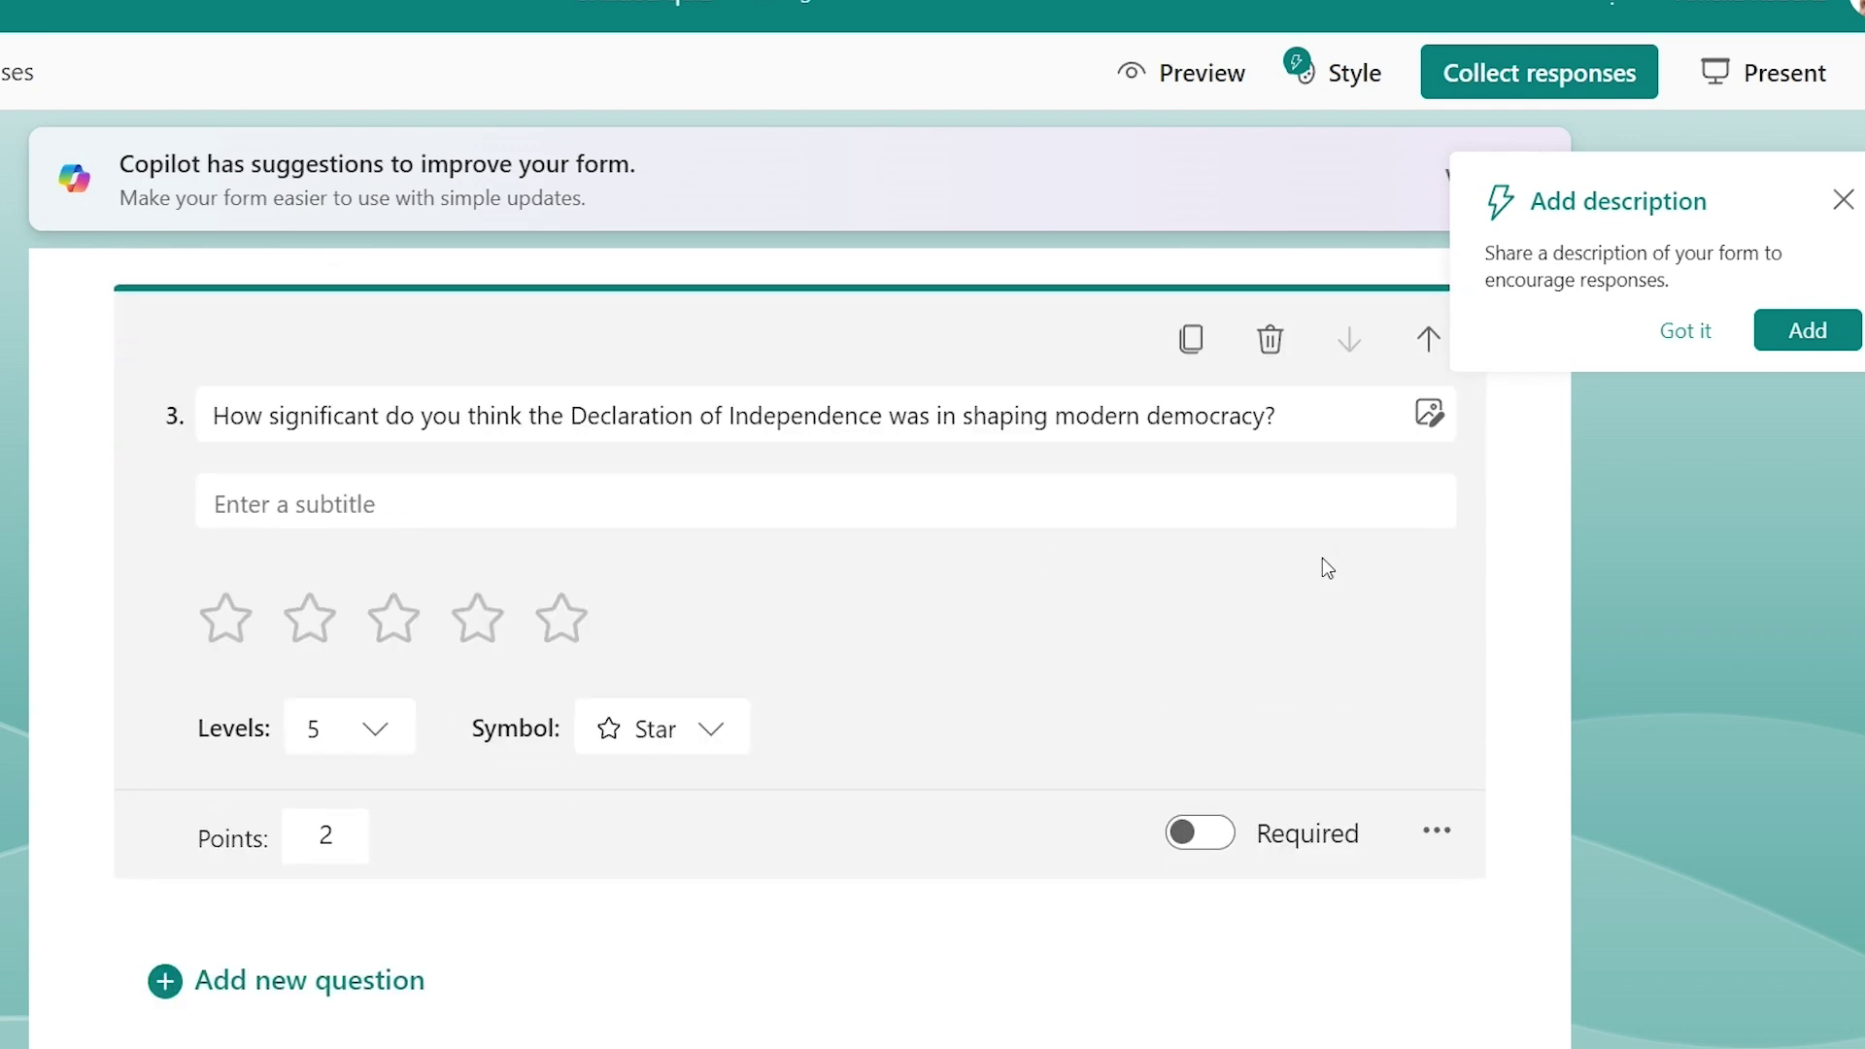
pyautogui.scroll(-2, 1327, 568)
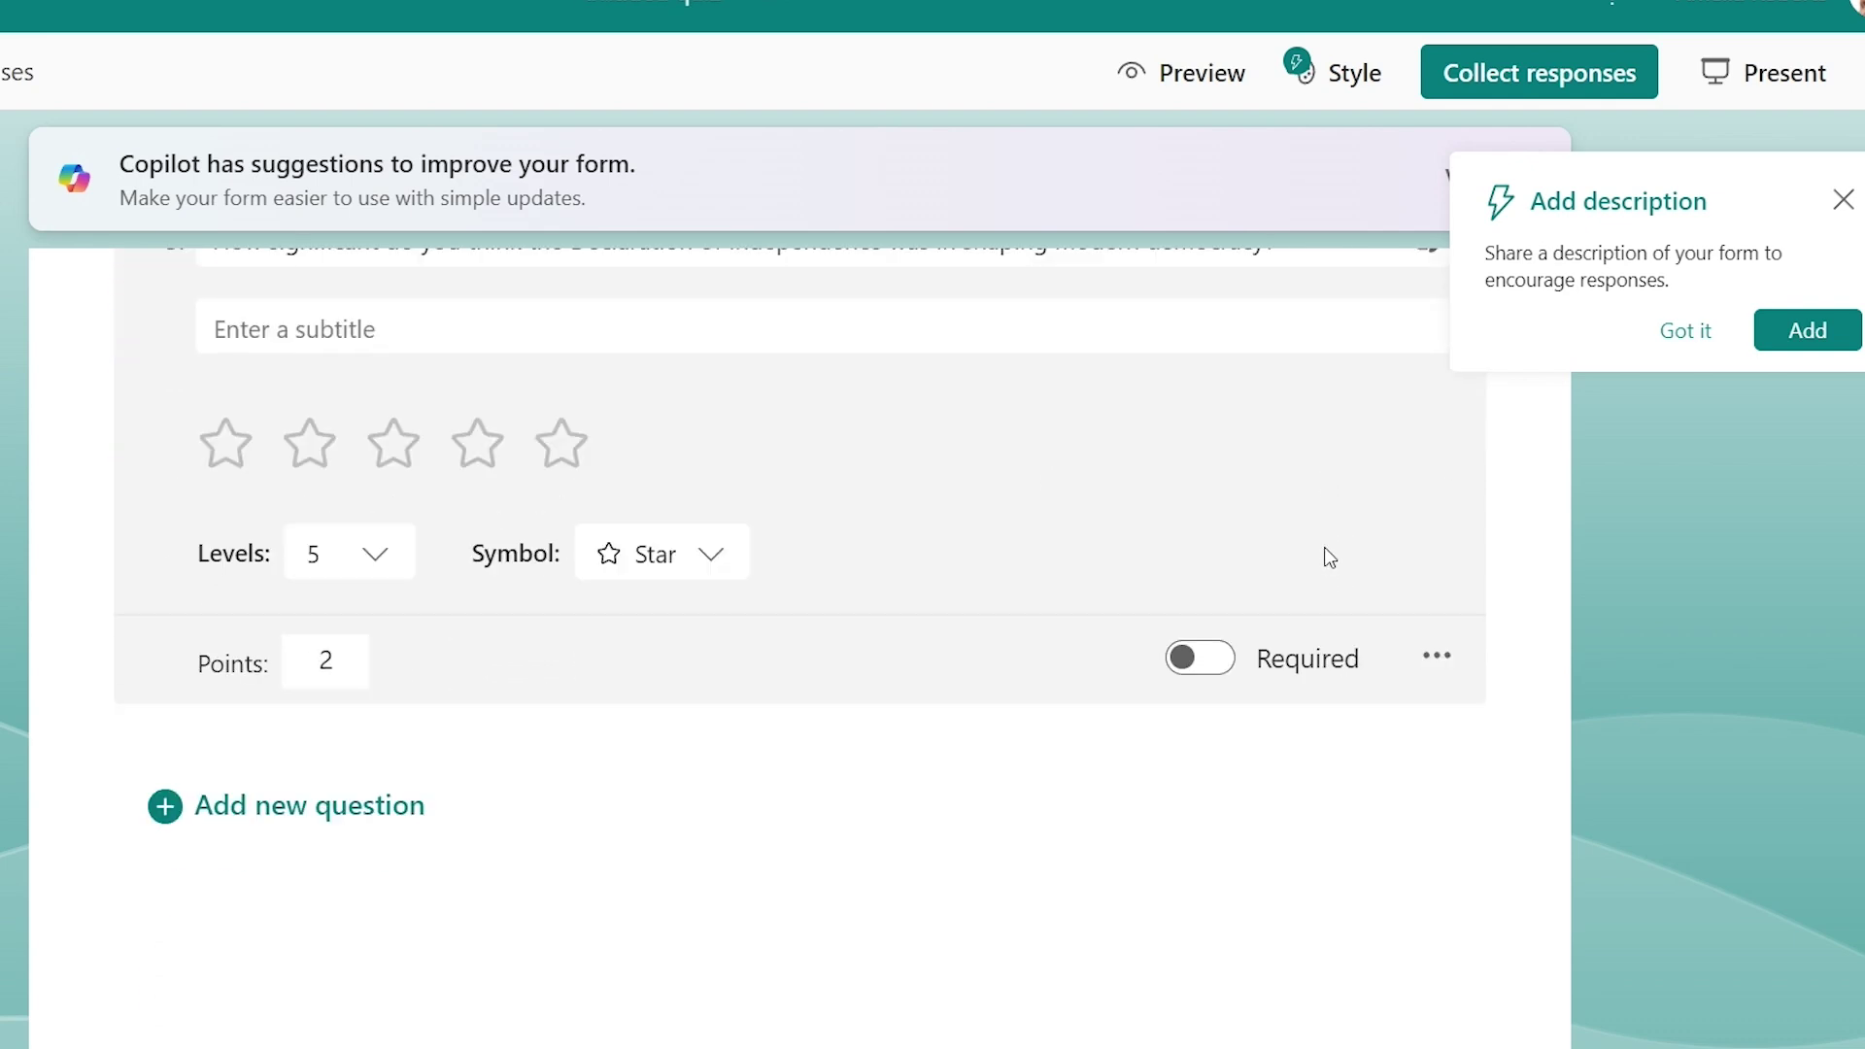
pyautogui.scroll(2, 1327, 556)
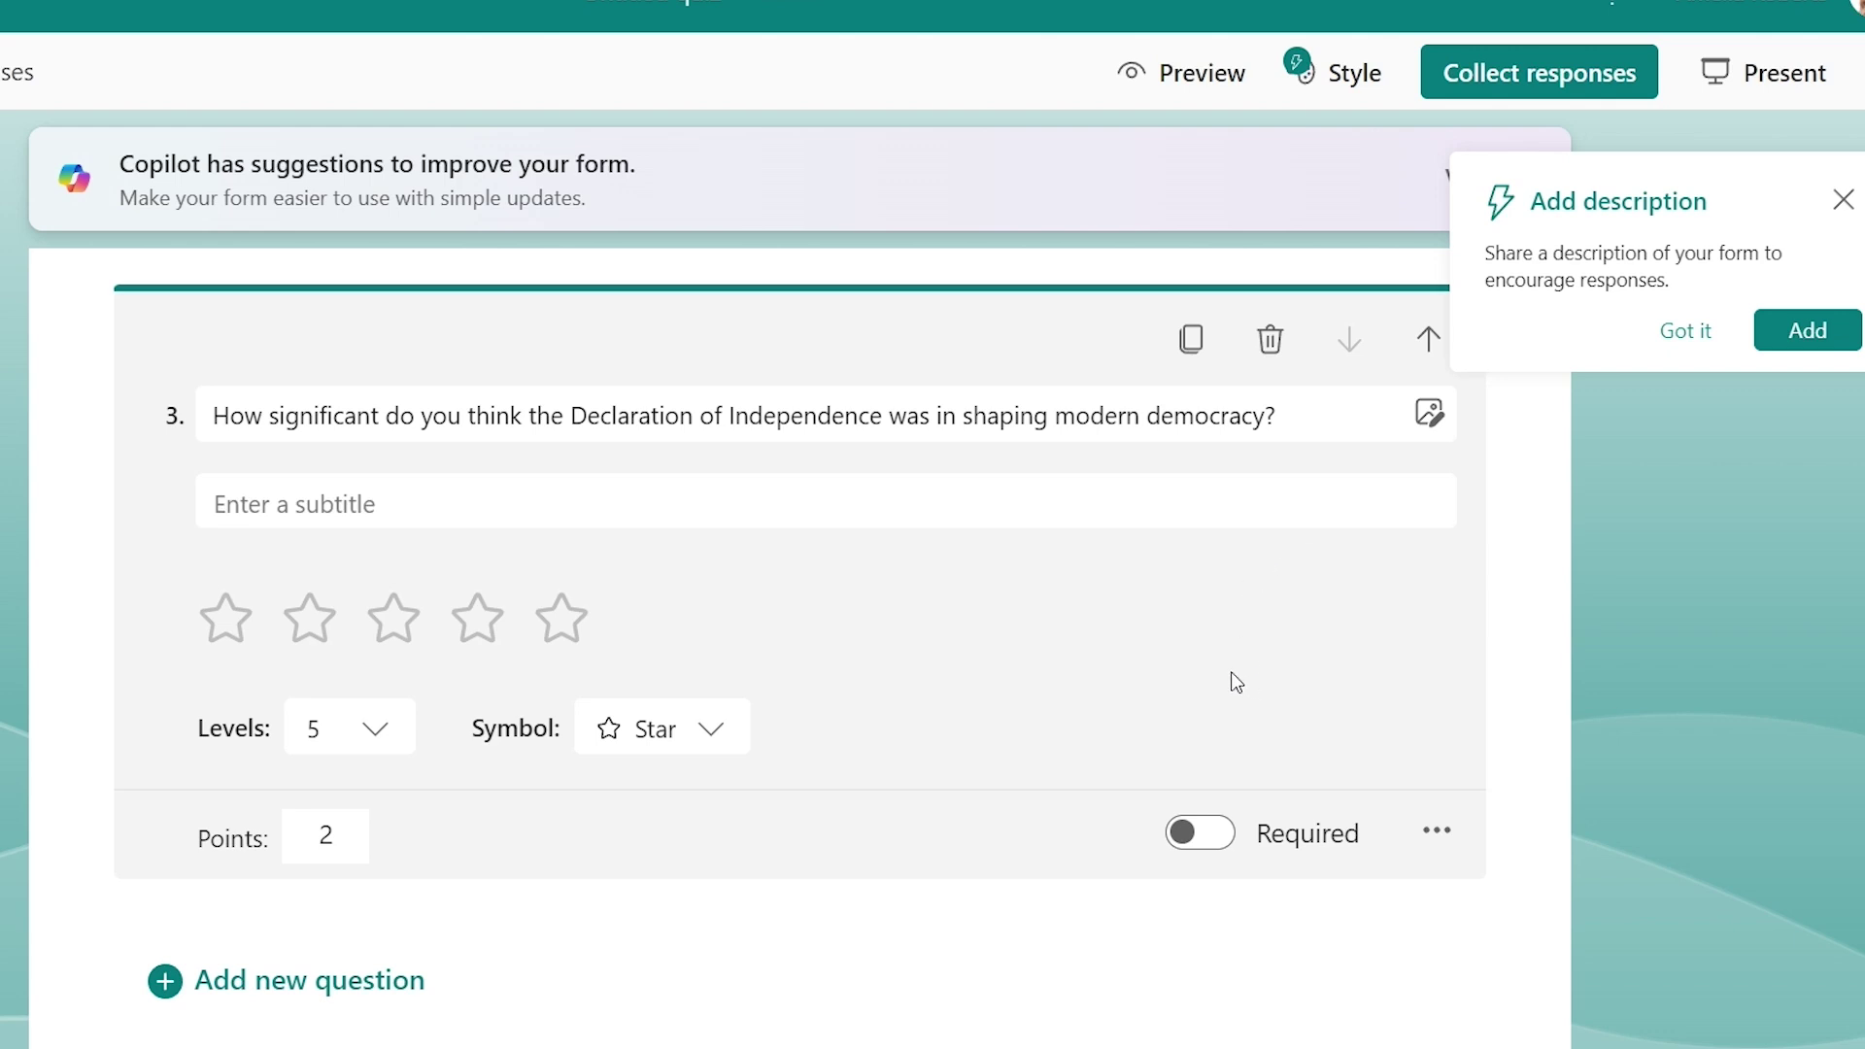
pyautogui.scroll(-2, 1214, 703)
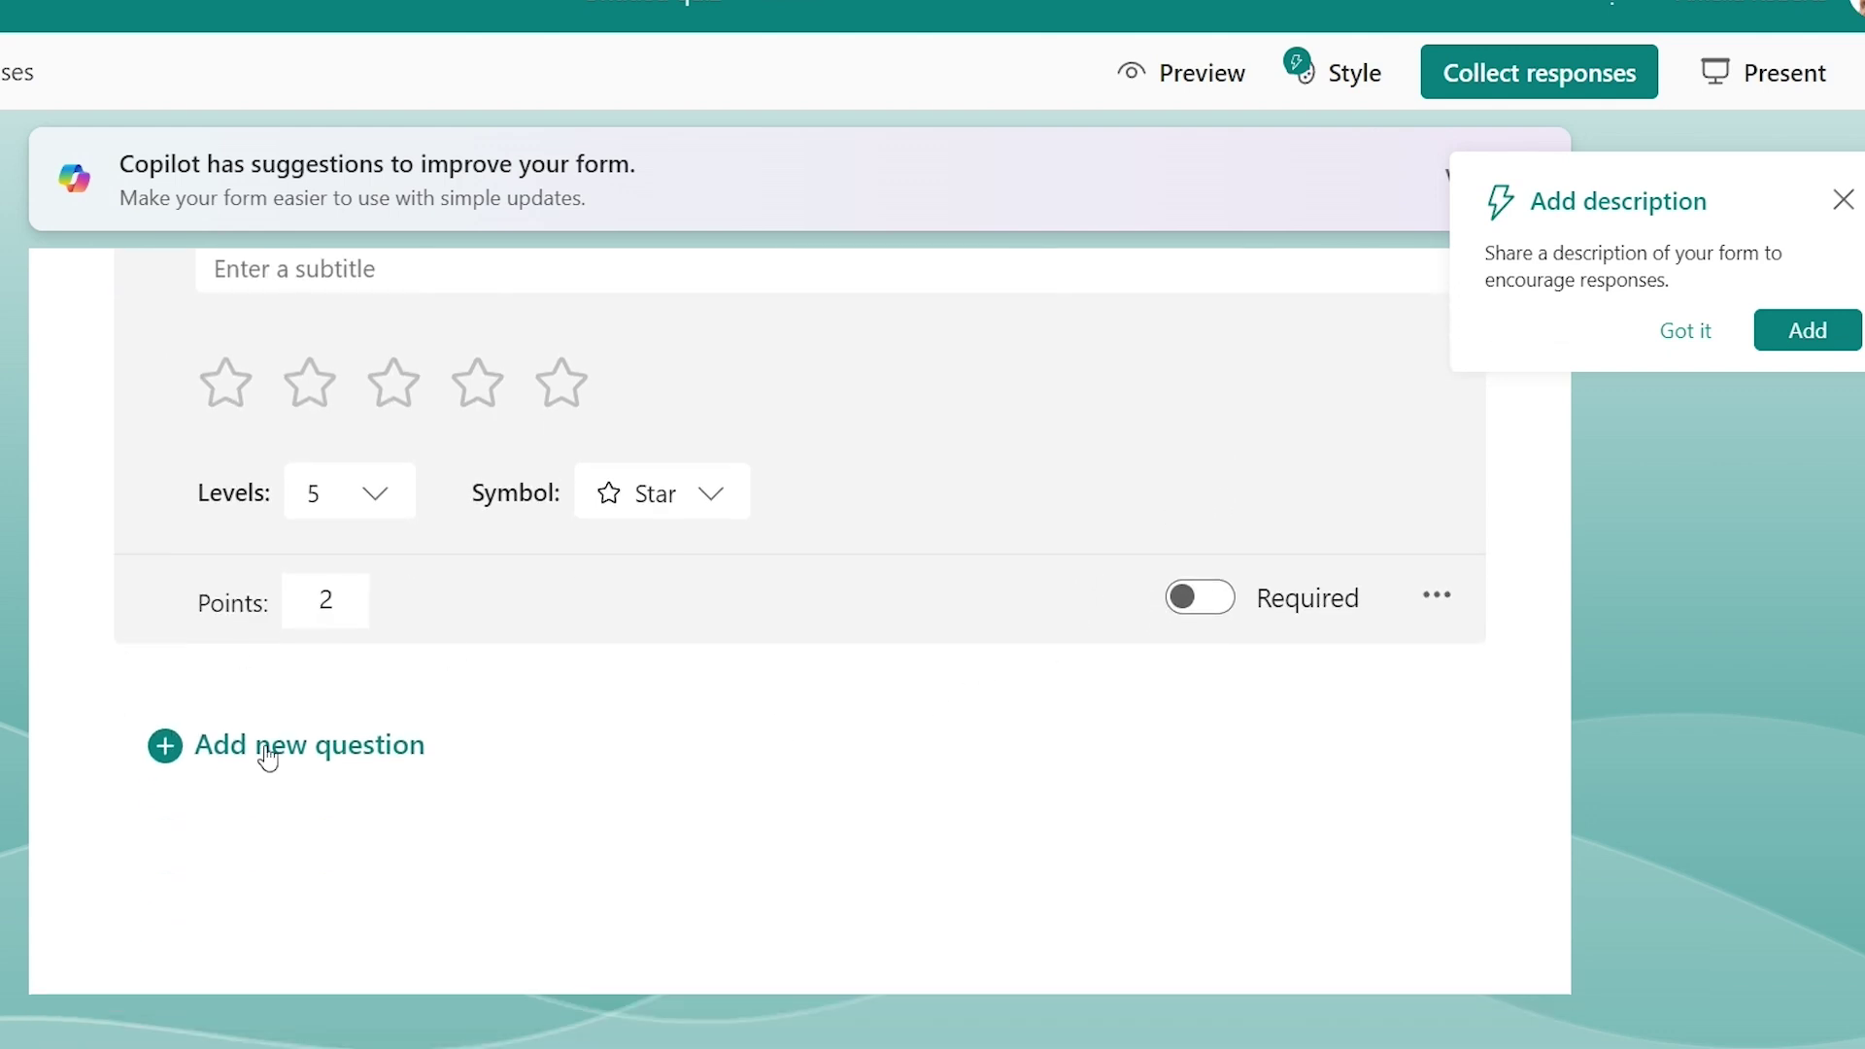
# Insert a new Likert-type question after question 3
pyautogui.click(292, 760)
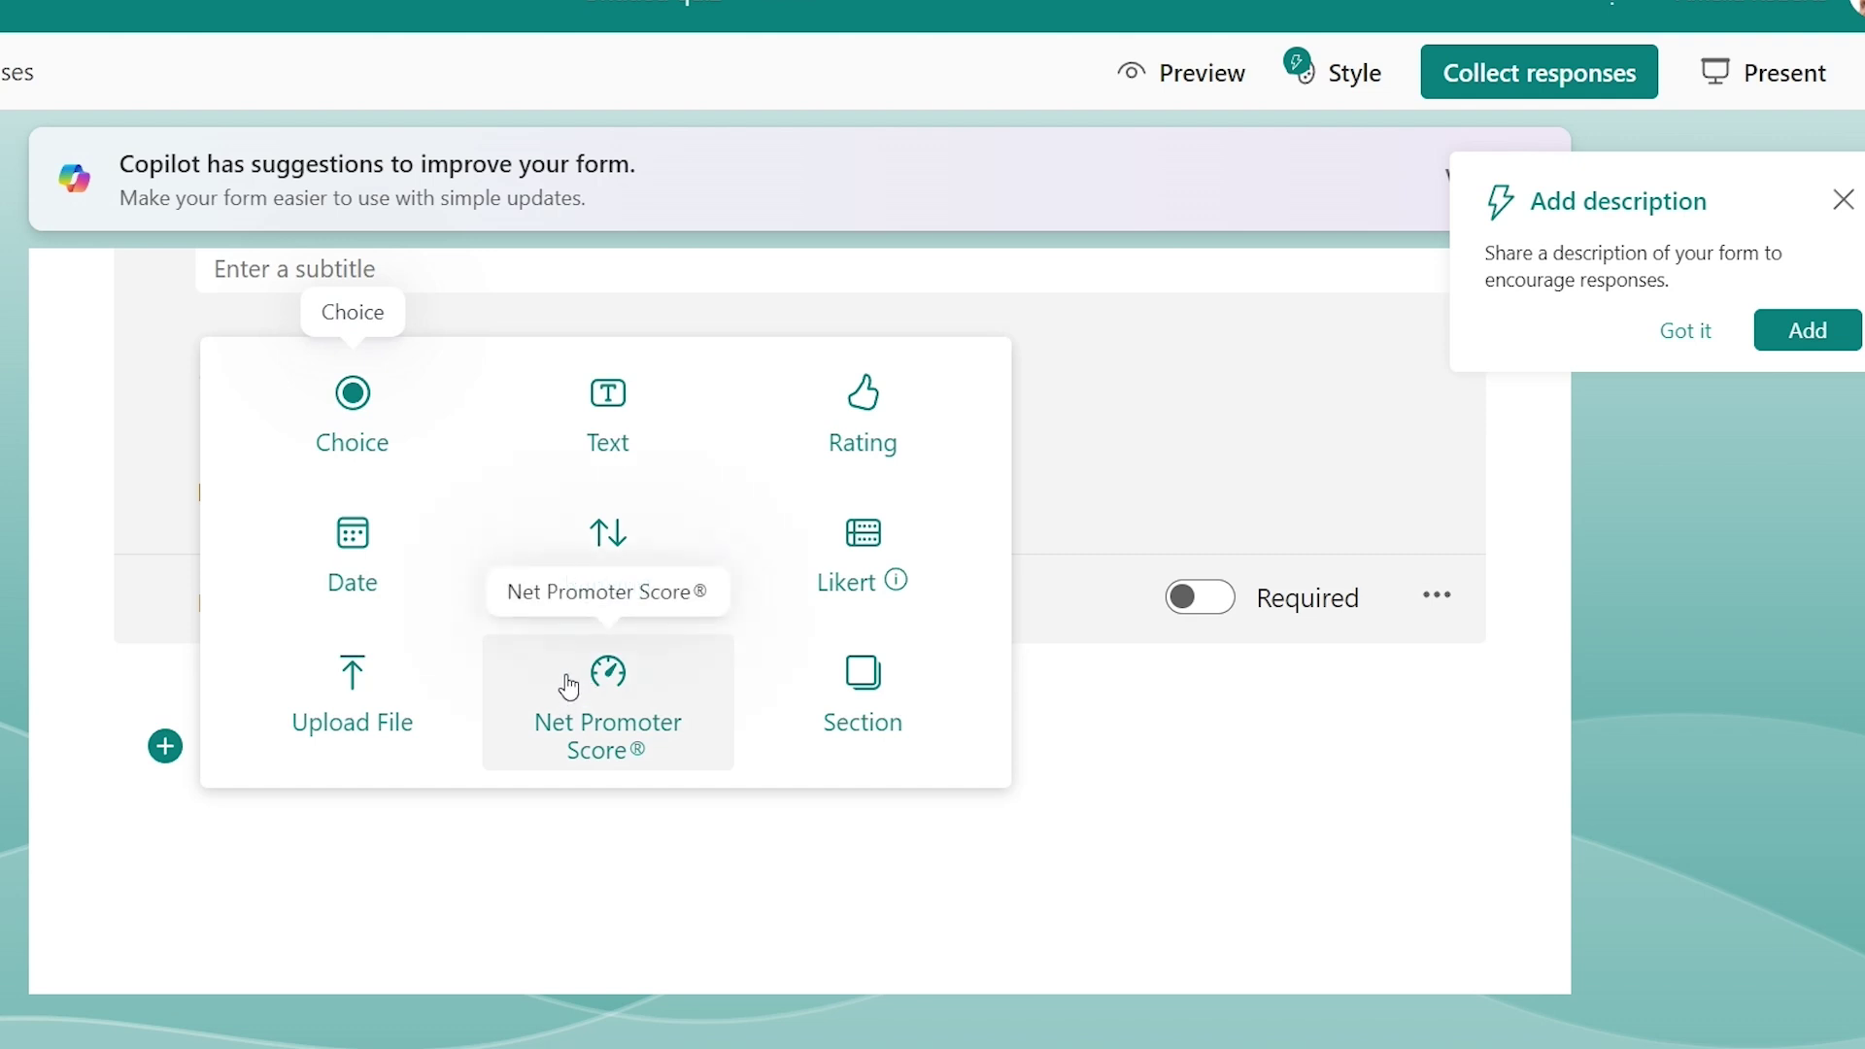
pyautogui.moveTo(853, 553)
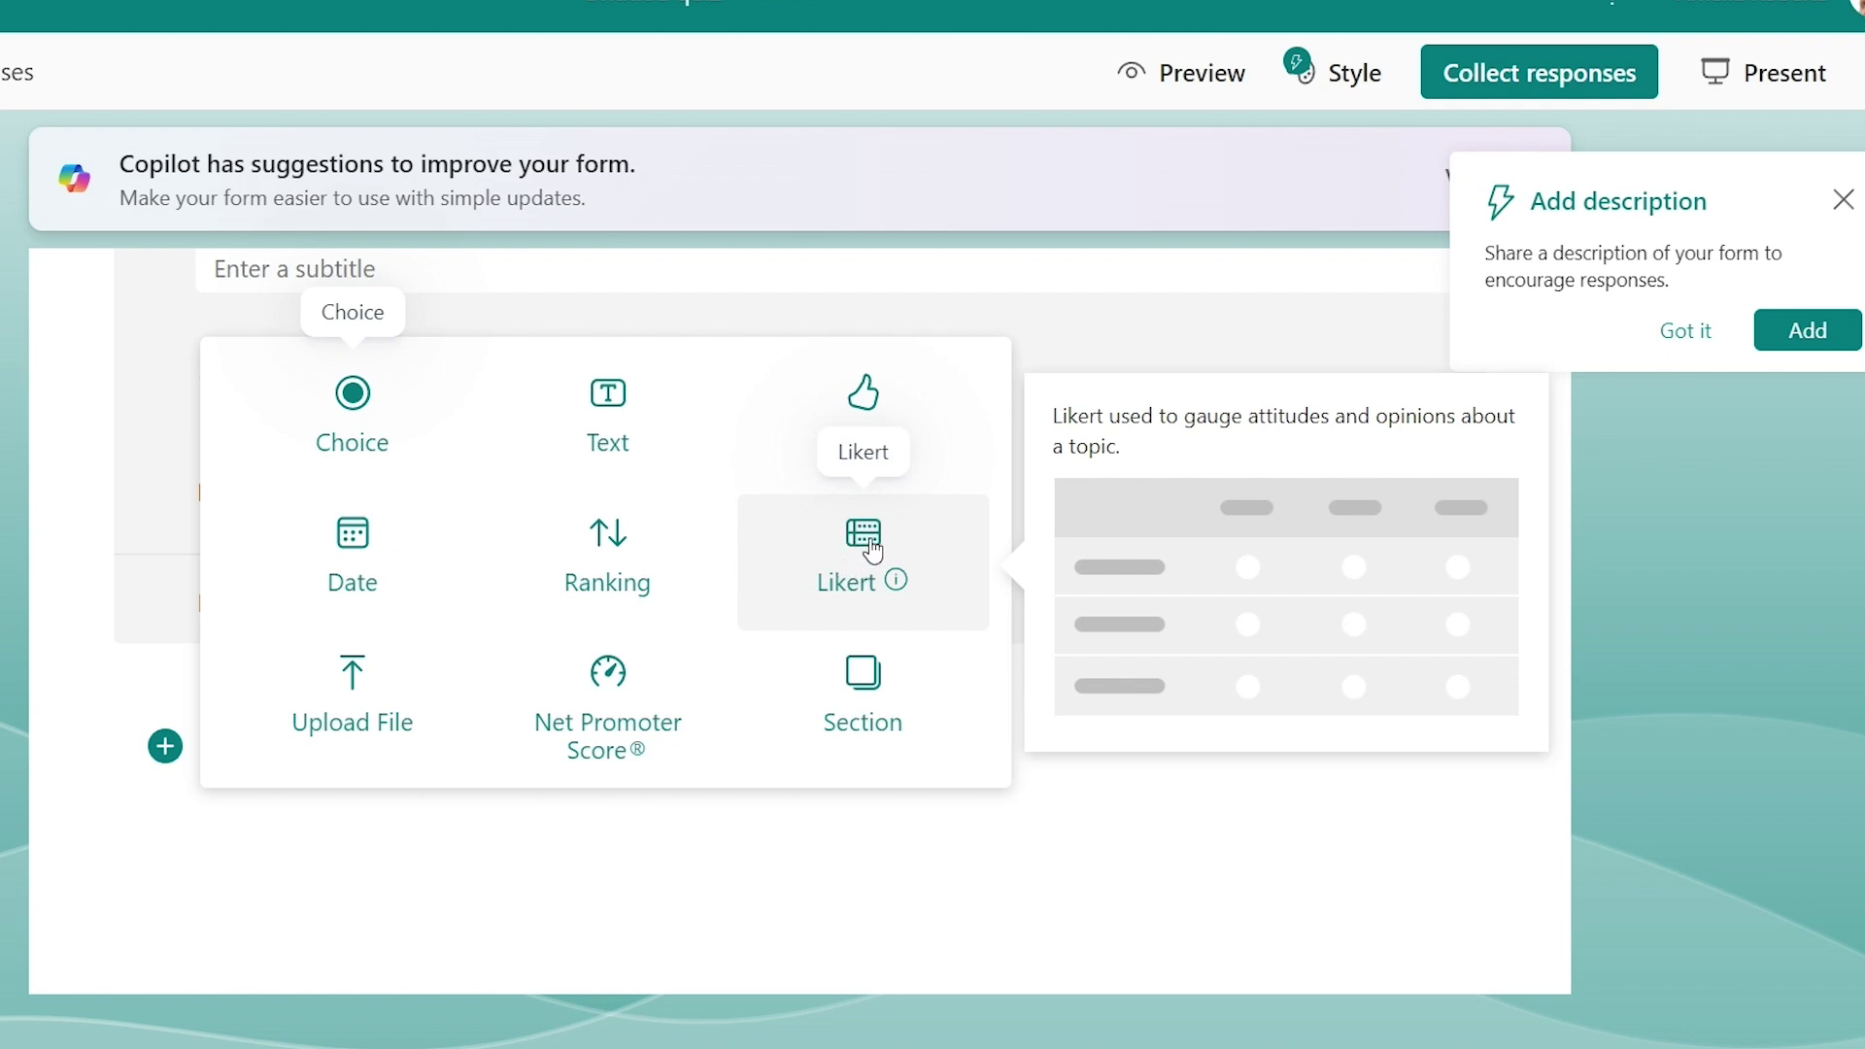
pyautogui.click(871, 551)
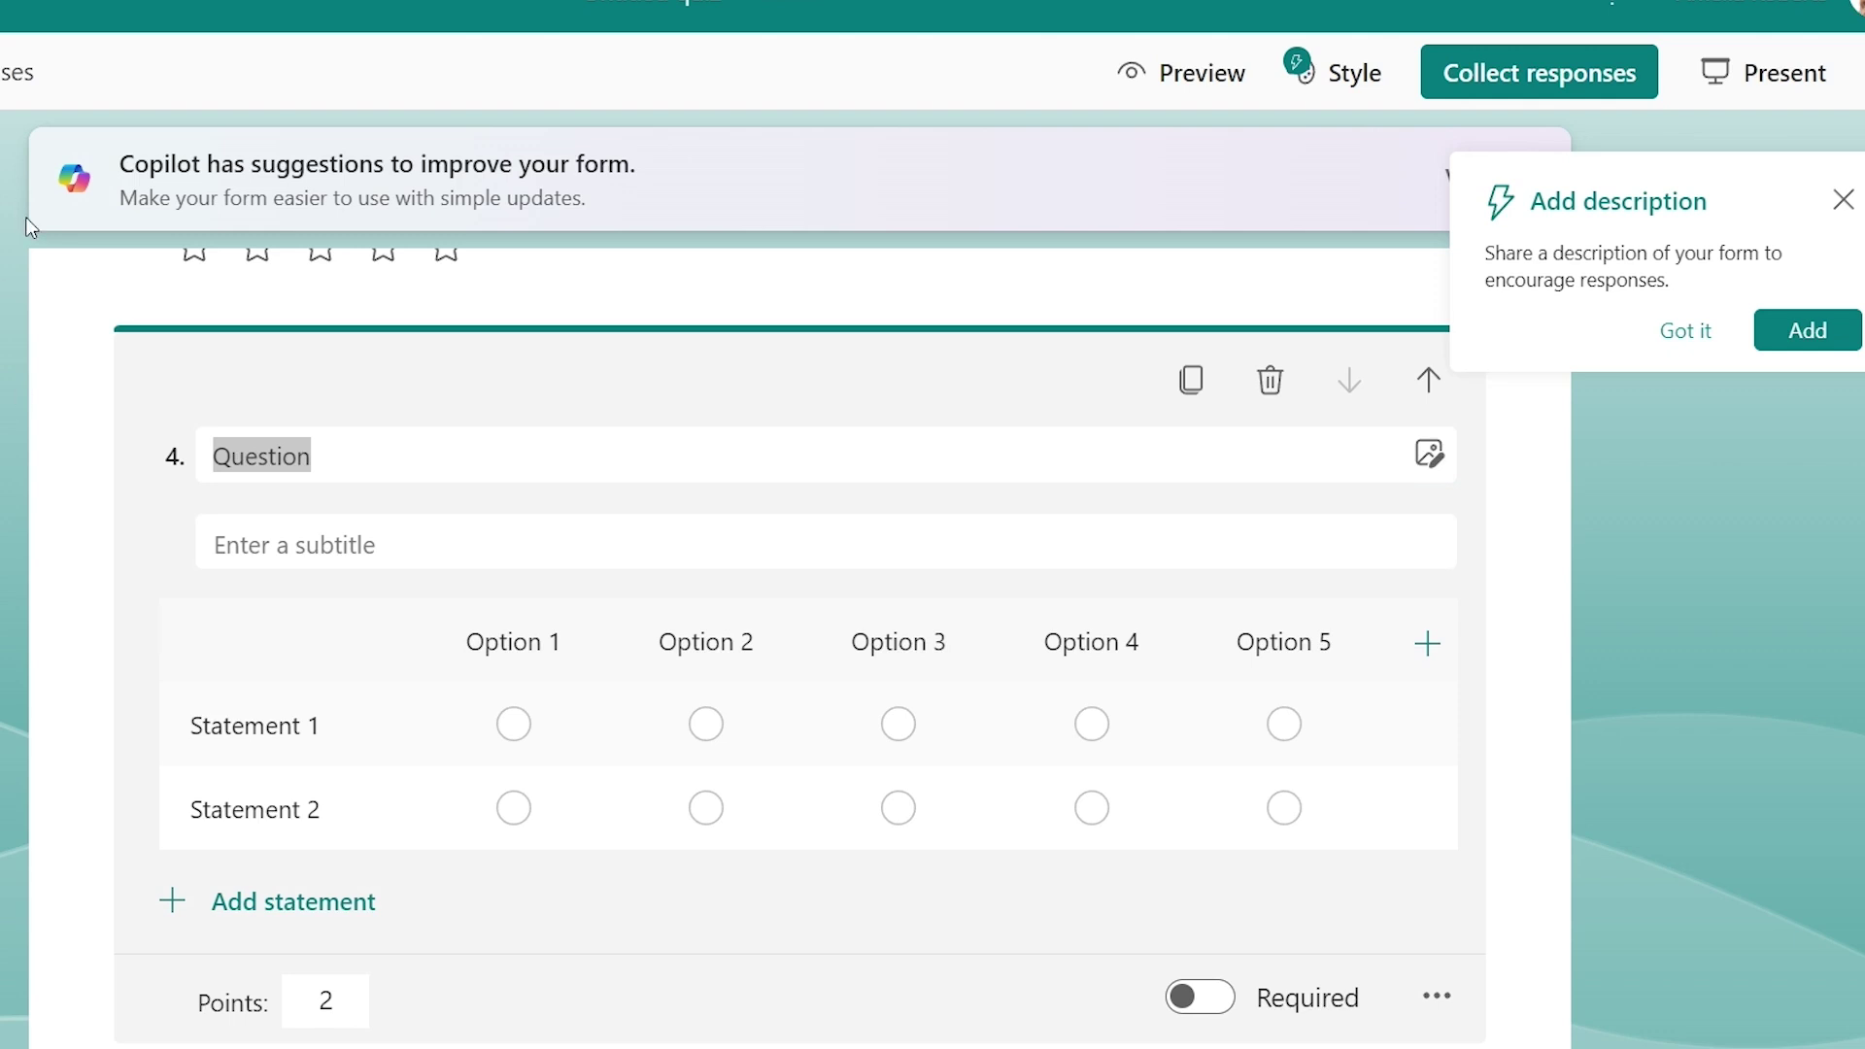
# Replace question 4's title with the pasted agreement question
pyautogui.click(414, 457)
pyautogui.click(414, 458)
pyautogui.hotkey('ctrl', 'a')
pyautogui.write('How much do you agree with the following statement: "Photosynthesis is the most important process for life on Earth.')
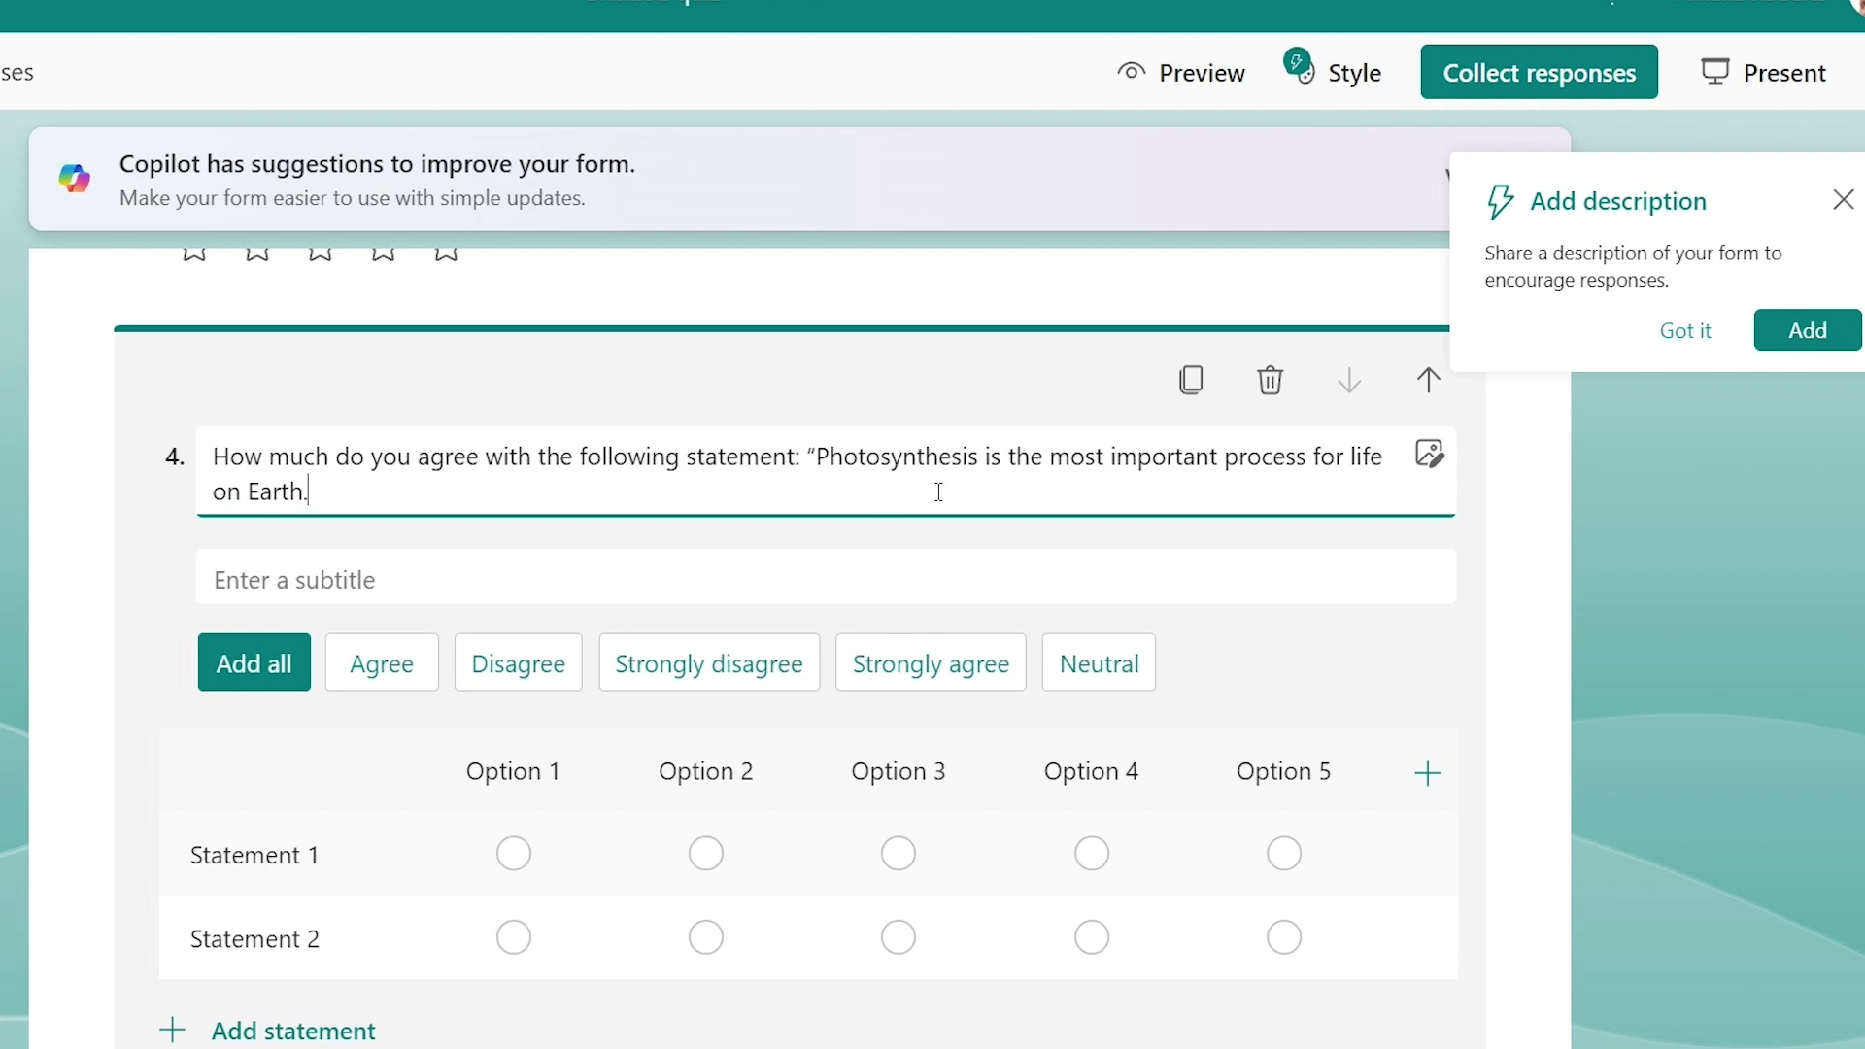
pyautogui.write('"')
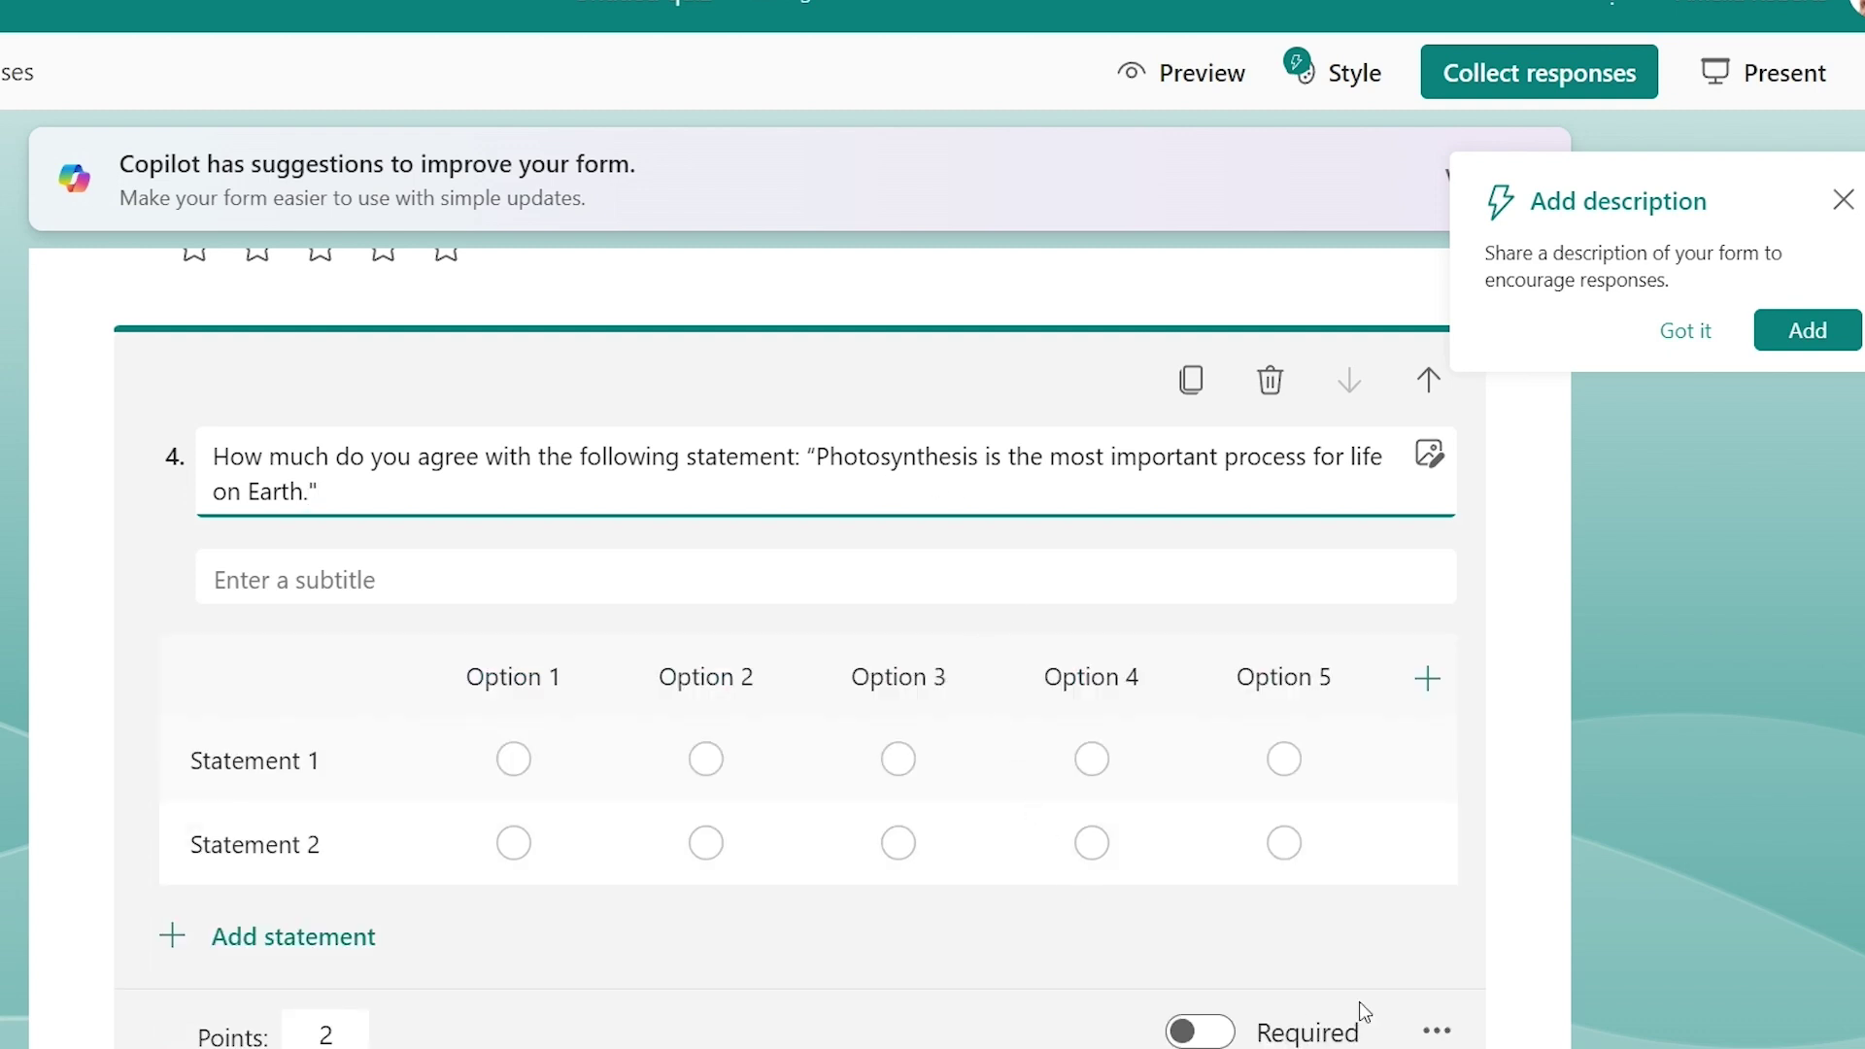
pyautogui.scroll(-2, 850, 845)
pyautogui.click(865, 659)
# Move the quoted Photosynthesis sentence from the title into Statement 1
pyautogui.moveTo(322, 335); pyautogui.dragTo(808, 317)
pyautogui.hotkey('ctrl', 'c')
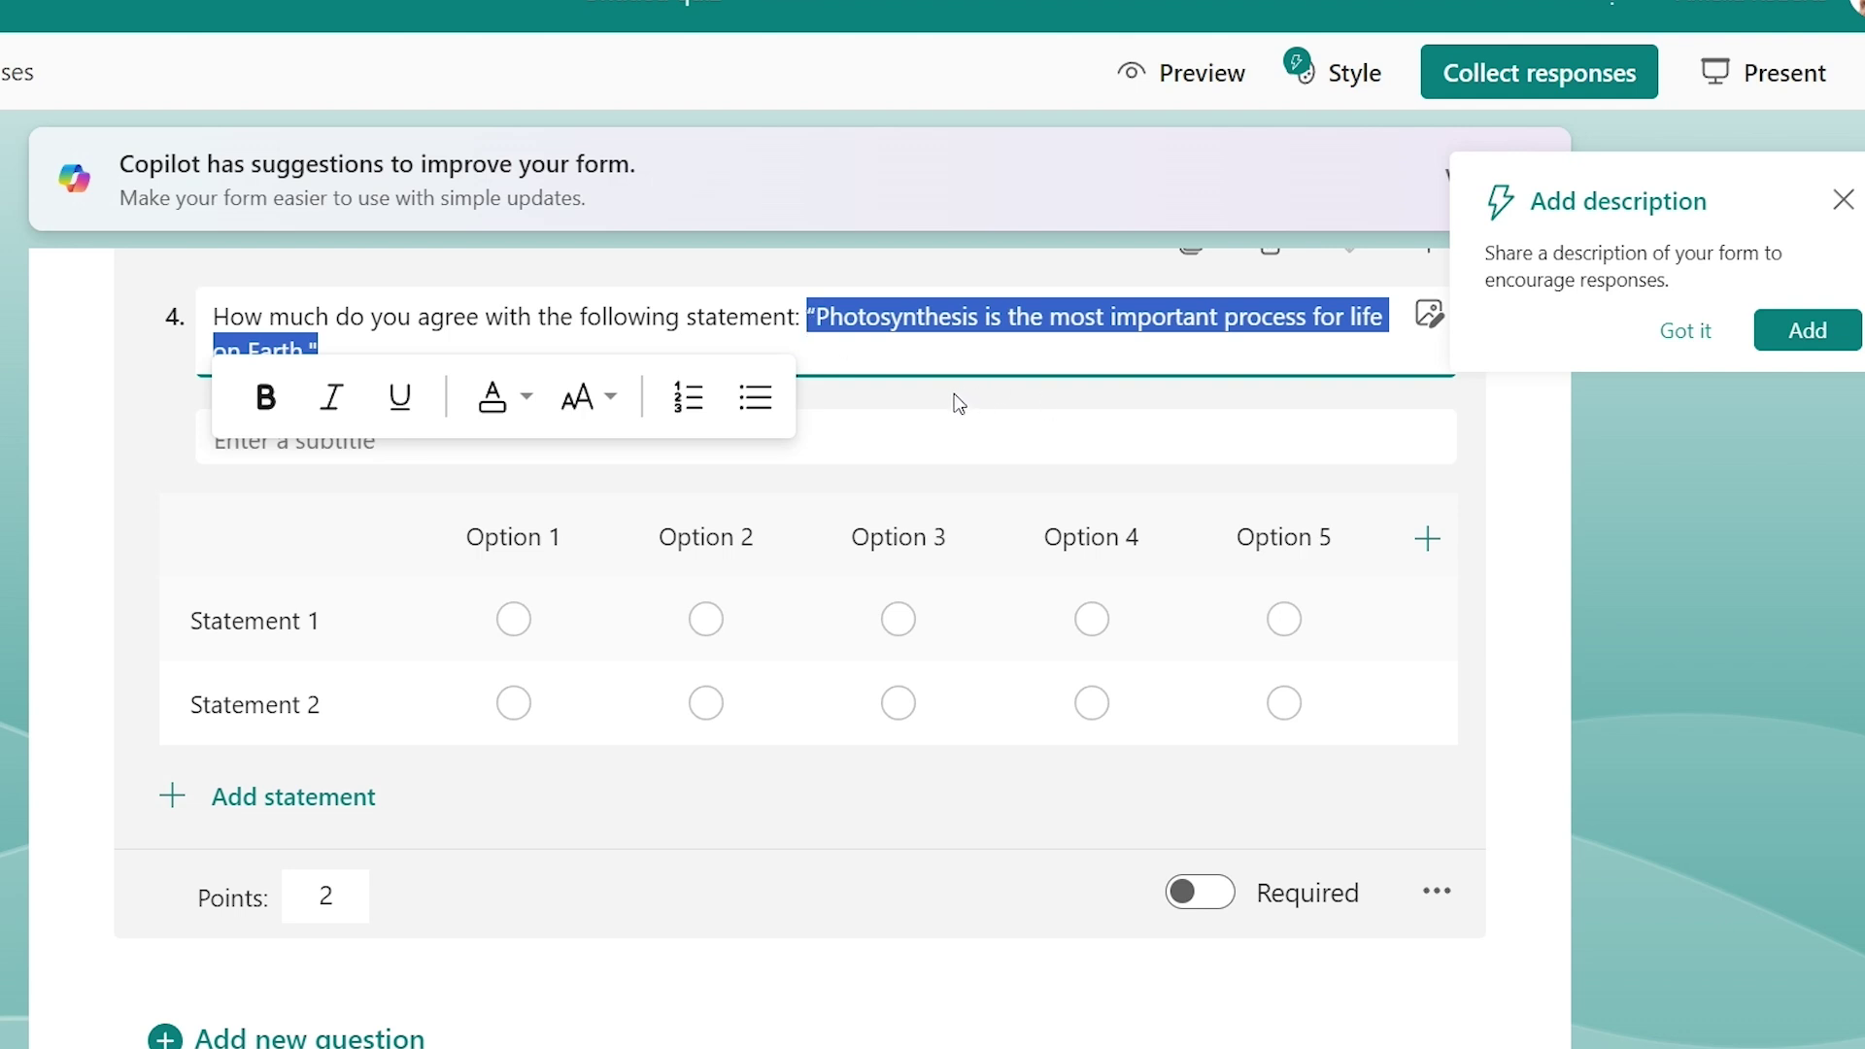
pyautogui.press('BackSpace')
pyautogui.tripleClick(287, 587)
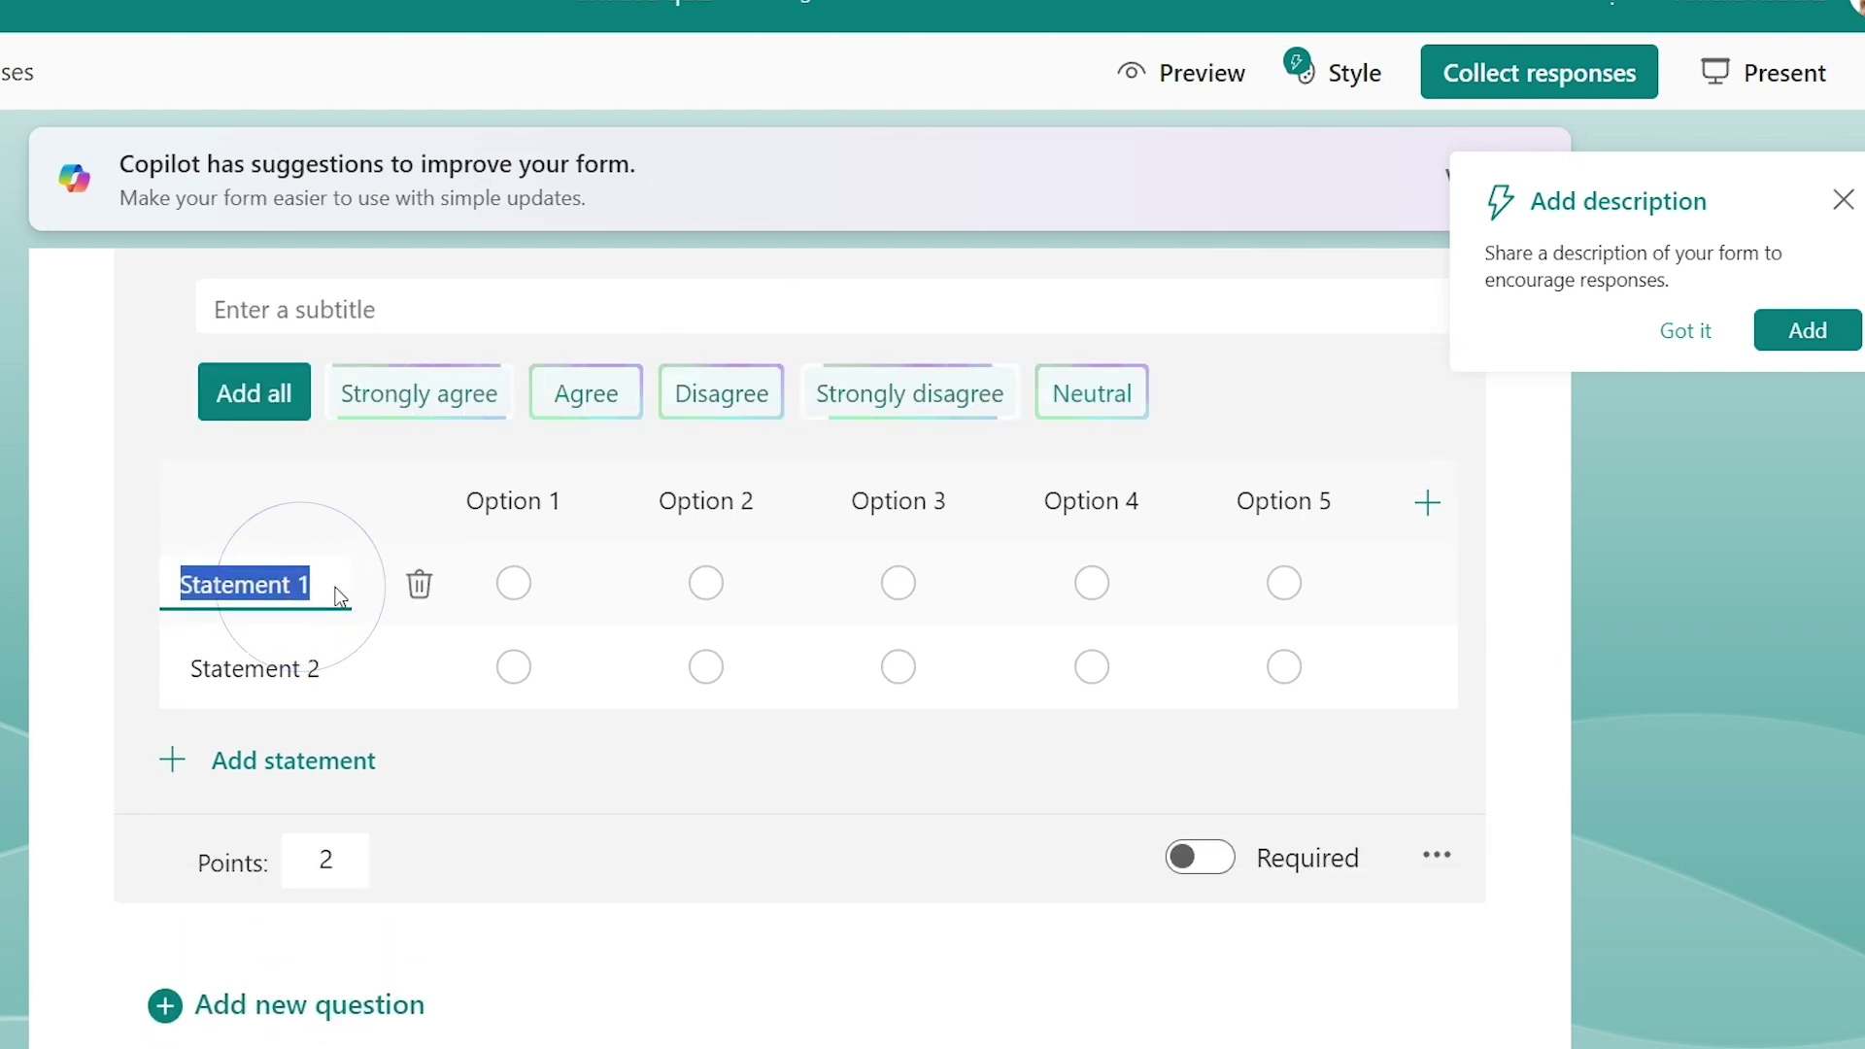
pyautogui.hotkey('ctrl', 'v')
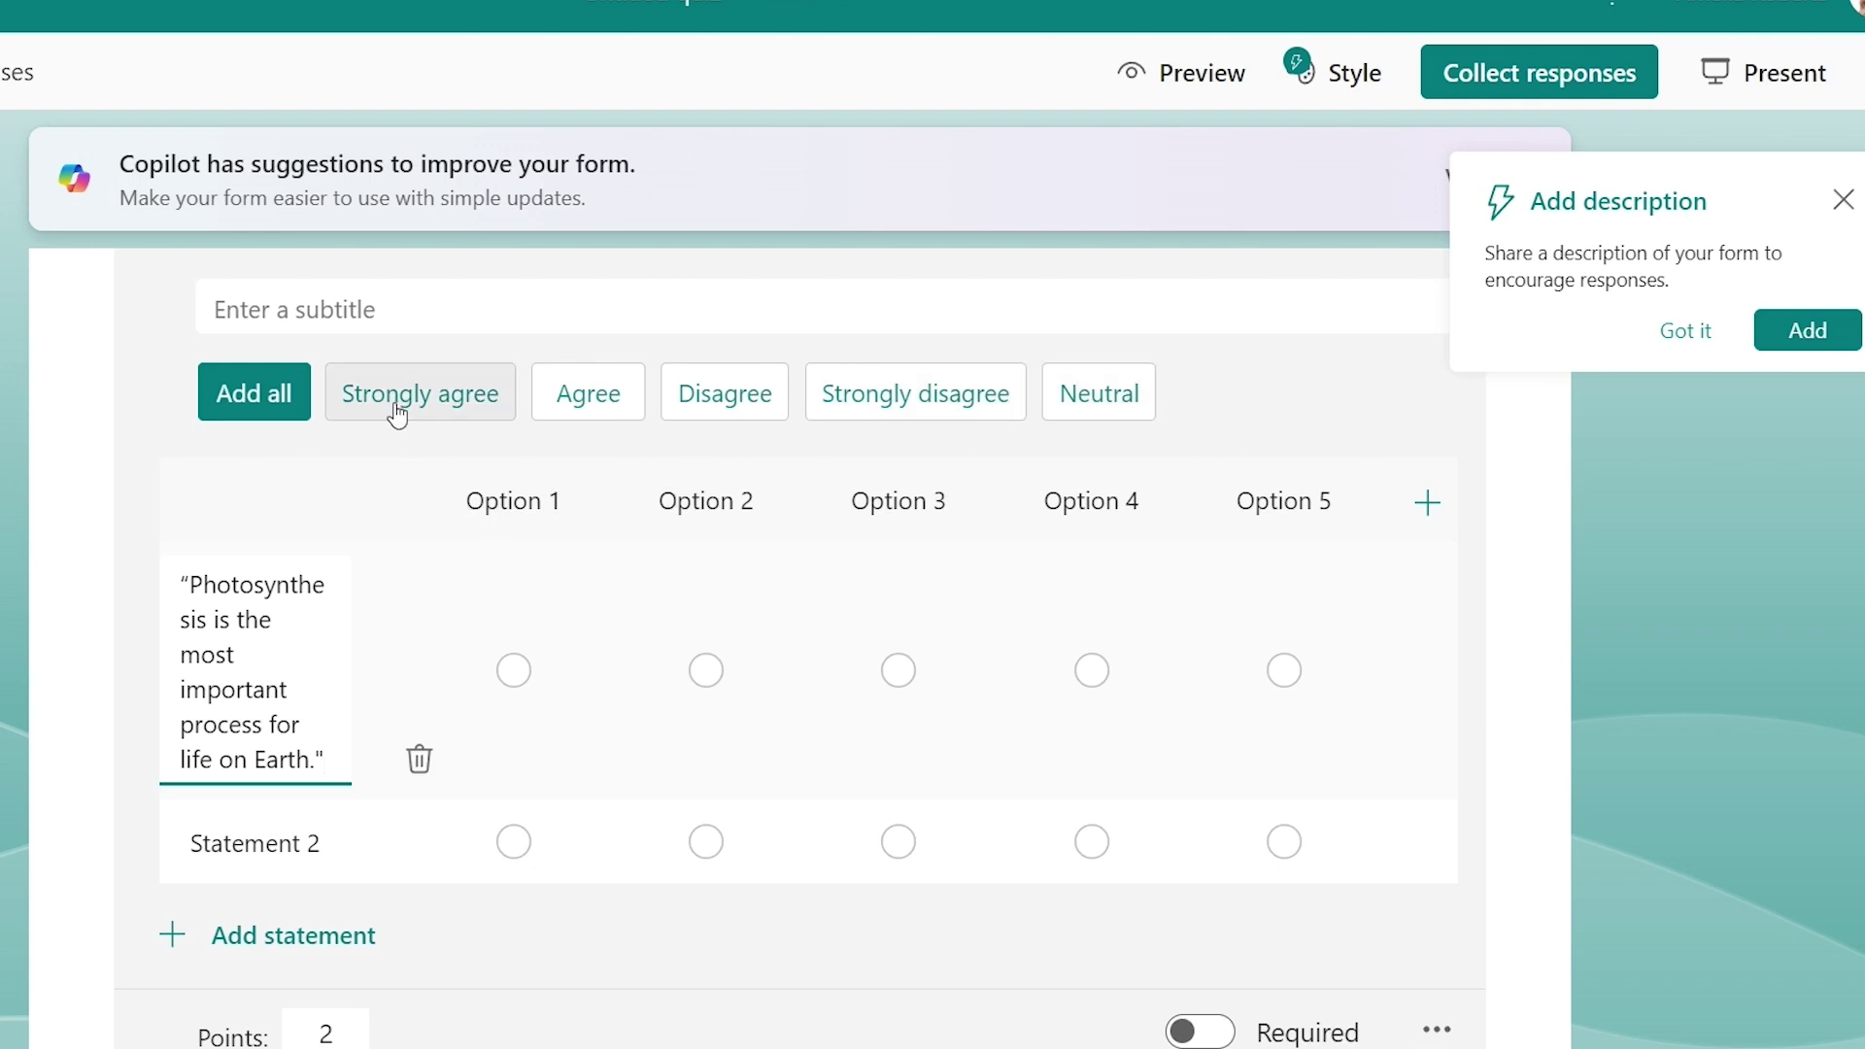
# Label question 4's scale Strongly disagree, Disagree, Neutral, Agree, Strongly agree
pyautogui.click(905, 416)
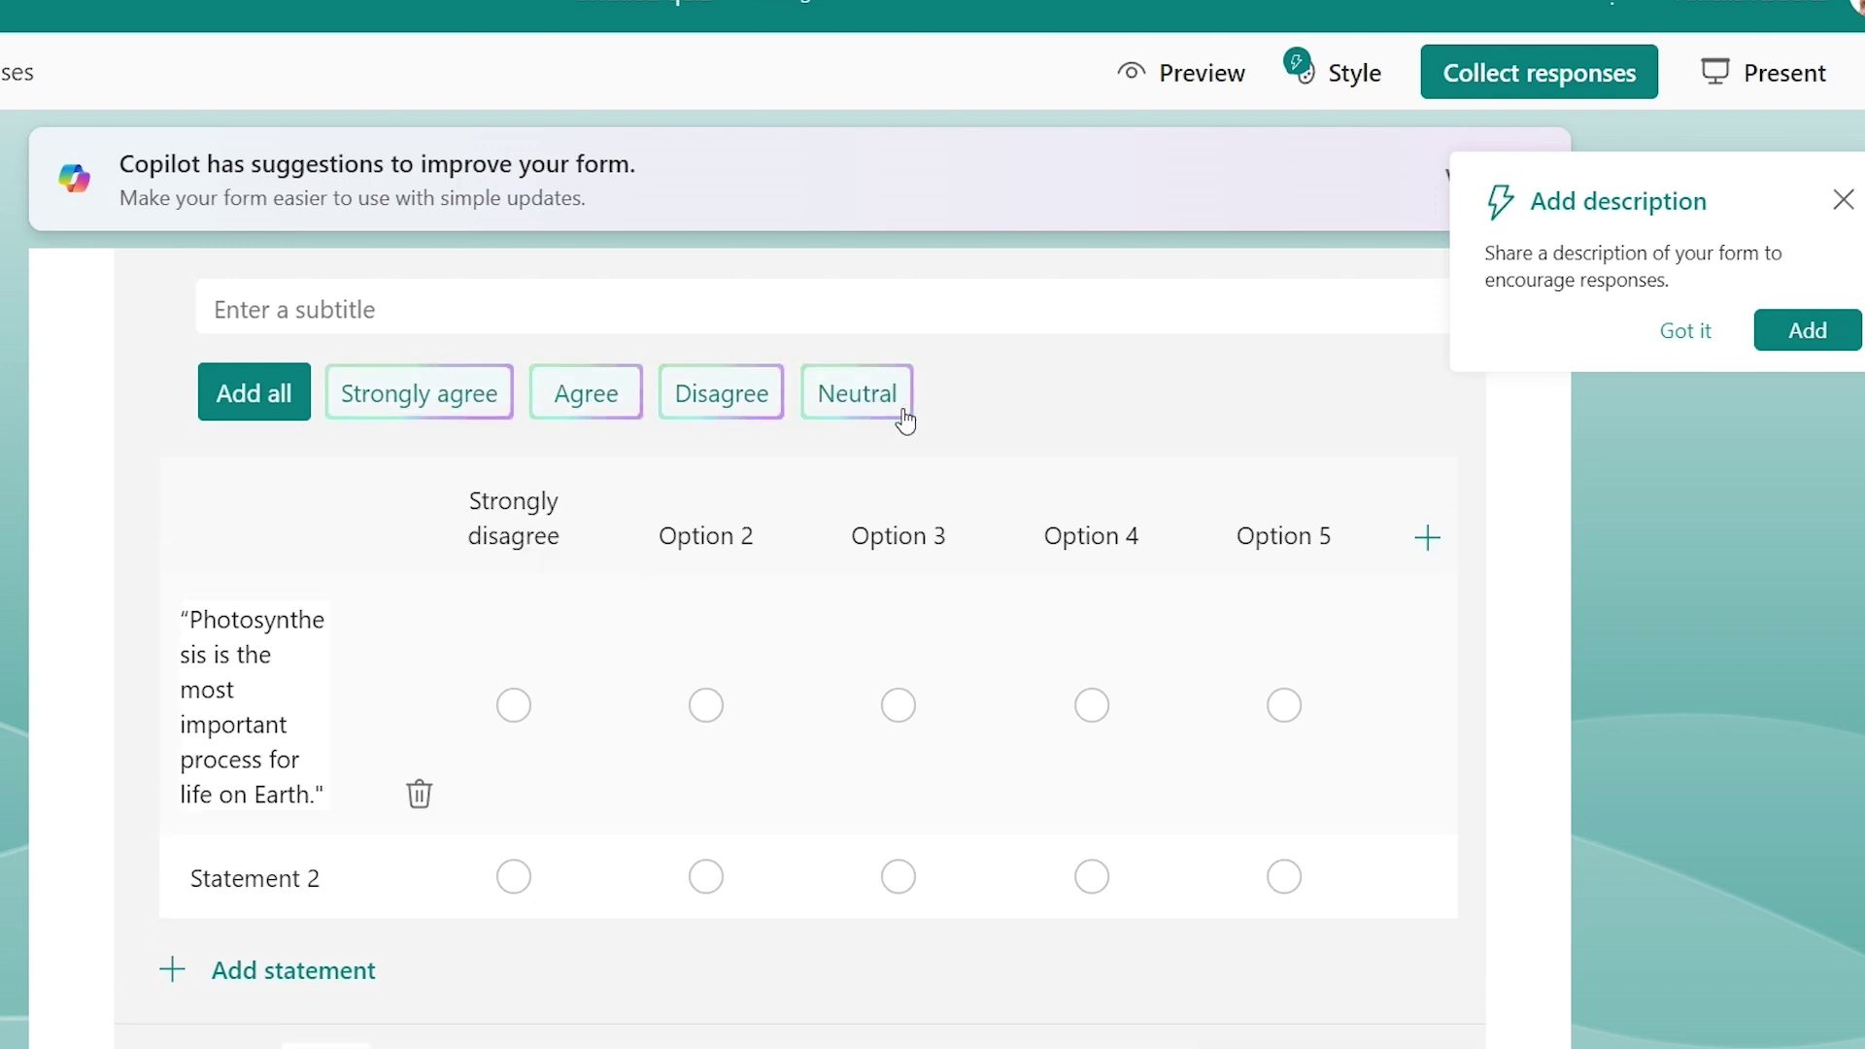
pyautogui.click(719, 402)
pyautogui.click(718, 396)
pyautogui.click(579, 389)
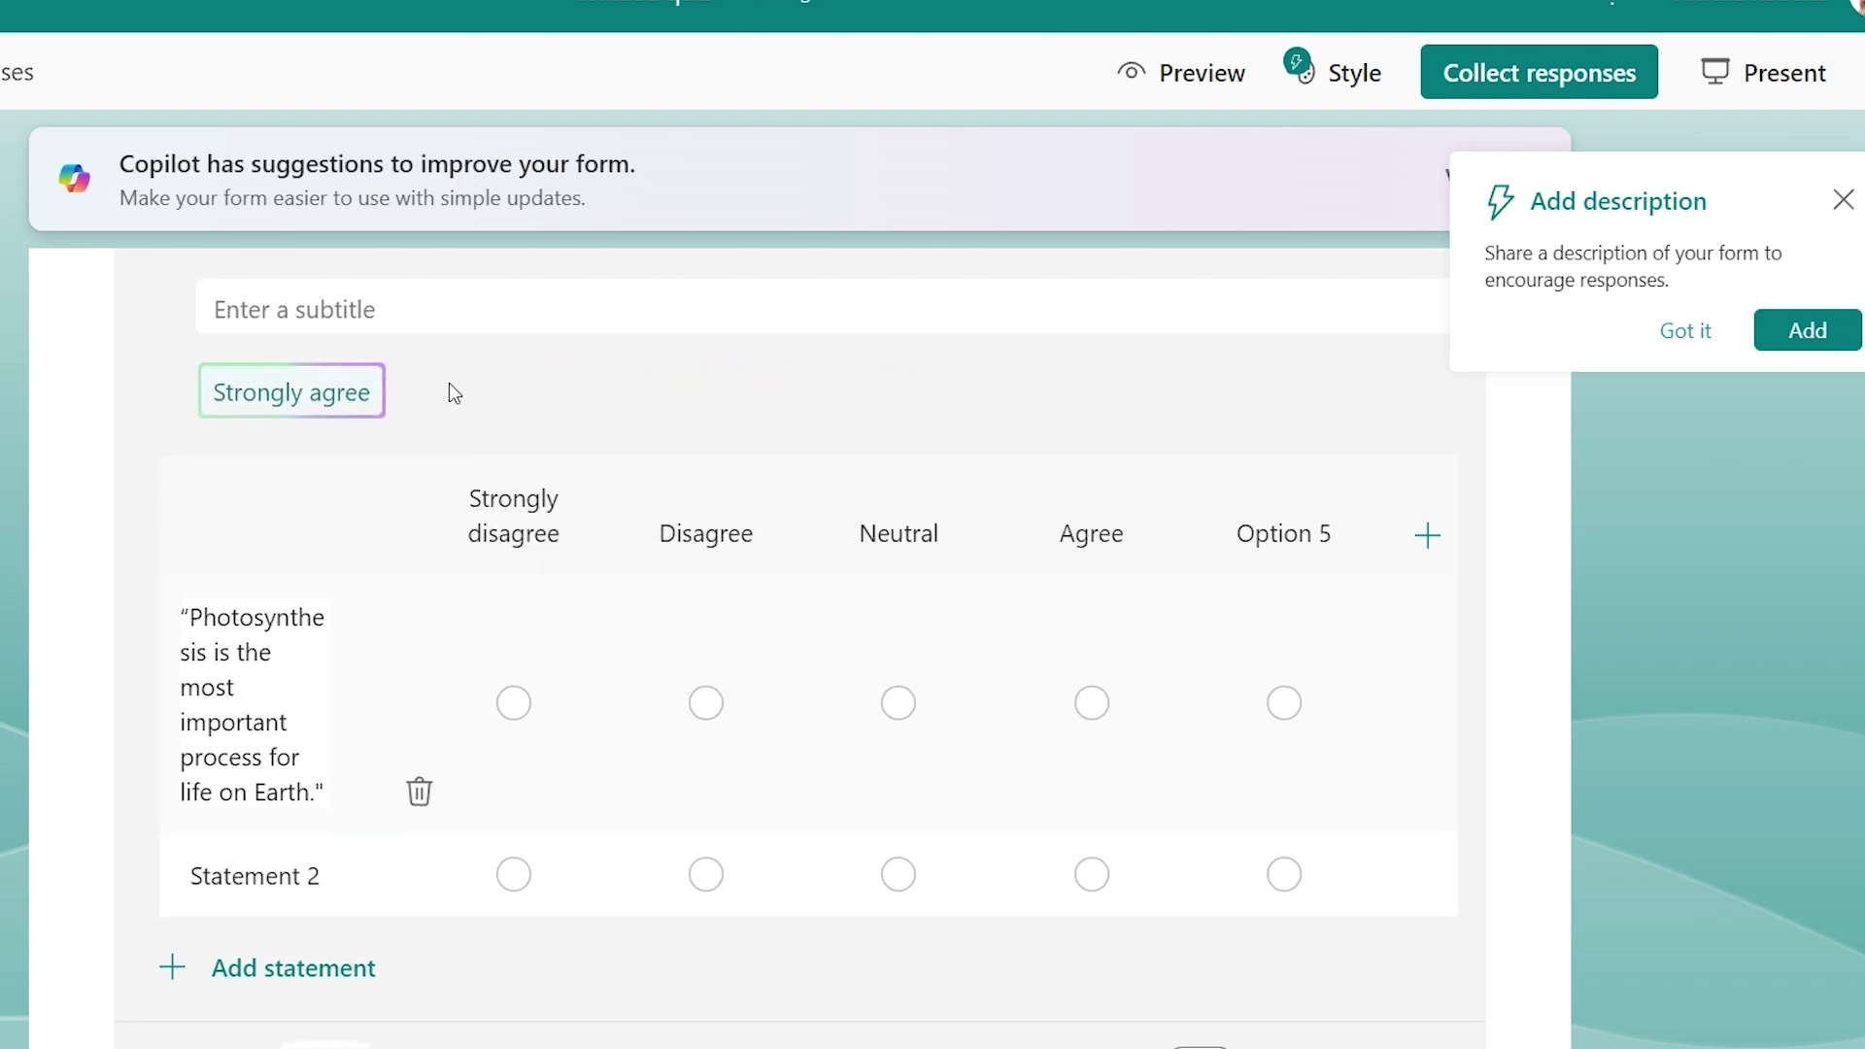
pyautogui.click(324, 393)
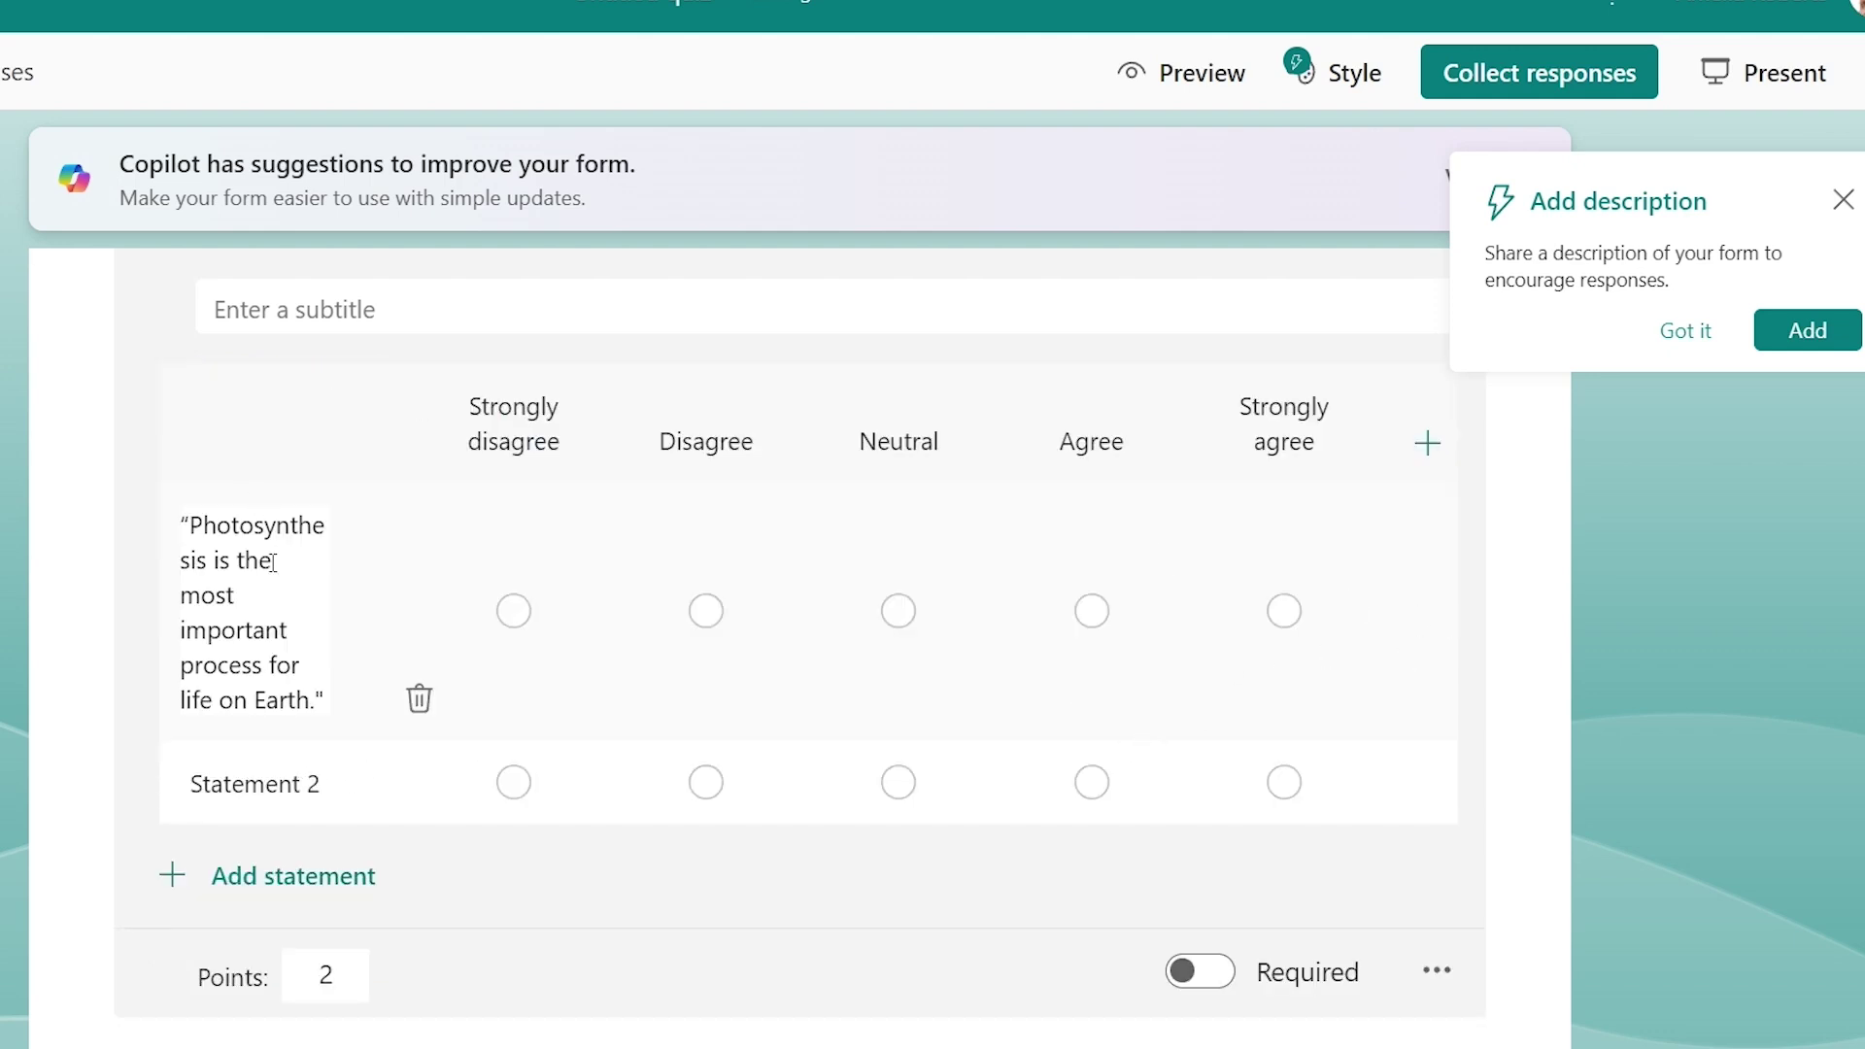
# Replace Statement 2 with a statement praising the teacher as awesome
pyautogui.click(297, 784)
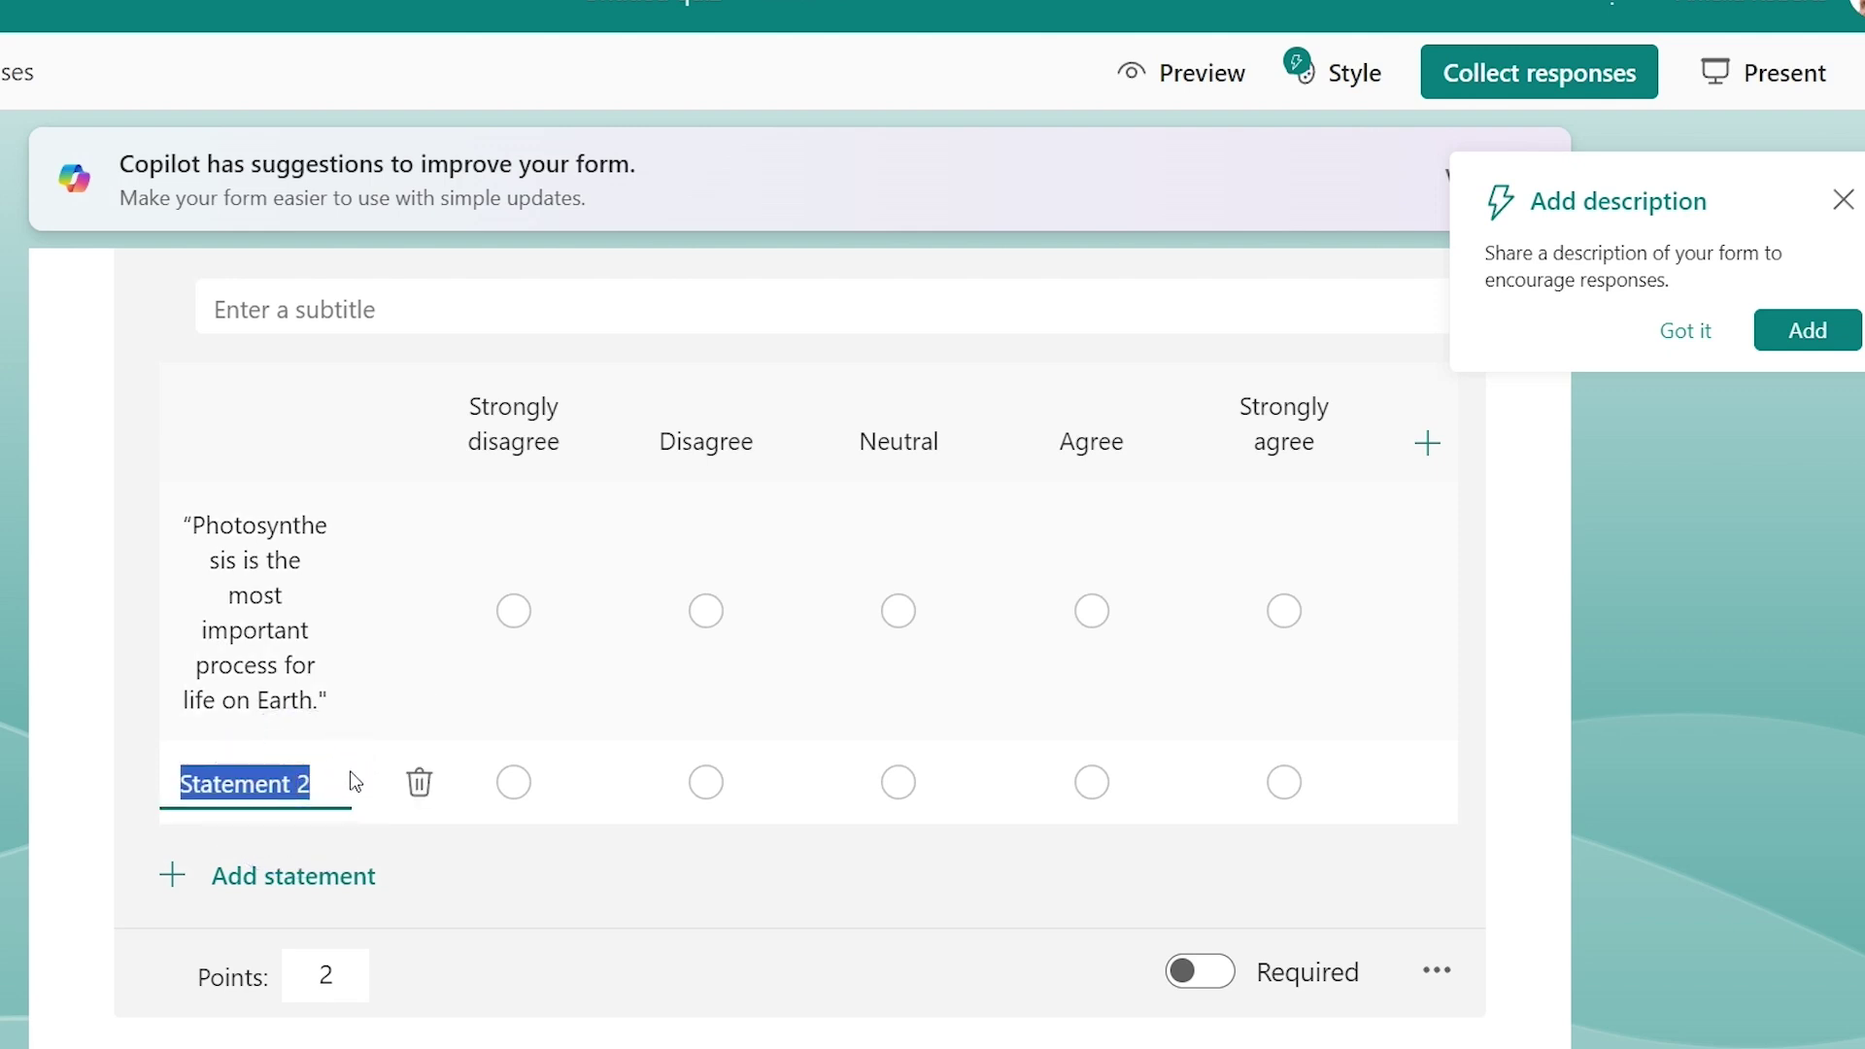
pyautogui.write('How ')
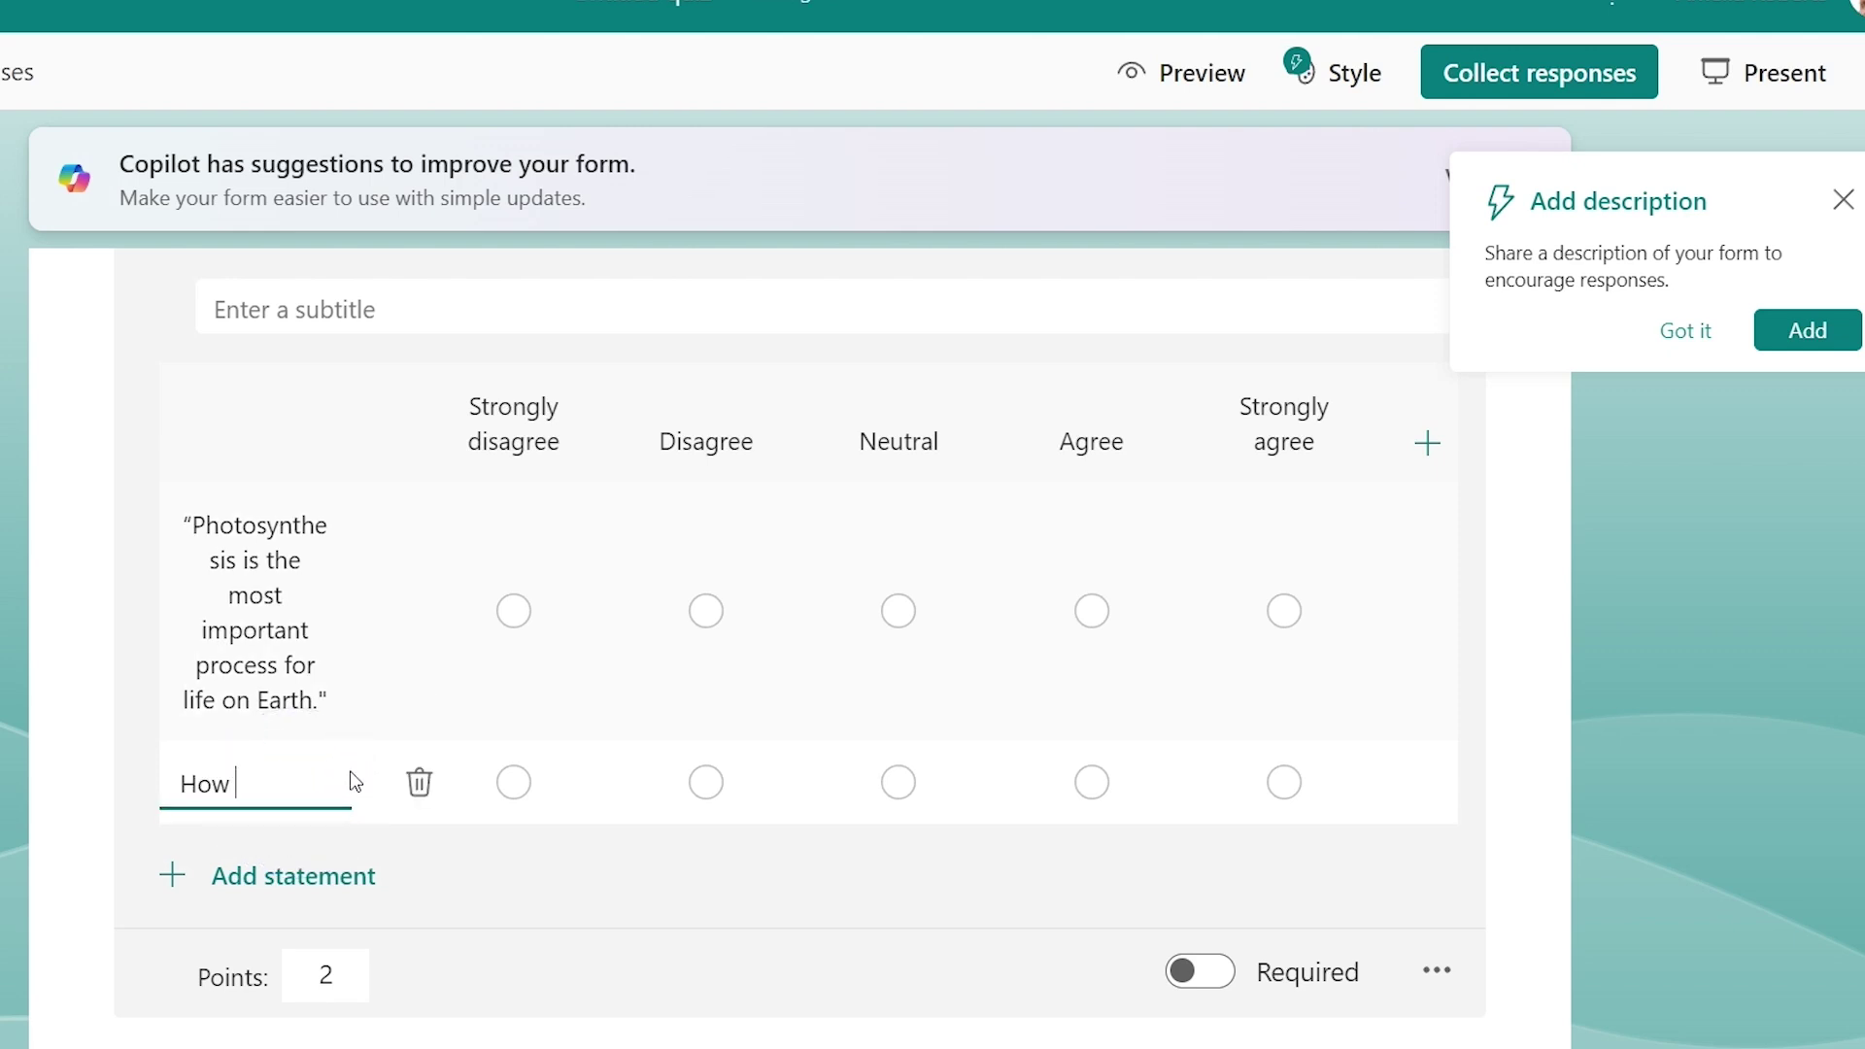
pyautogui.write('awesom')
pyautogui.press('BackSpace')
pyautogui.press('BackSpace')
pyautogui.press('BackSpace')
pyautogui.press('BackSpace')
pyautogui.press('BackSpace')
pyautogui.press('BackSpace')
pyautogui.press('BackSpace')
pyautogui.press('BackSpace')
pyautogui.press('BackSpace')
pyautogui.press('BackSpace')
pyautogui.write('Ms. Roberts is aweso')
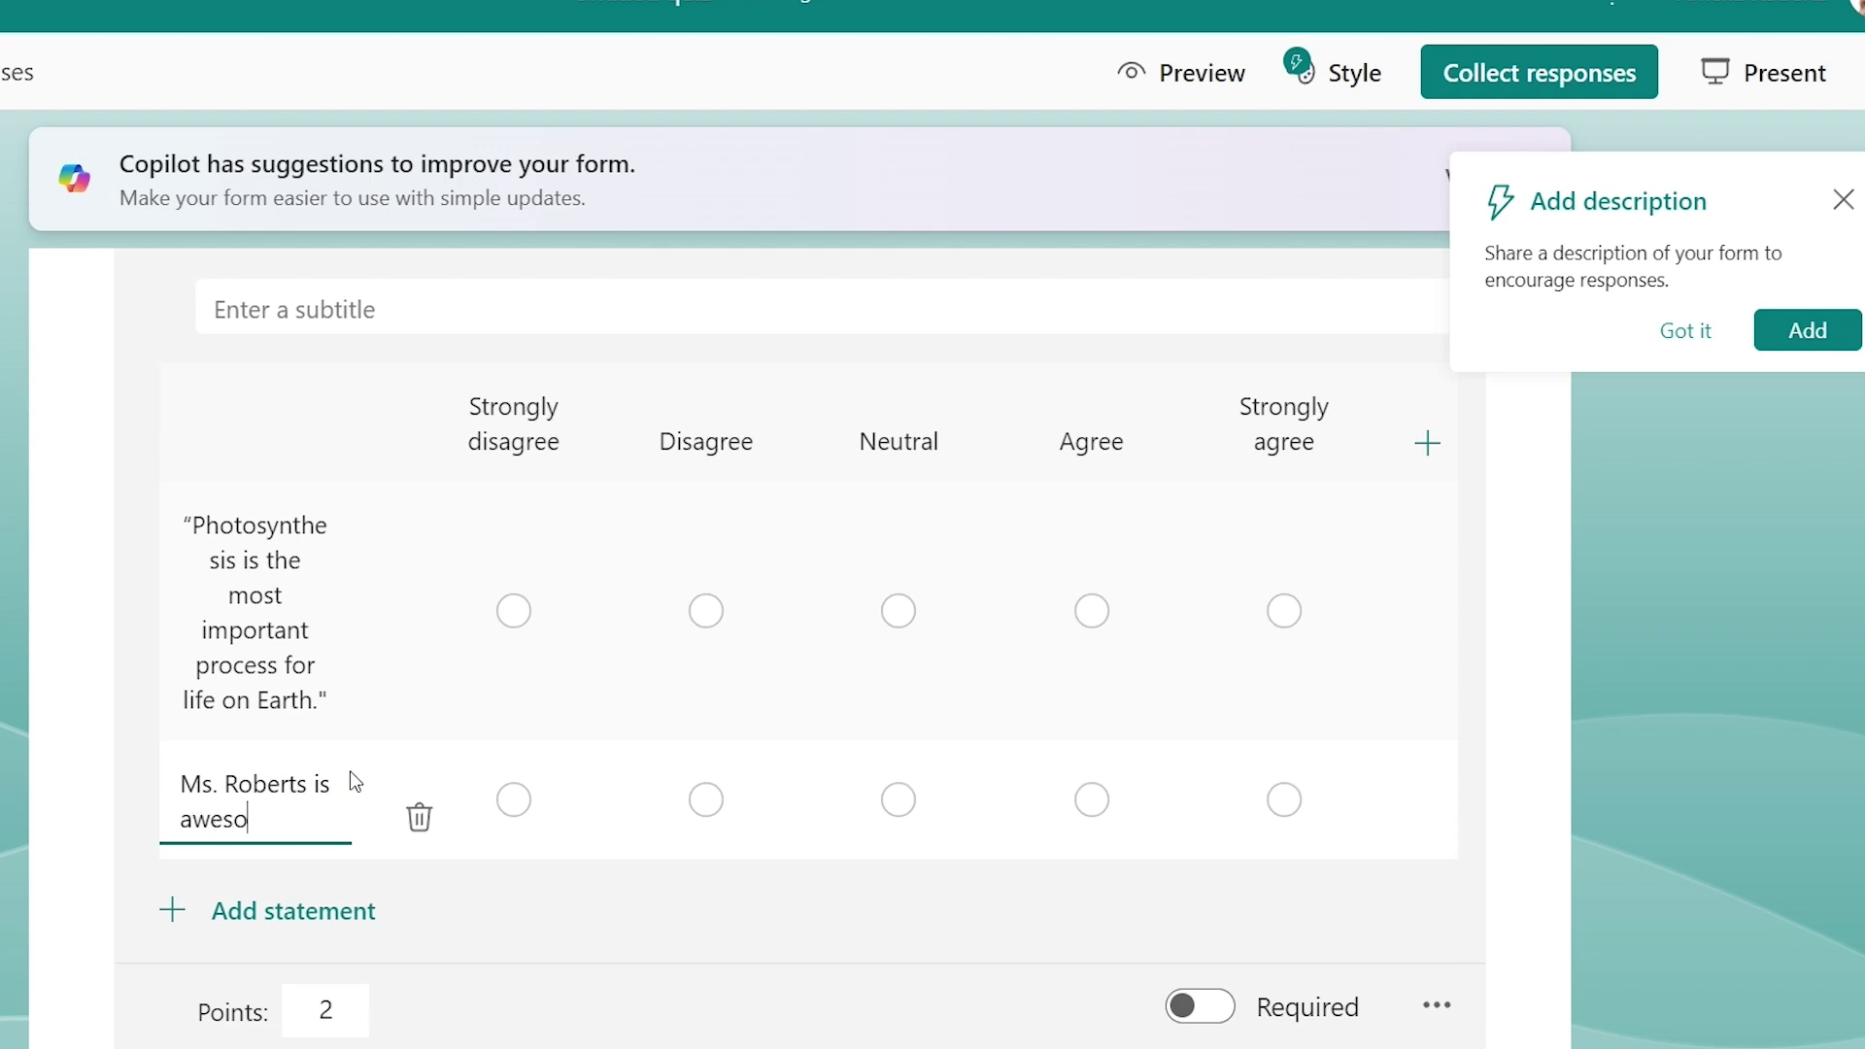
pyautogui.write('me!')
# Make question 4 required and change its points from 2 to 5
pyautogui.scroll(-2, 1563, 754)
pyautogui.scroll(1, 1557, 728)
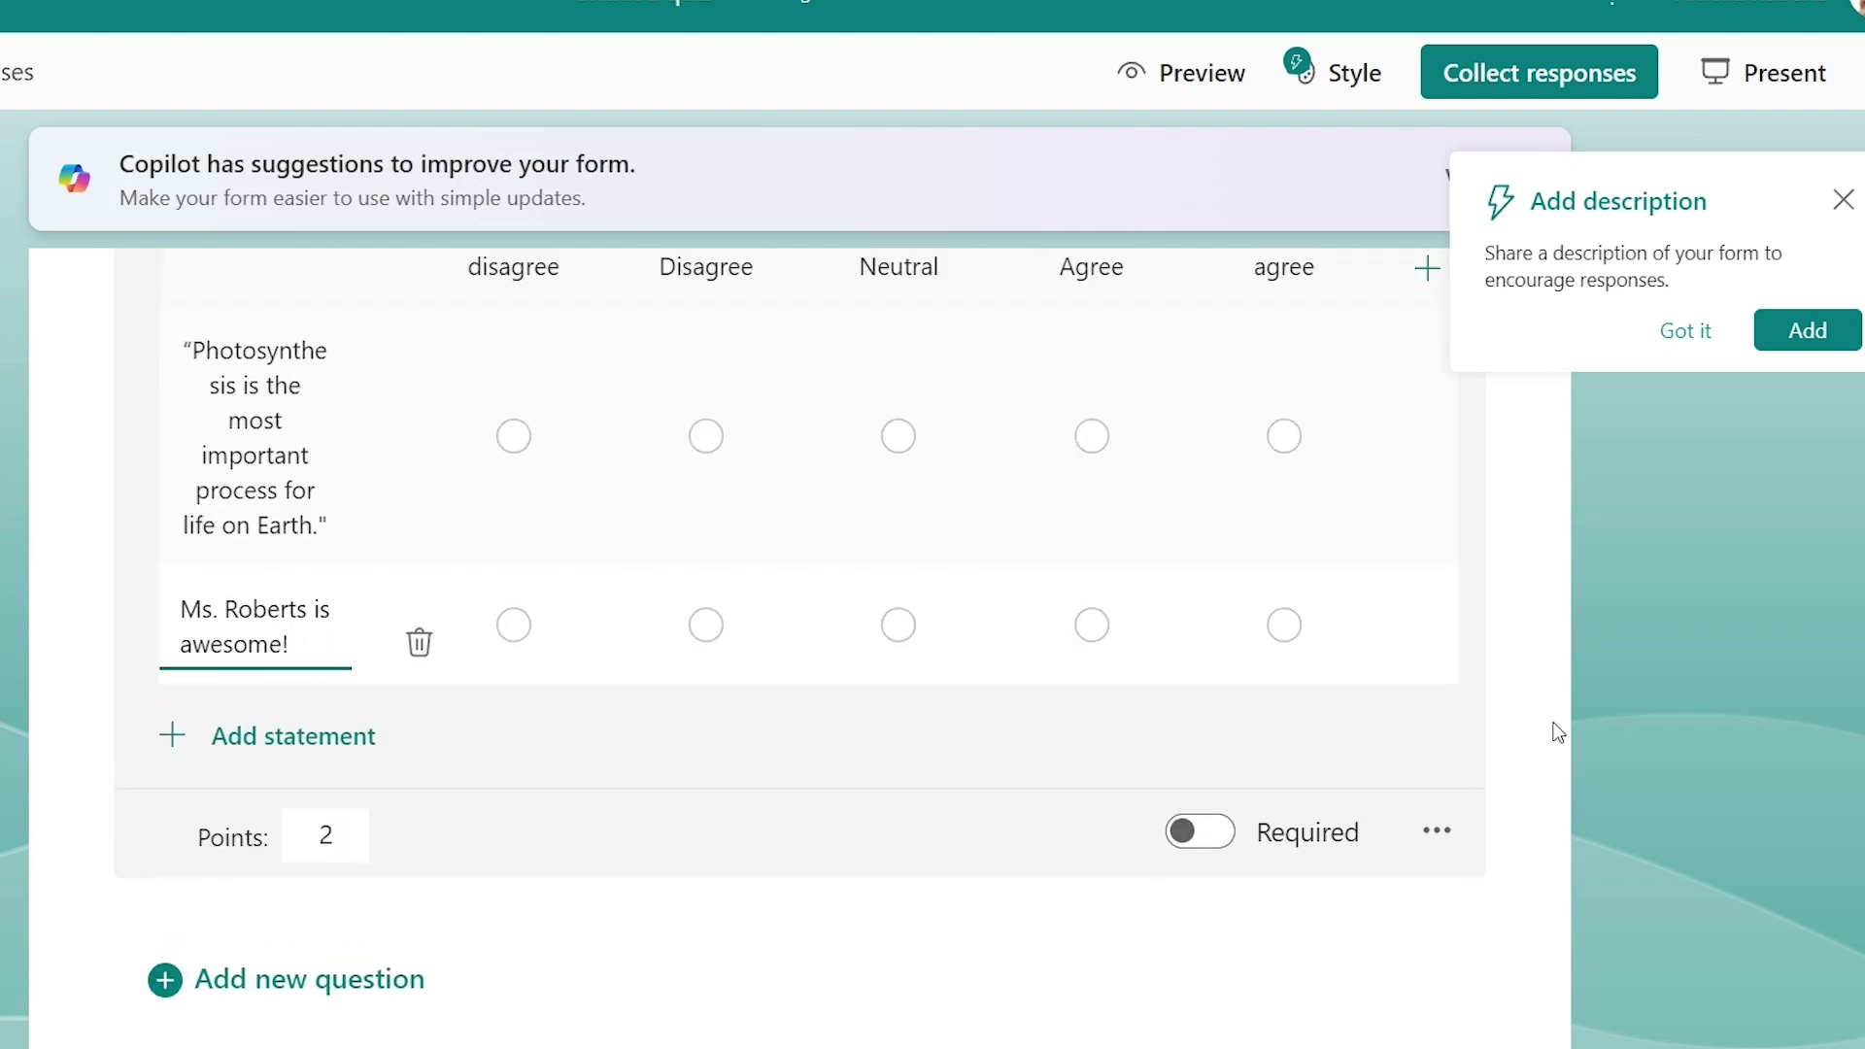
pyautogui.click(1211, 837)
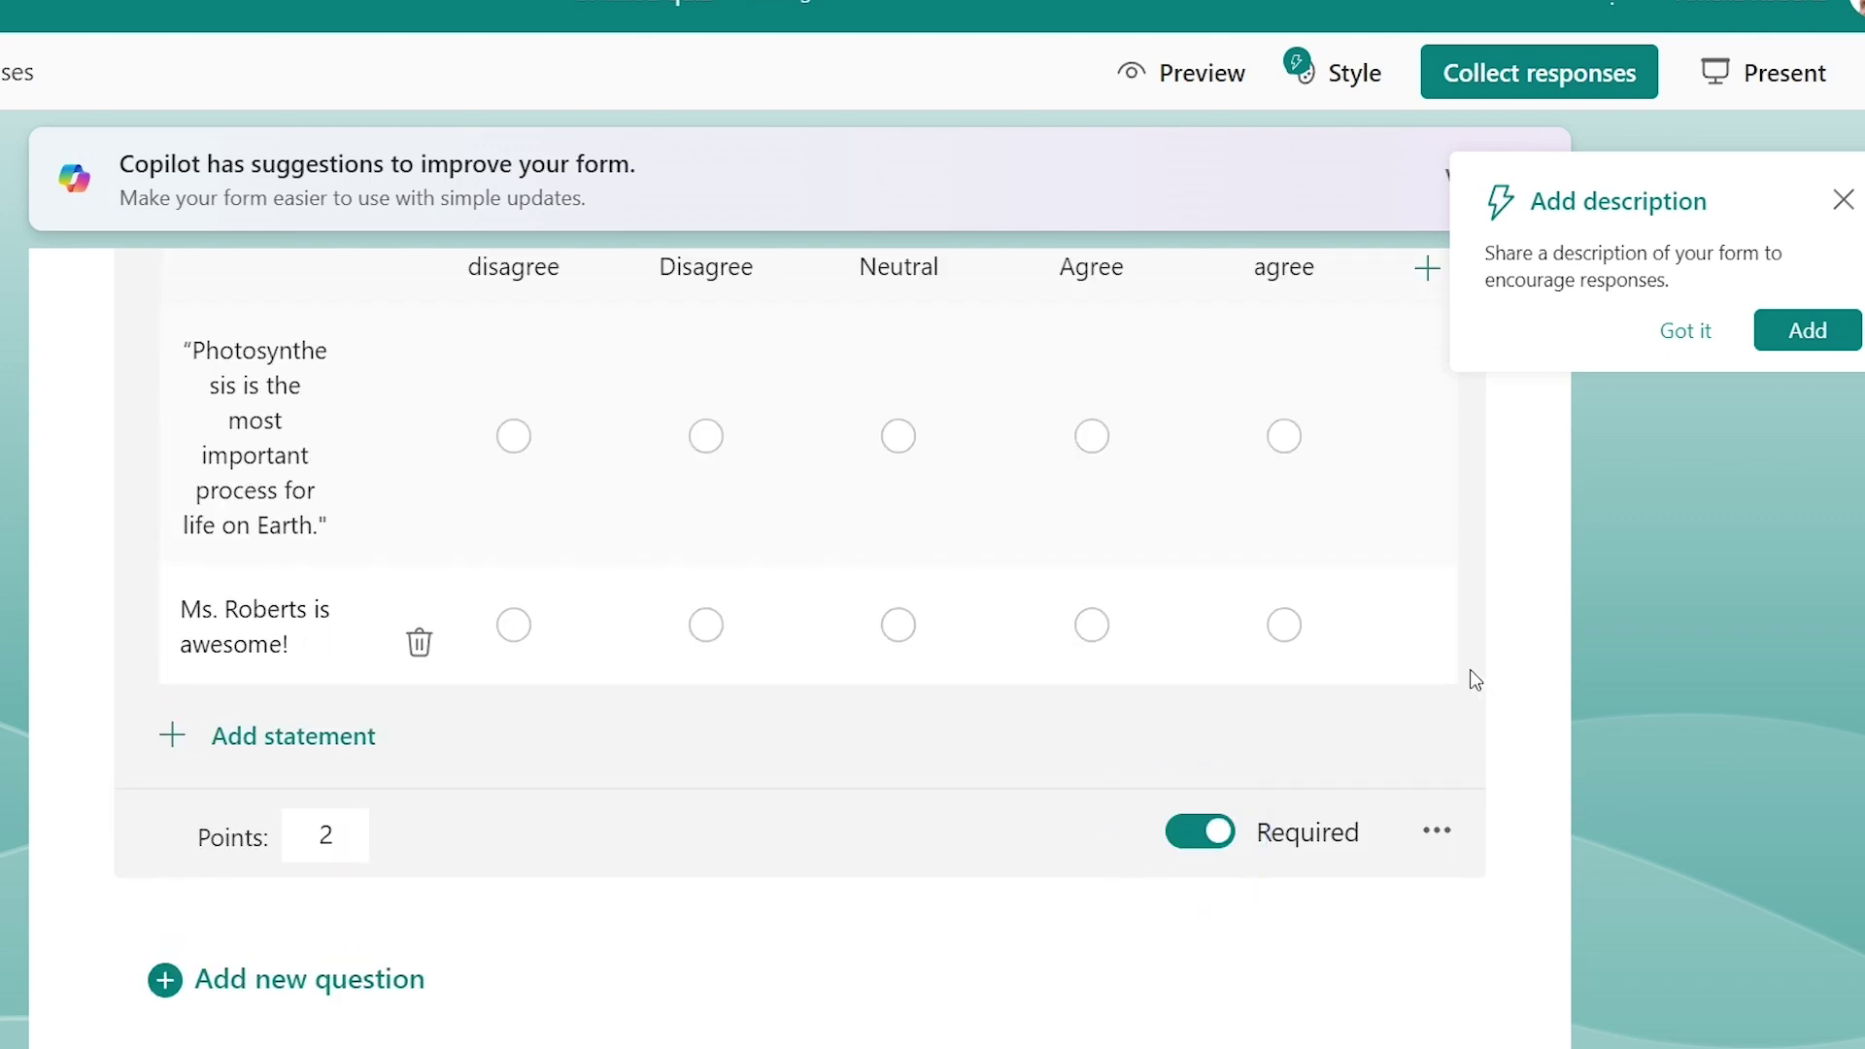
pyautogui.scroll(-2, 1468, 670)
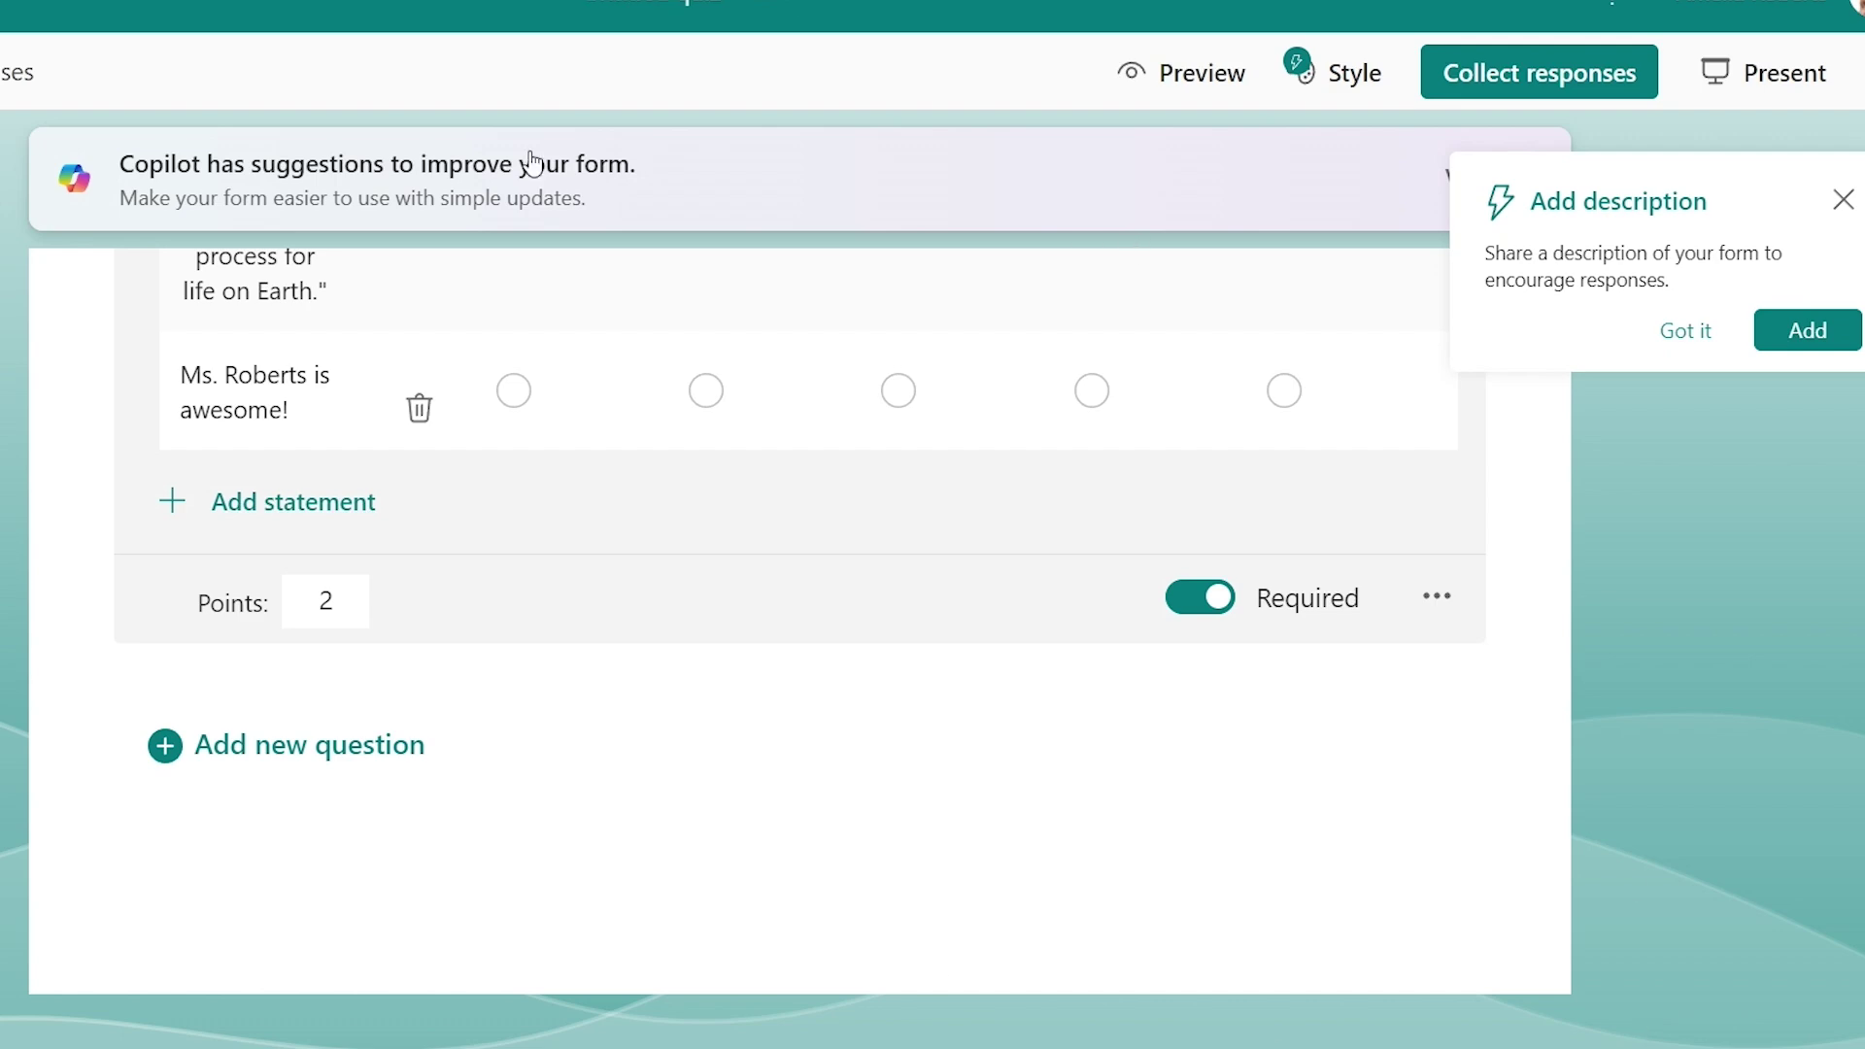
pyautogui.scroll(4, 652, 537)
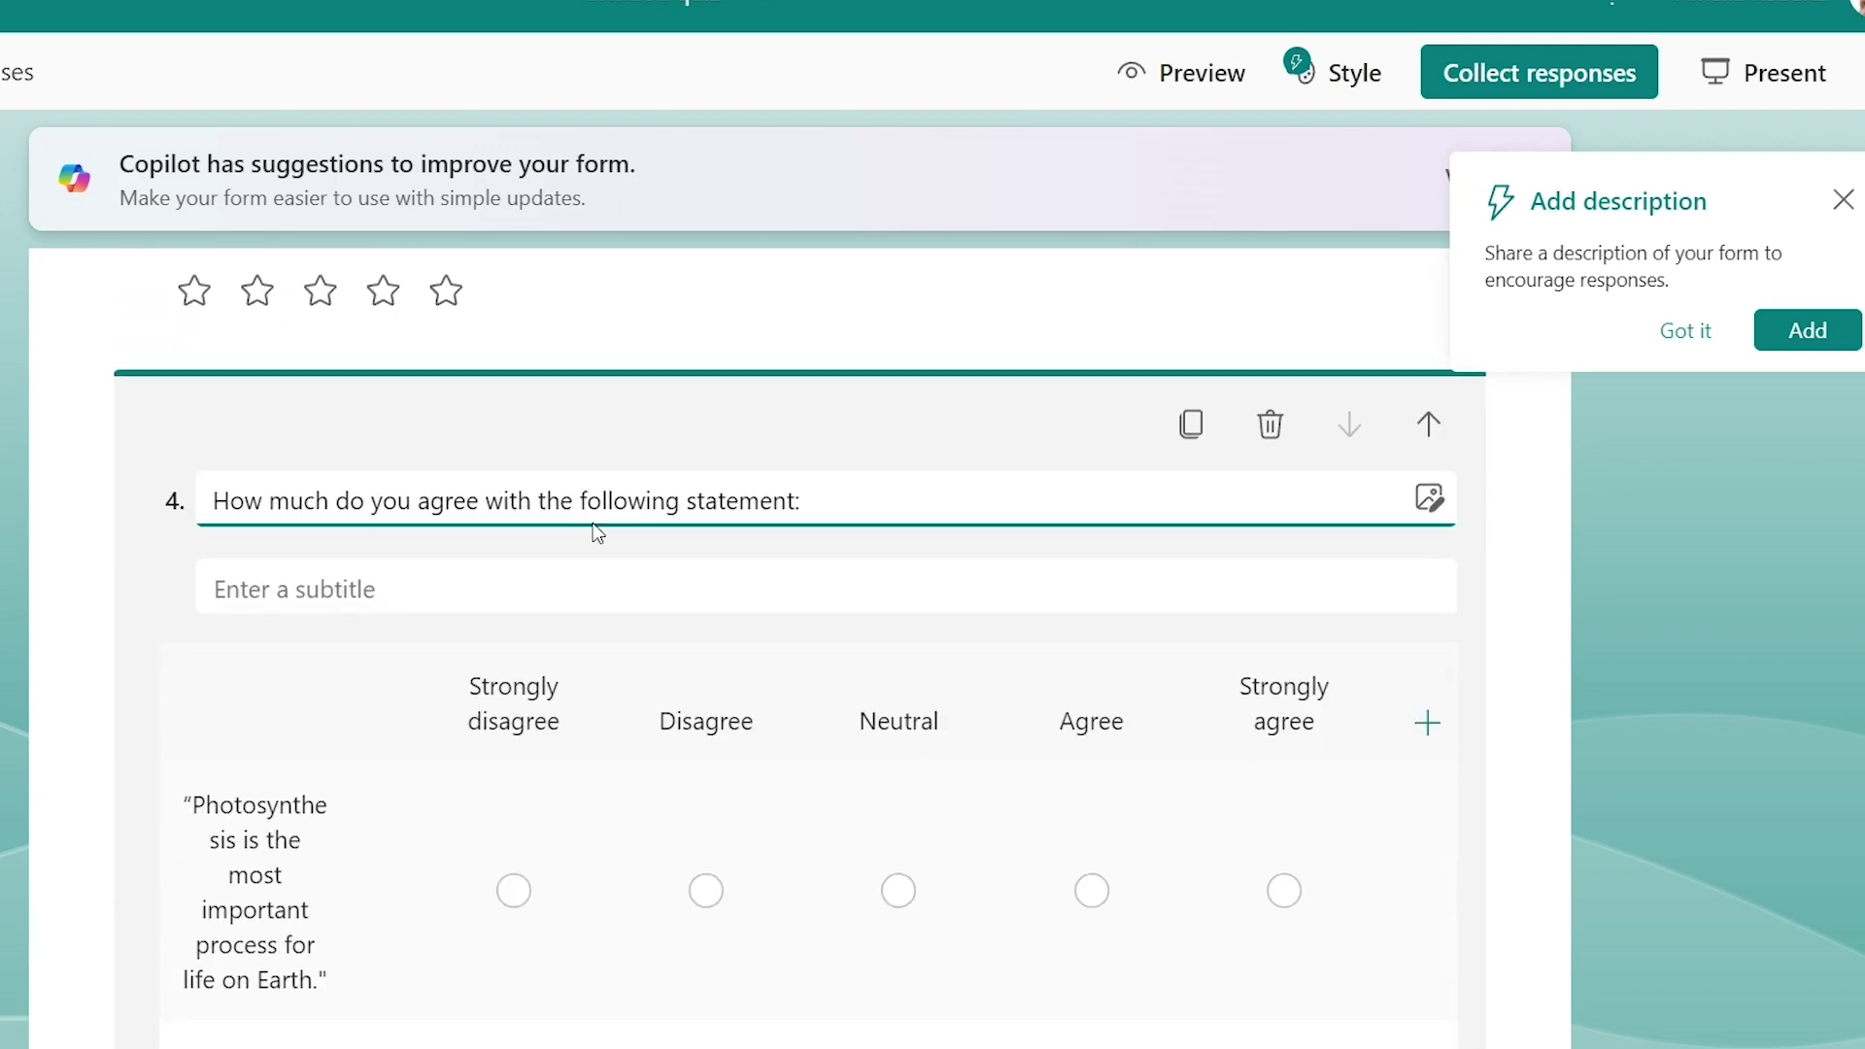
pyautogui.scroll(-4, 563, 531)
pyautogui.click(309, 608)
pyautogui.doubleClick(309, 608)
pyautogui.write('5')
pyautogui.click(166, 747)
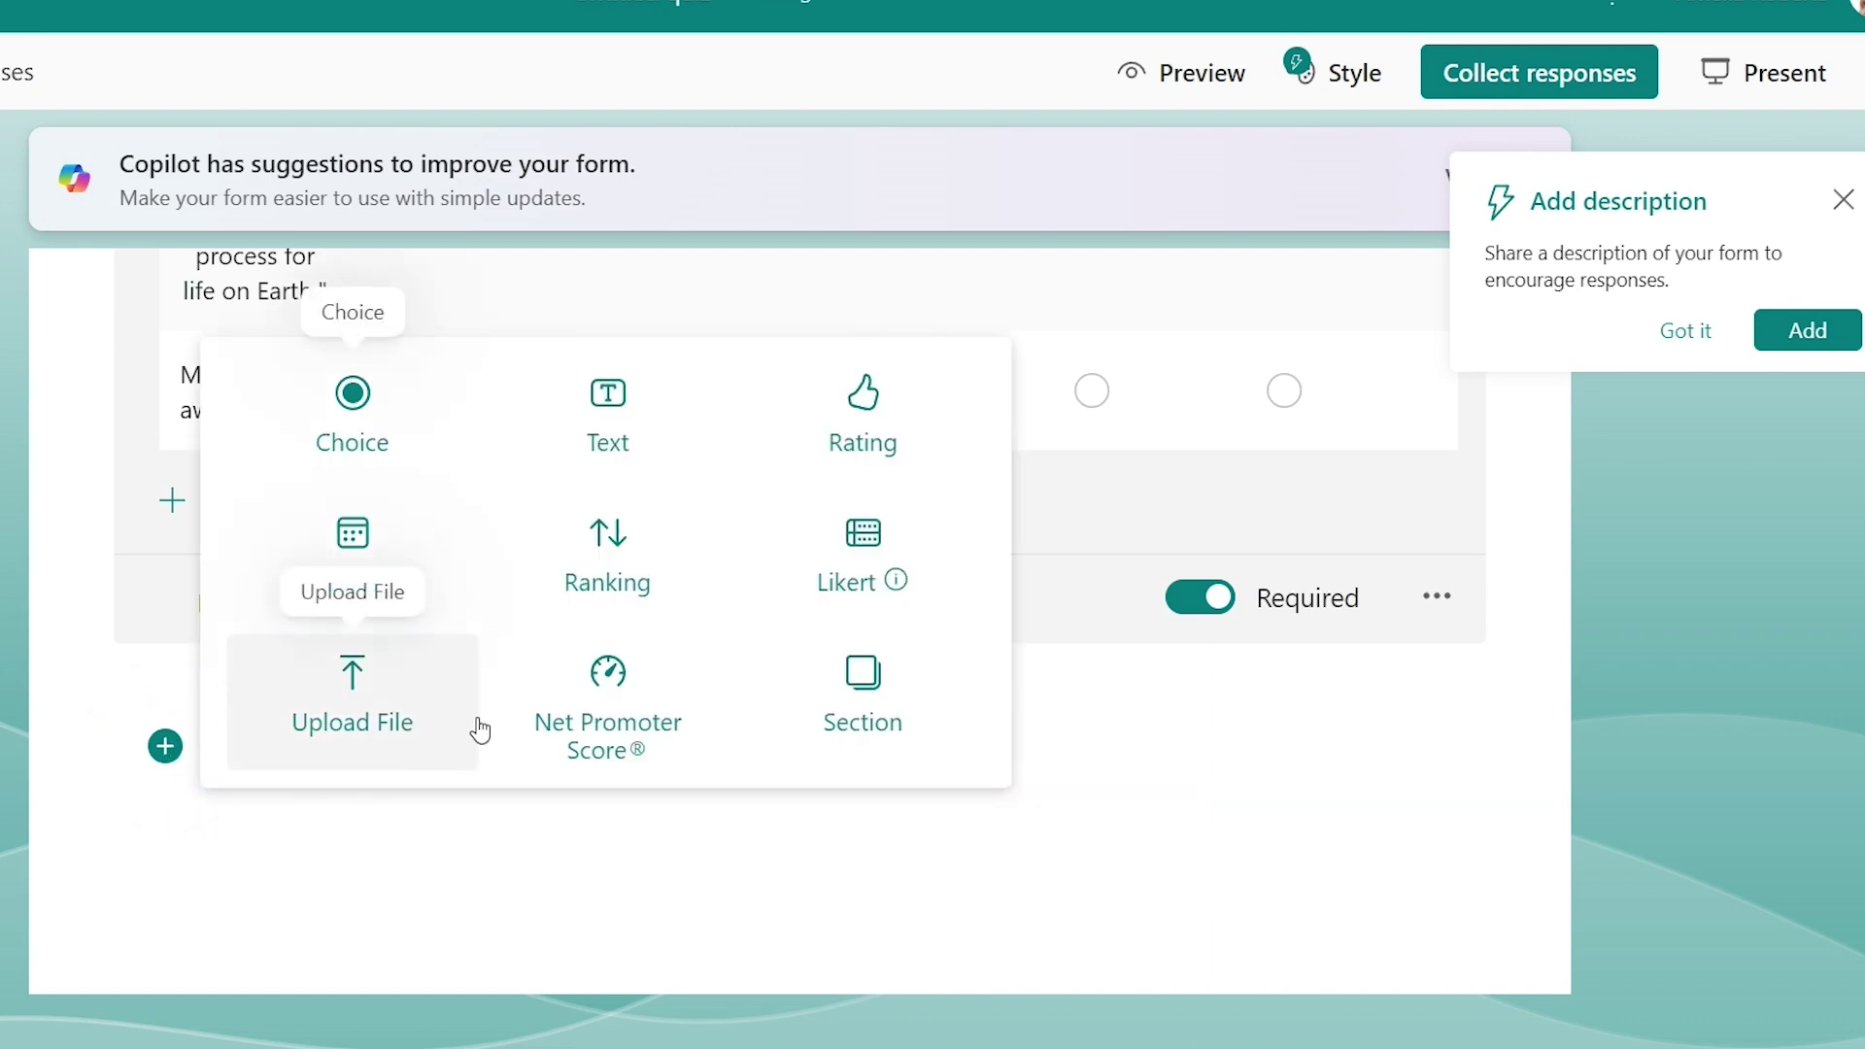
# Add ranking question 5 with pasted title and options (3x + 2), (2x + 5), (4x - 1)
pyautogui.click(599, 559)
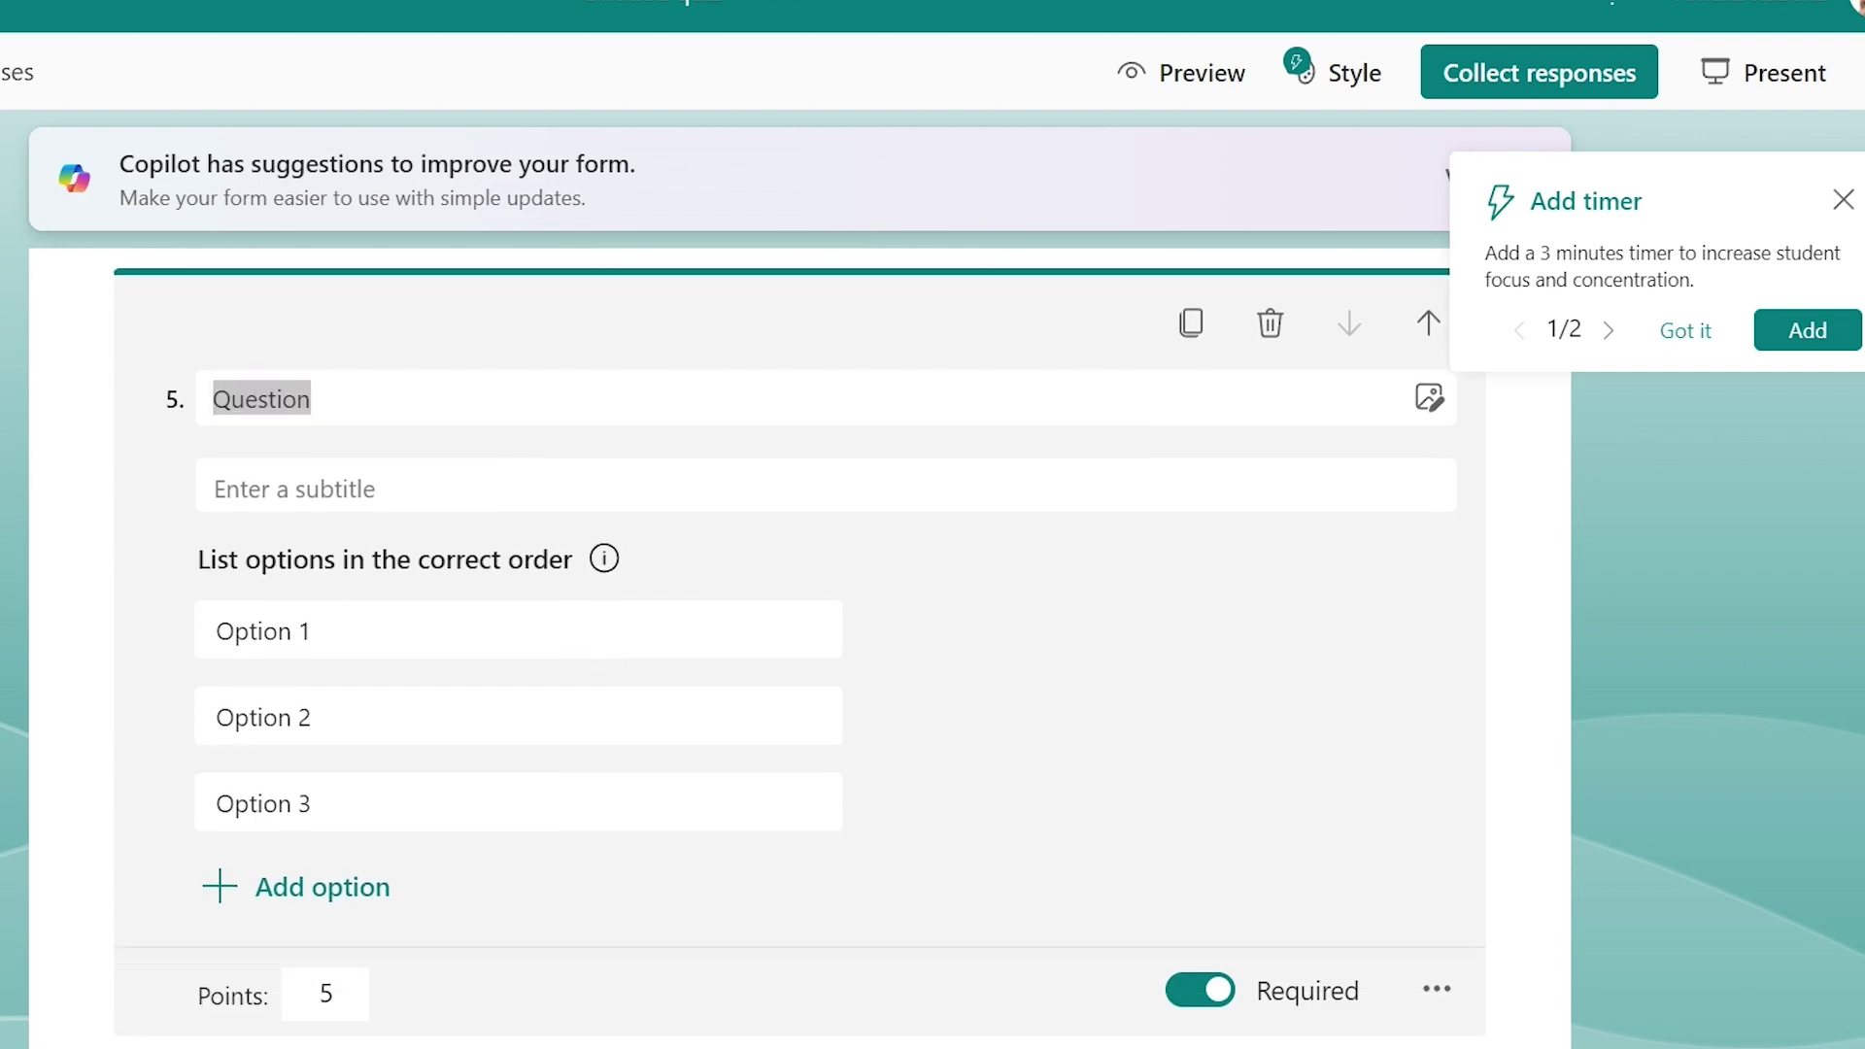
pyautogui.click(391, 402)
pyautogui.write('Rank the following expressions from smallest to largest:')
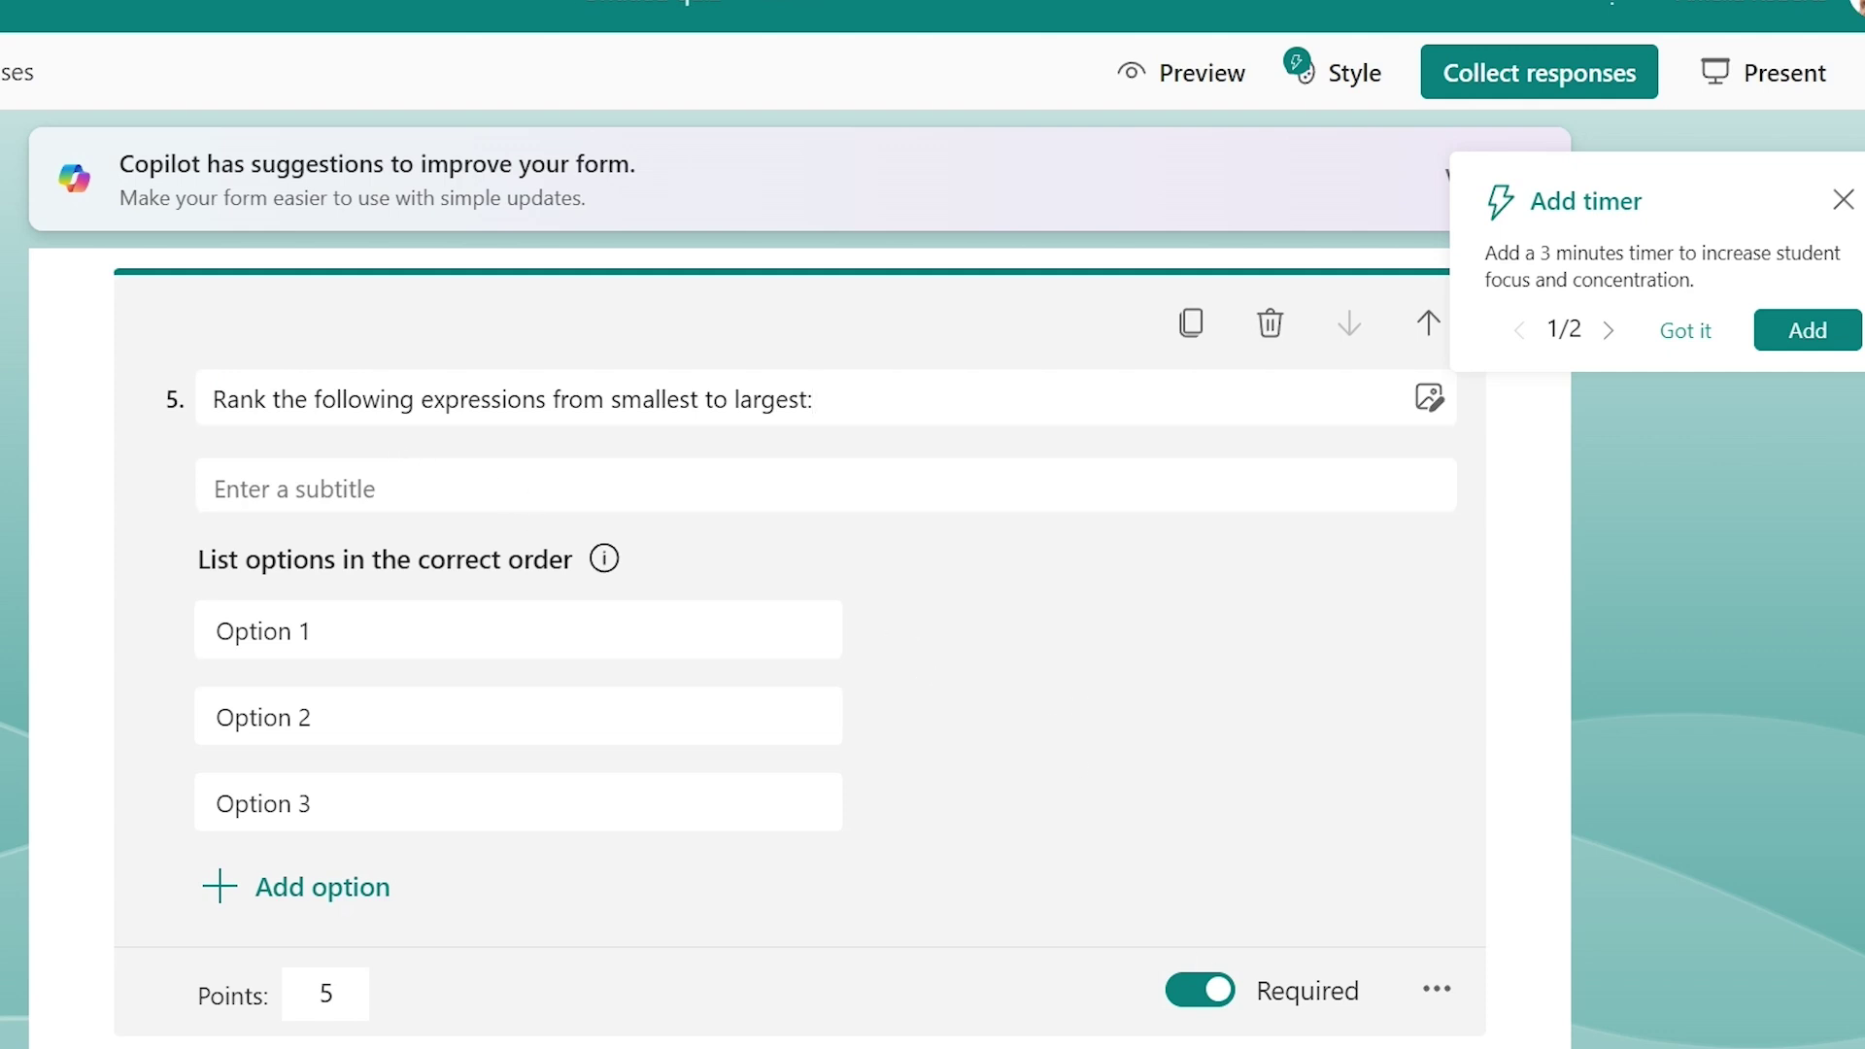
pyautogui.click(407, 607)
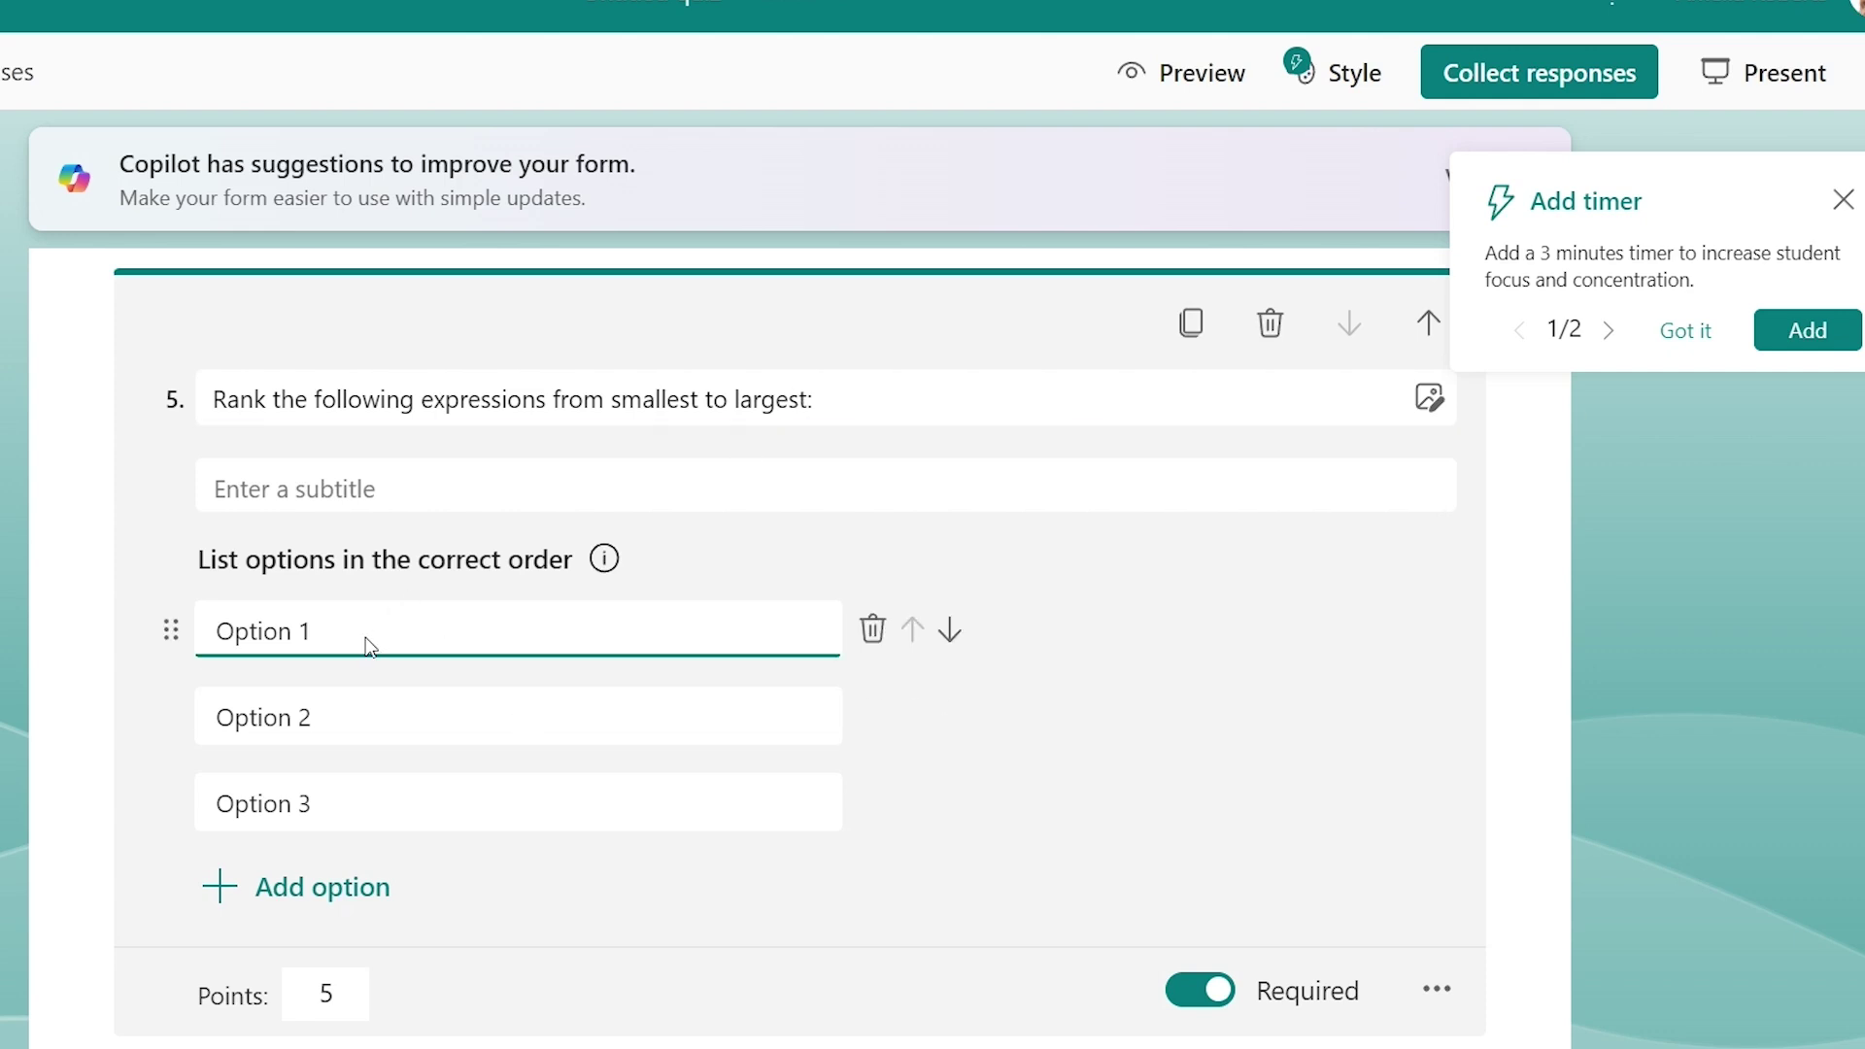
pyautogui.write('( 3x + 2 )')
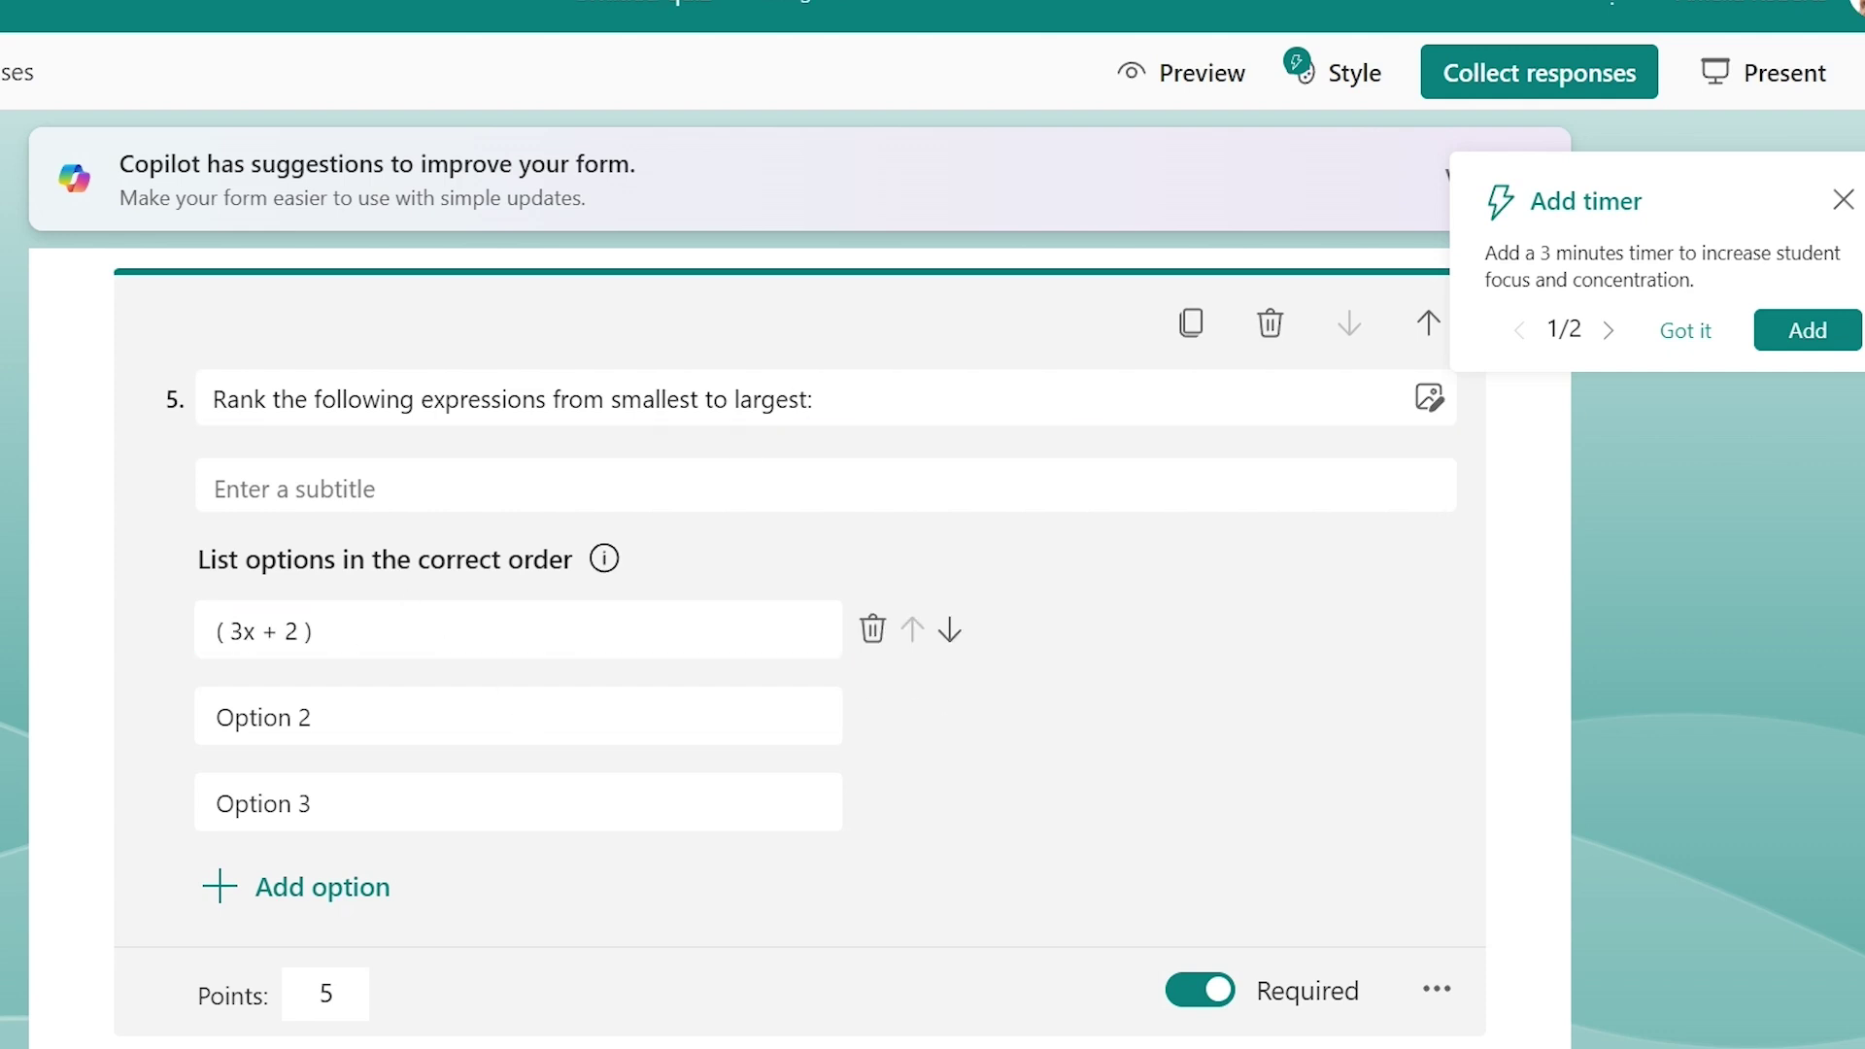
pyautogui.click(292, 707)
pyautogui.write('( 2x + 5 )')
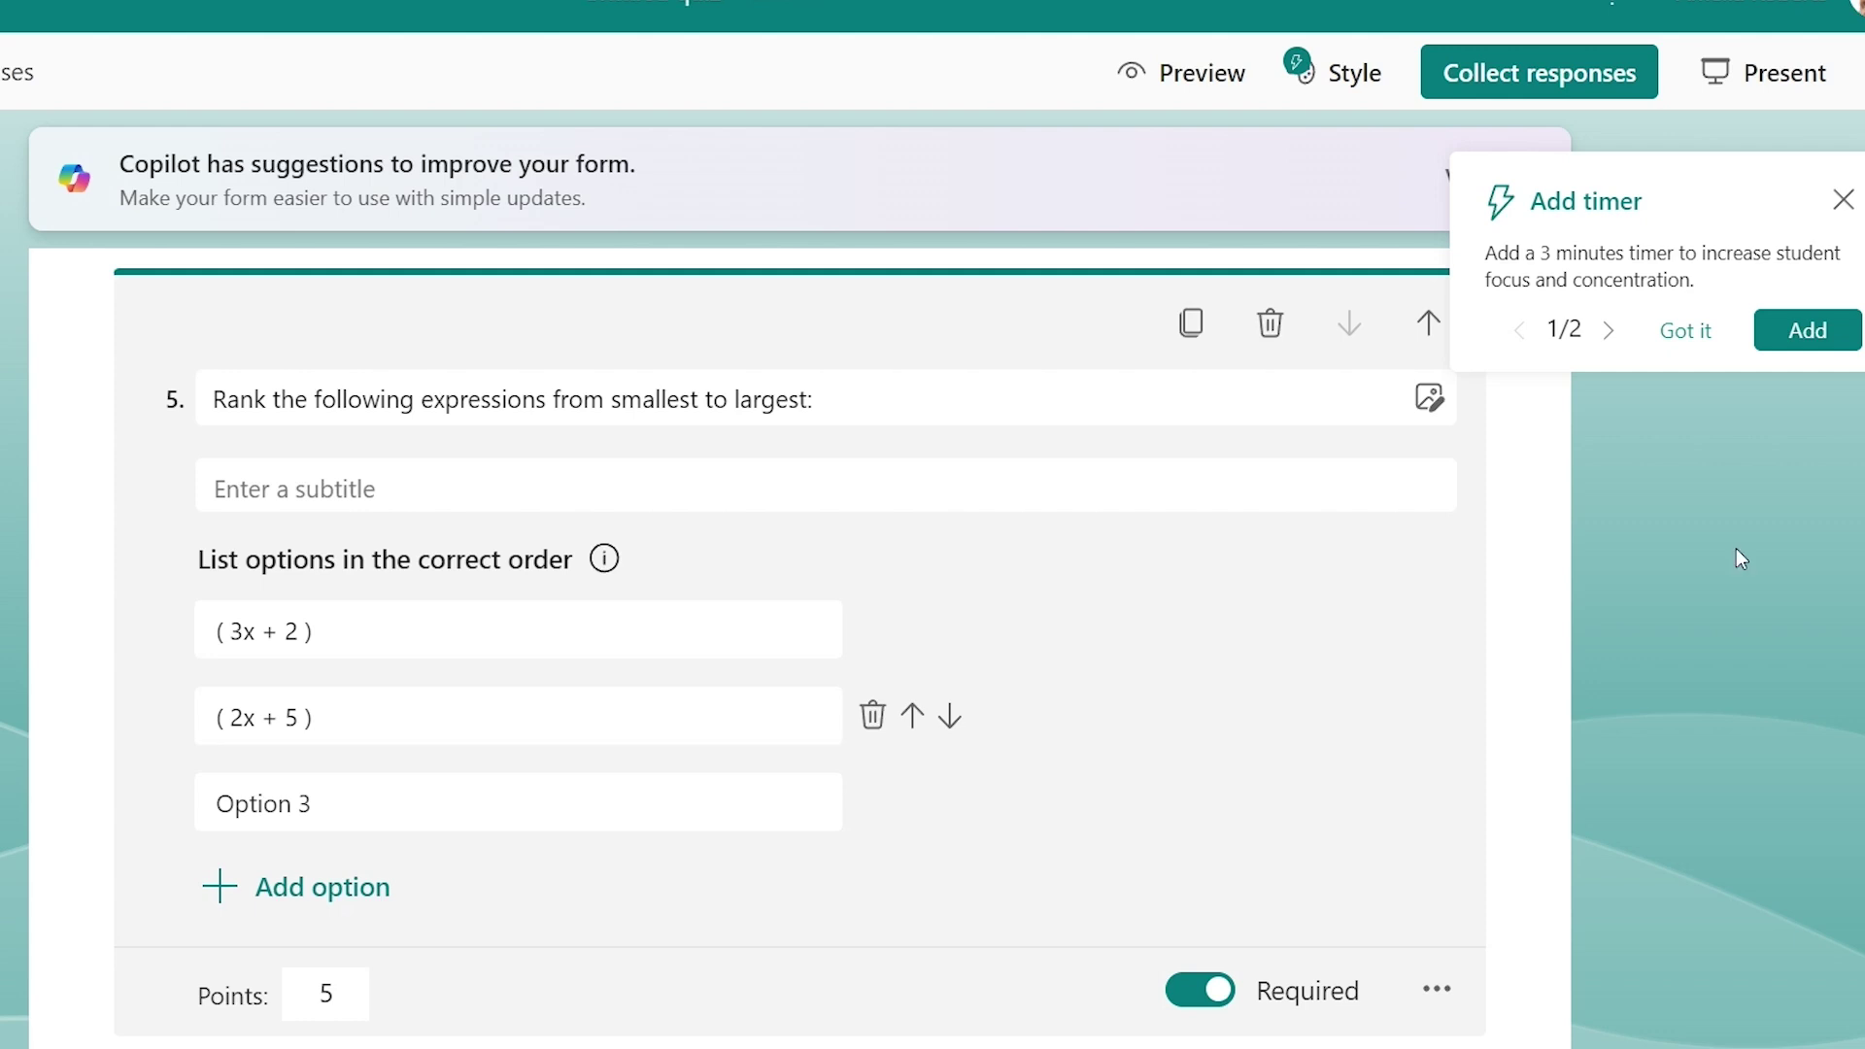
pyautogui.click(239, 804)
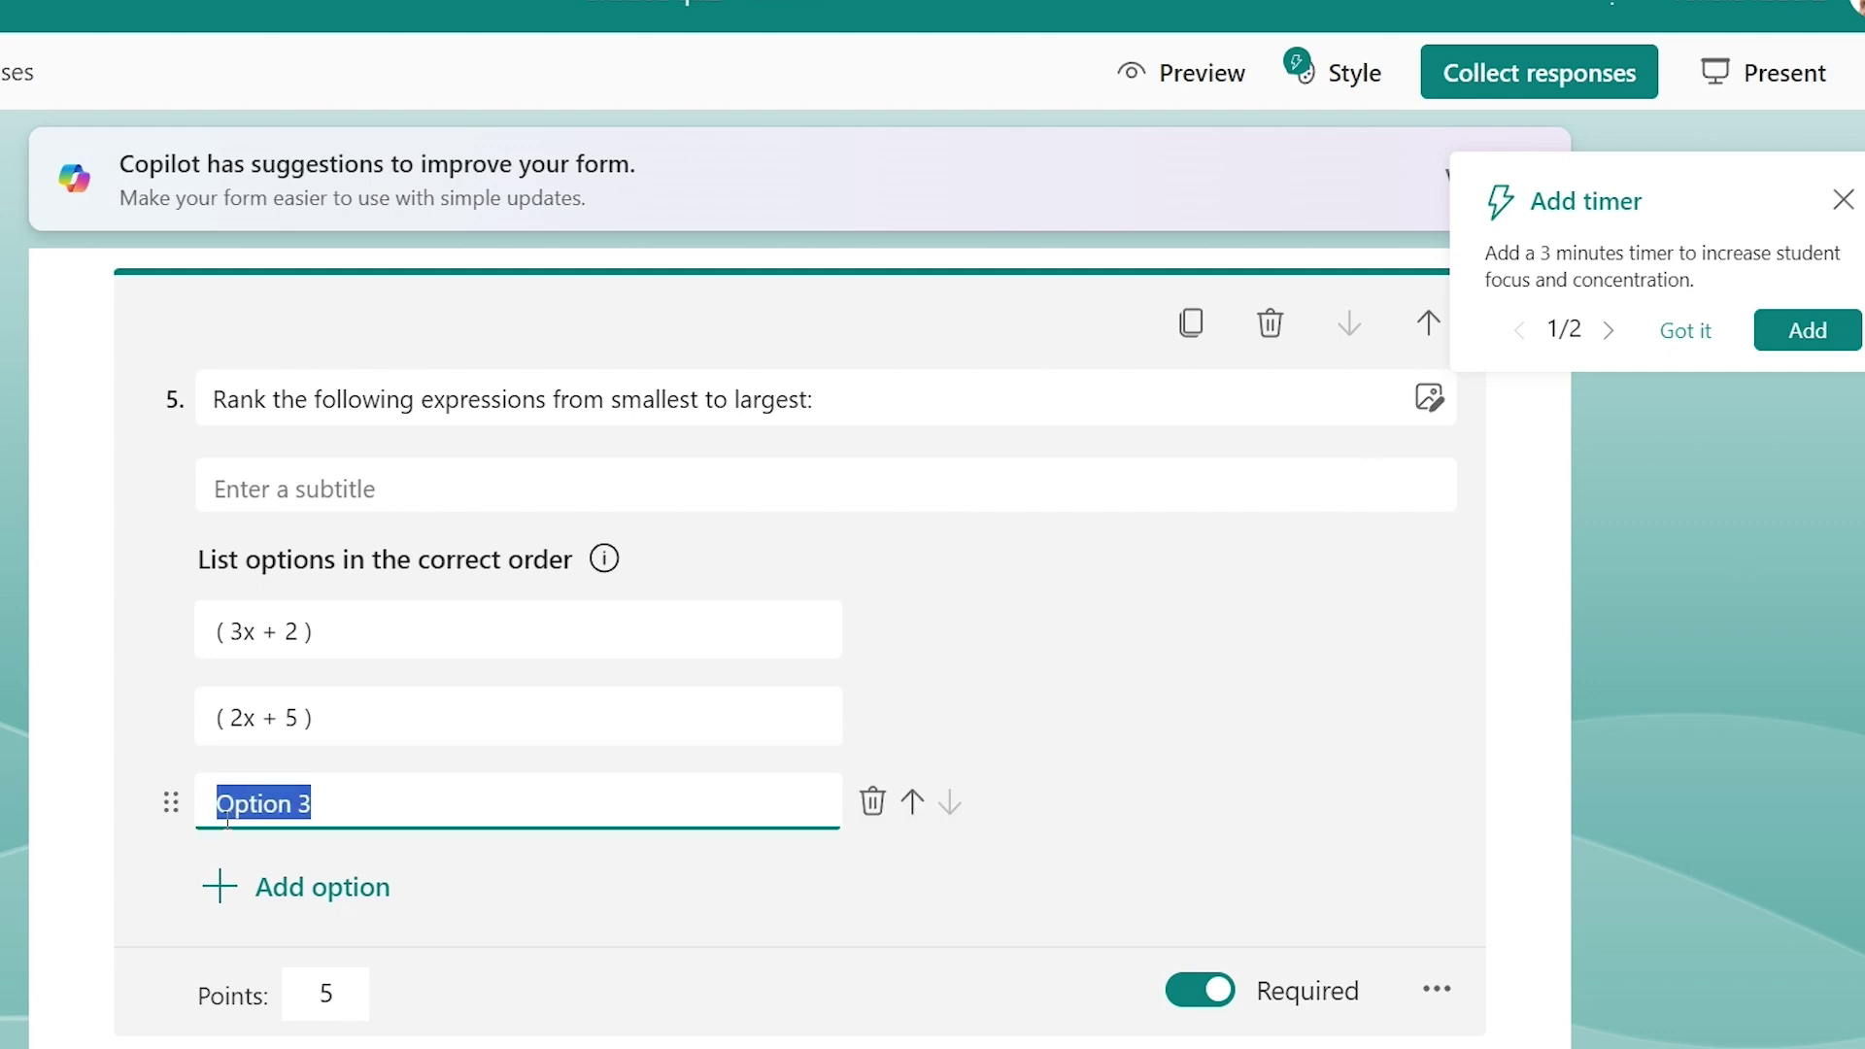
pyautogui.write('( 4x - 1 )')
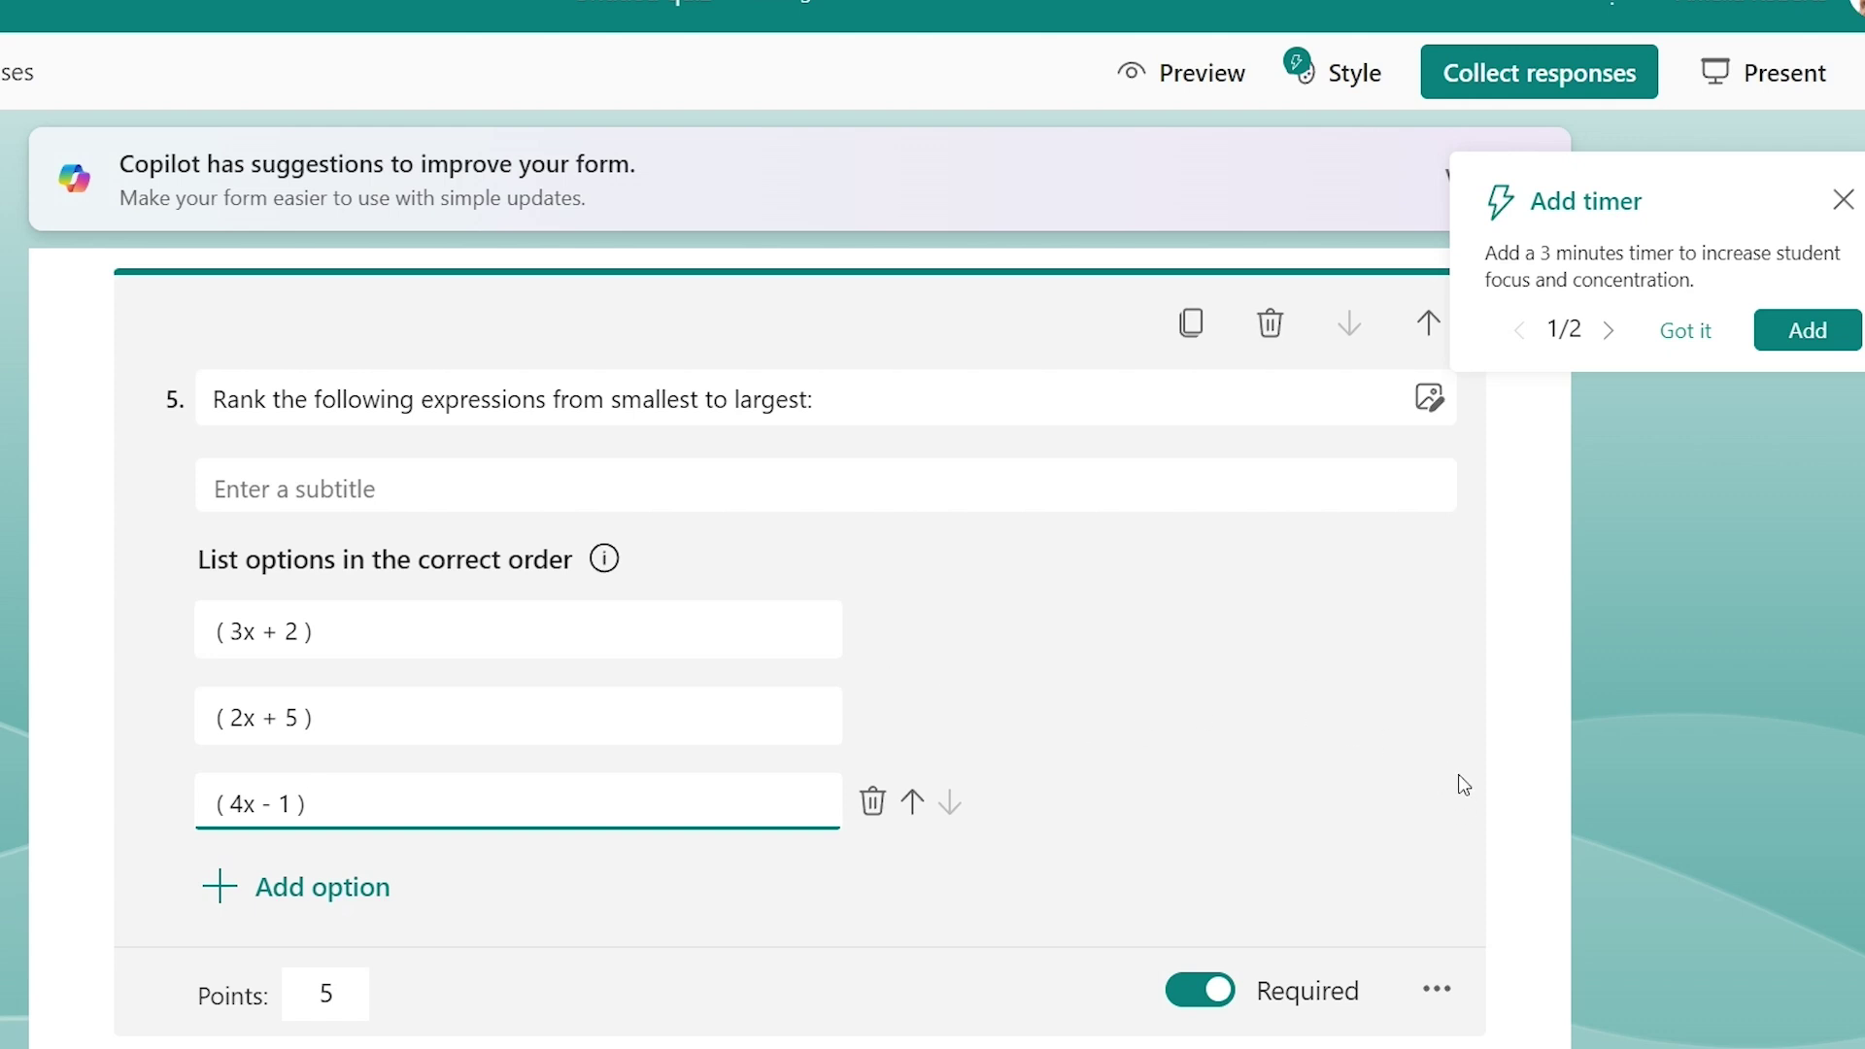
# Test reordering by dragging (4x - 1) above (2x + 5), then back to the bottom
pyautogui.scroll(-2, 1501, 806)
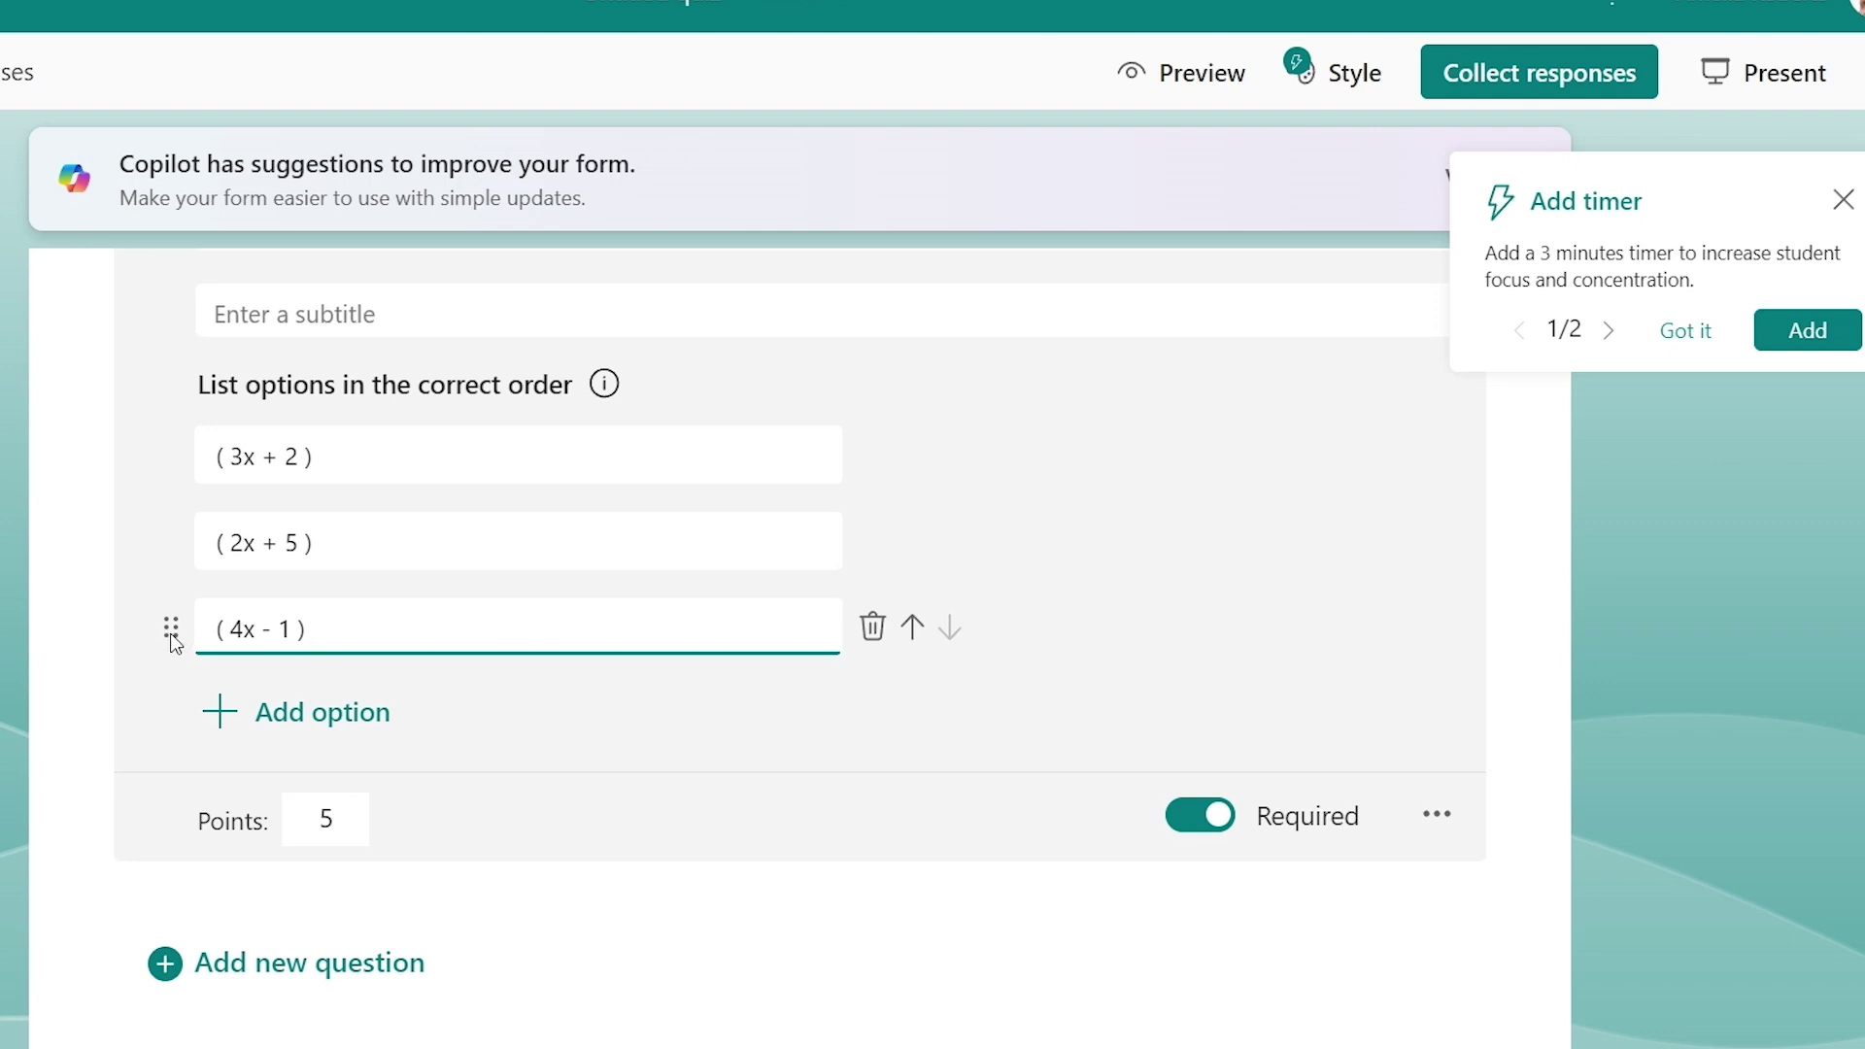
pyautogui.moveTo(177, 638); pyautogui.dragTo(188, 448)
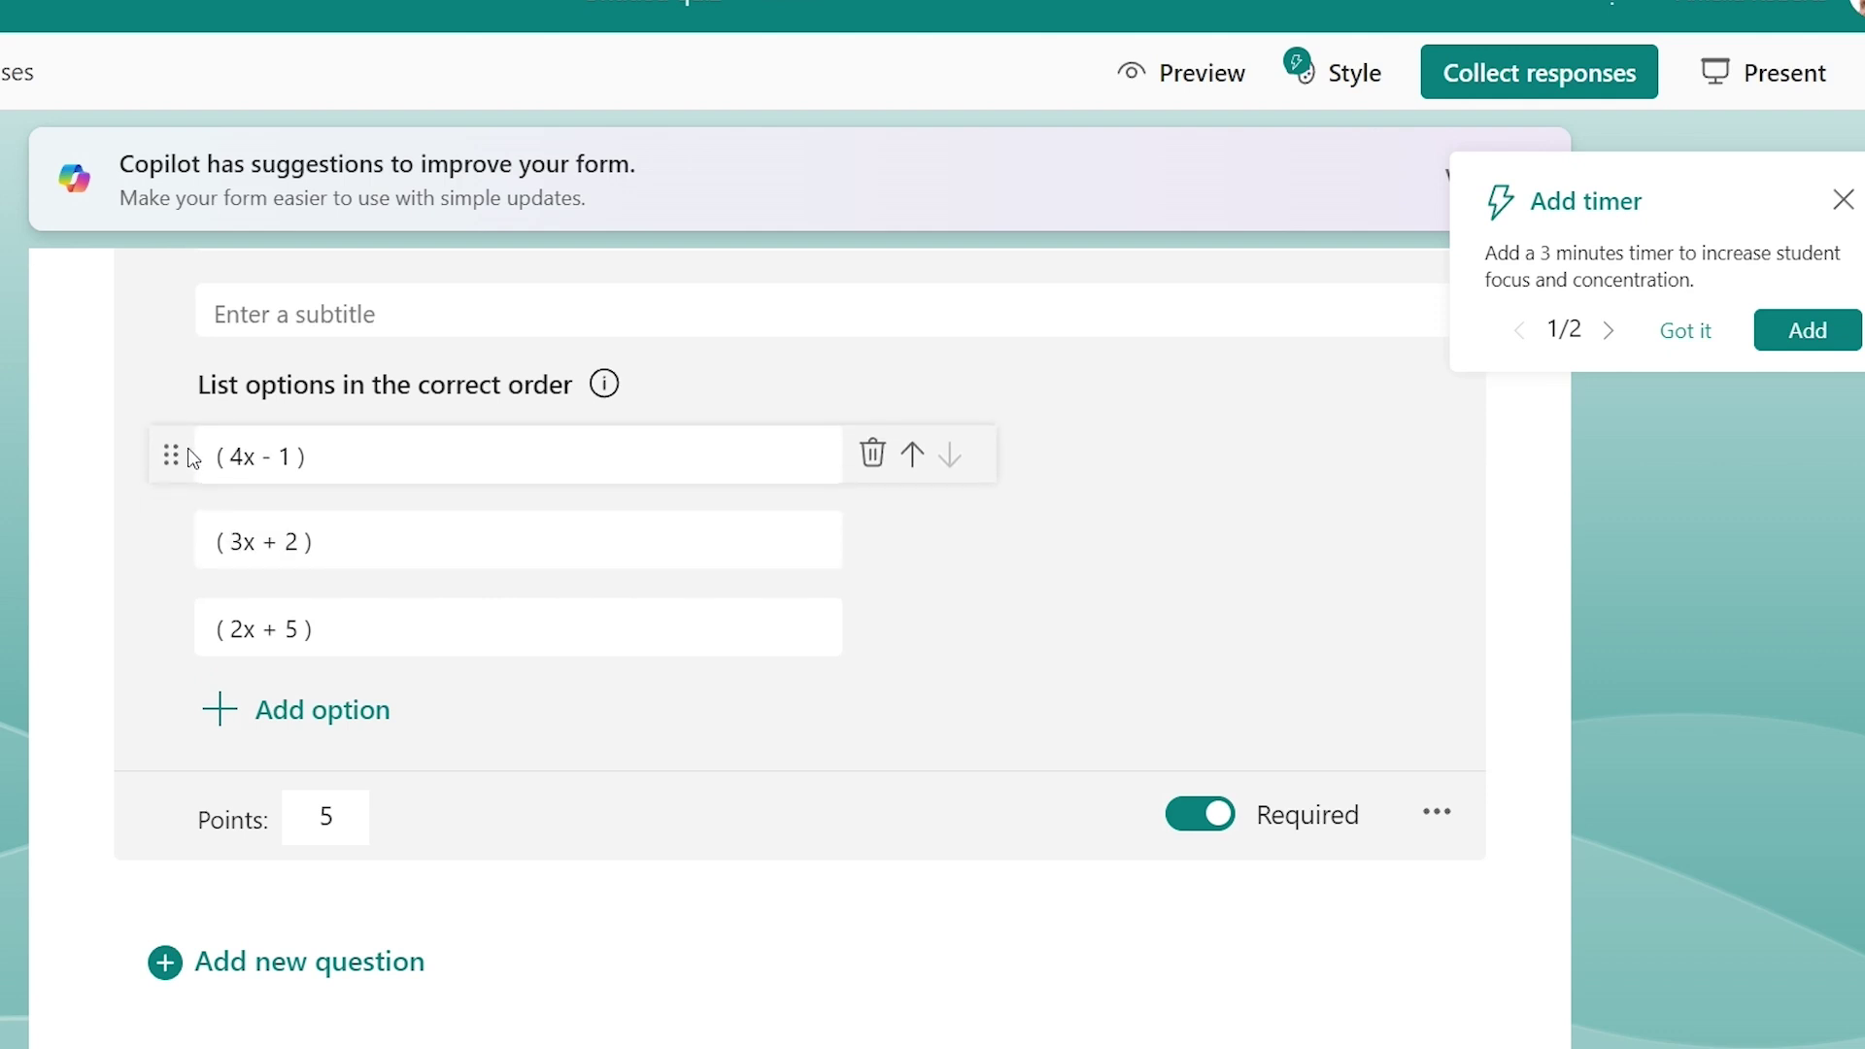
pyautogui.scroll(3, 190, 453)
pyautogui.scroll(-3, 276, 497)
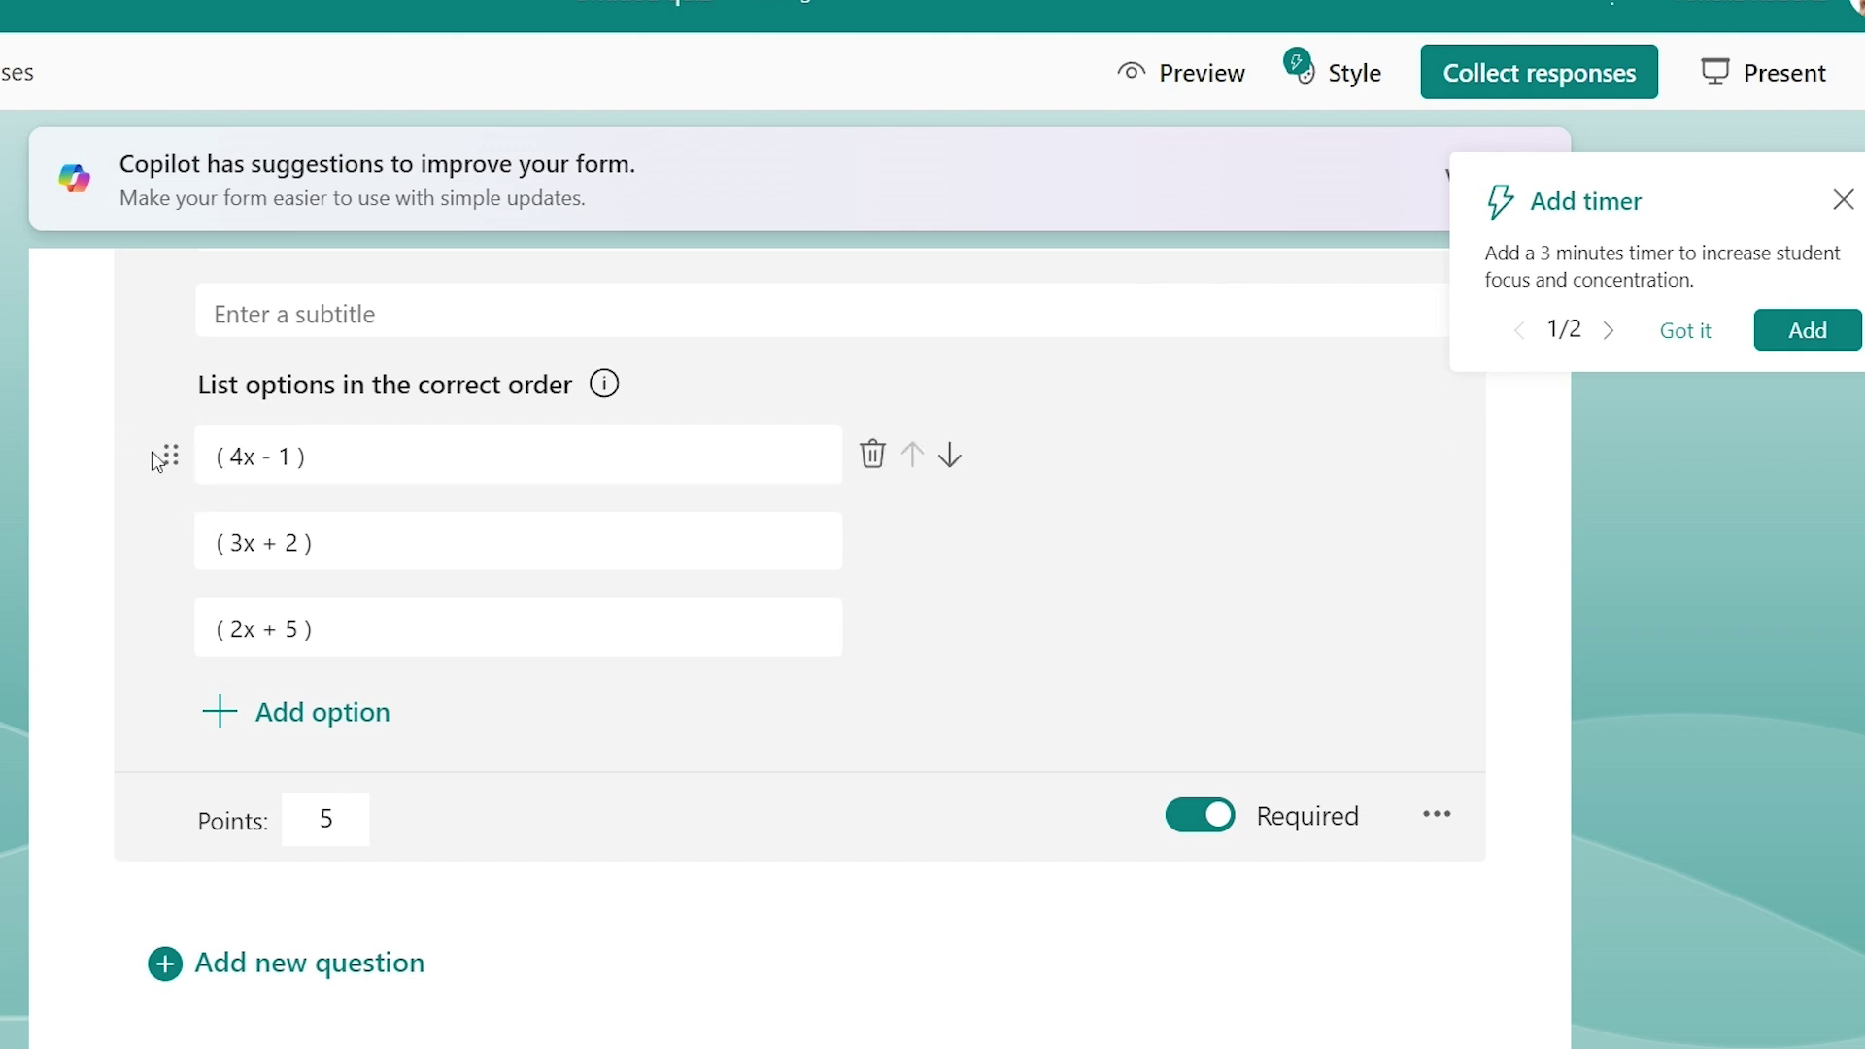
pyautogui.moveTo(174, 456); pyautogui.dragTo(202, 714)
pyautogui.scroll(-2, 1506, 657)
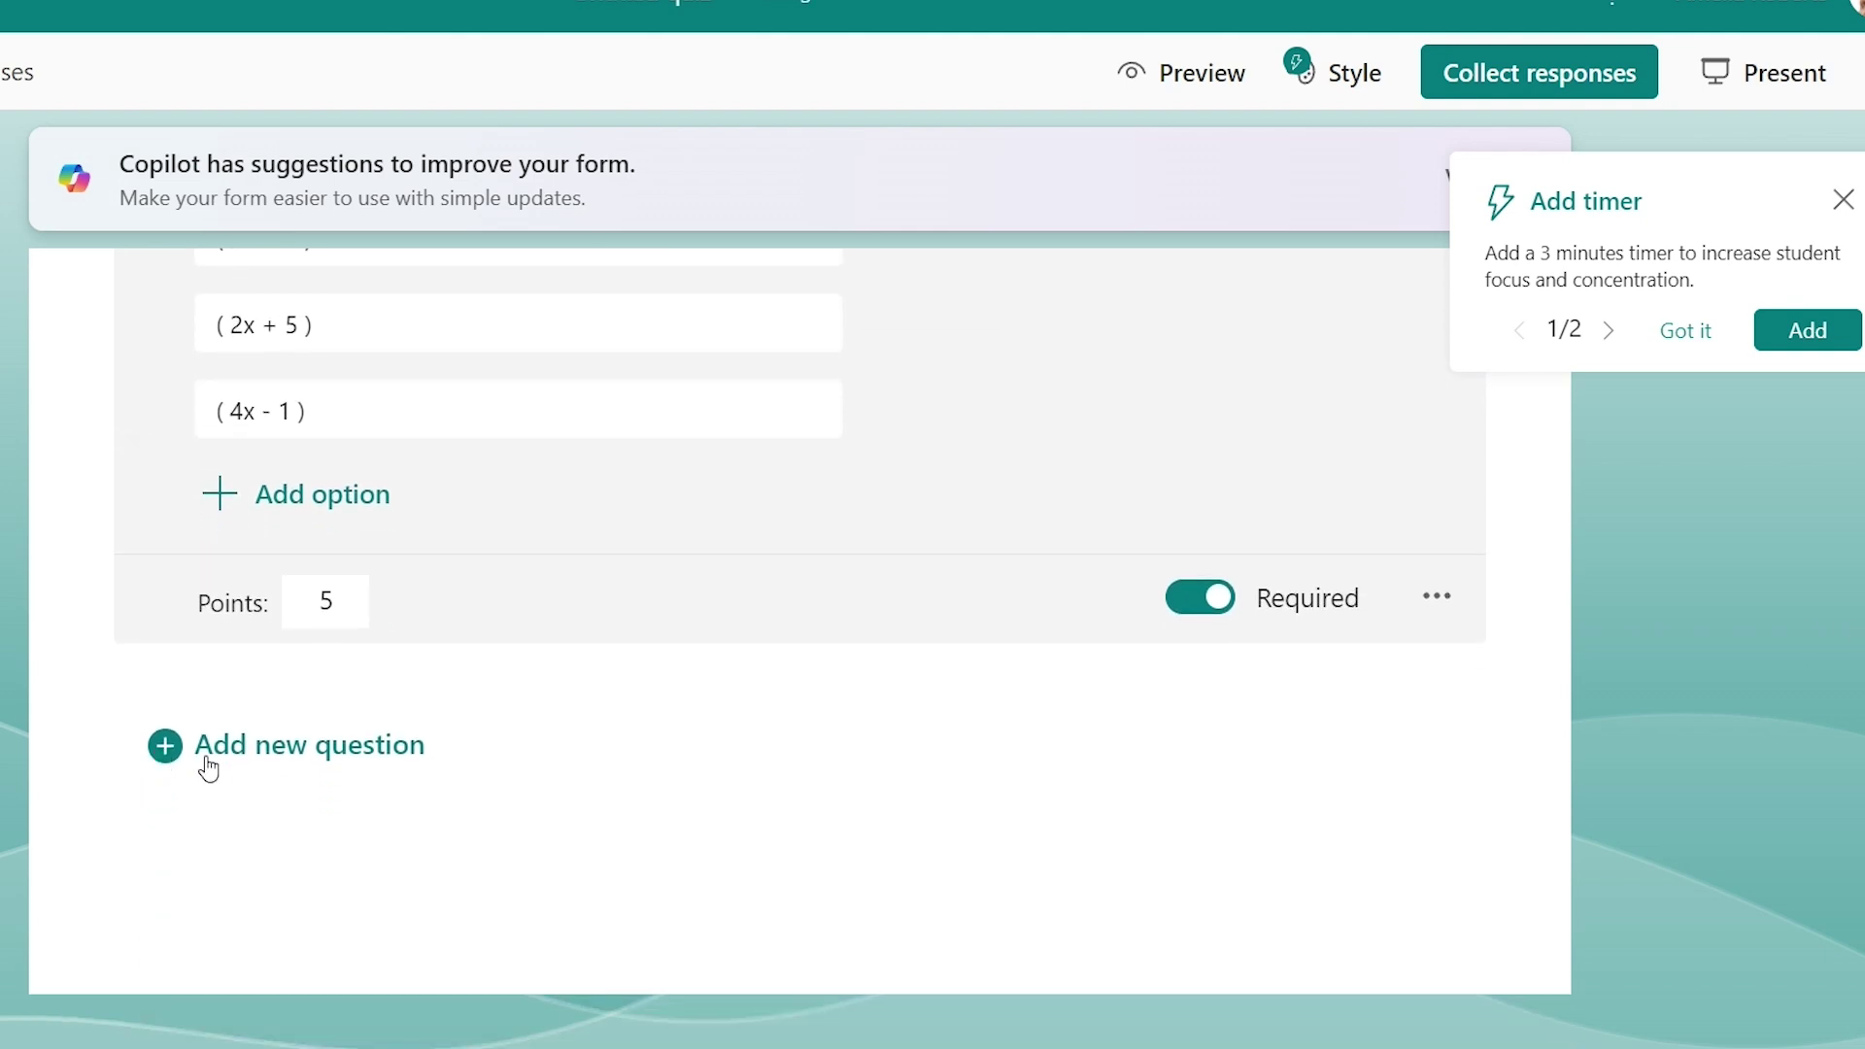
# Add date question 6 asking when To Kill a Mockingbird was first published
pyautogui.click(277, 746)
pyautogui.click(167, 748)
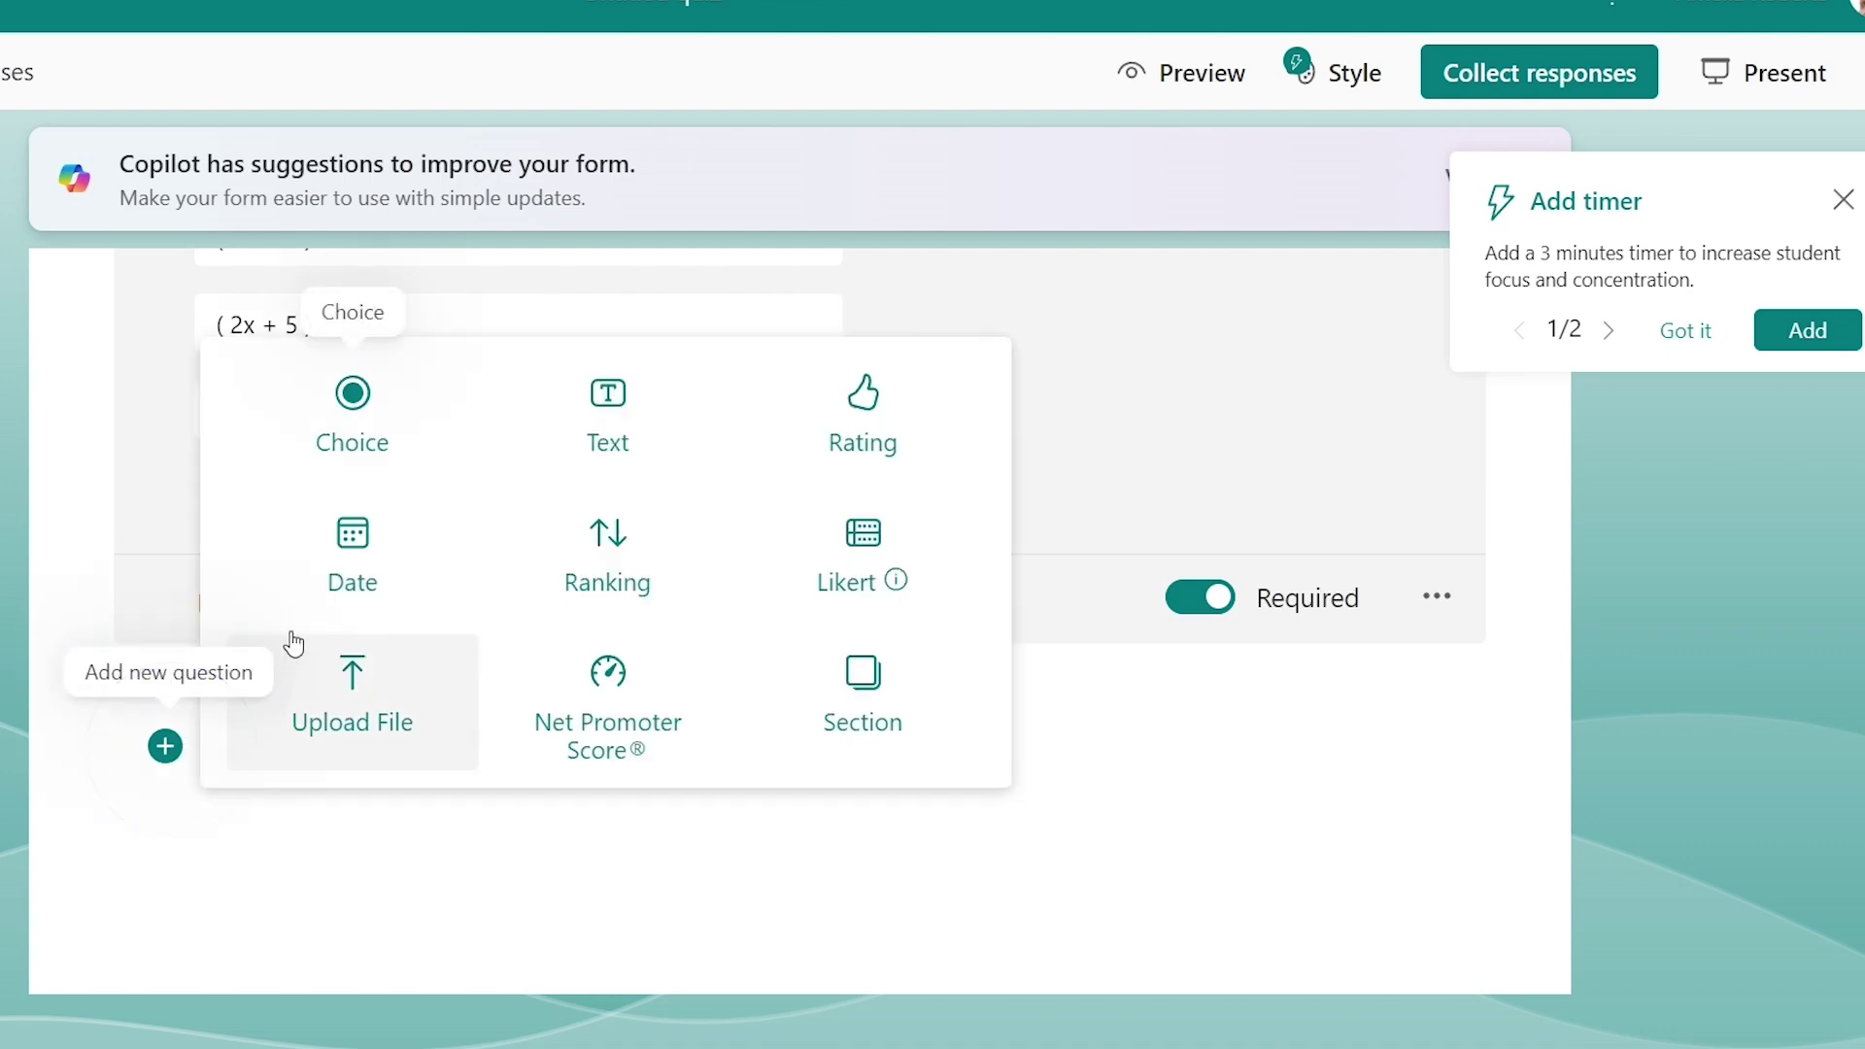
pyautogui.click(356, 569)
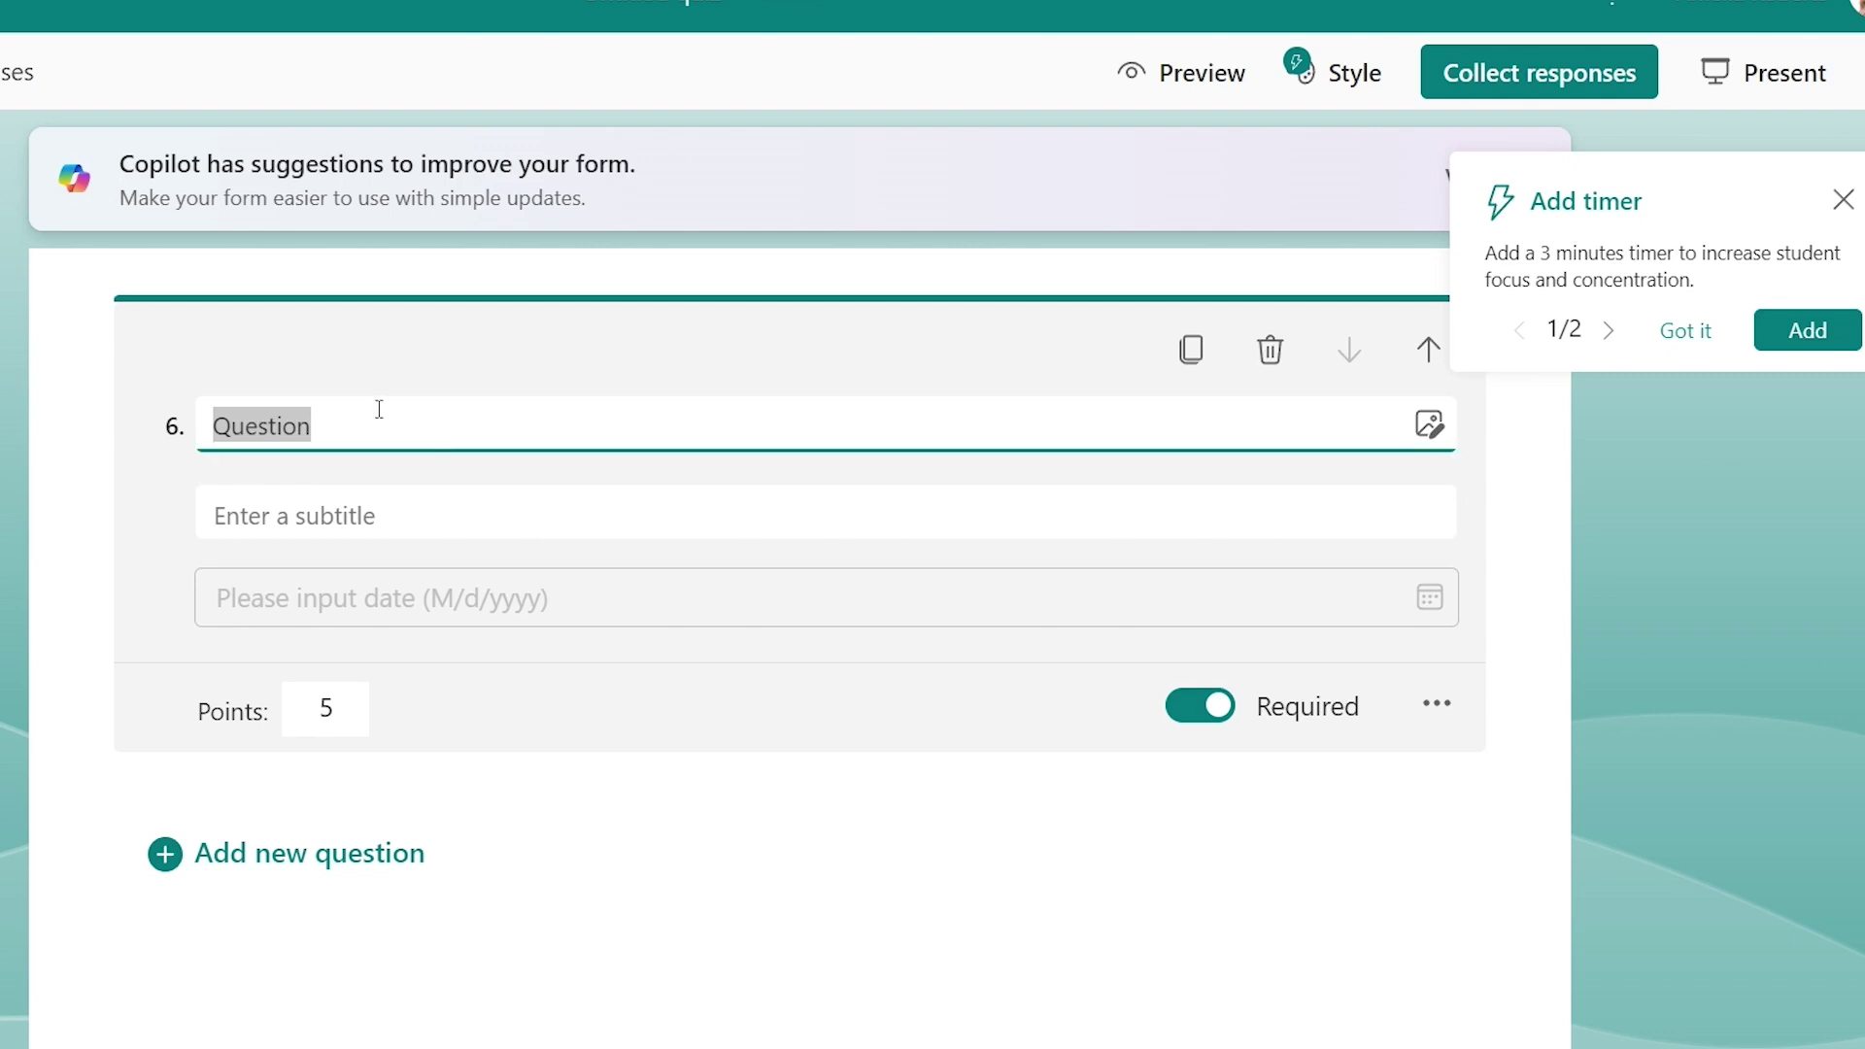
pyautogui.click(335, 423)
pyautogui.doubleClick(347, 427)
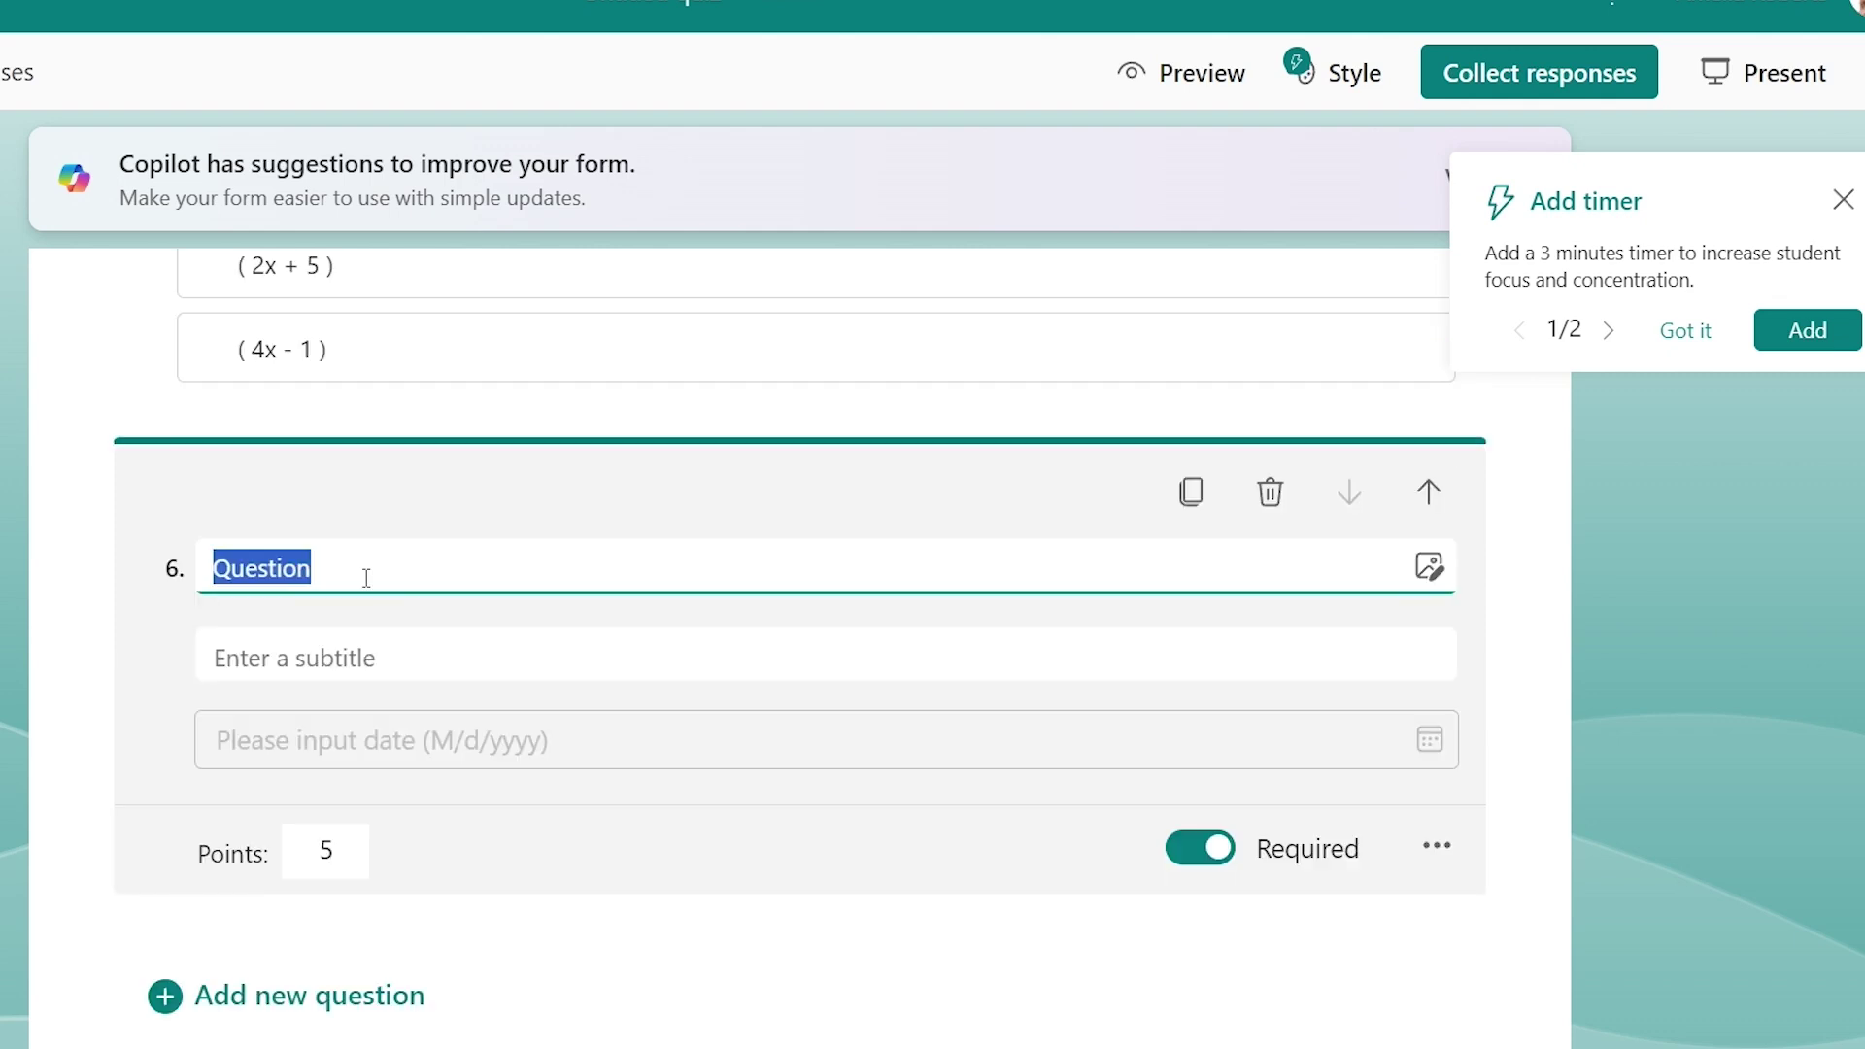
pyautogui.write('When was the book "To Kill a Mockingbird" first published?')
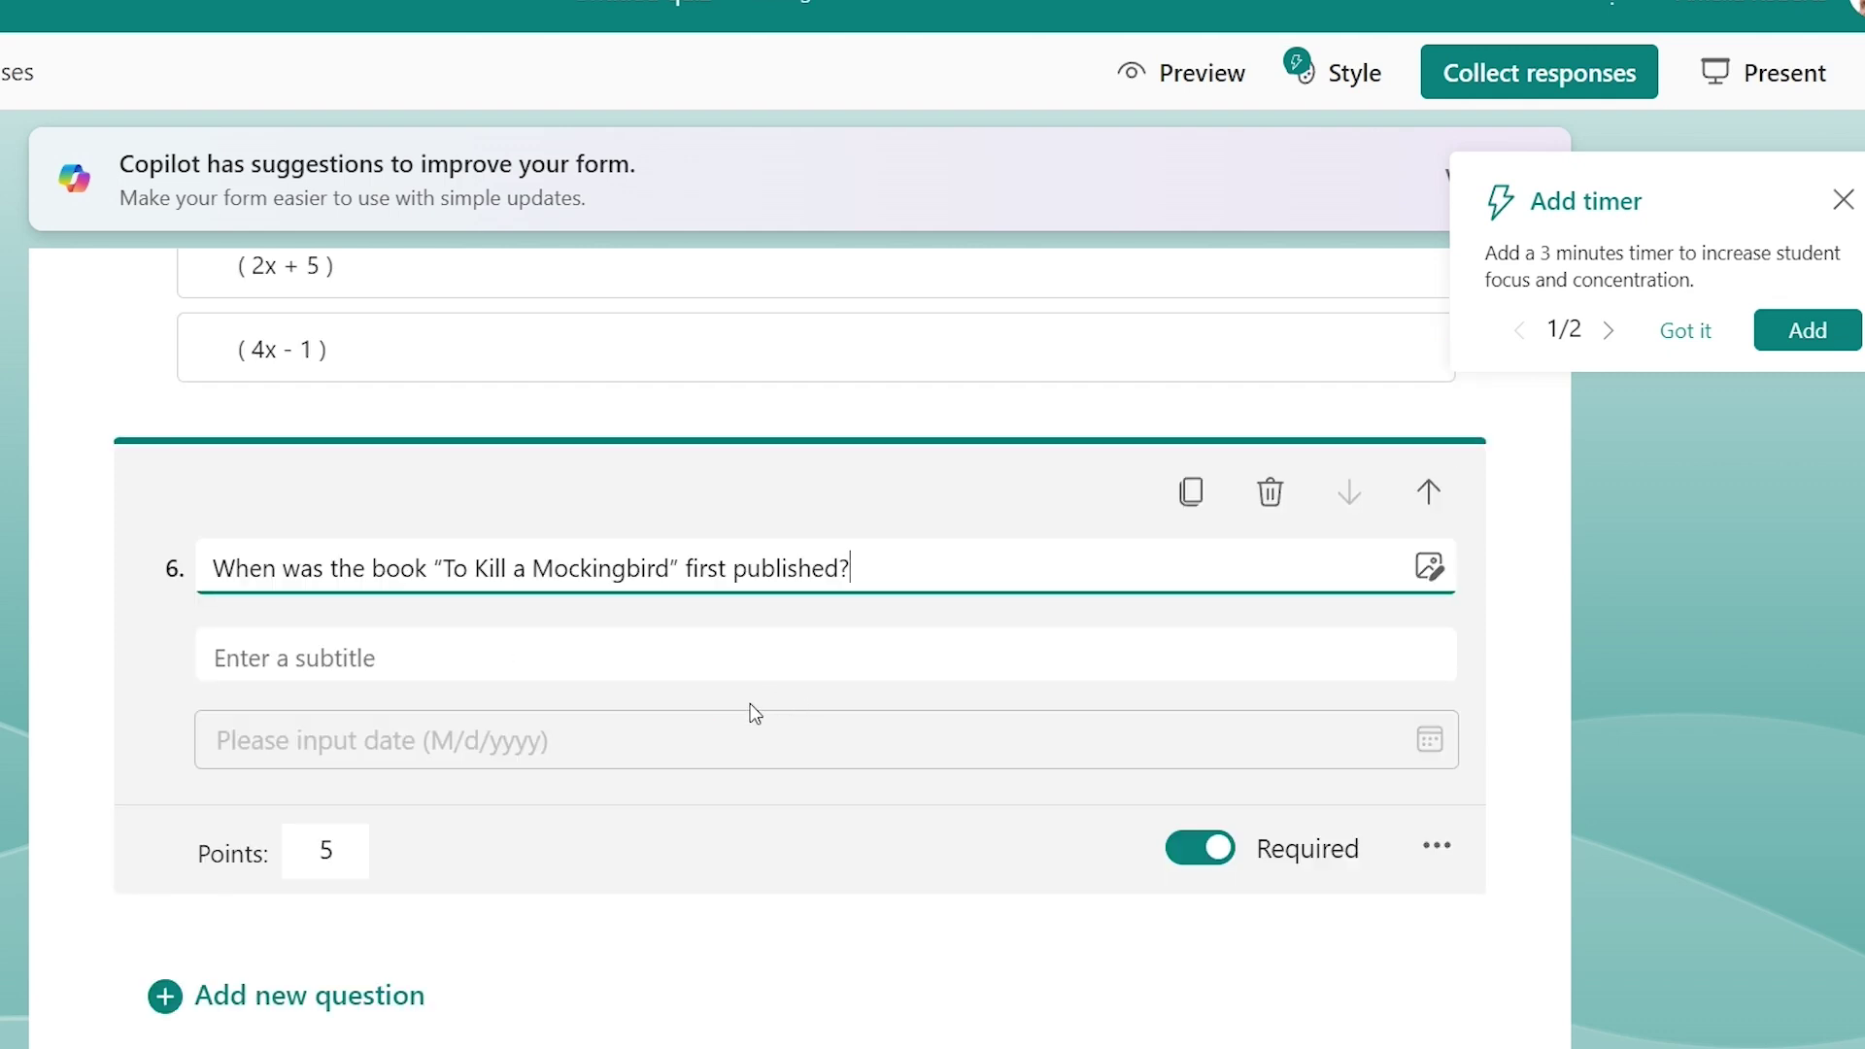
# Switch off Required so question 6 is optional
pyautogui.scroll(-3, 574, 733)
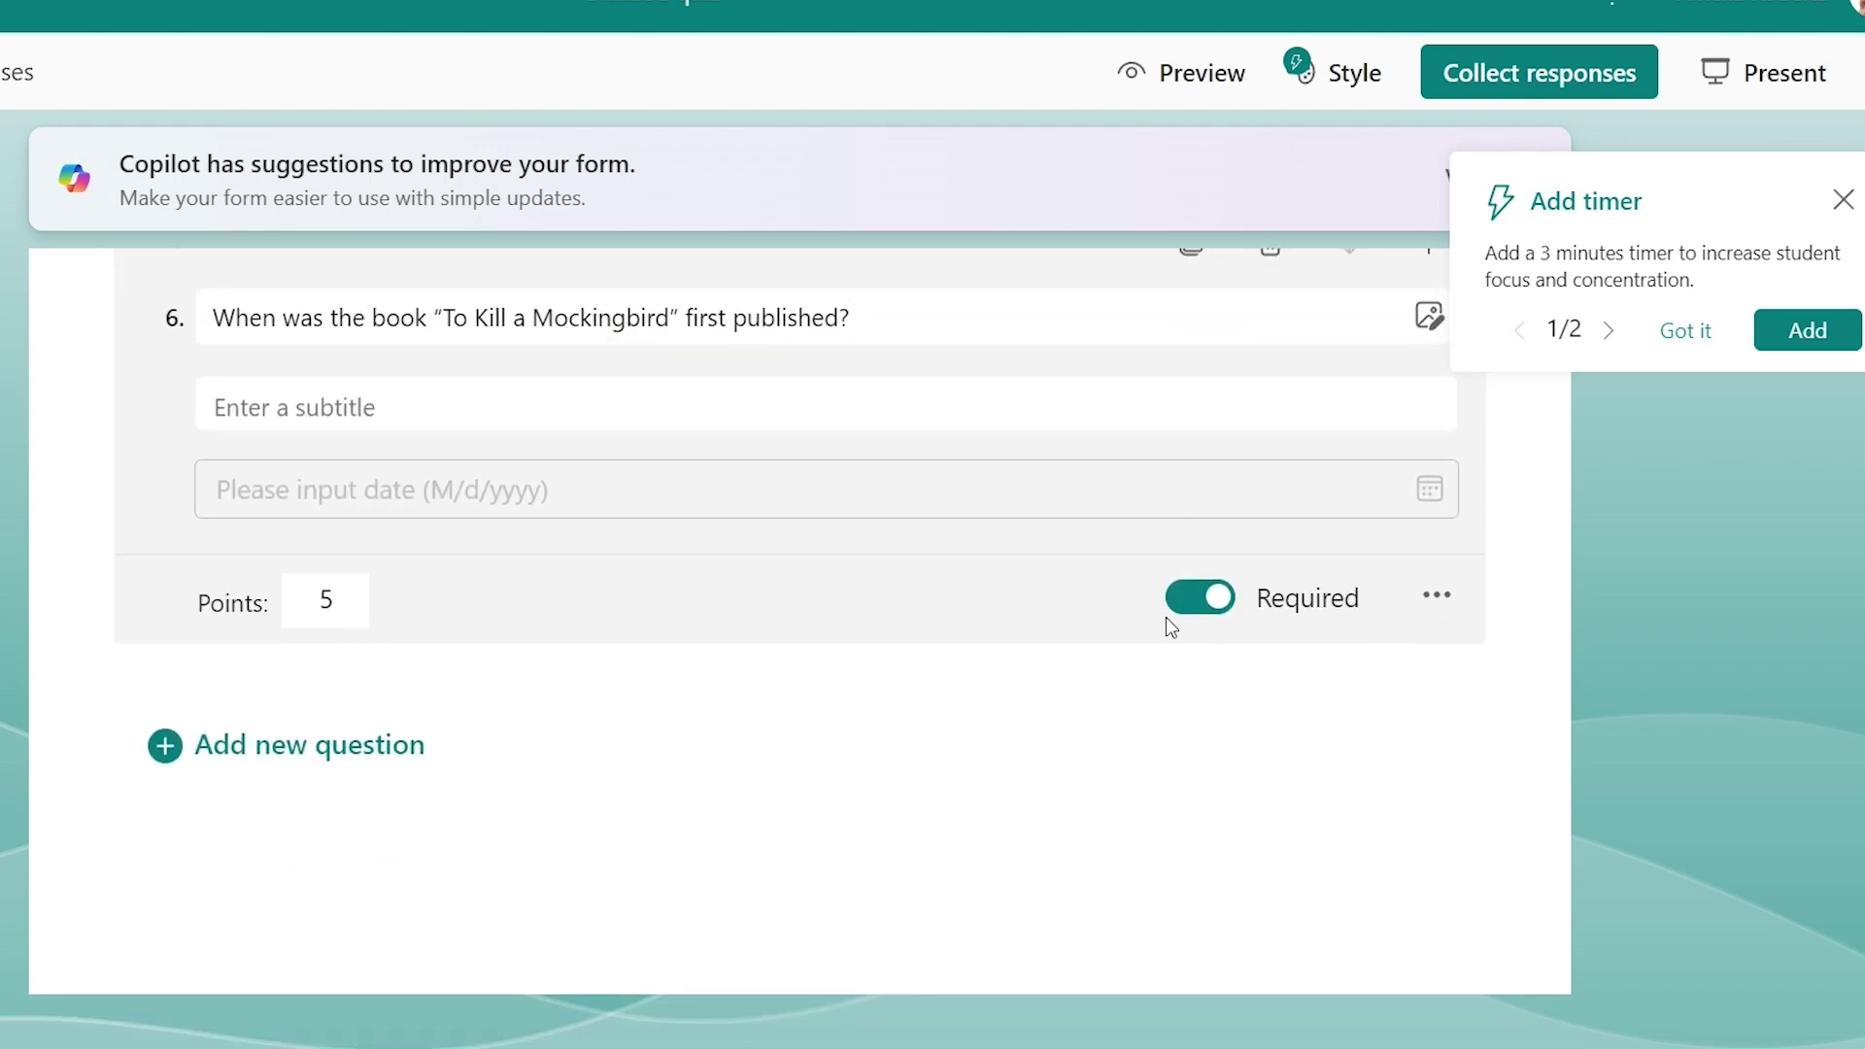
pyautogui.click(1221, 613)
pyautogui.scroll(2, 687, 728)
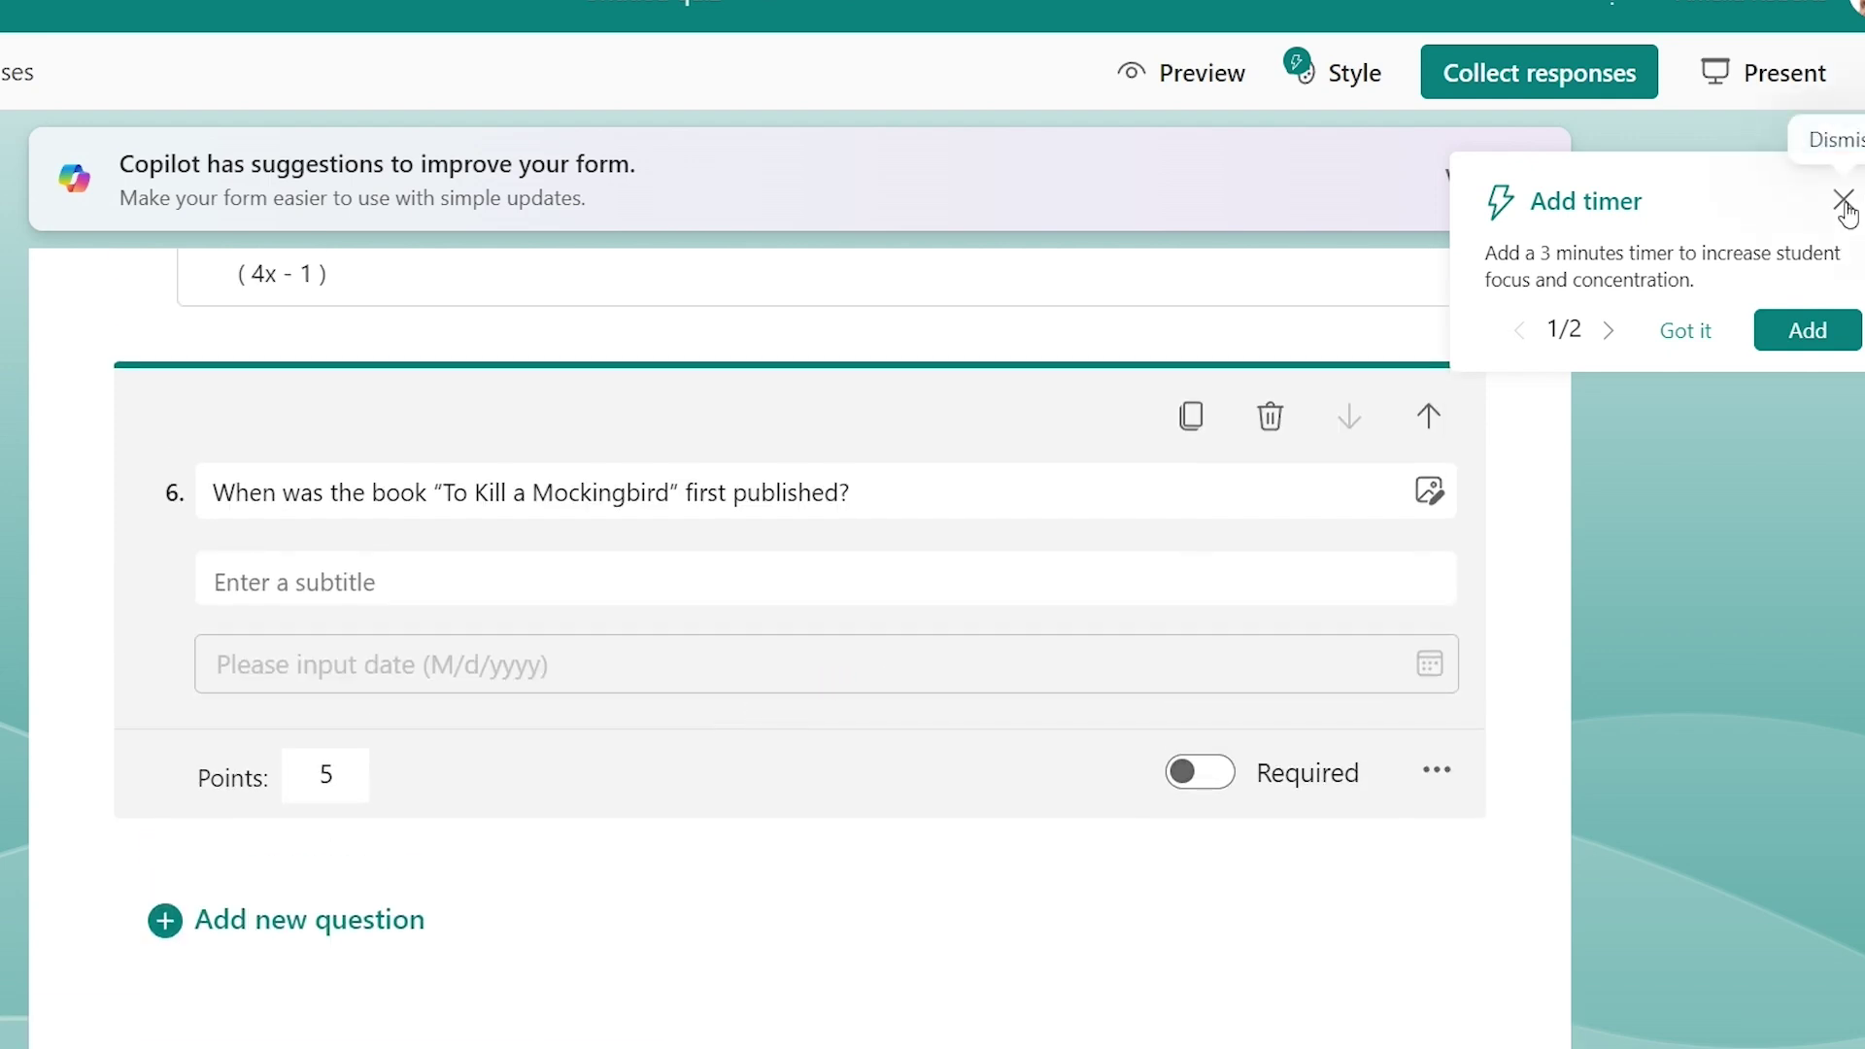
pyautogui.scroll(-2, 488, 573)
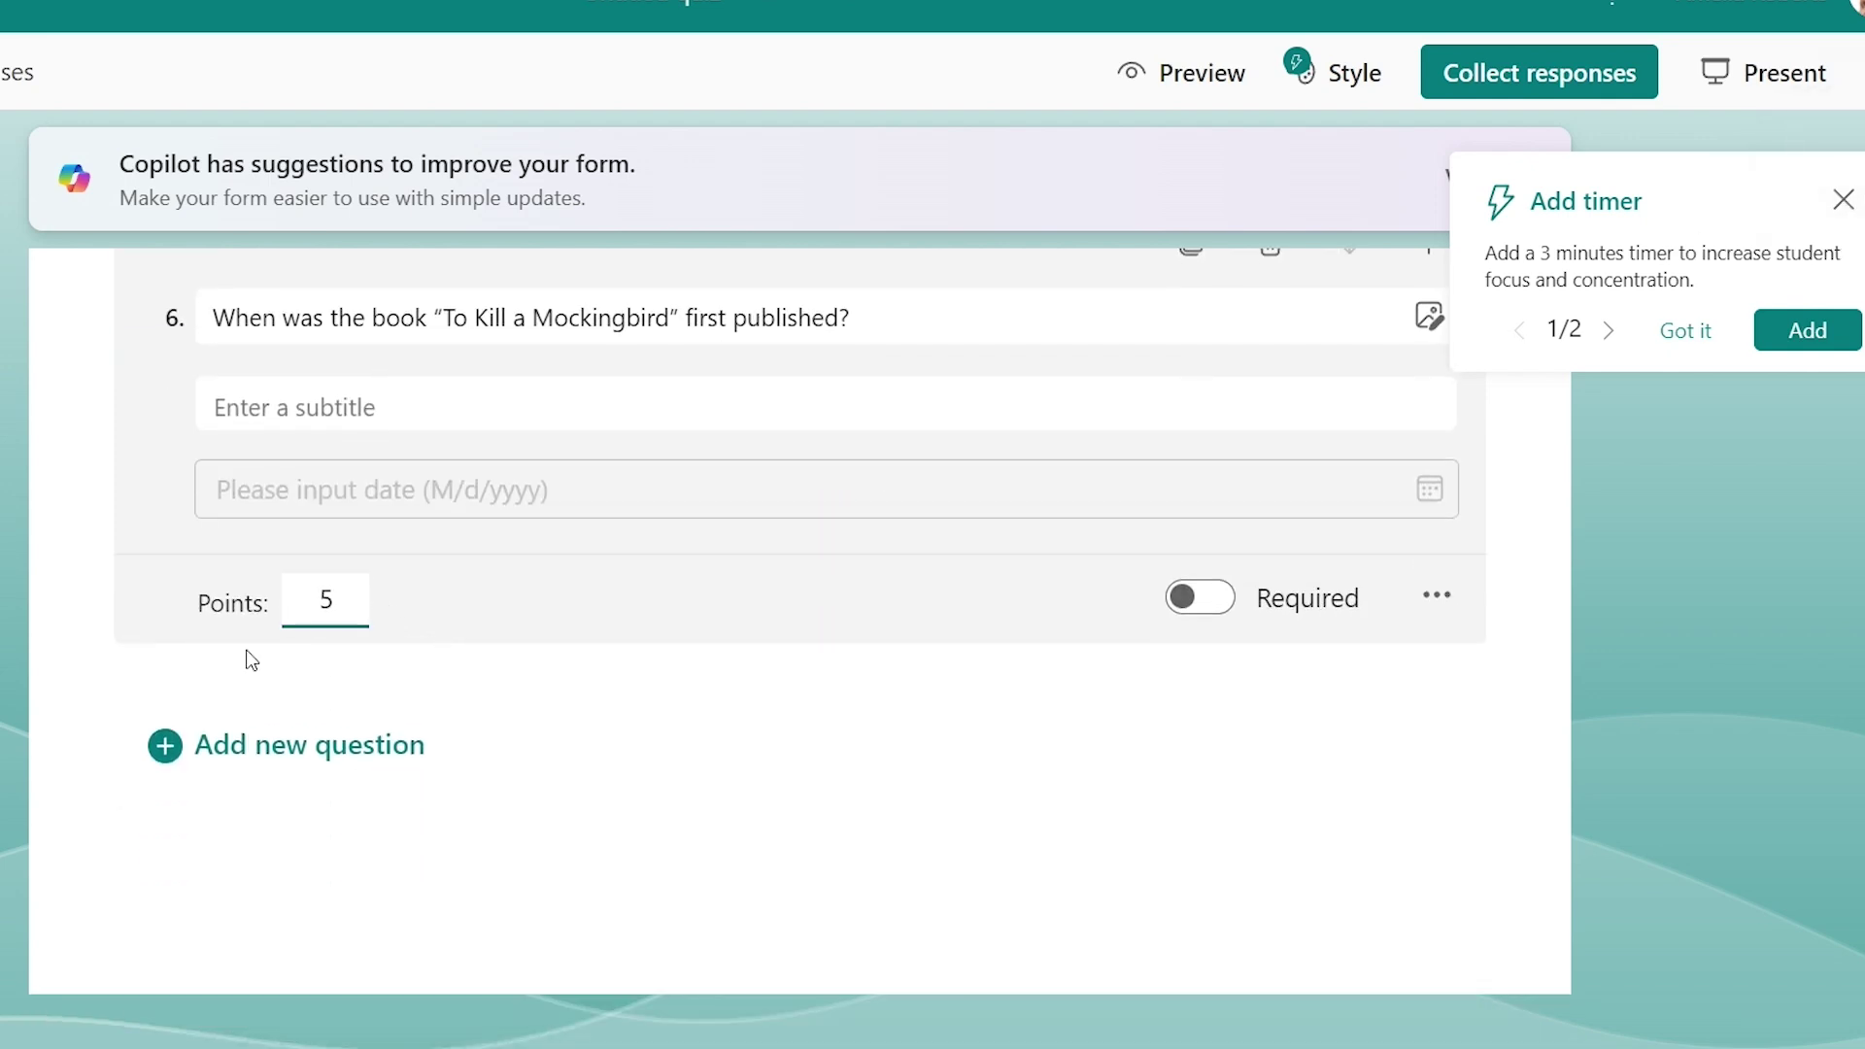
# Add a File upload question 7 asking for a picture of an American Revolution document
pyautogui.click(199, 757)
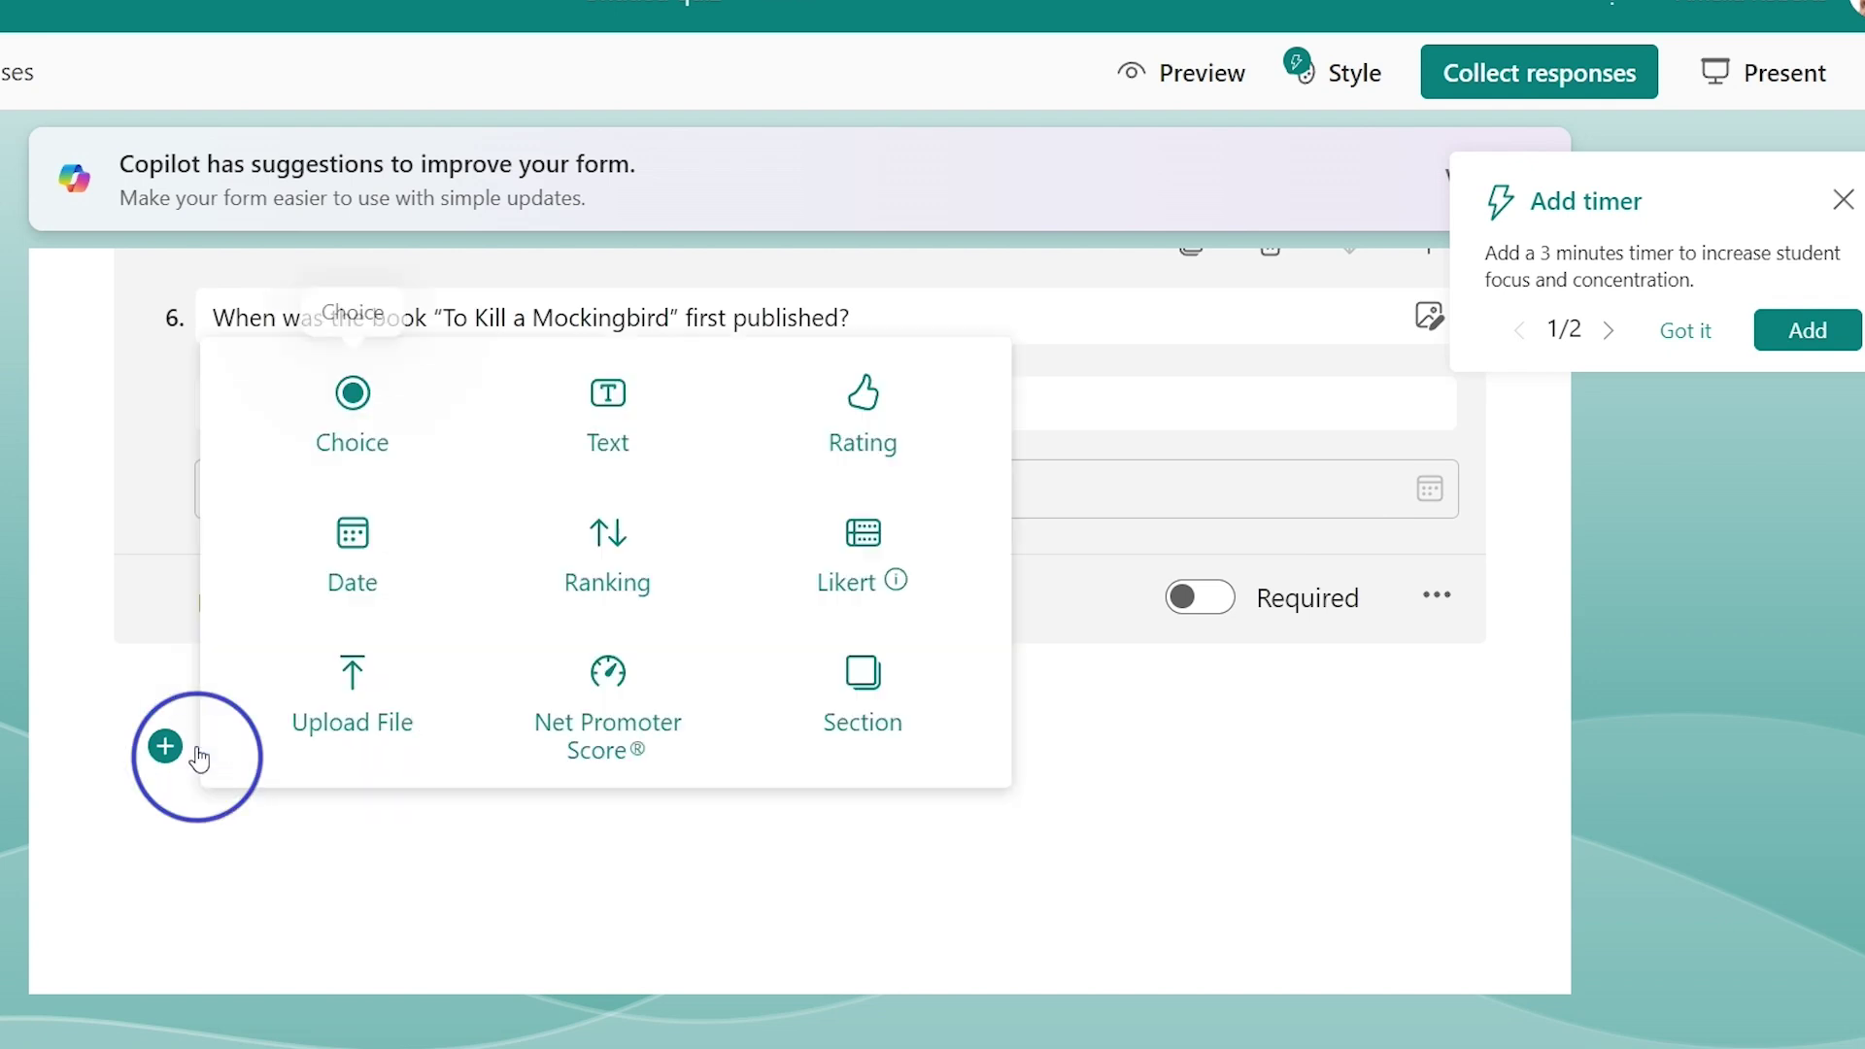
pyautogui.click(374, 700)
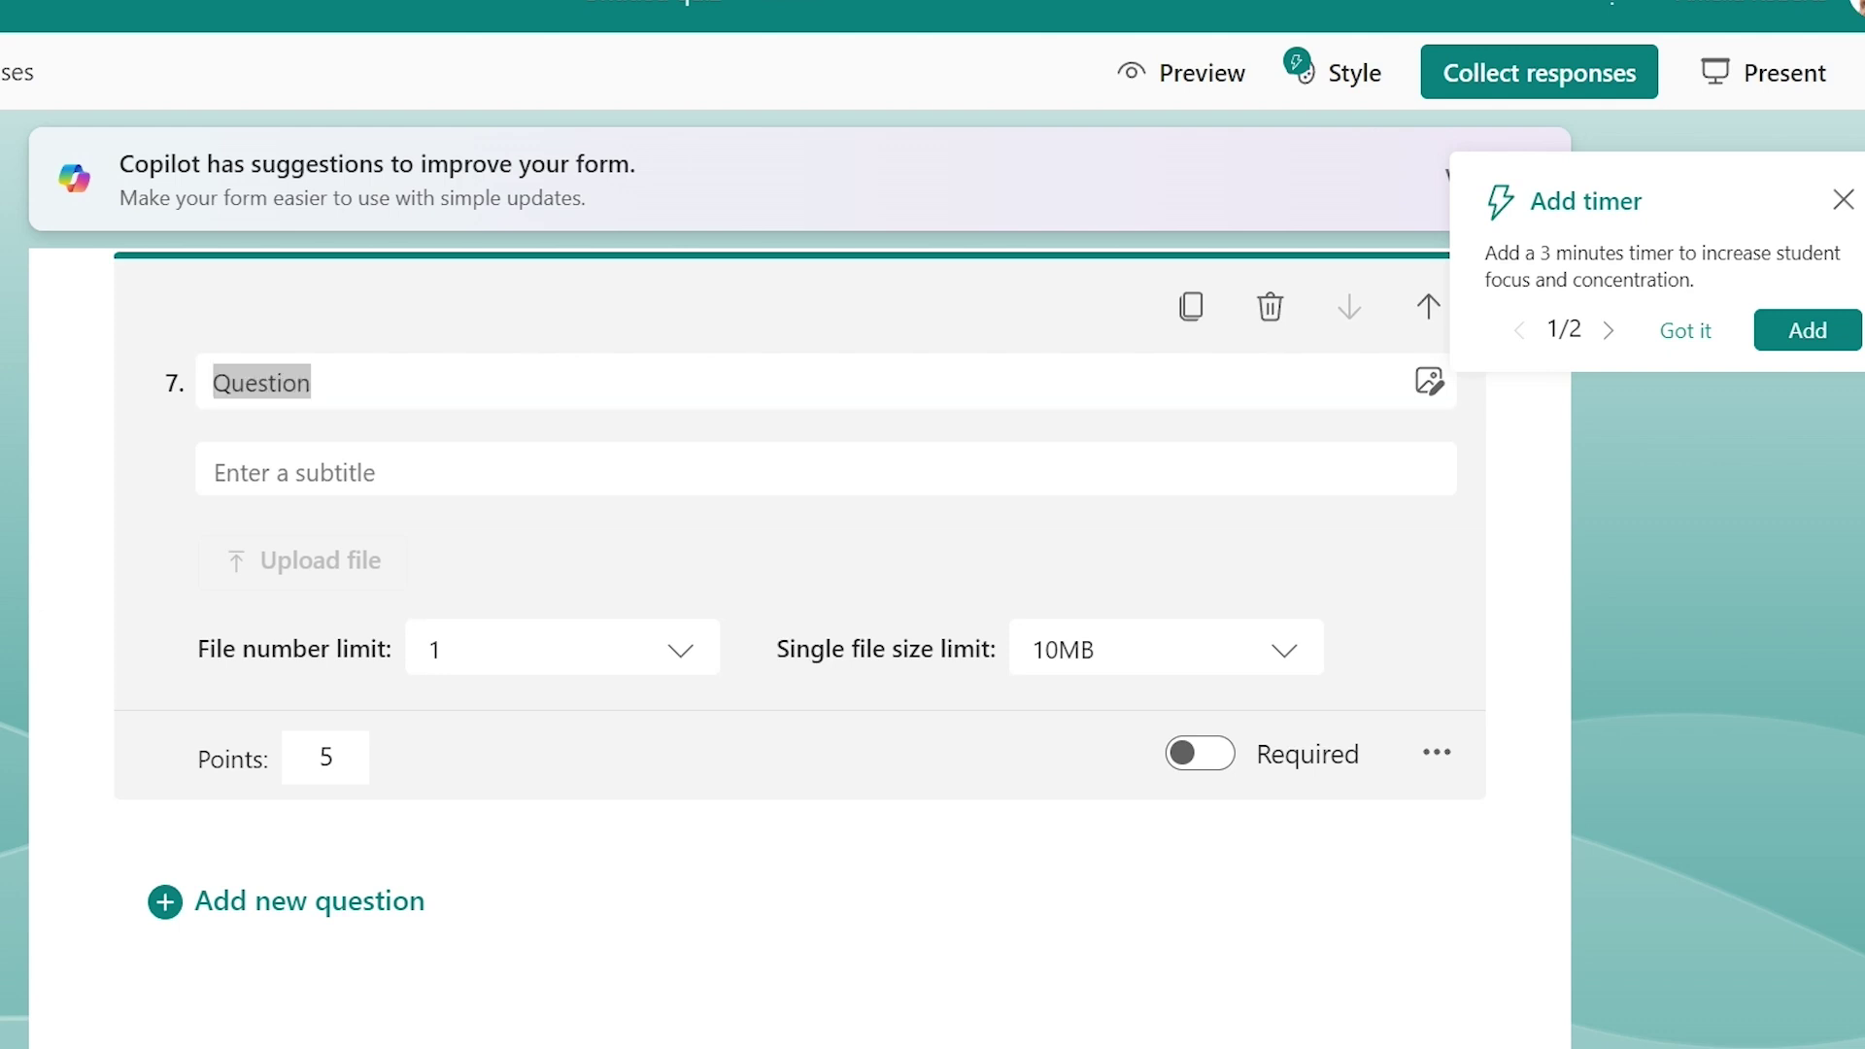
pyautogui.click(348, 380)
pyautogui.doubleClick(366, 387)
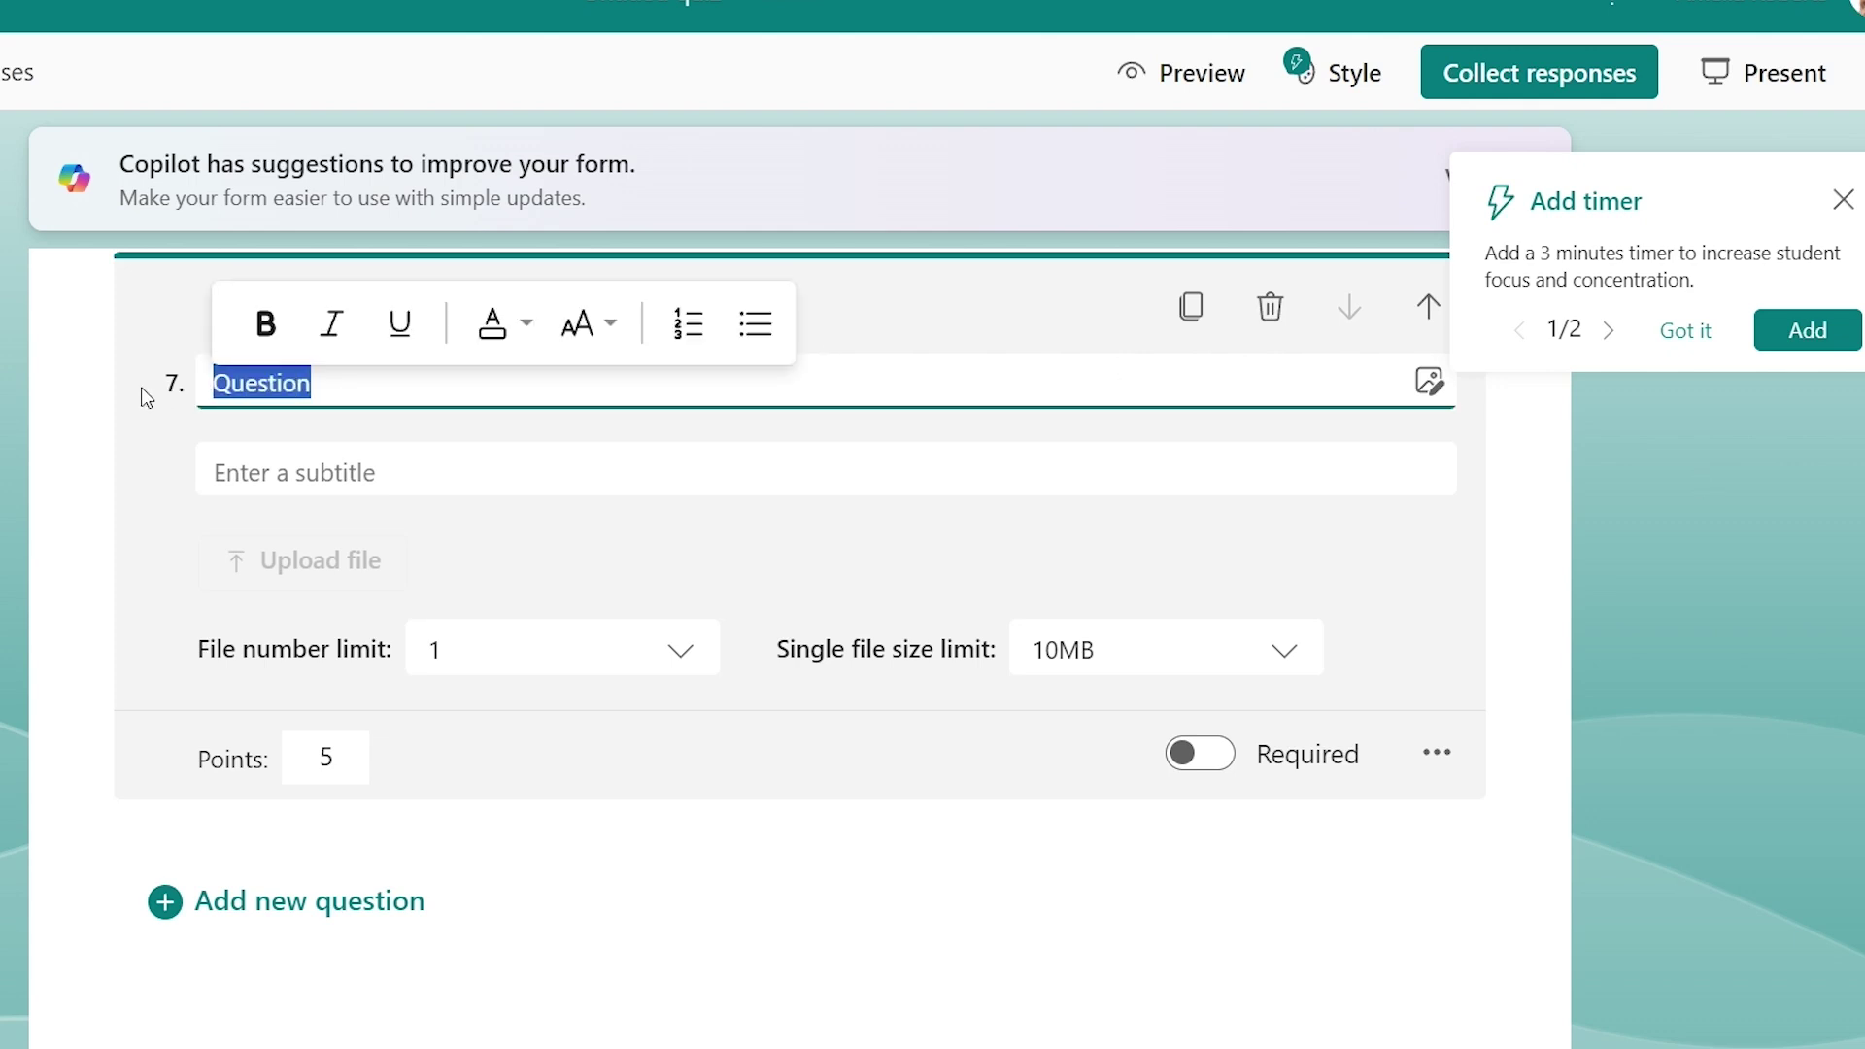
pyautogui.write('Upload a picture of a historical document from the American Revolution.')
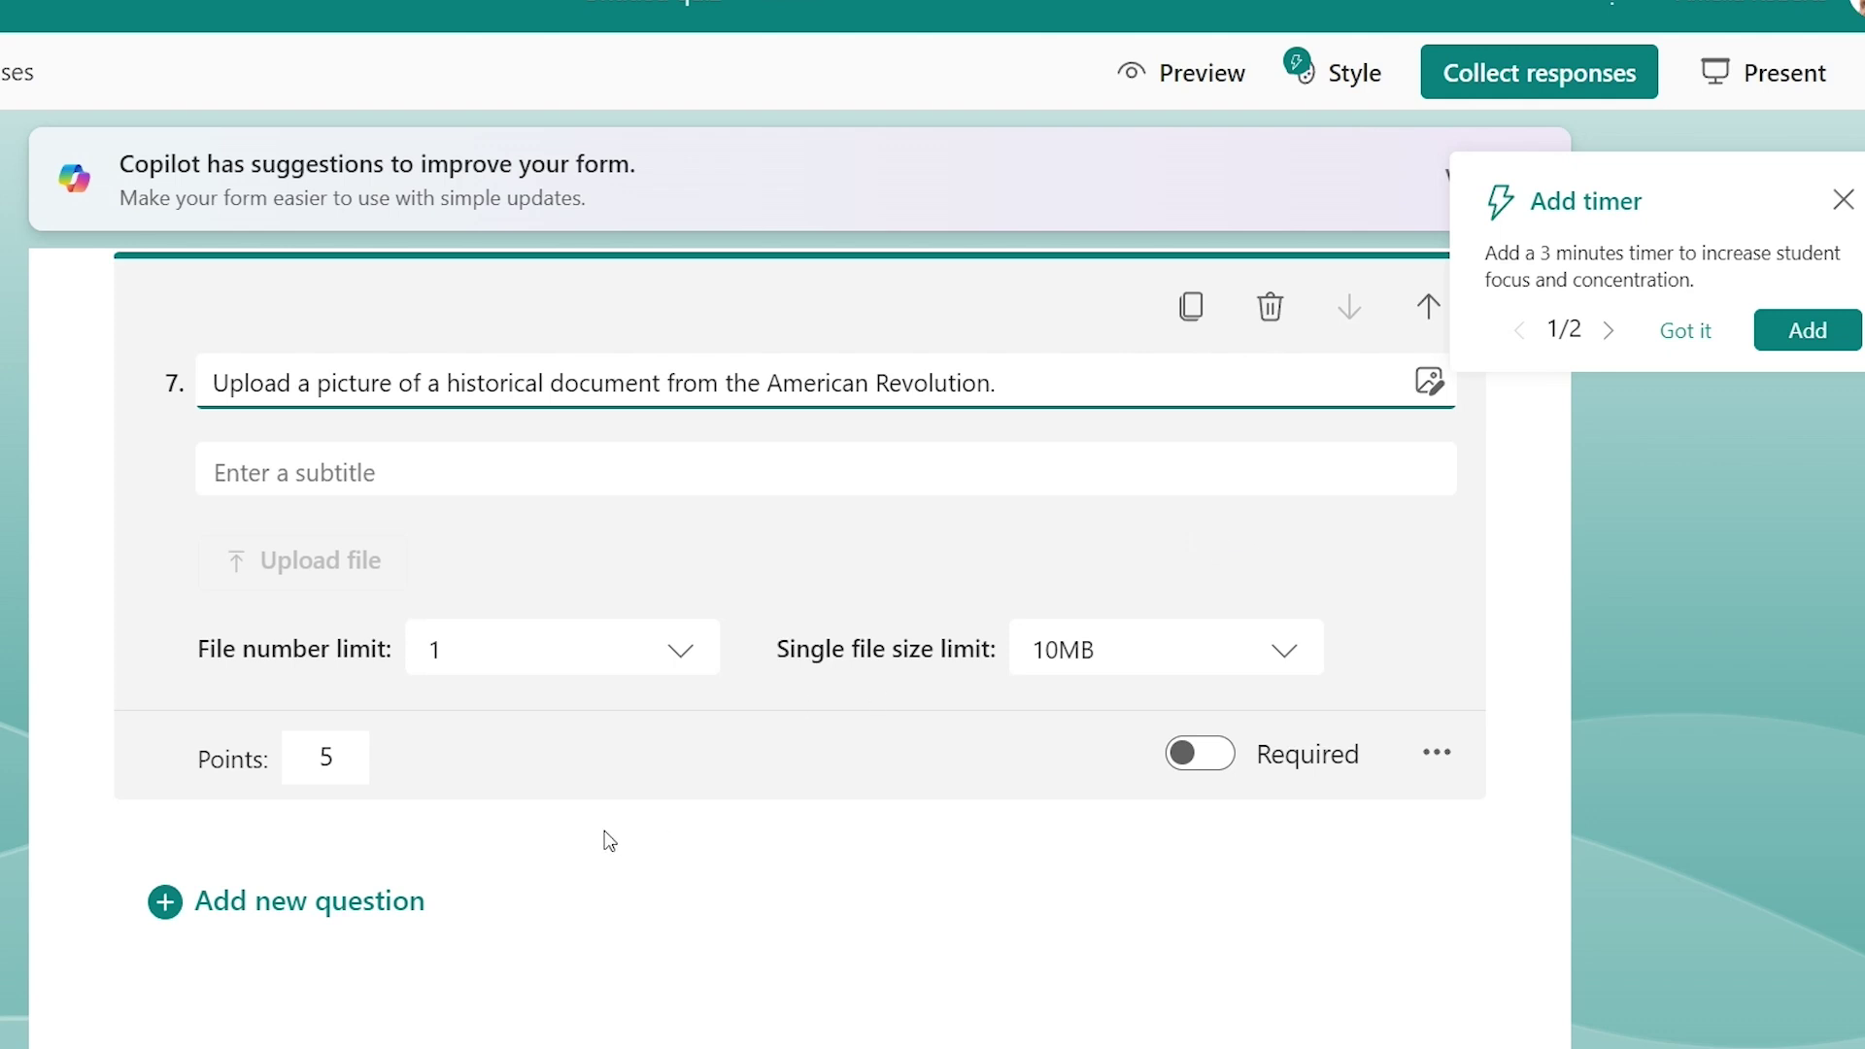
pyautogui.scroll(-2, 582, 841)
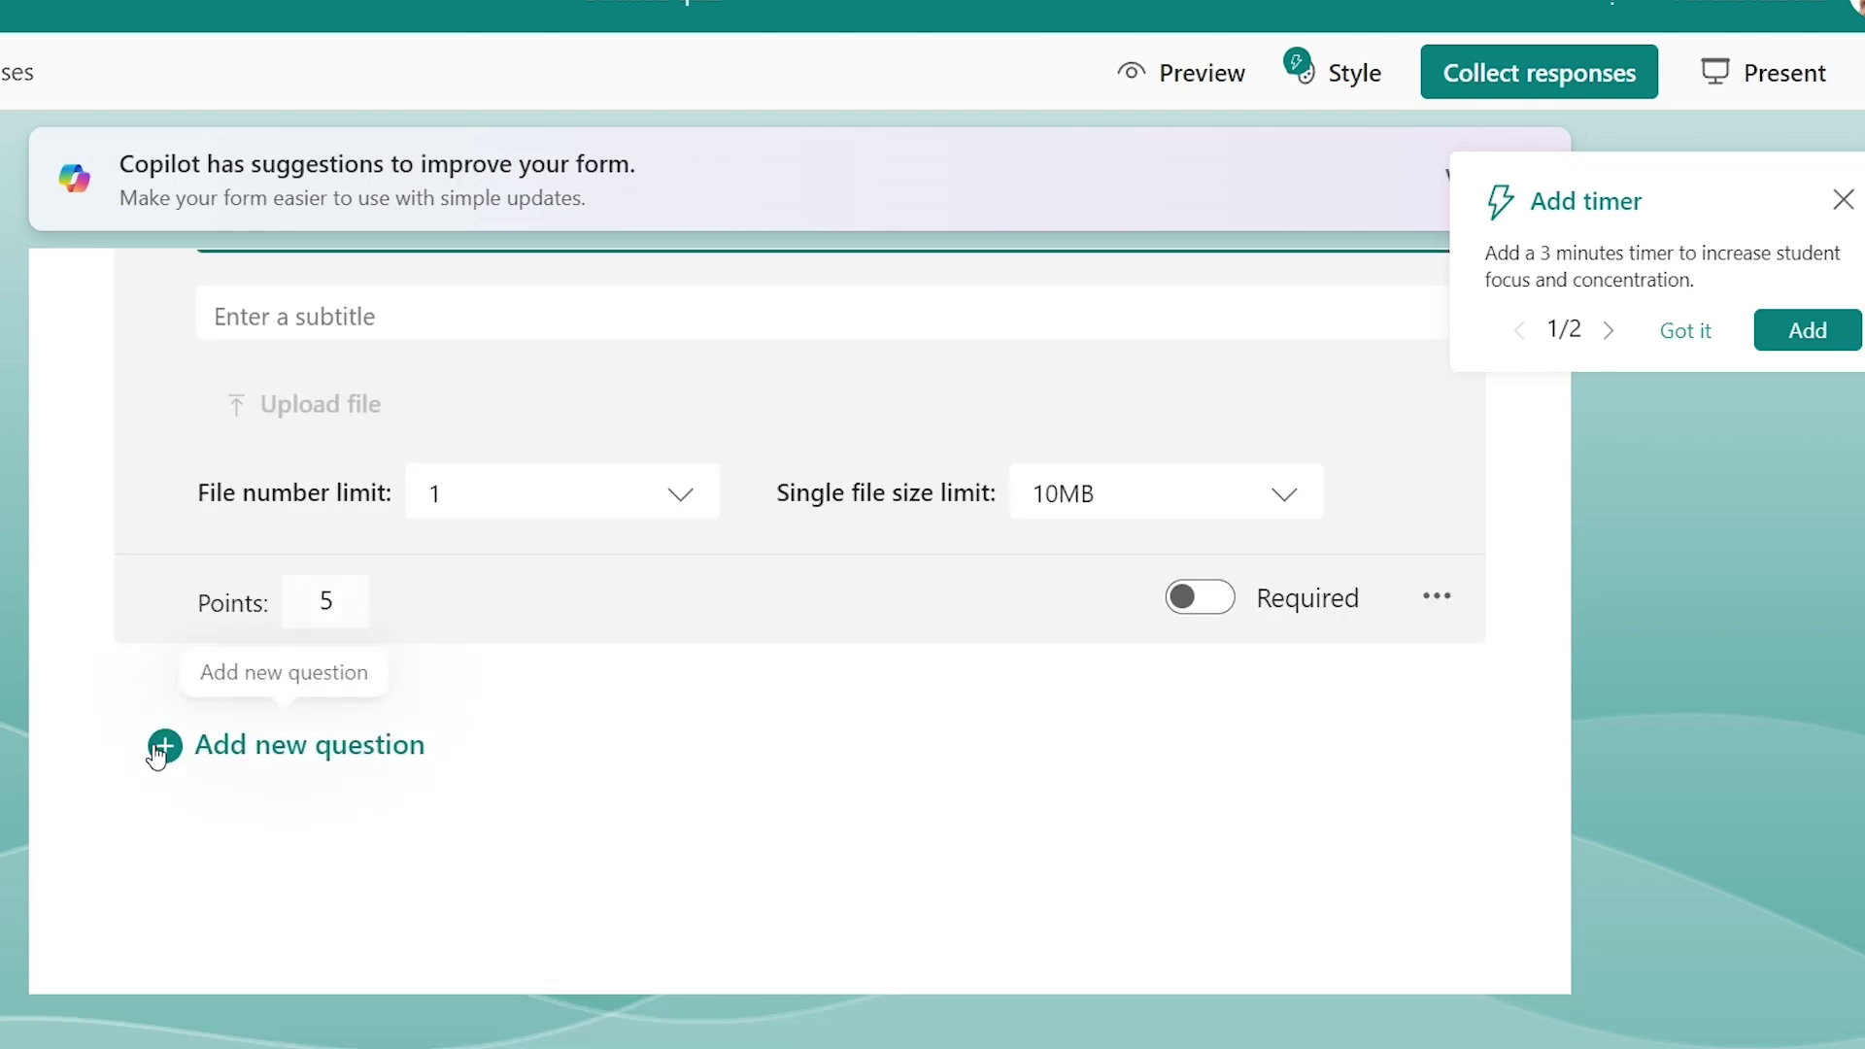
# Add Net Promoter Score question 8 on recommending biology to a friend, worth 1 point
pyautogui.click(233, 743)
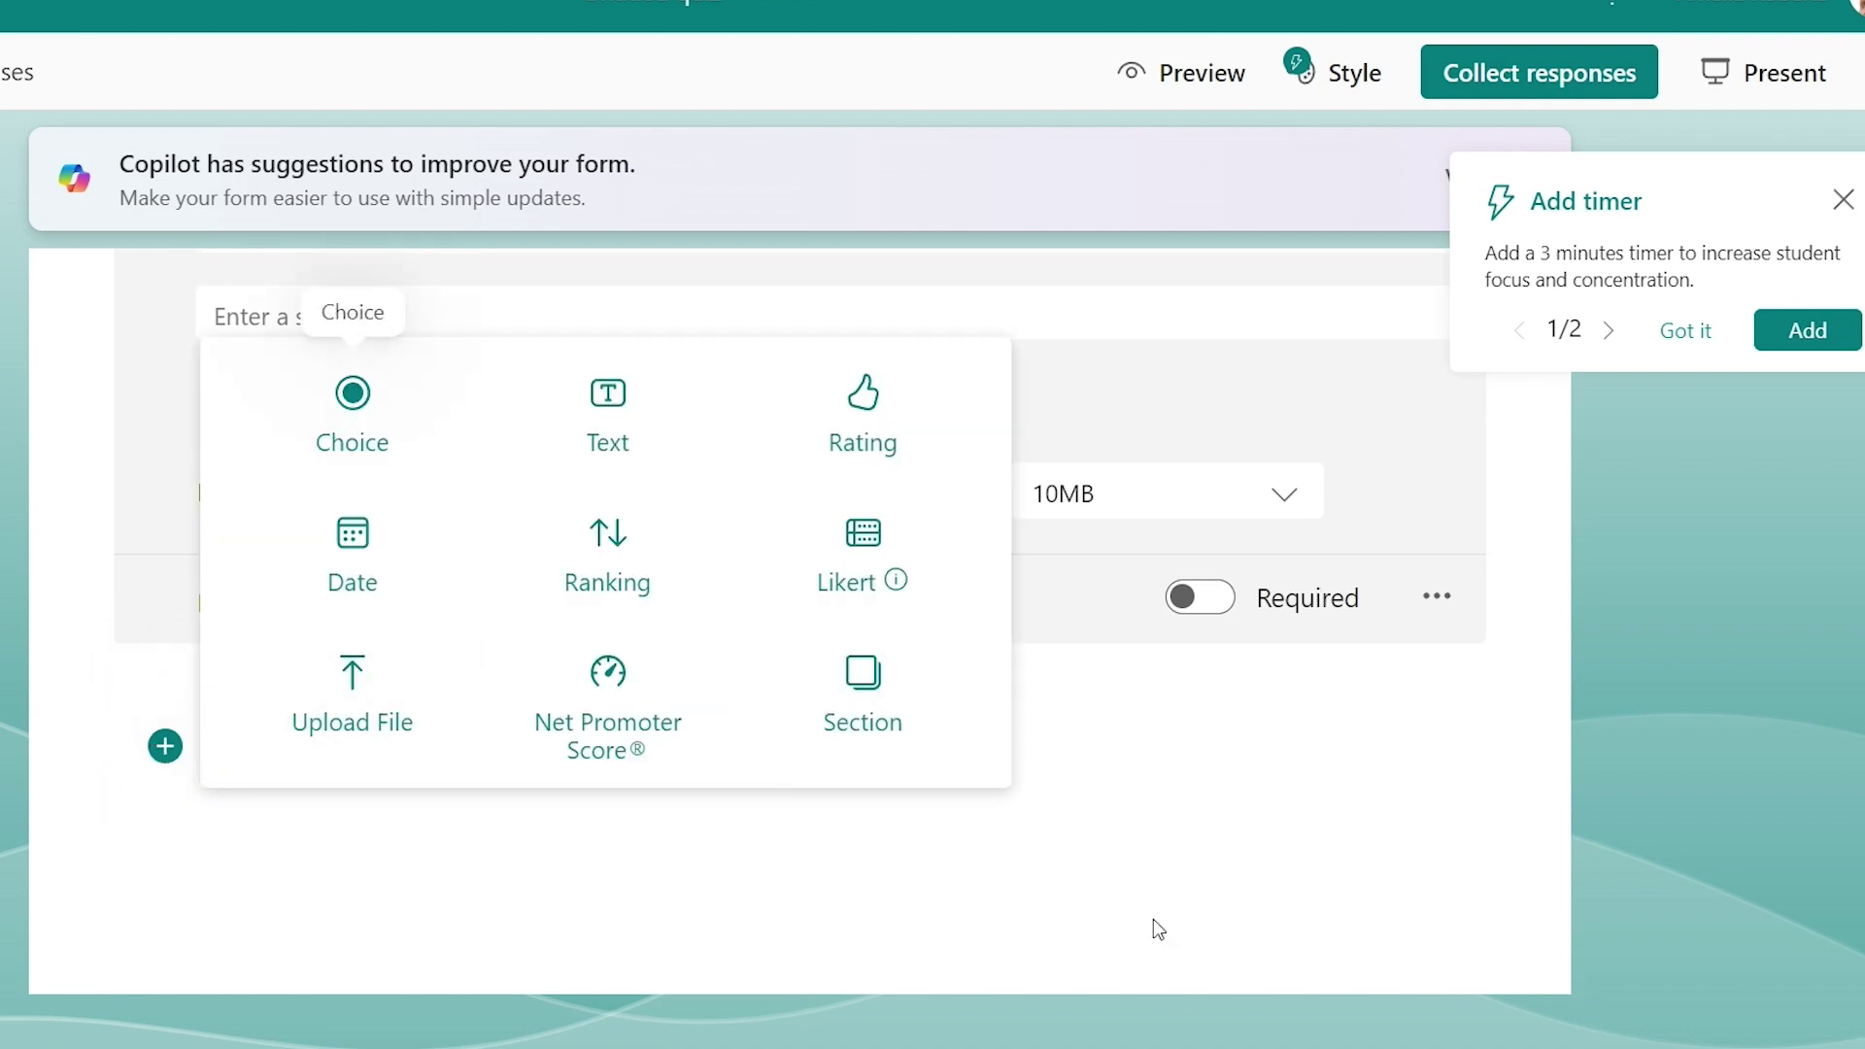
pyautogui.click(589, 687)
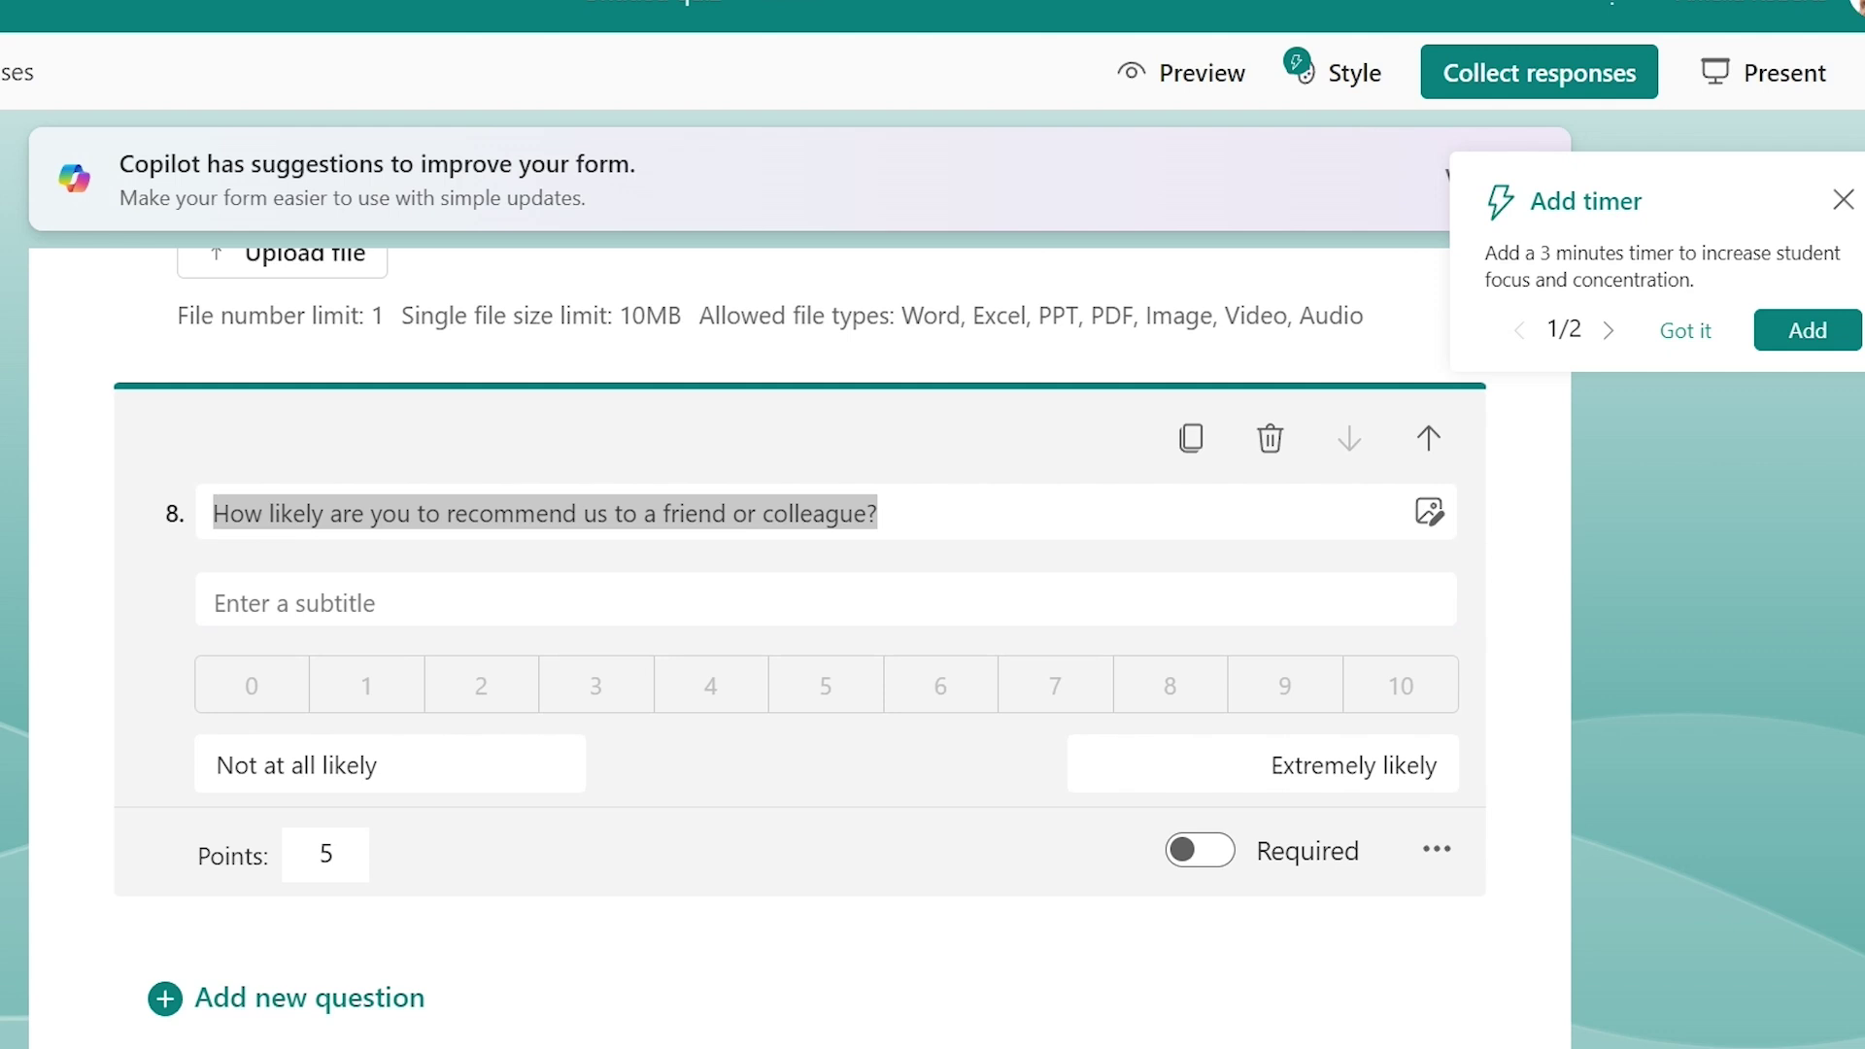
pyautogui.click(185, 478)
pyautogui.click(533, 510)
pyautogui.moveTo(883, 510); pyautogui.dragTo(84, 487)
pyautogui.click(101, 497)
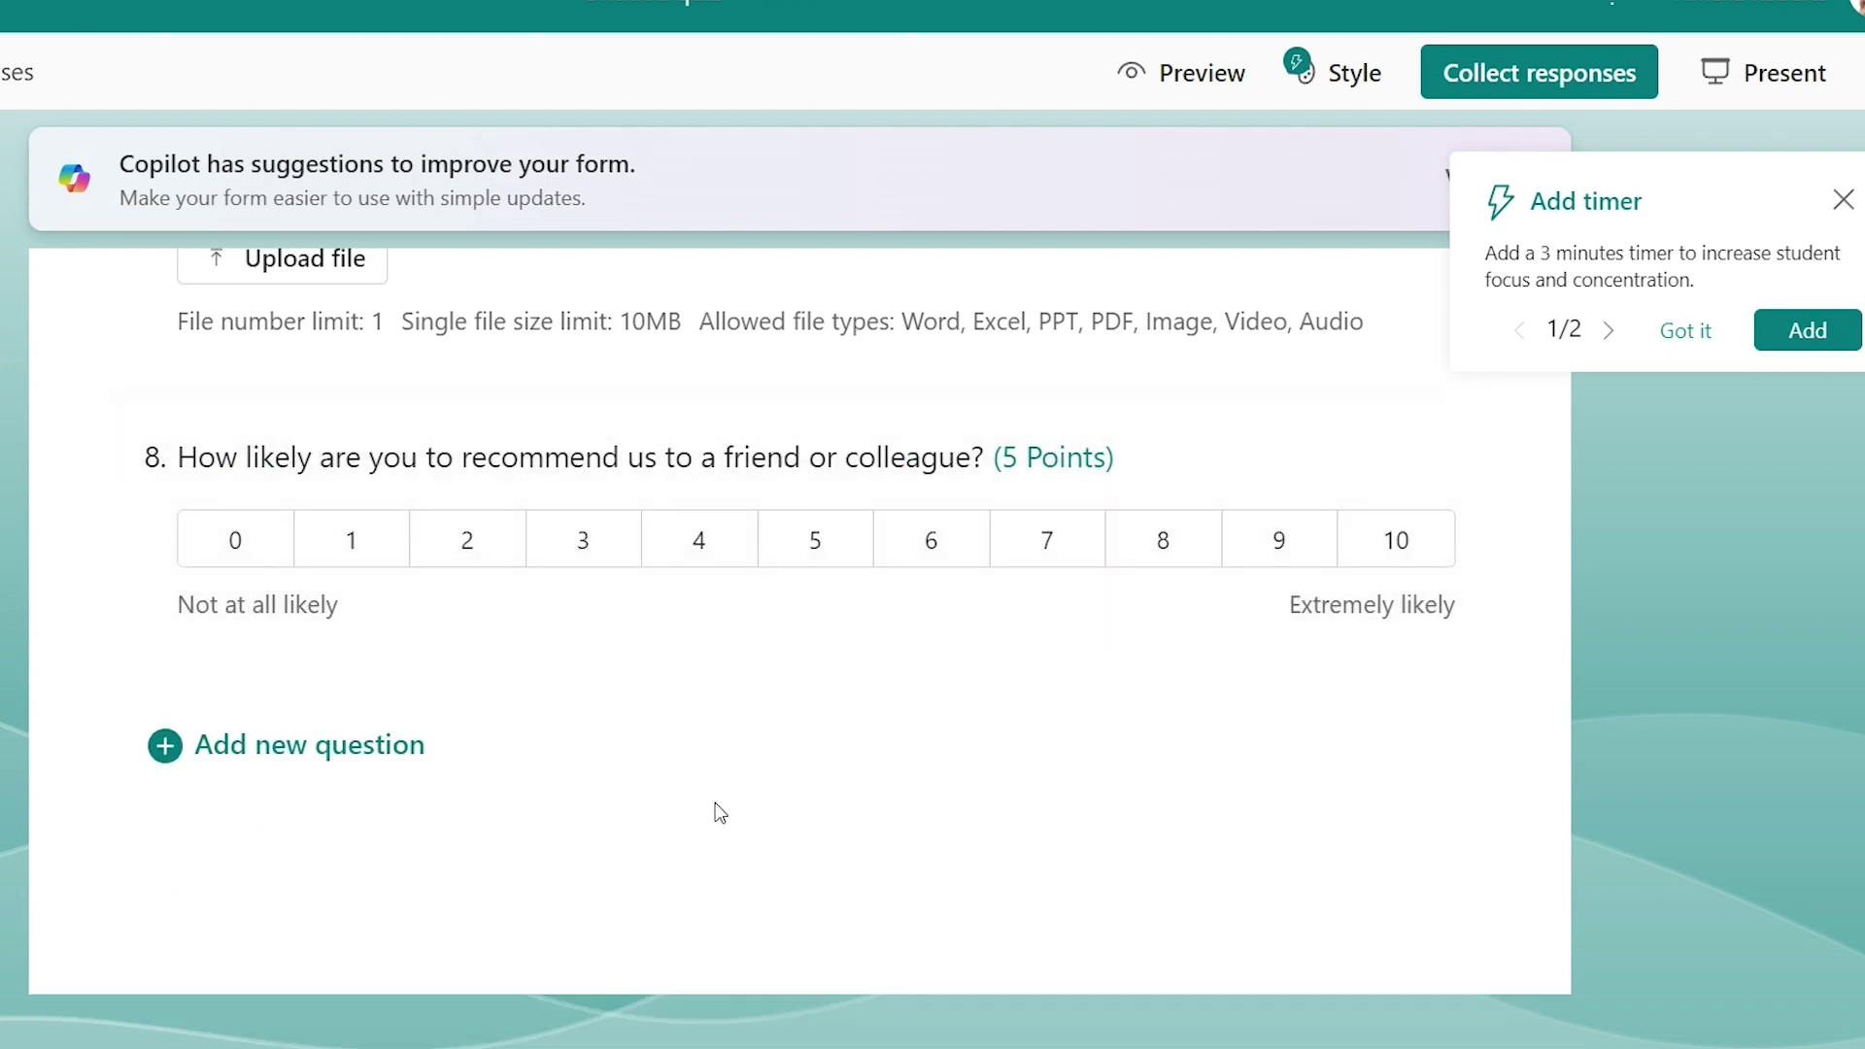
pyautogui.click(783, 483)
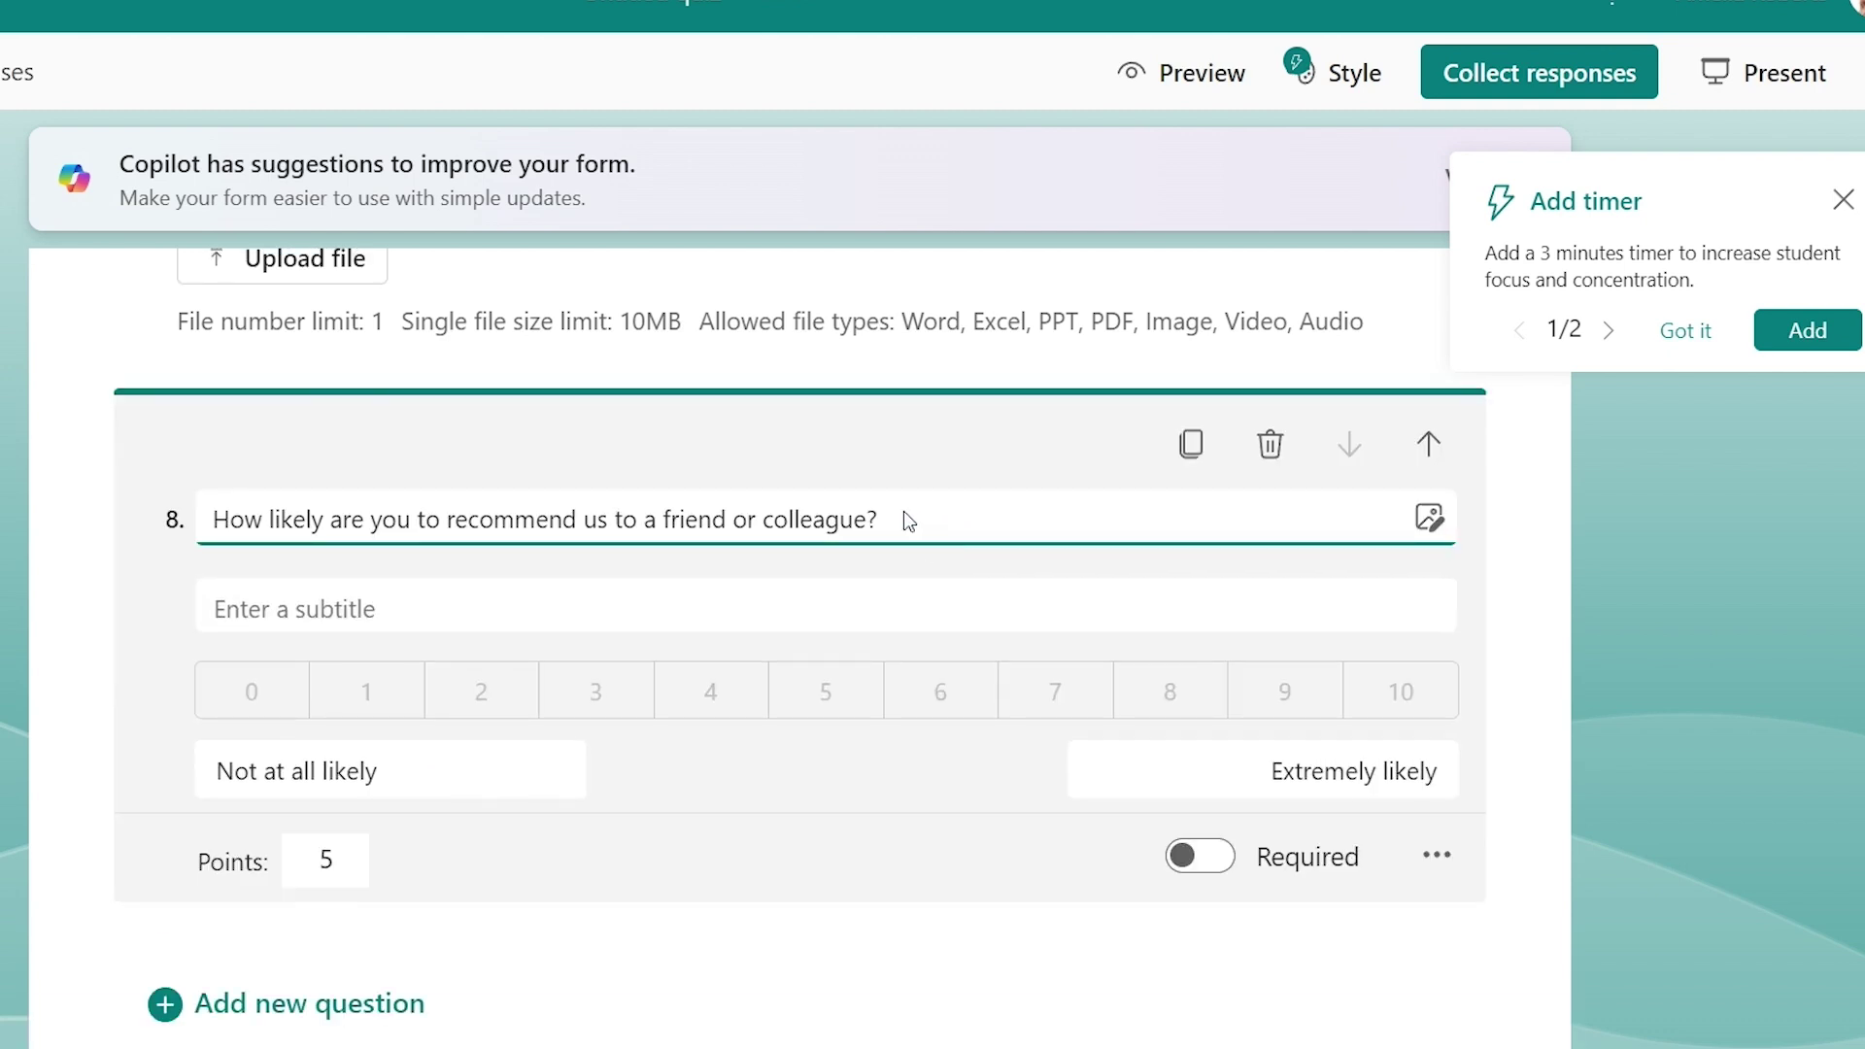
pyautogui.tripleClick(904, 520)
pyautogui.write('How likely are you to recommend studying biology to a friend?')
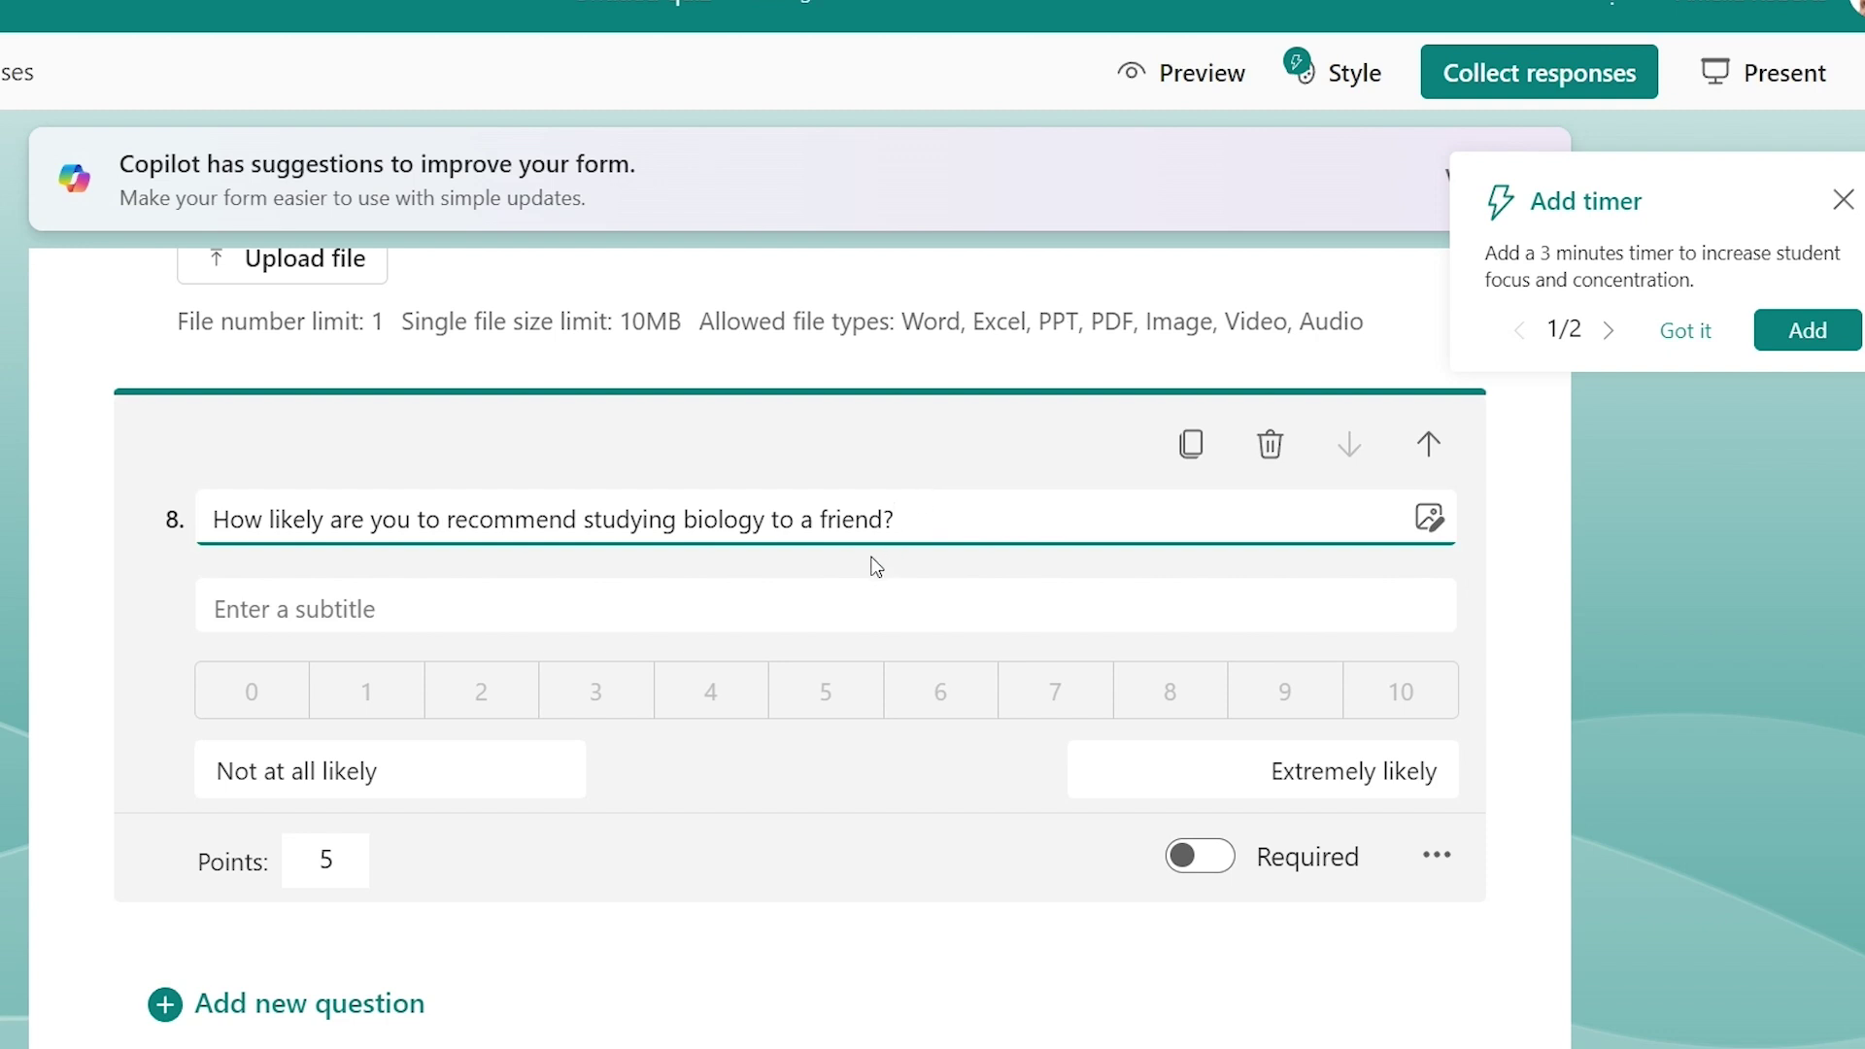
pyautogui.doubleClick(345, 862)
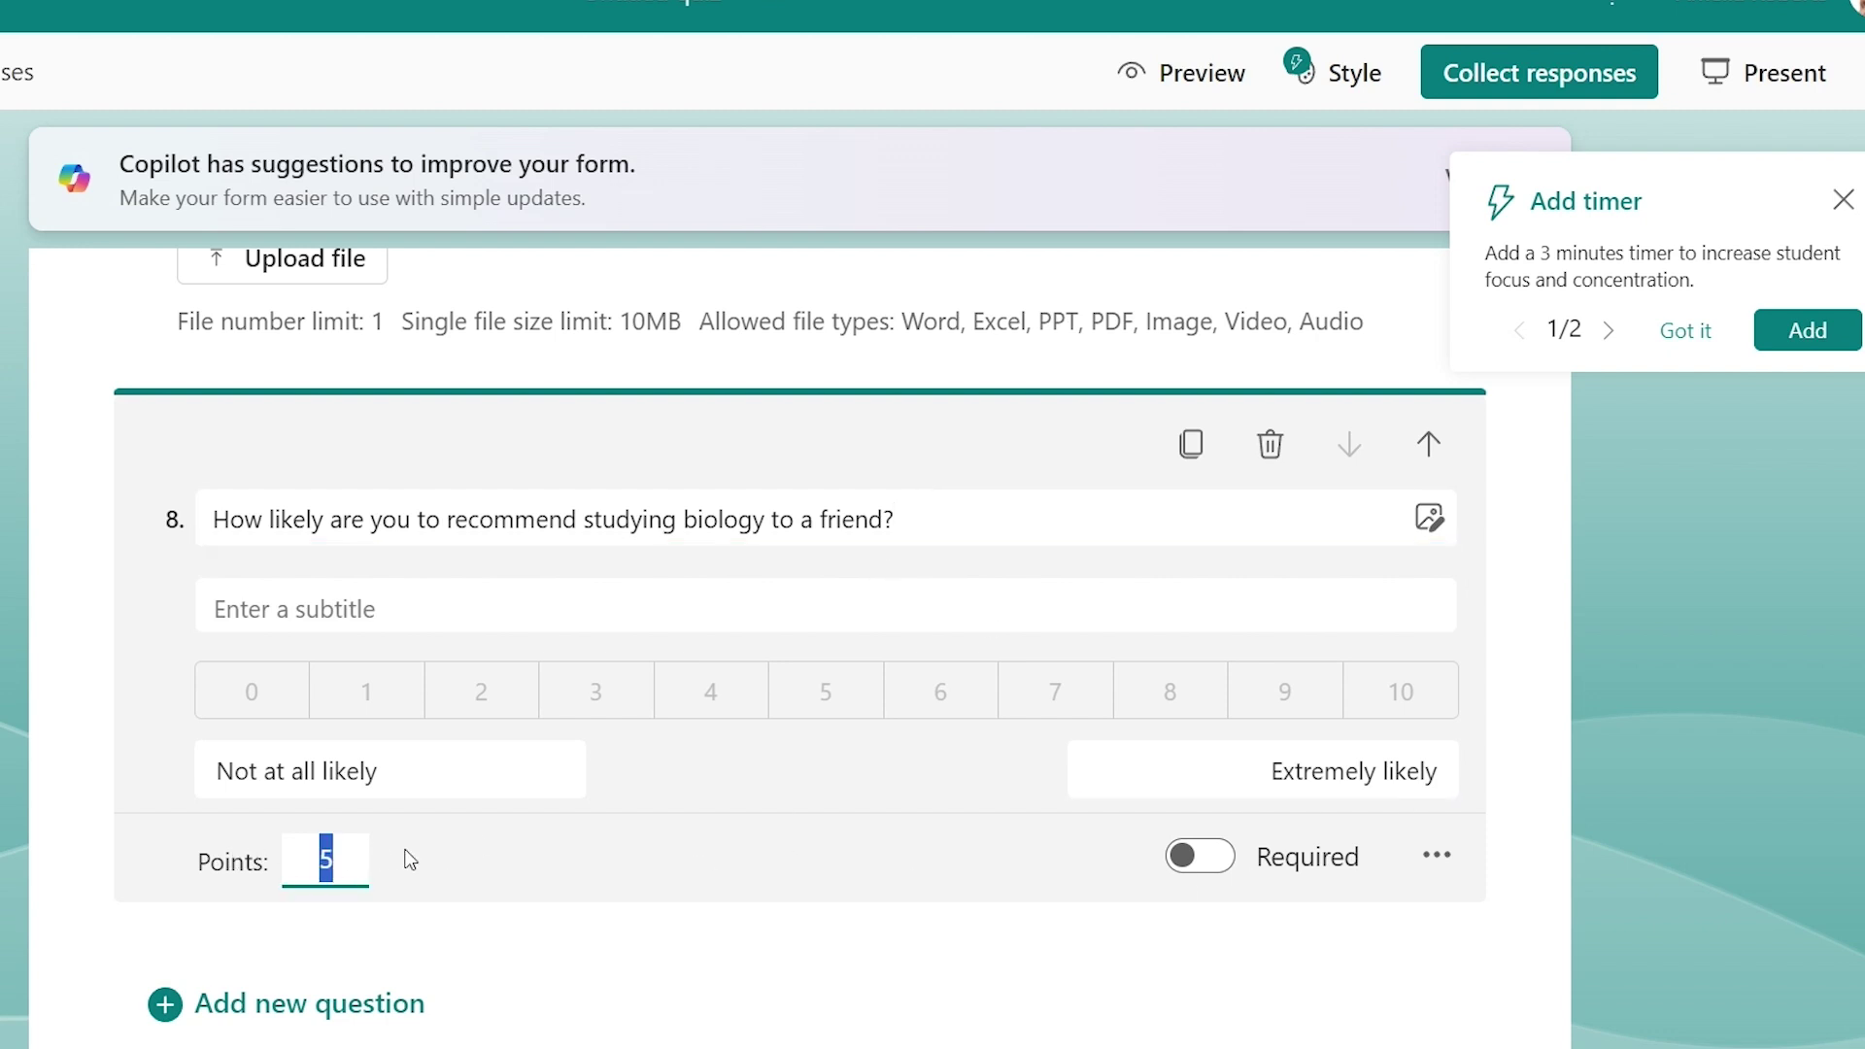
pyautogui.write('1')
# In the form Settings, turn on a start date of 7/30/2024 at 5:00 PM
pyautogui.click(1534, 721)
pyautogui.scroll(12, 1538, 730)
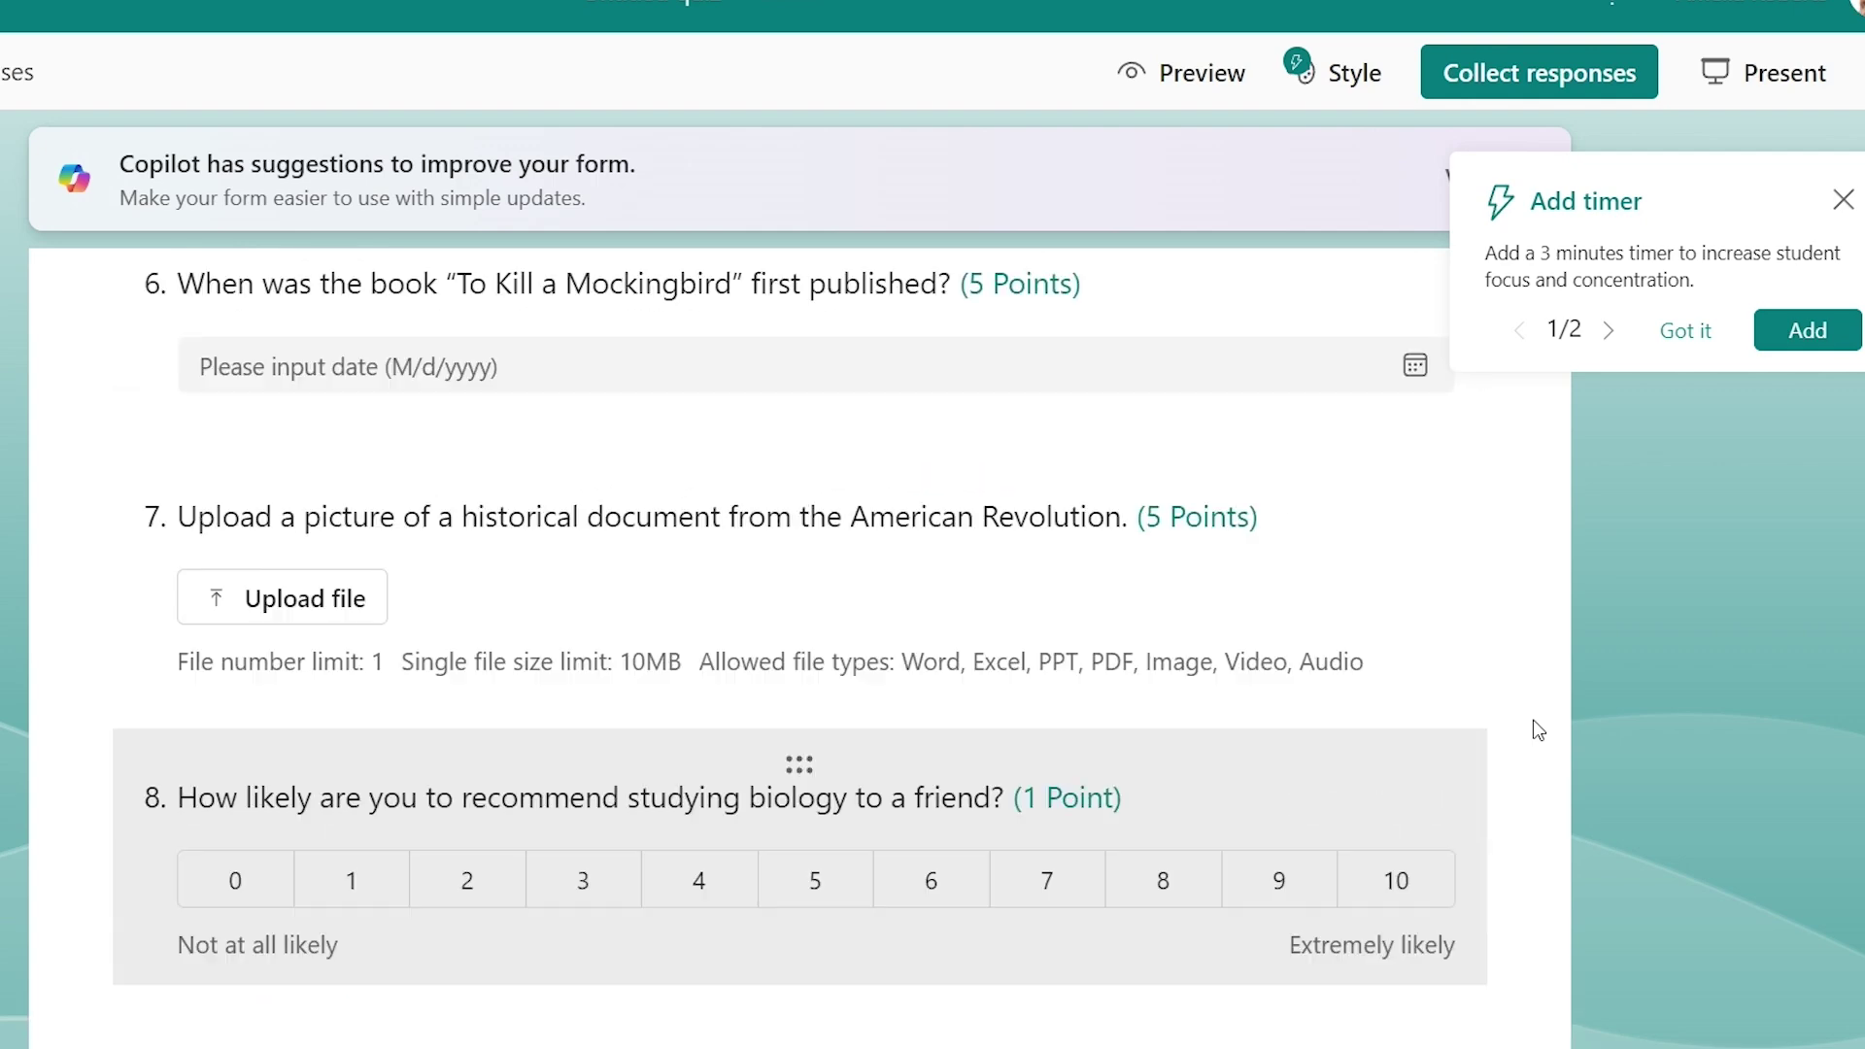
pyautogui.scroll(15, 1537, 730)
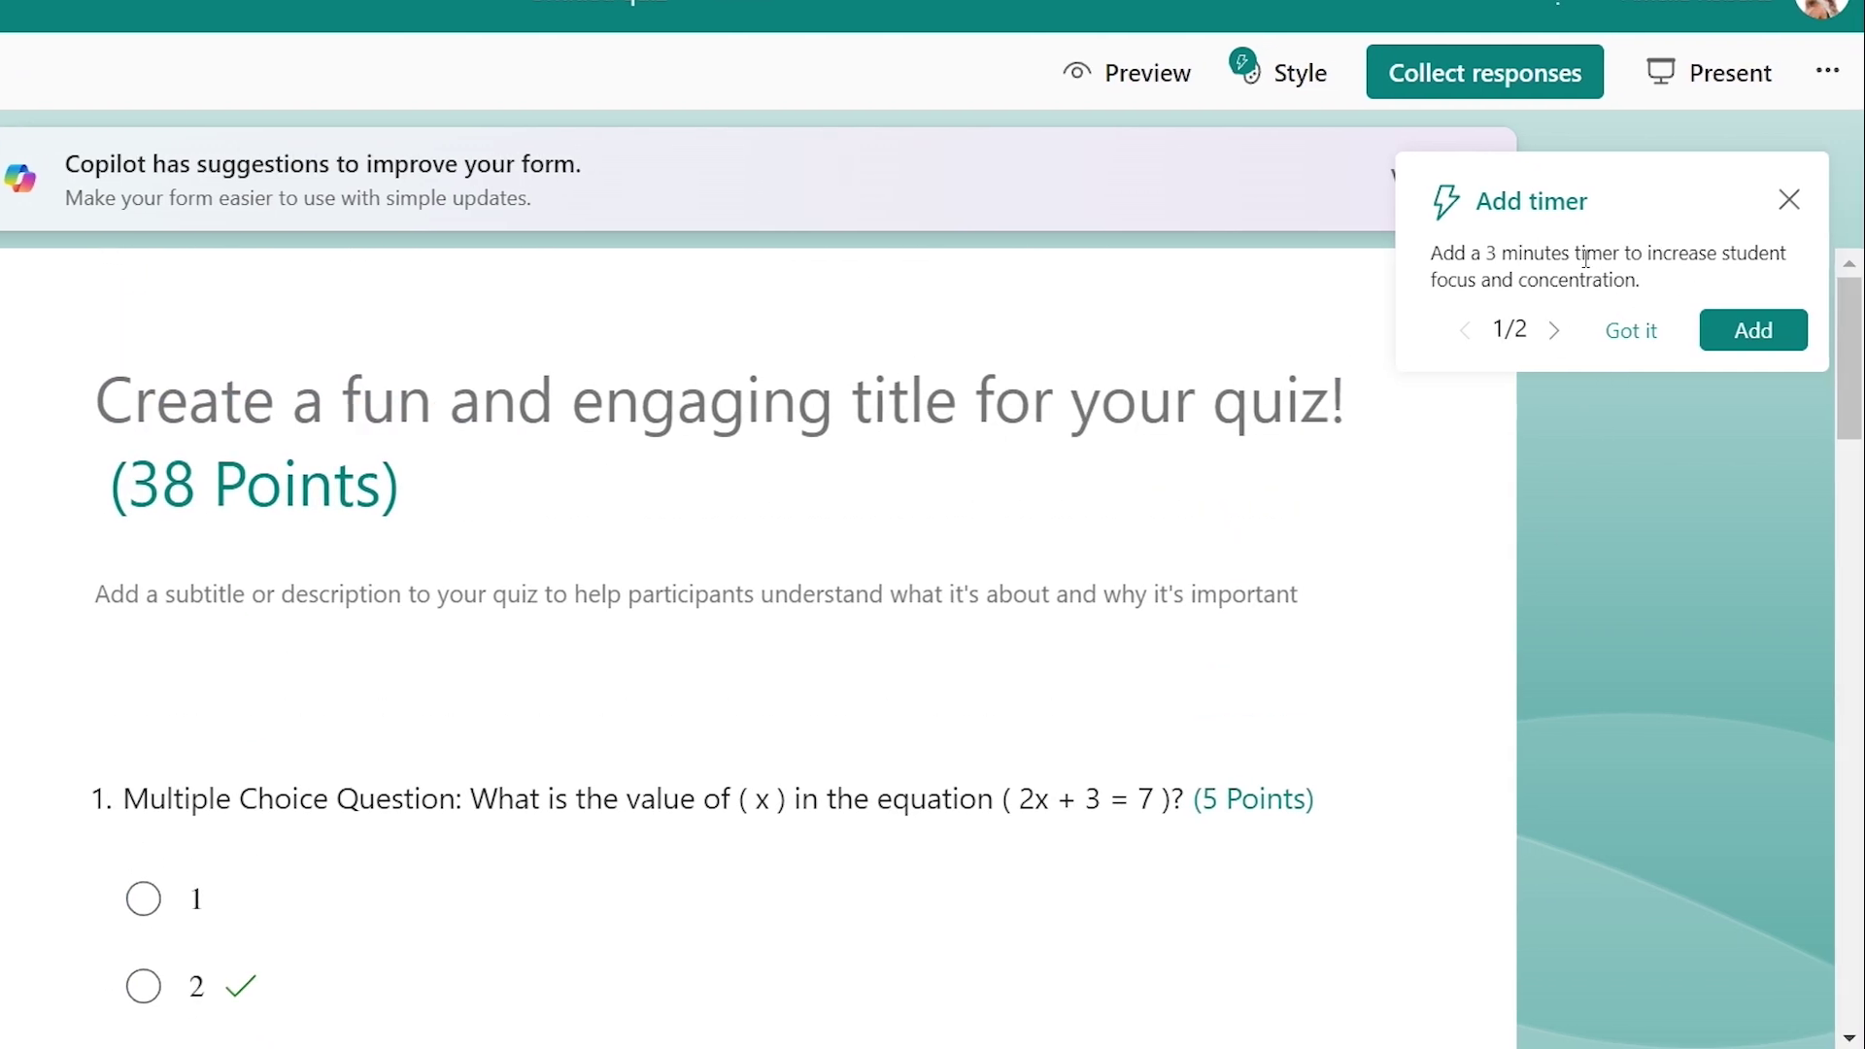
pyautogui.click(1826, 76)
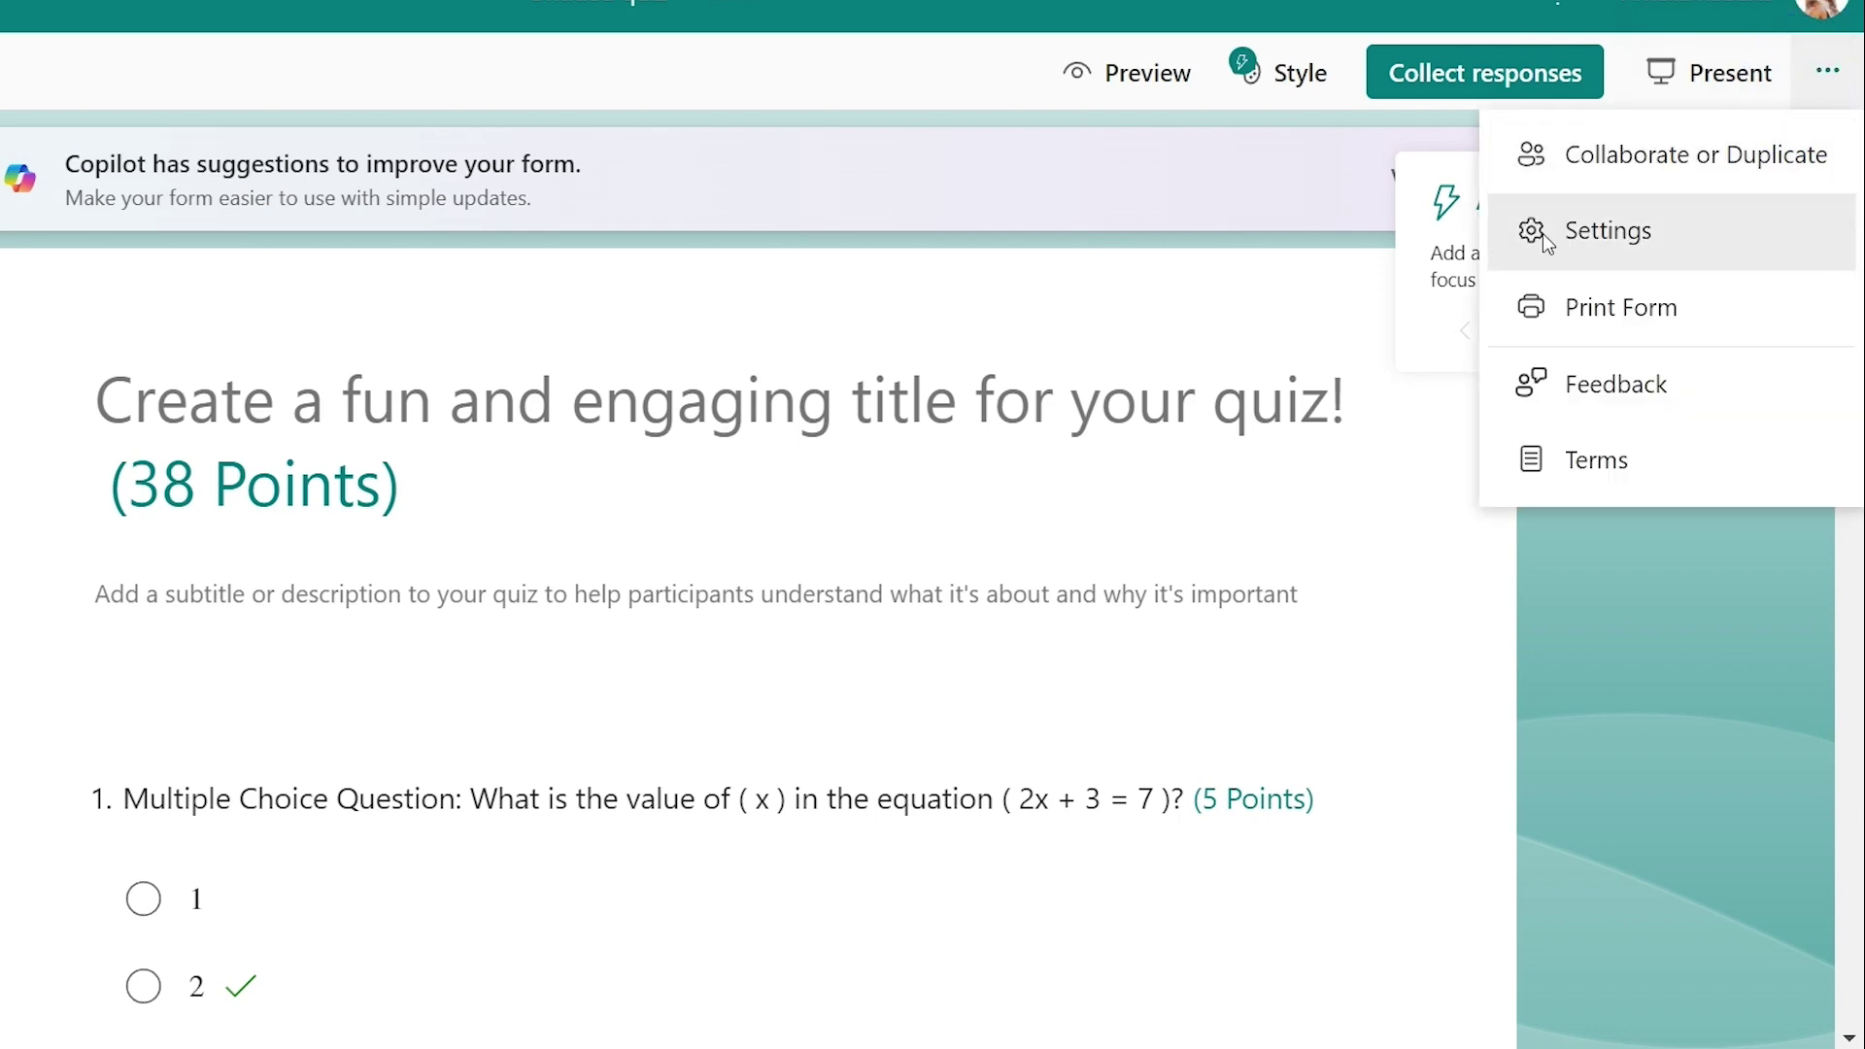
pyautogui.click(1624, 239)
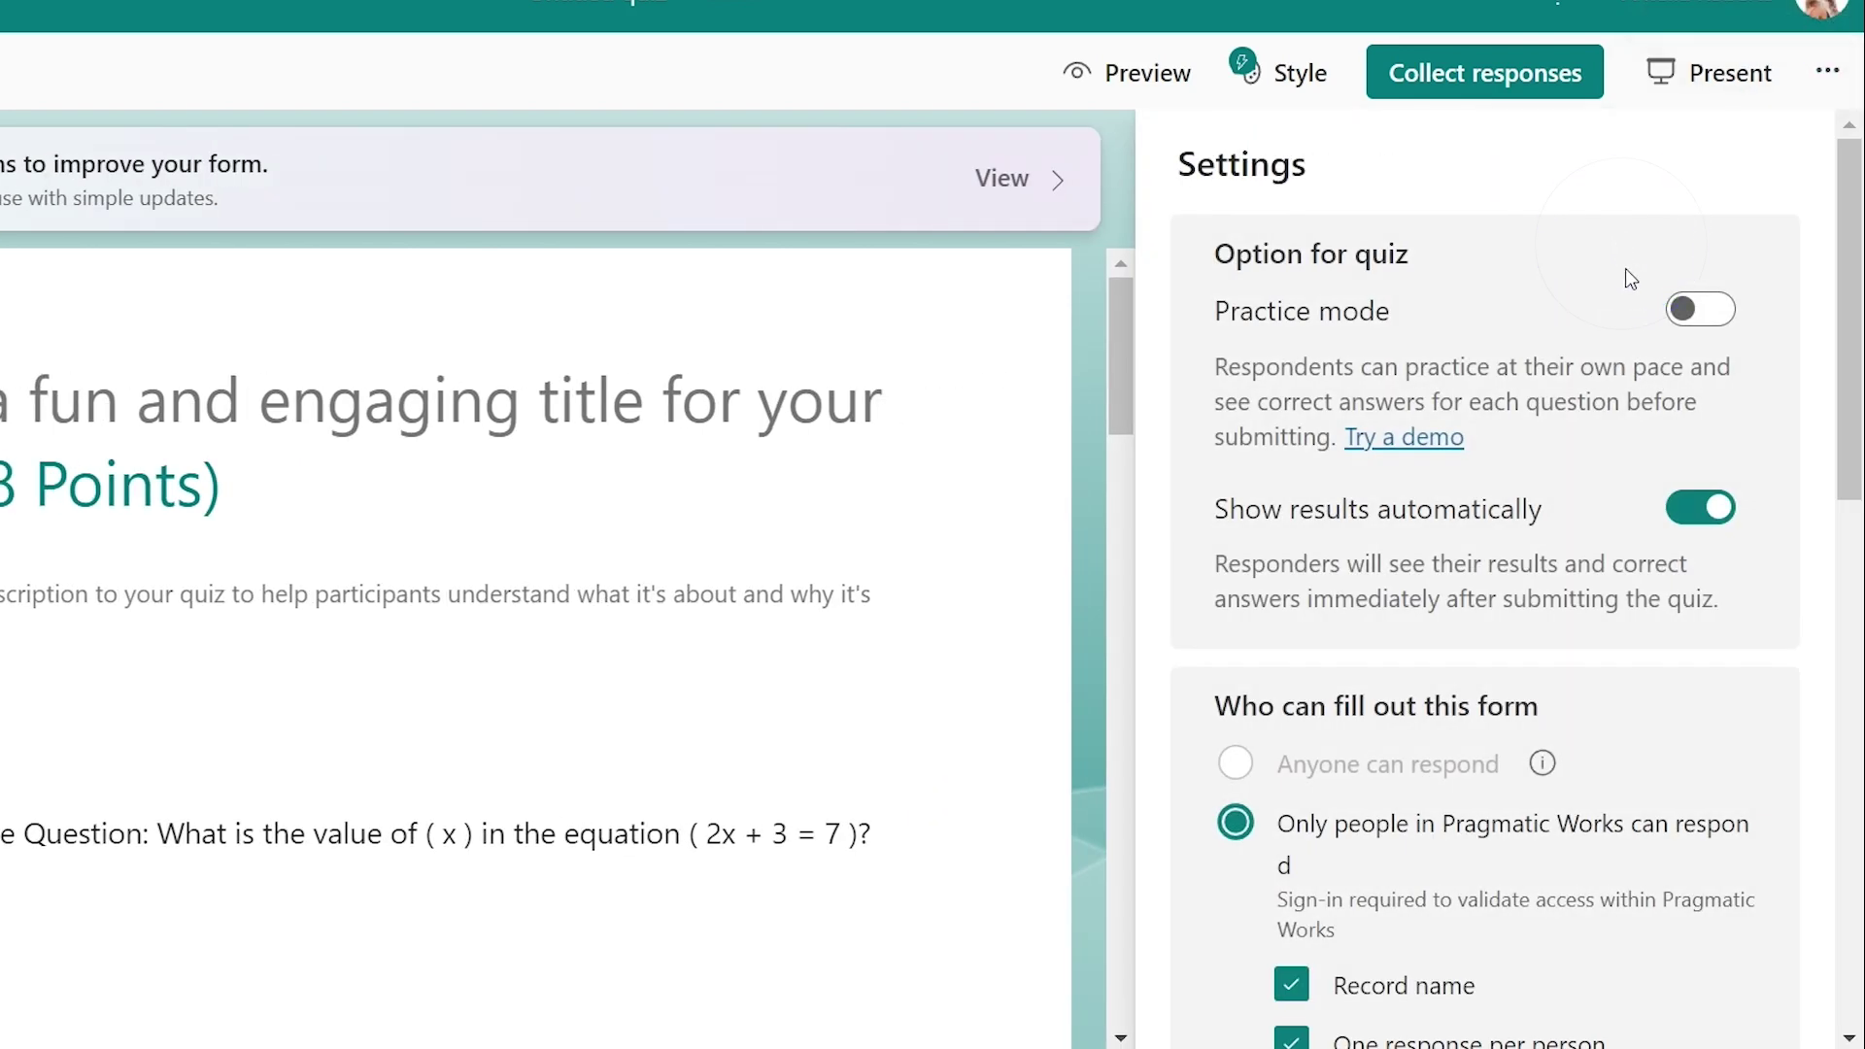
pyautogui.scroll(-5, 1798, 612)
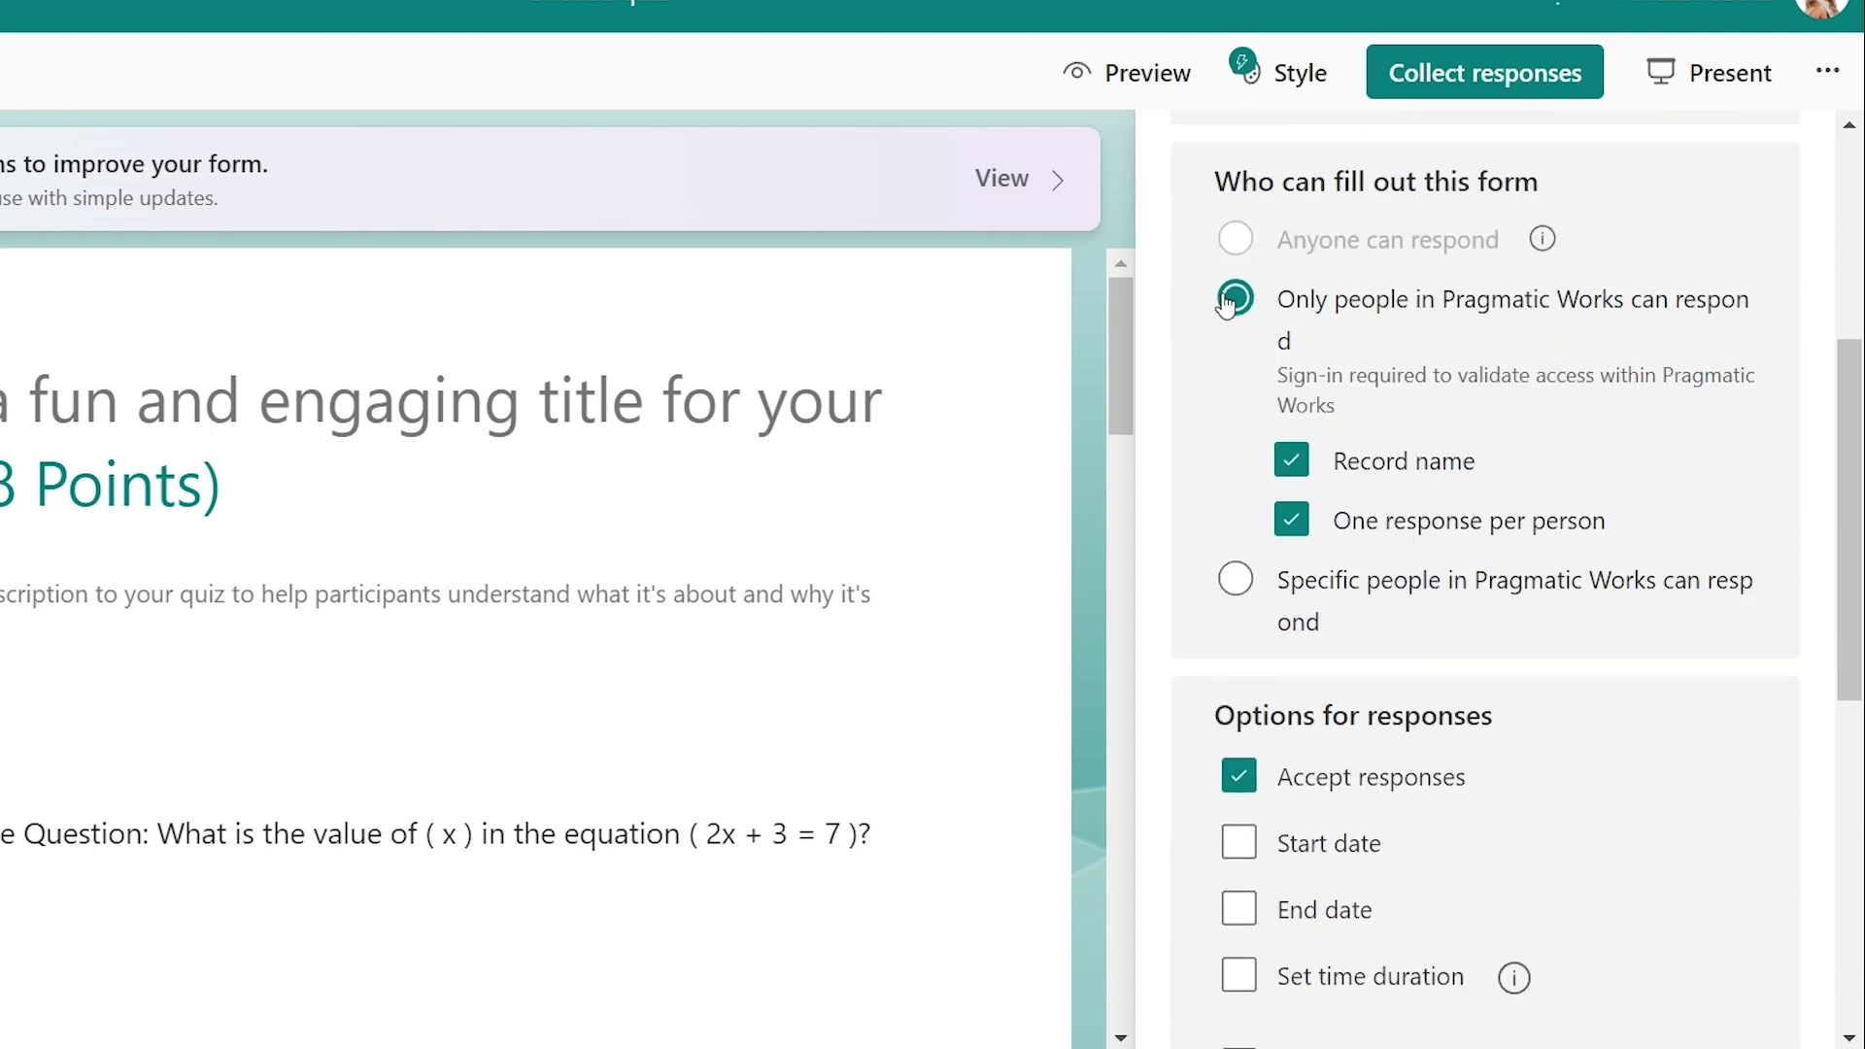
pyautogui.click(1248, 303)
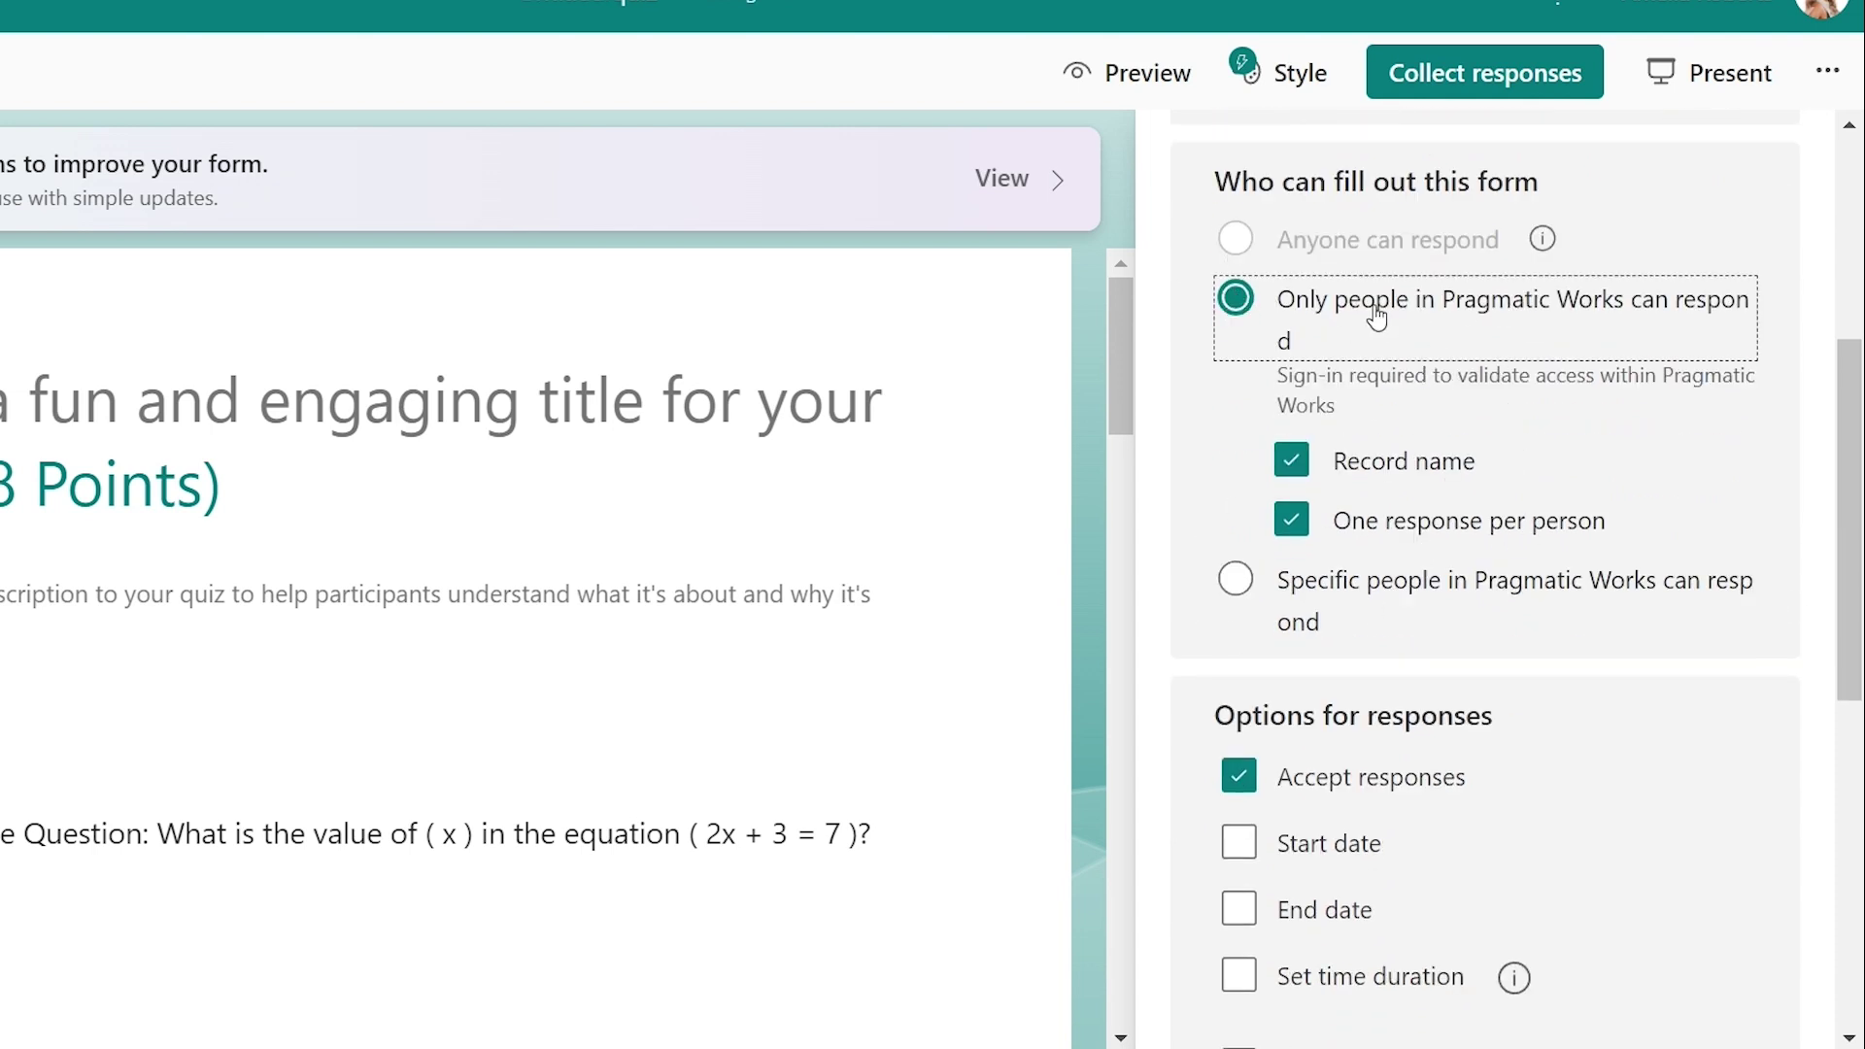
pyautogui.click(1239, 247)
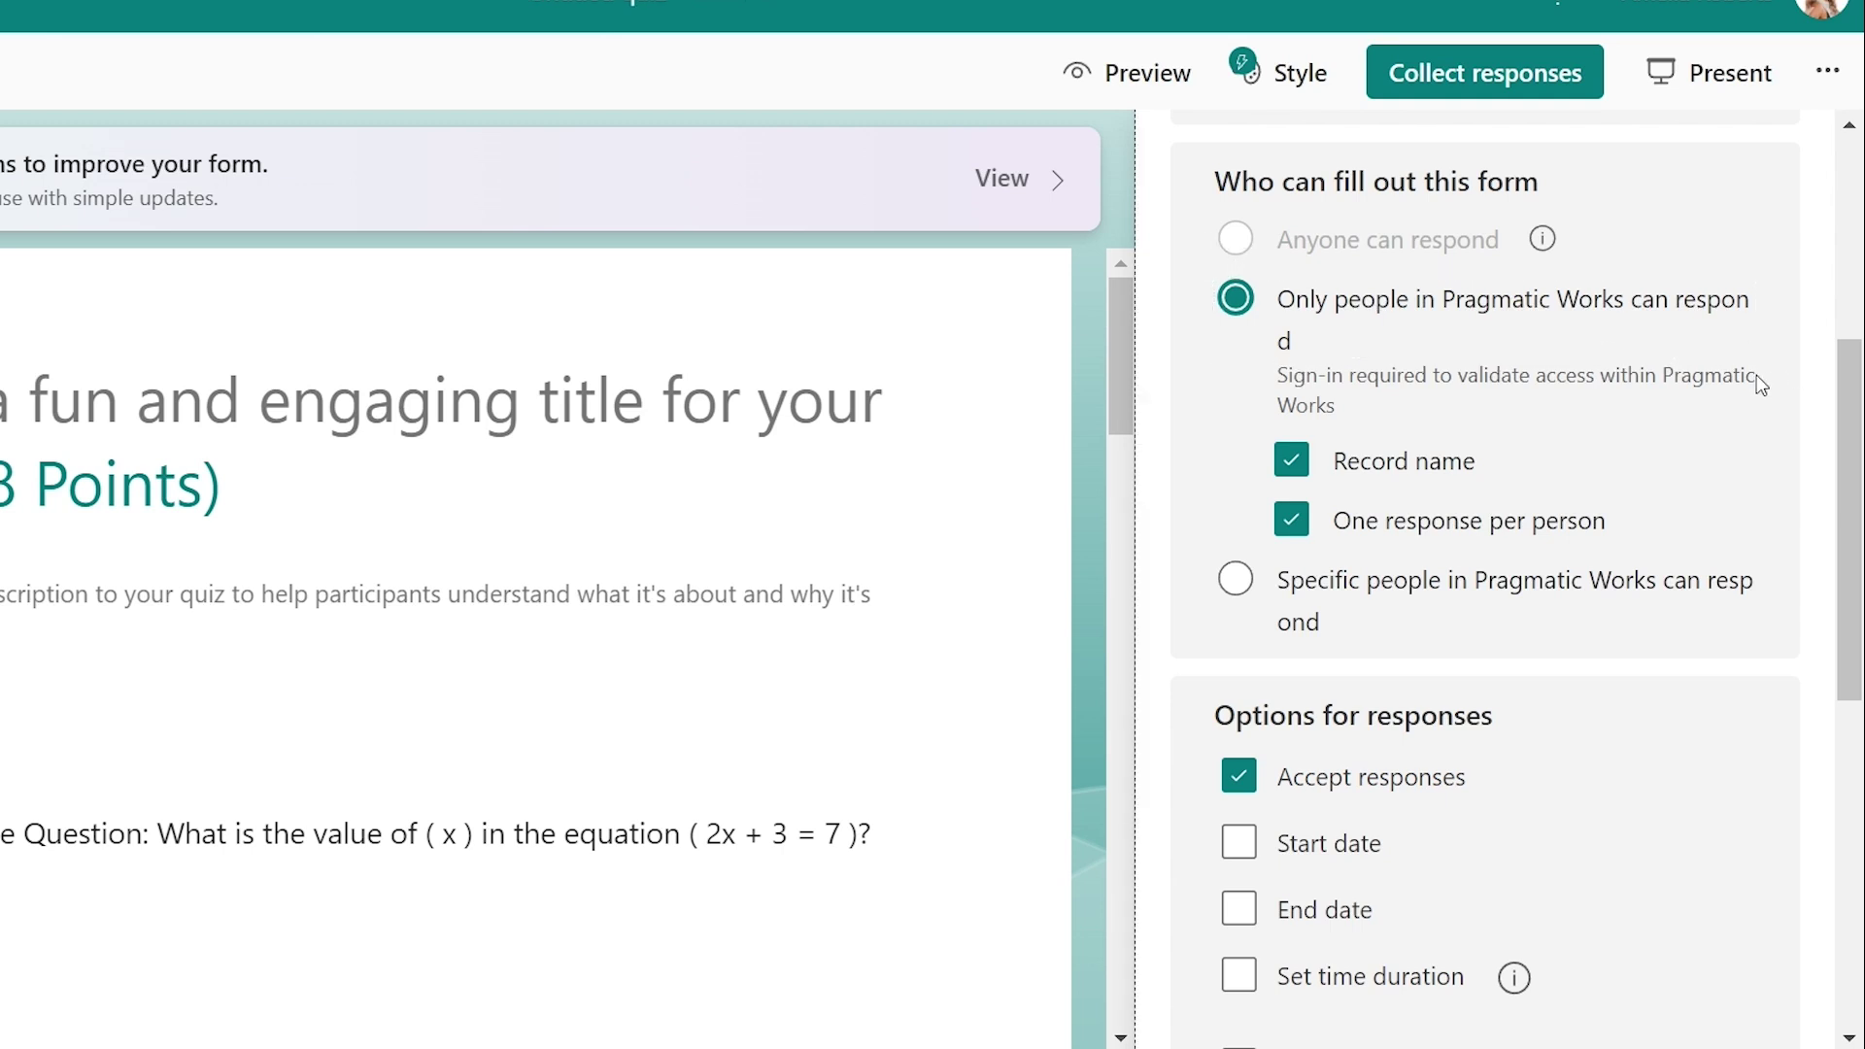
pyautogui.scroll(-3, 1780, 405)
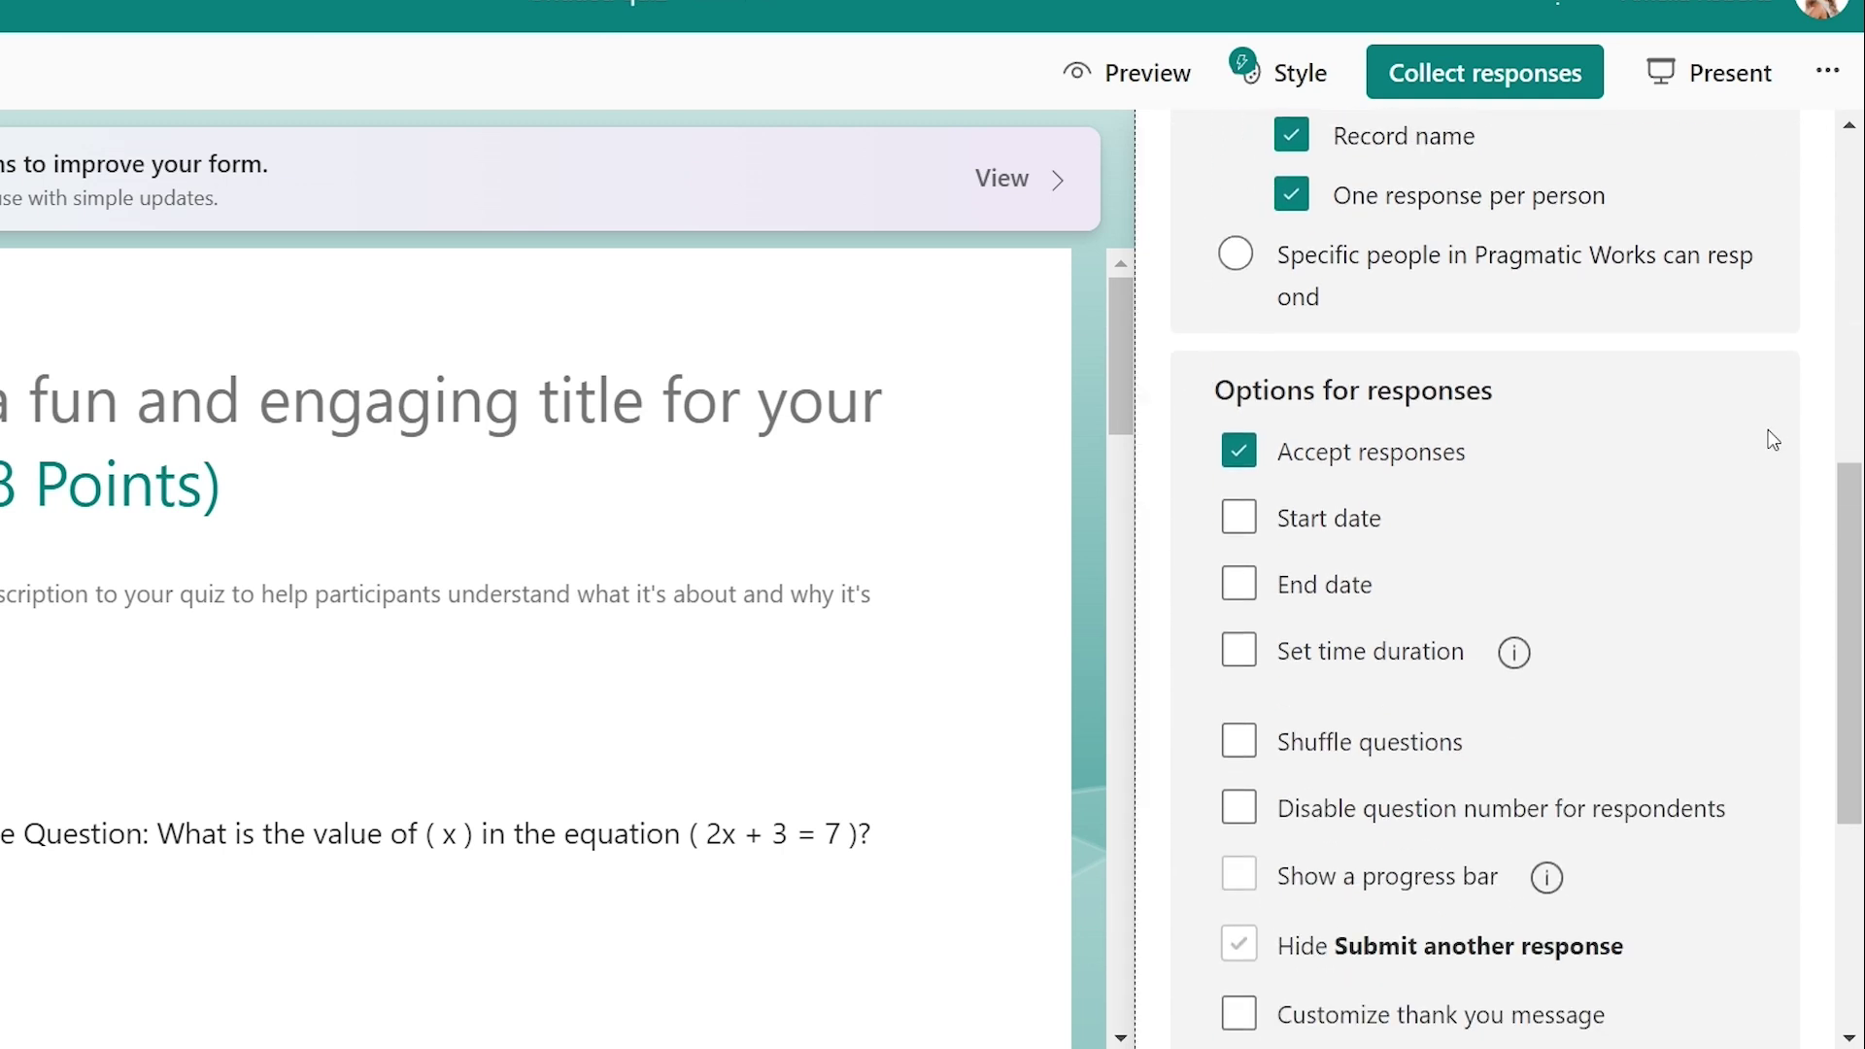
pyautogui.scroll(3, 1767, 429)
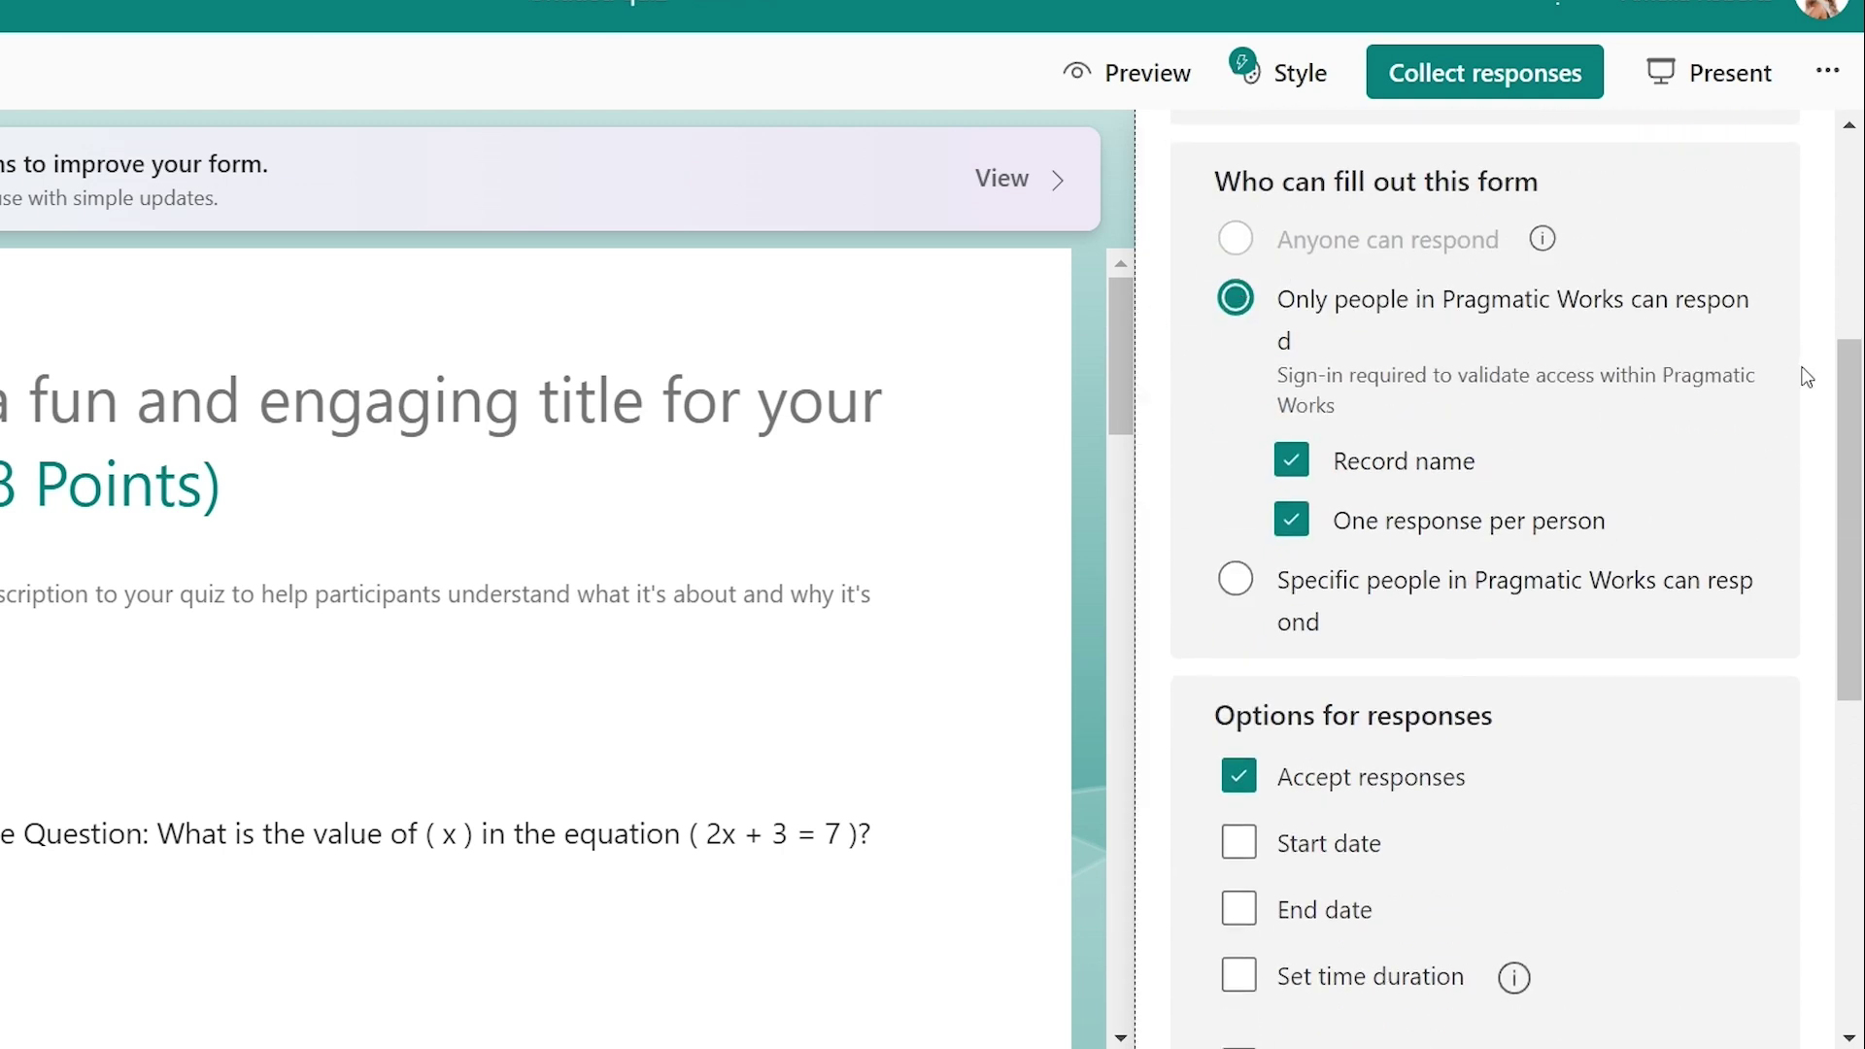
pyautogui.scroll(-5, 1804, 388)
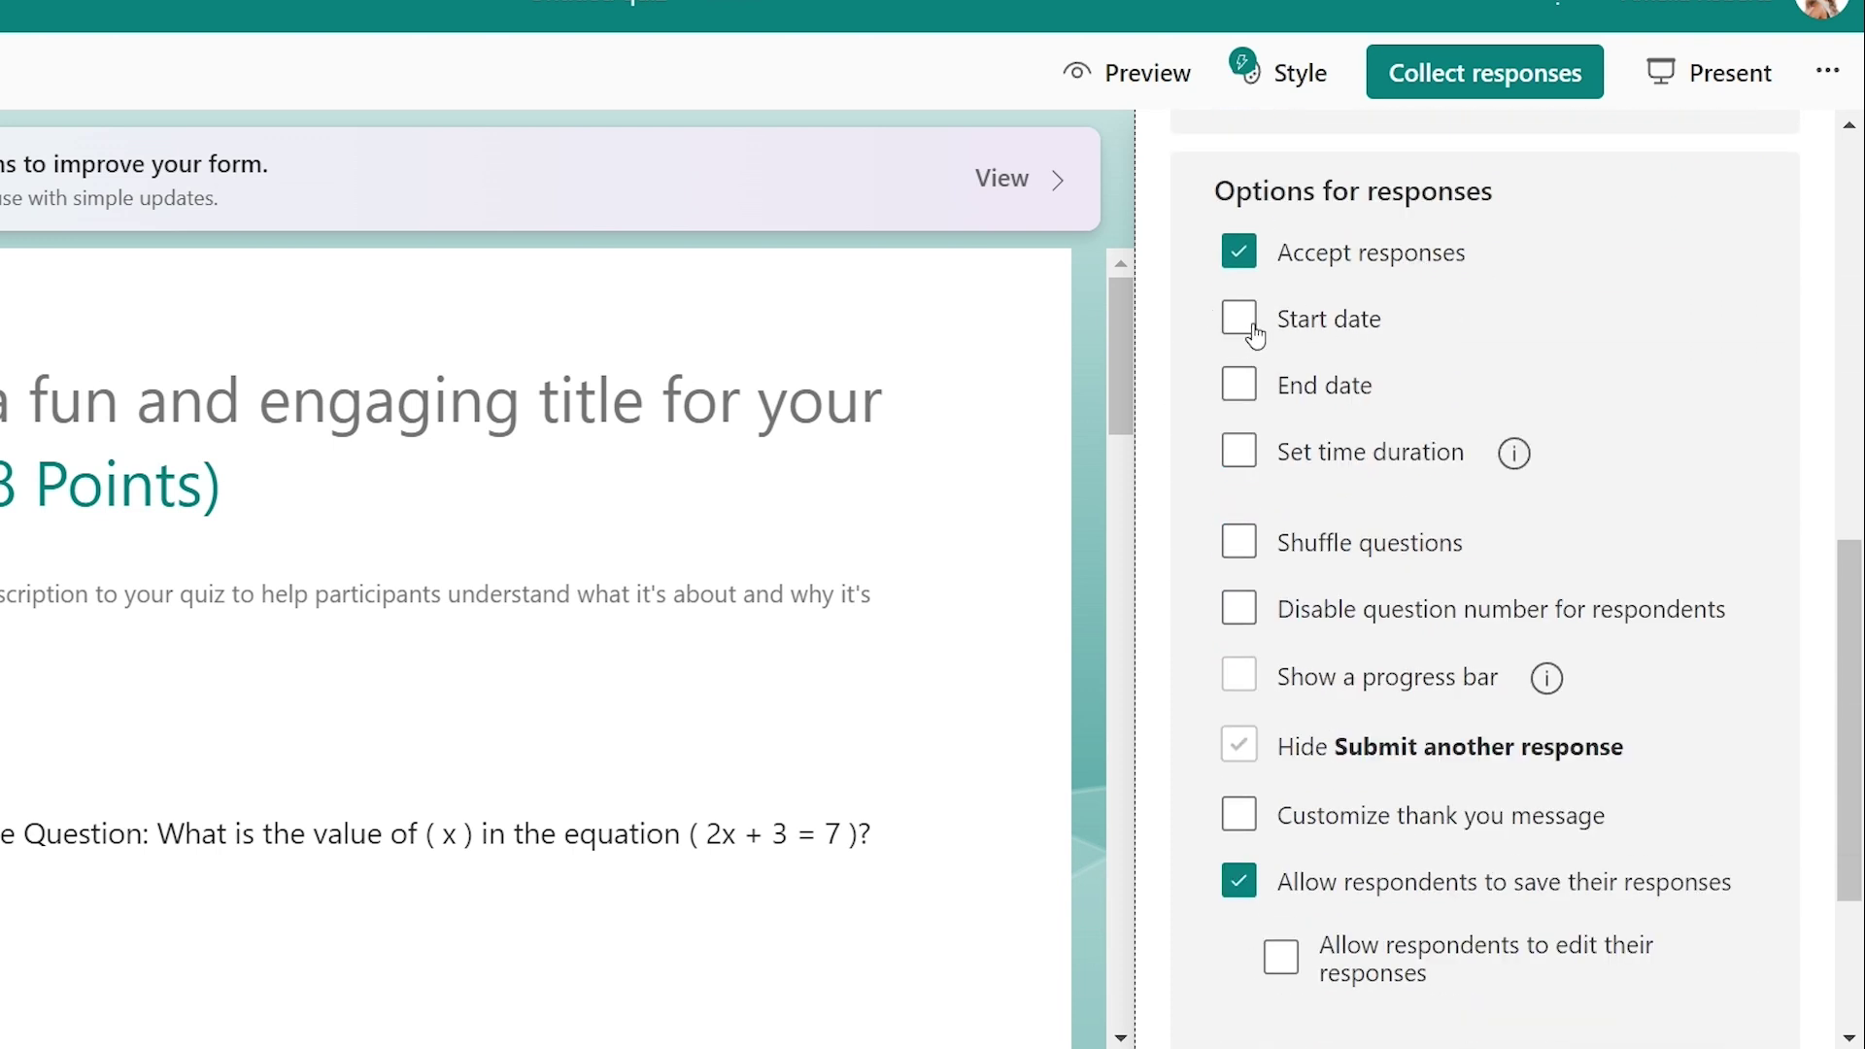
pyautogui.click(1236, 323)
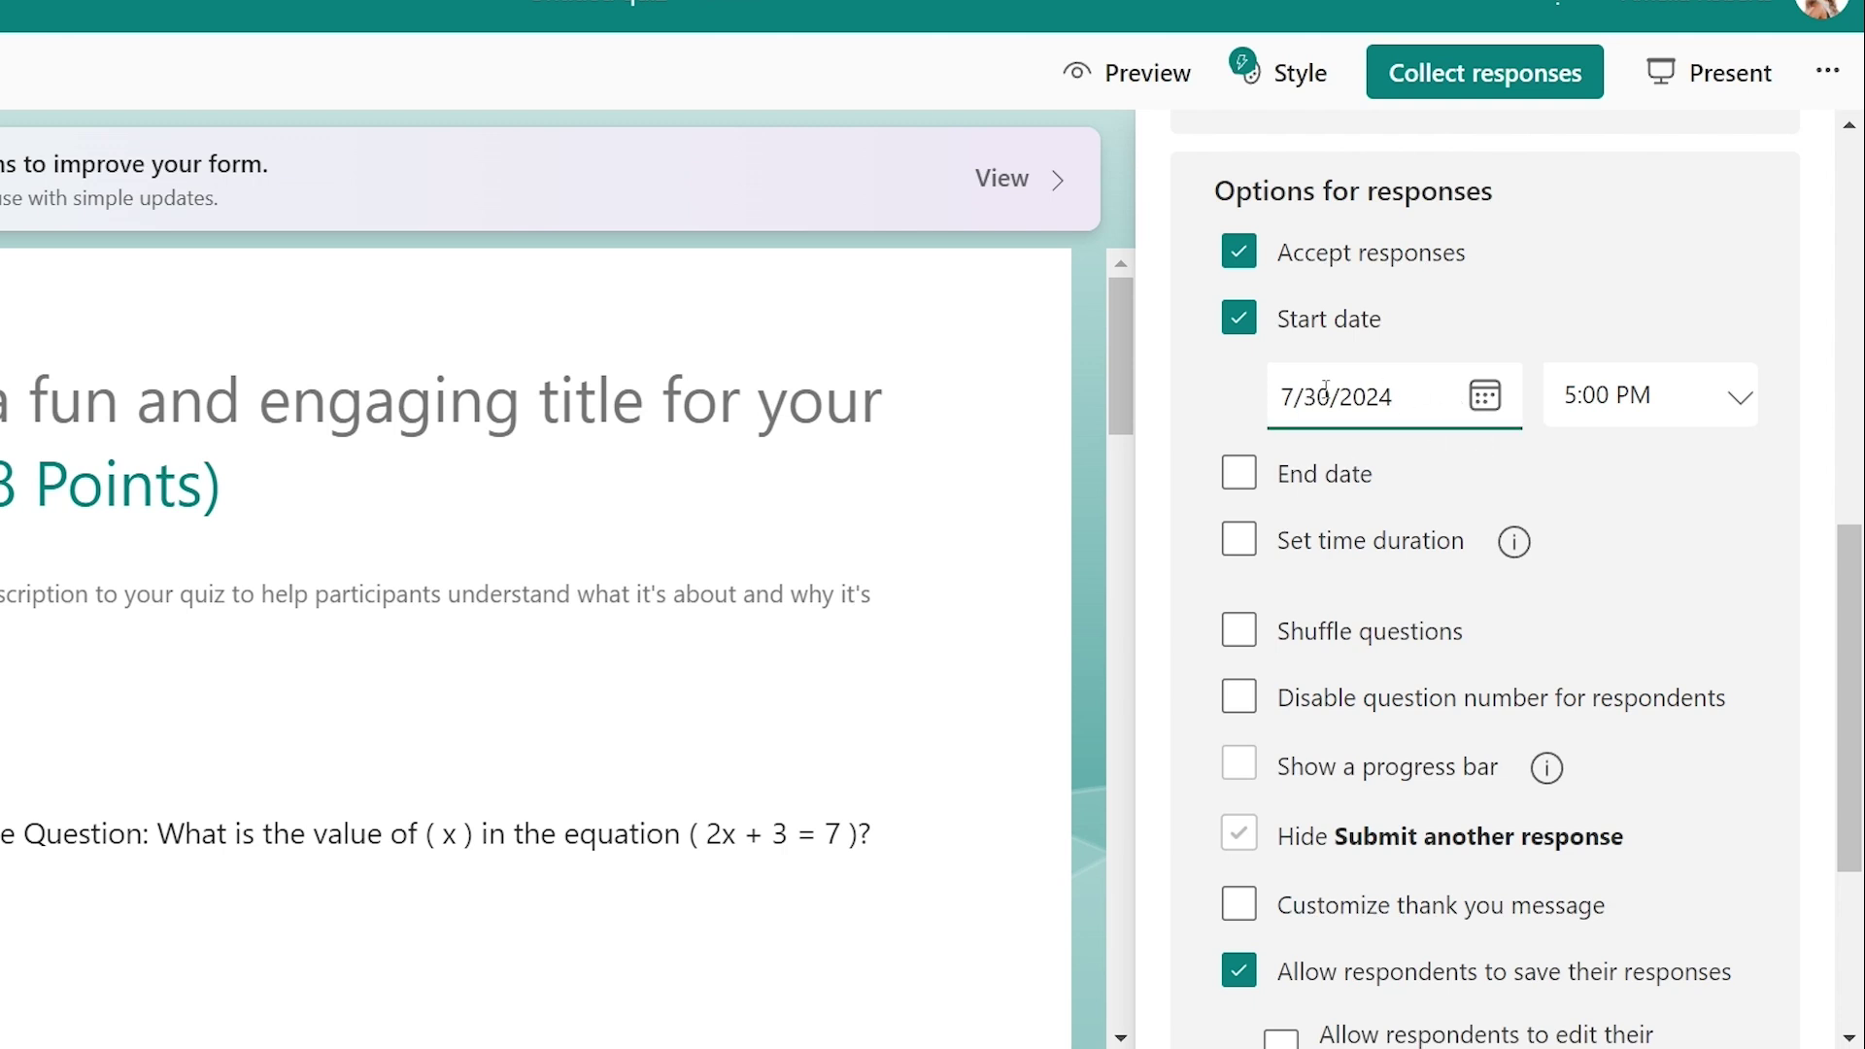
# Set the quiz time duration to 10 minutes instead of 30
pyautogui.click(1240, 541)
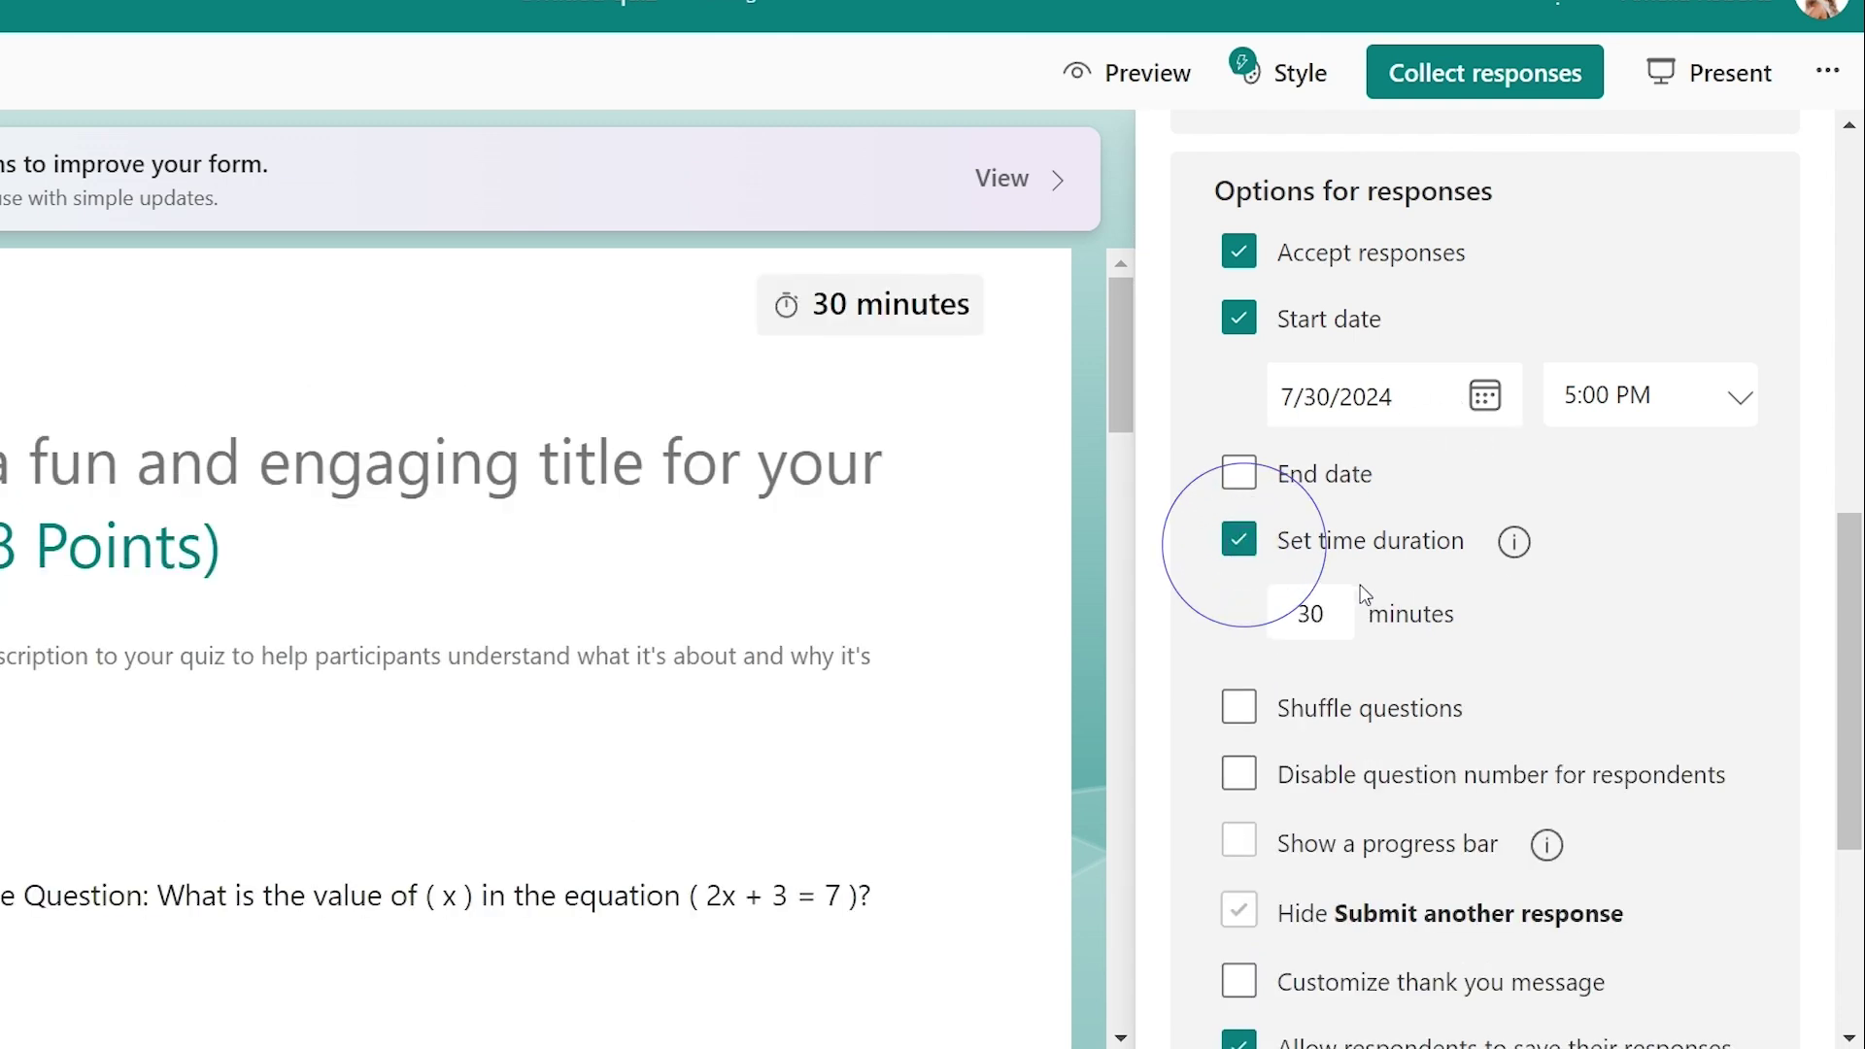
pyautogui.doubleClick(1335, 614)
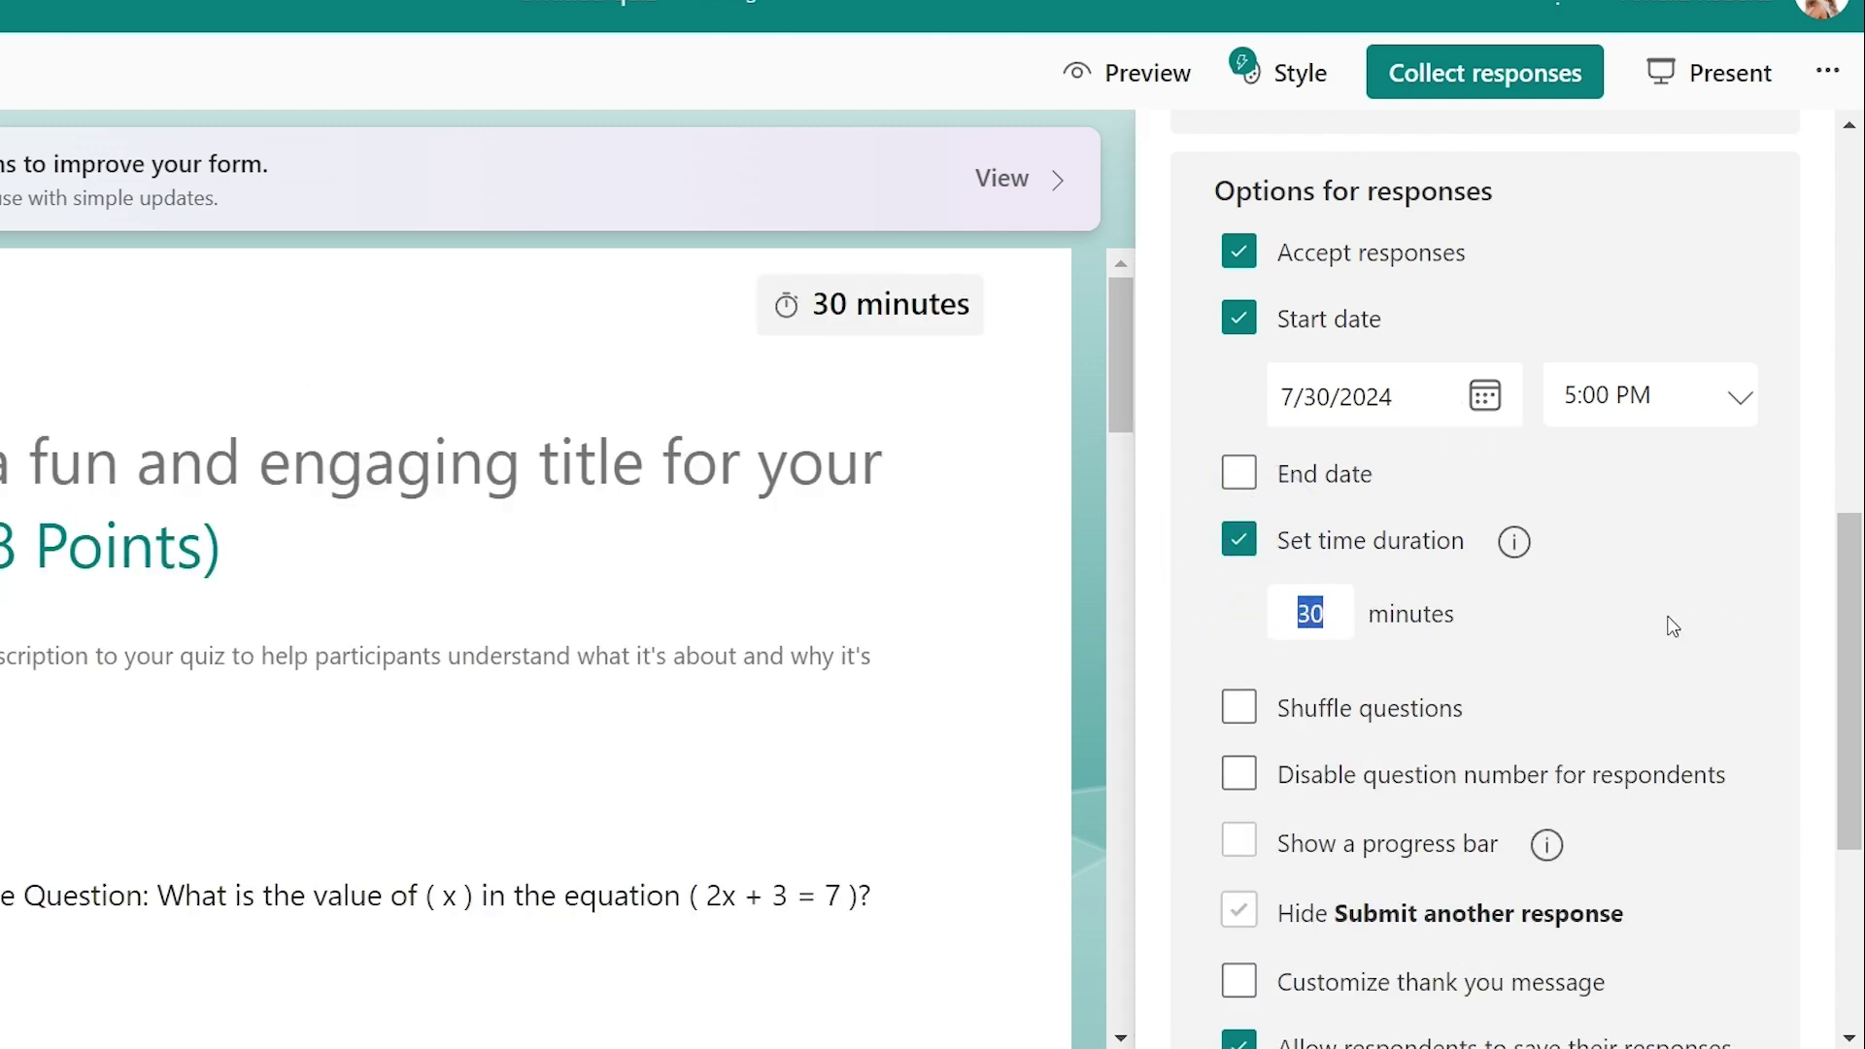
pyautogui.write('10')
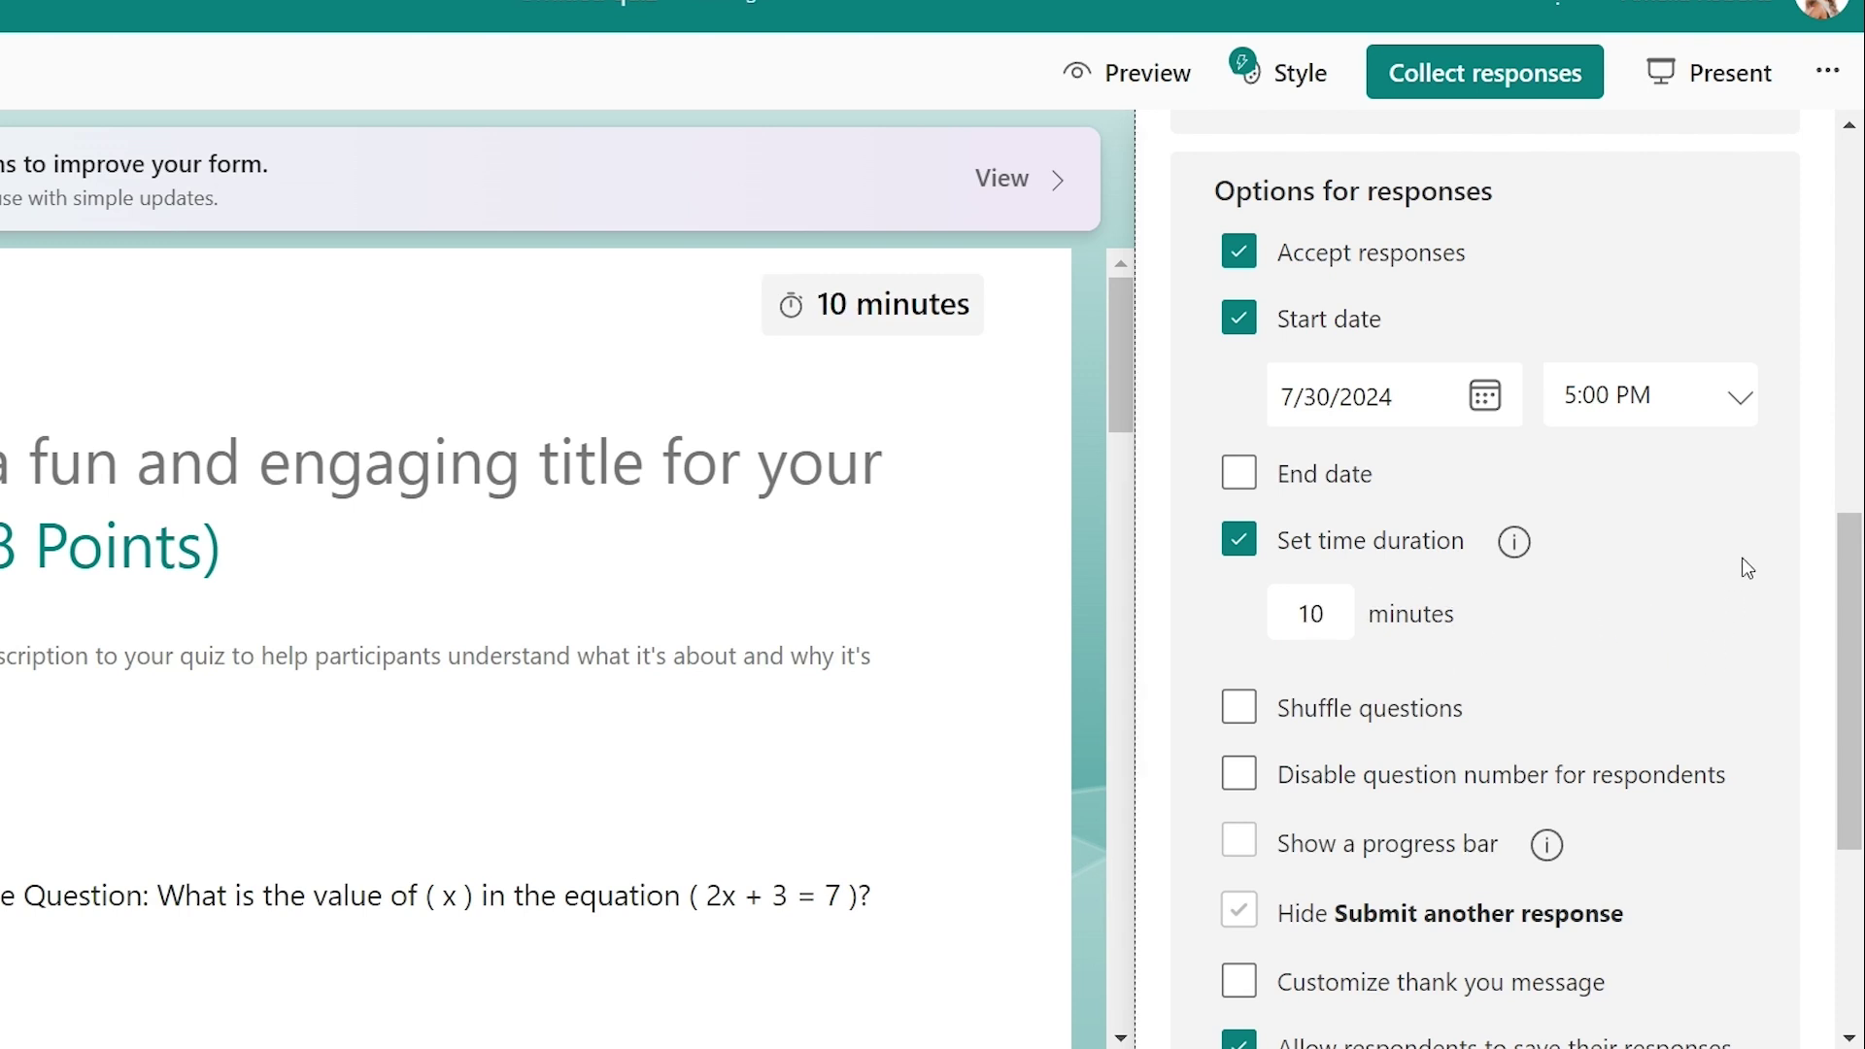
pyautogui.scroll(-2, 1742, 559)
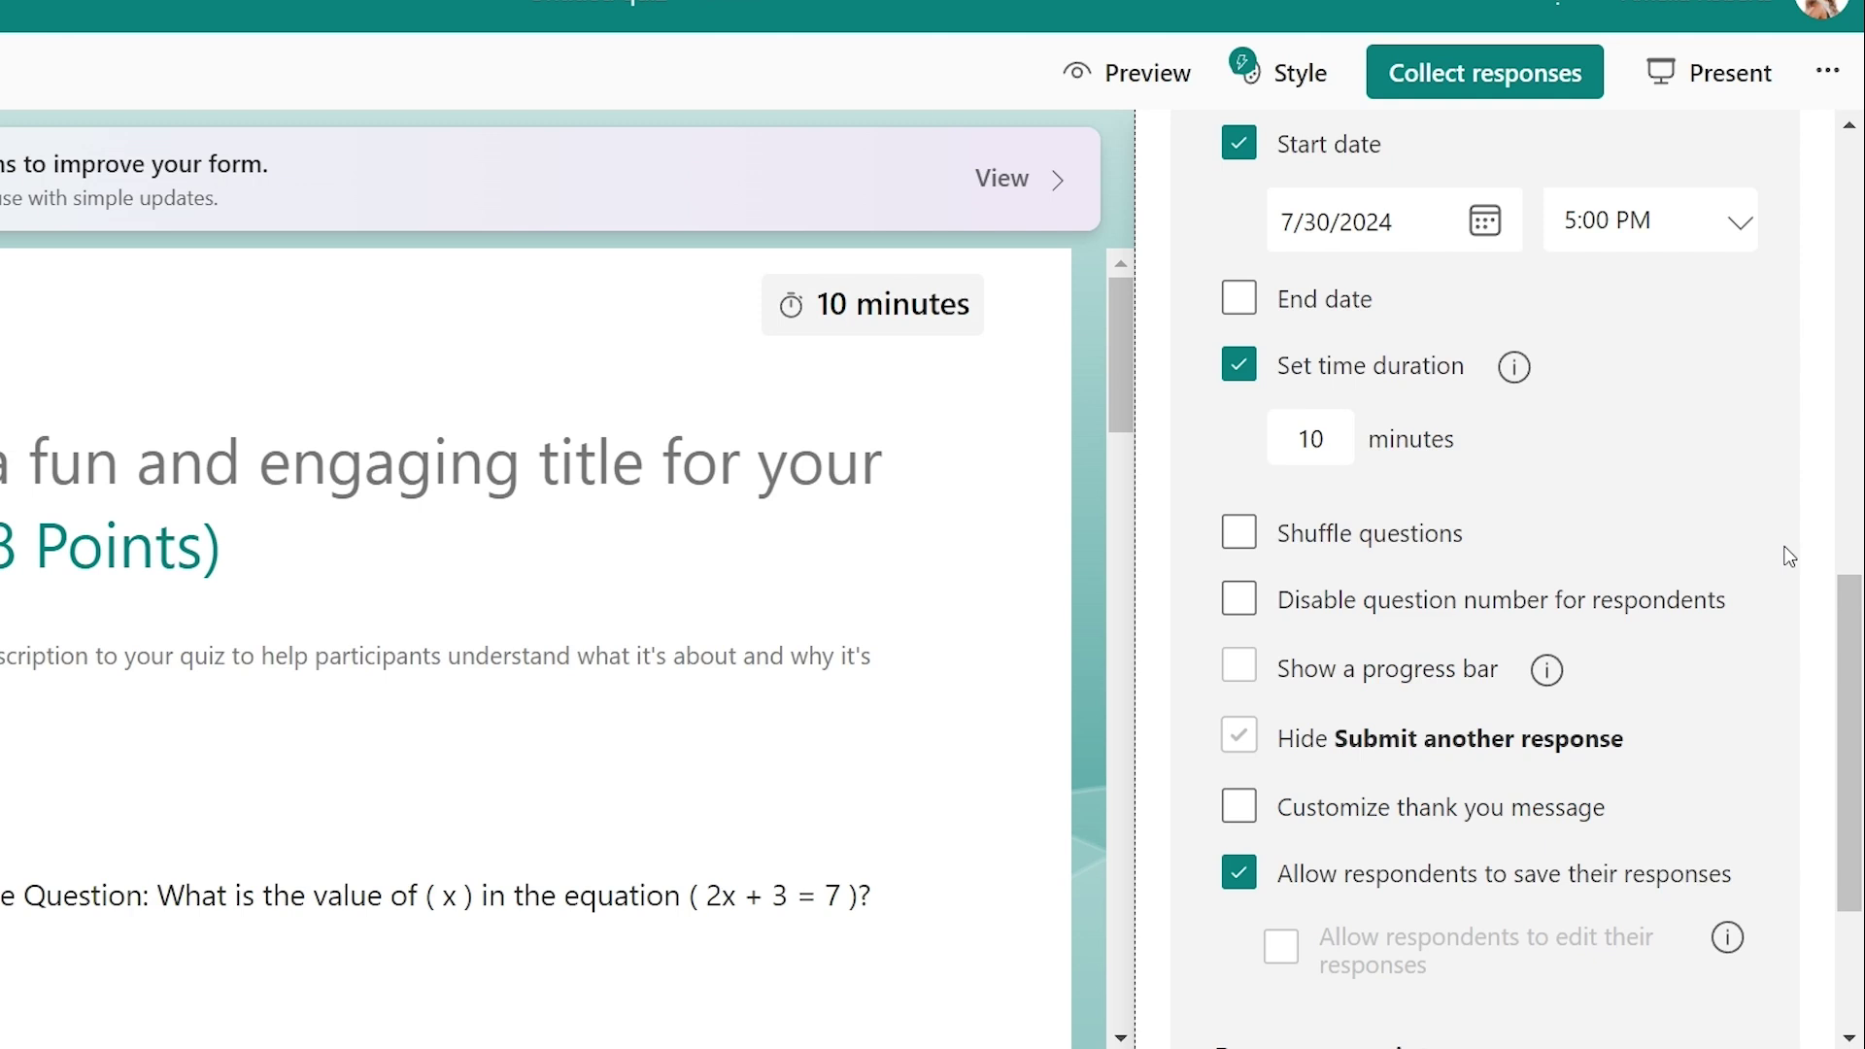
pyautogui.scroll(-2, 1788, 556)
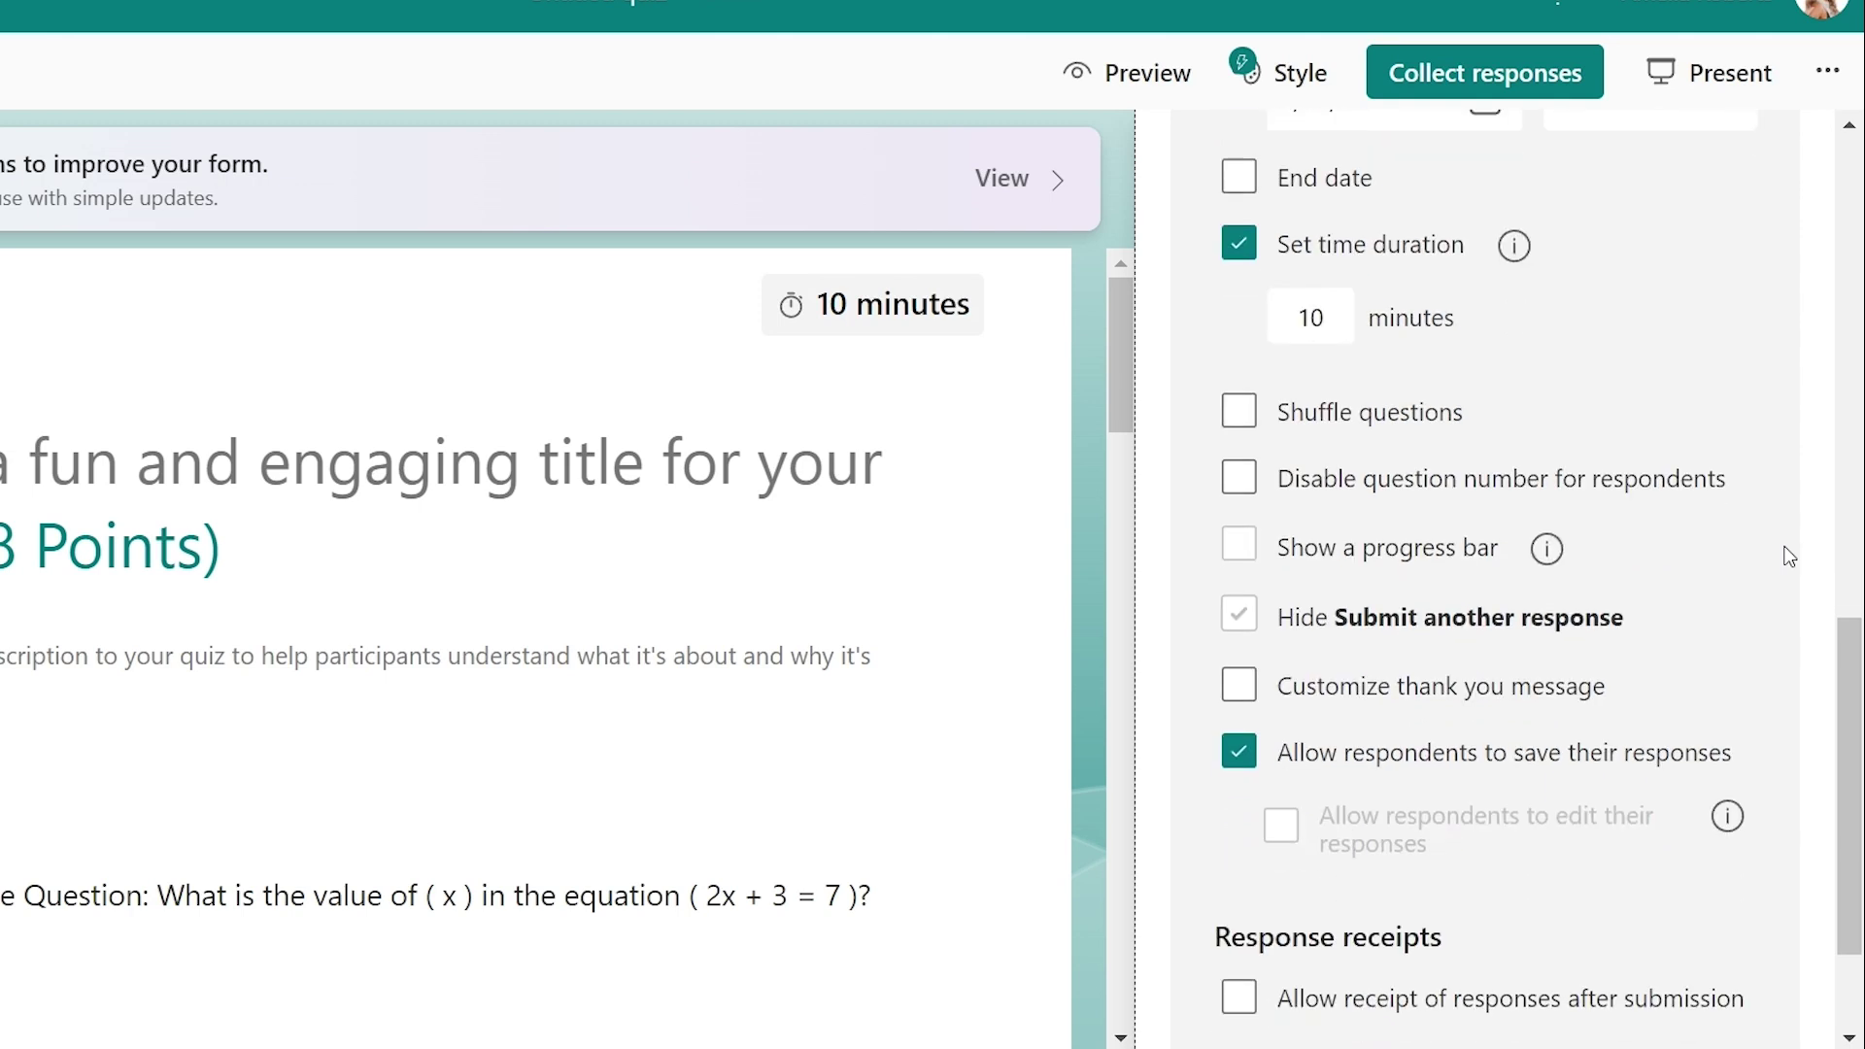
pyautogui.click(1239, 358)
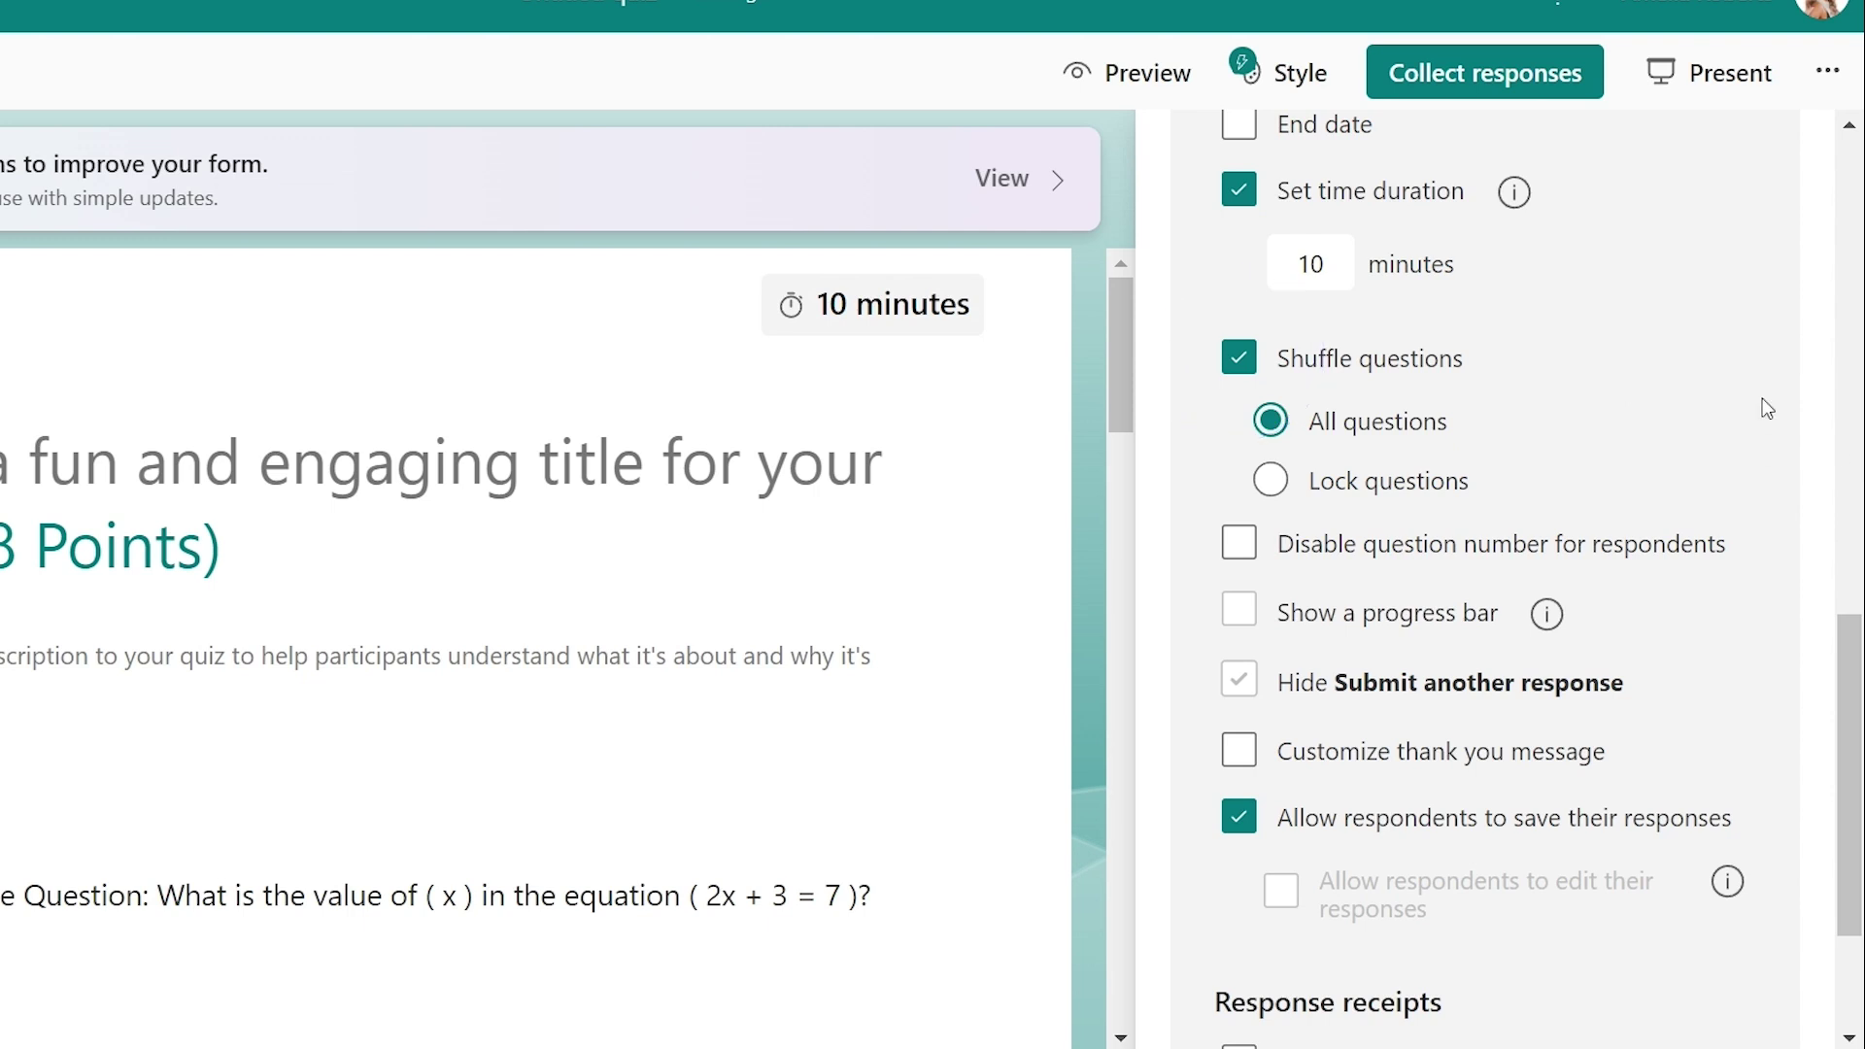
pyautogui.scroll(-2, 1763, 415)
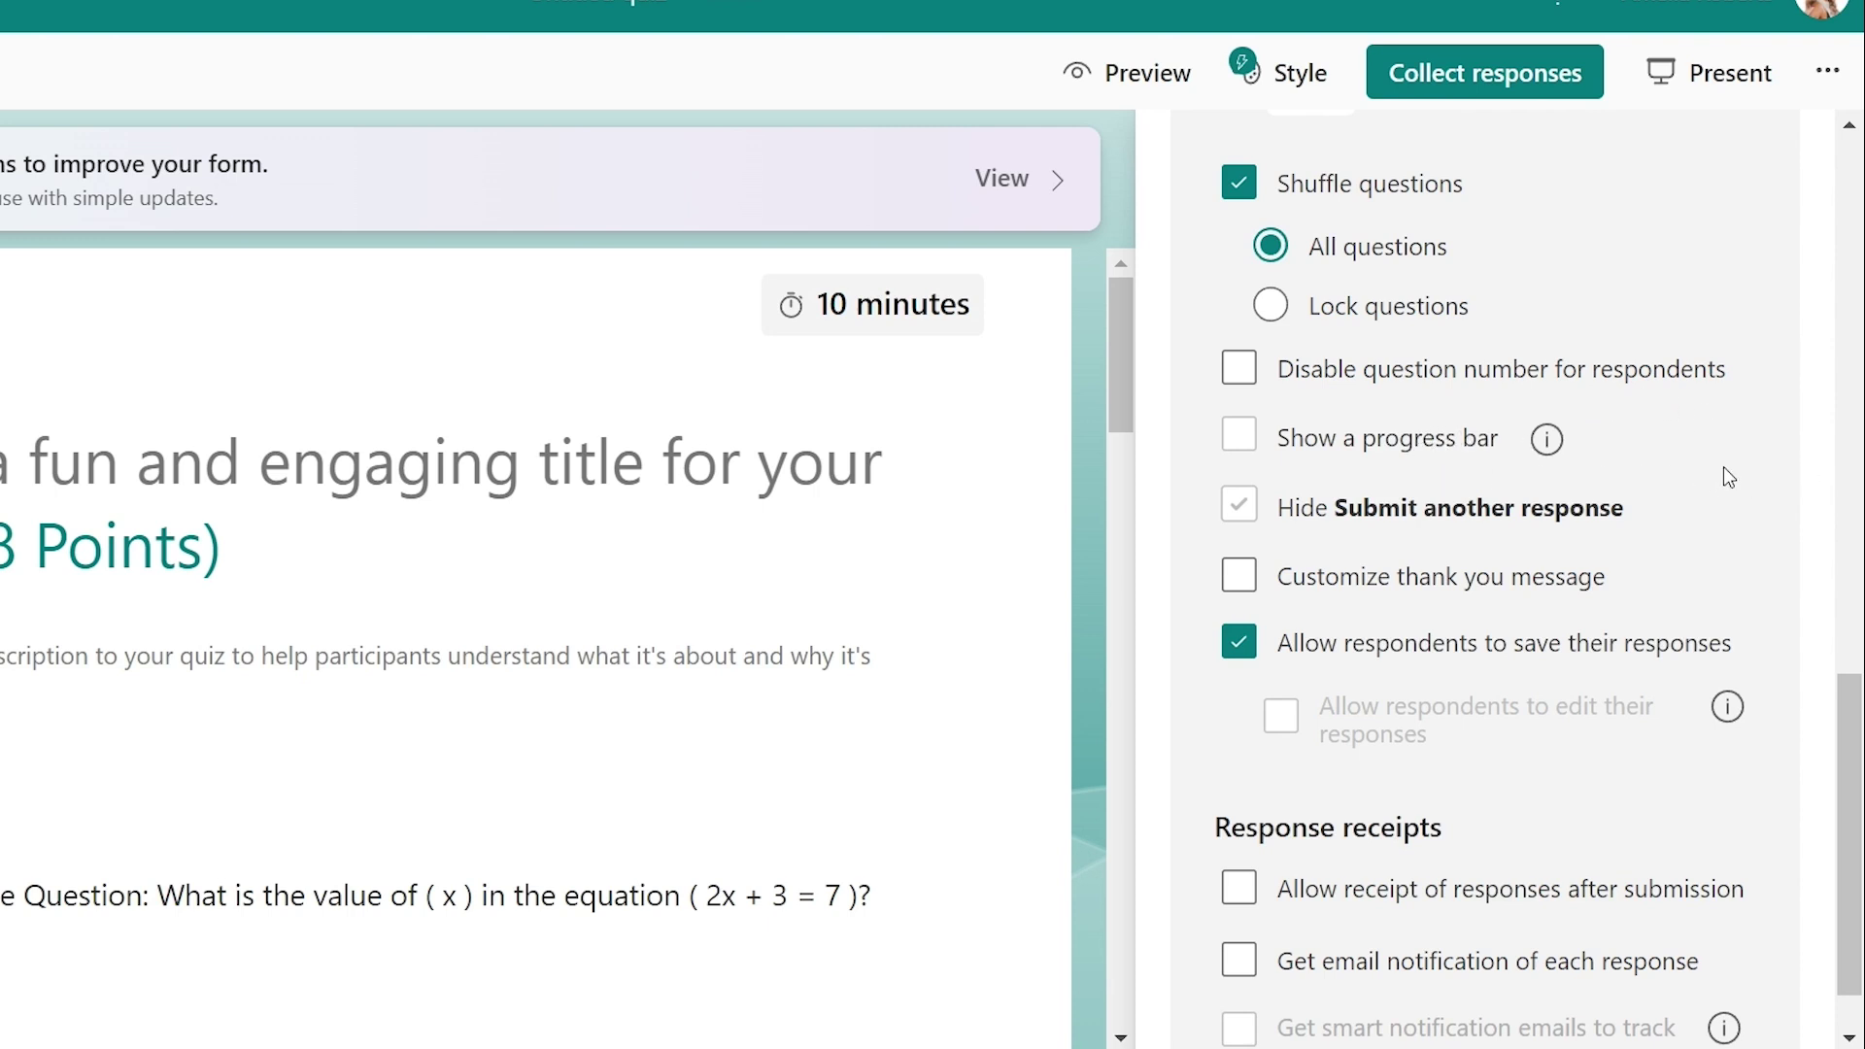
pyautogui.scroll(-1, 1721, 476)
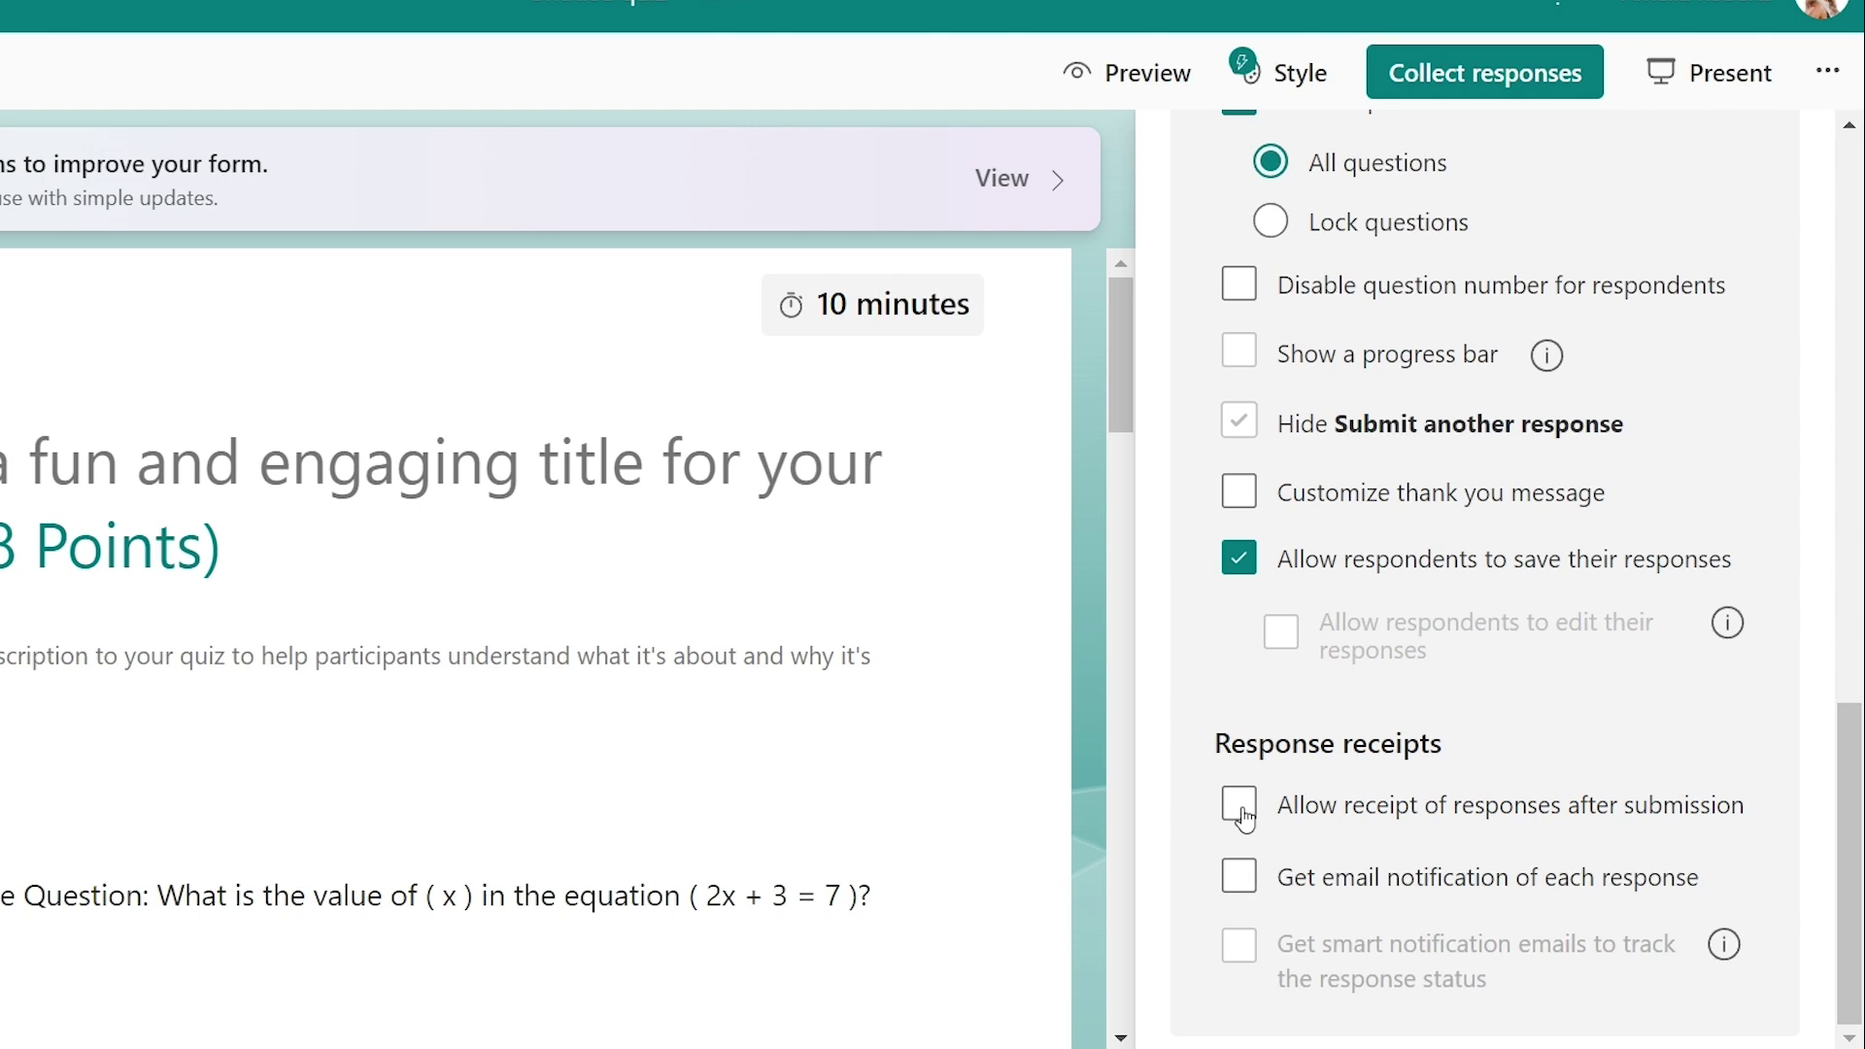
pyautogui.scroll(10, 1783, 777)
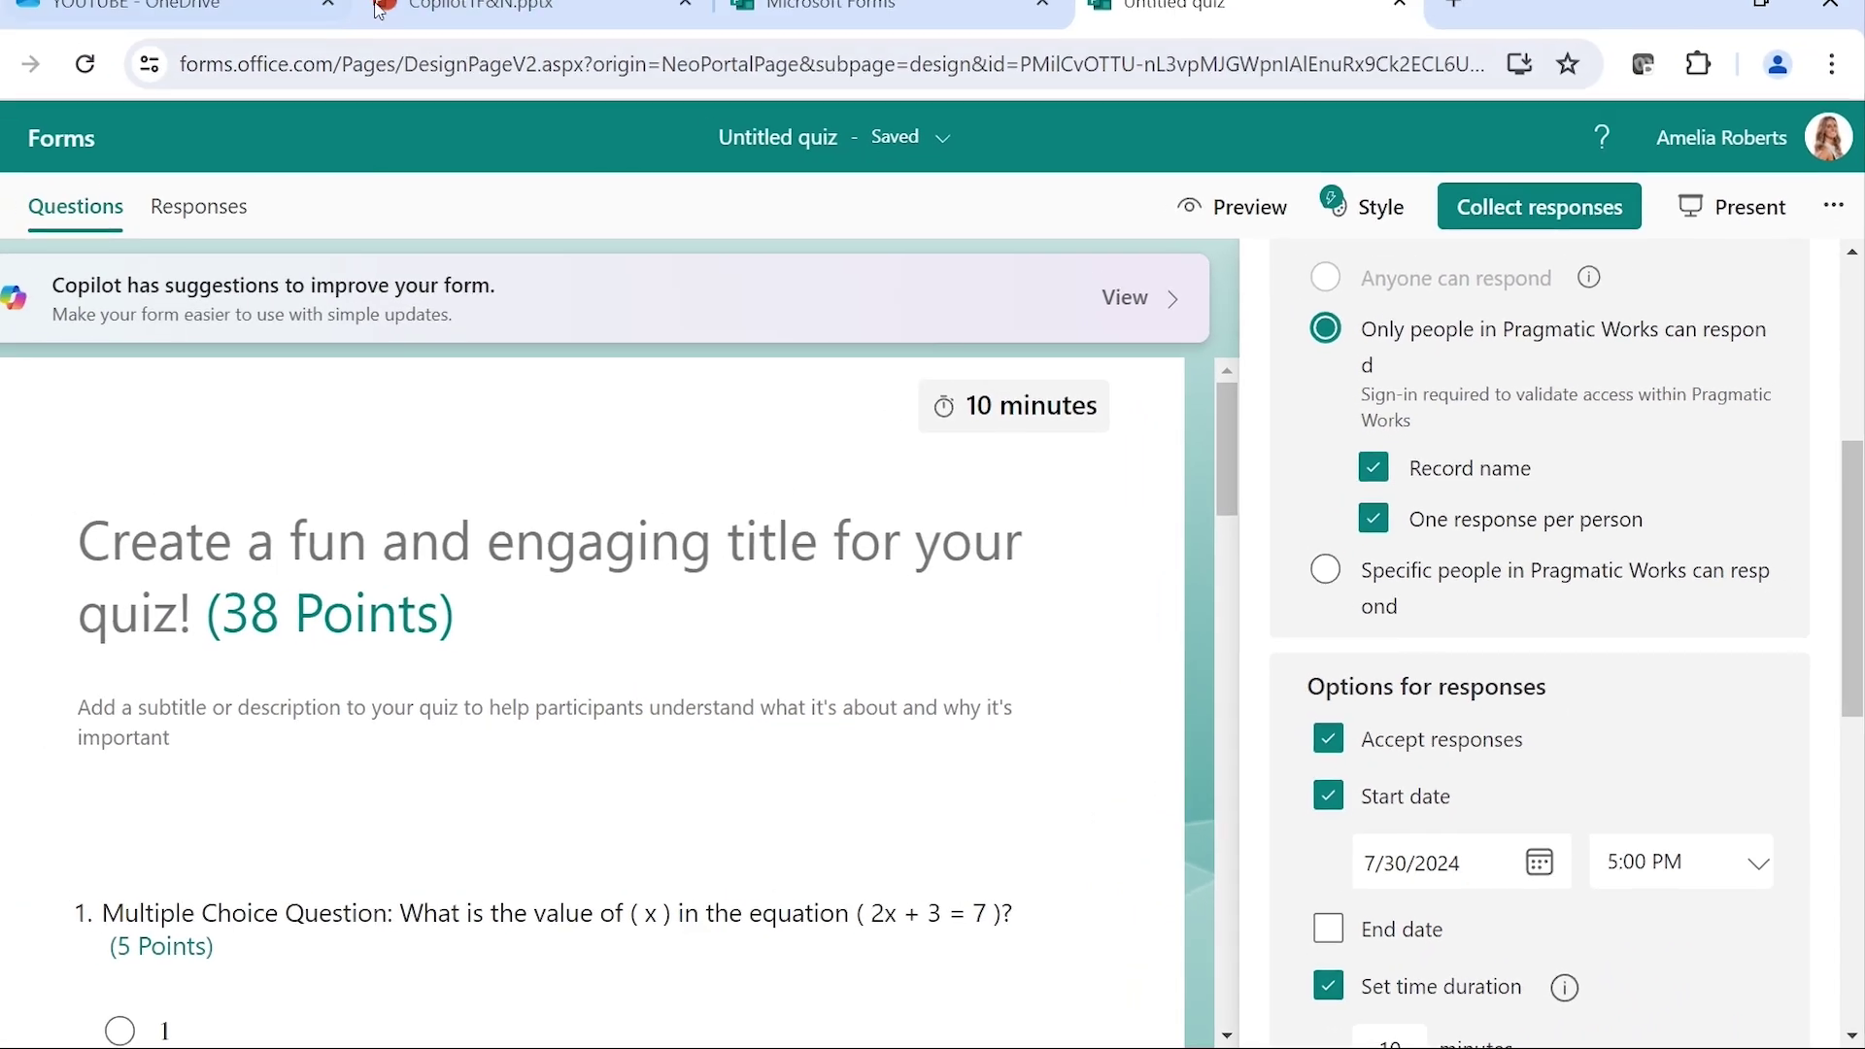
# Check the quiz title, then open Collect responses to show the shareable link
pyautogui.click(751, 137)
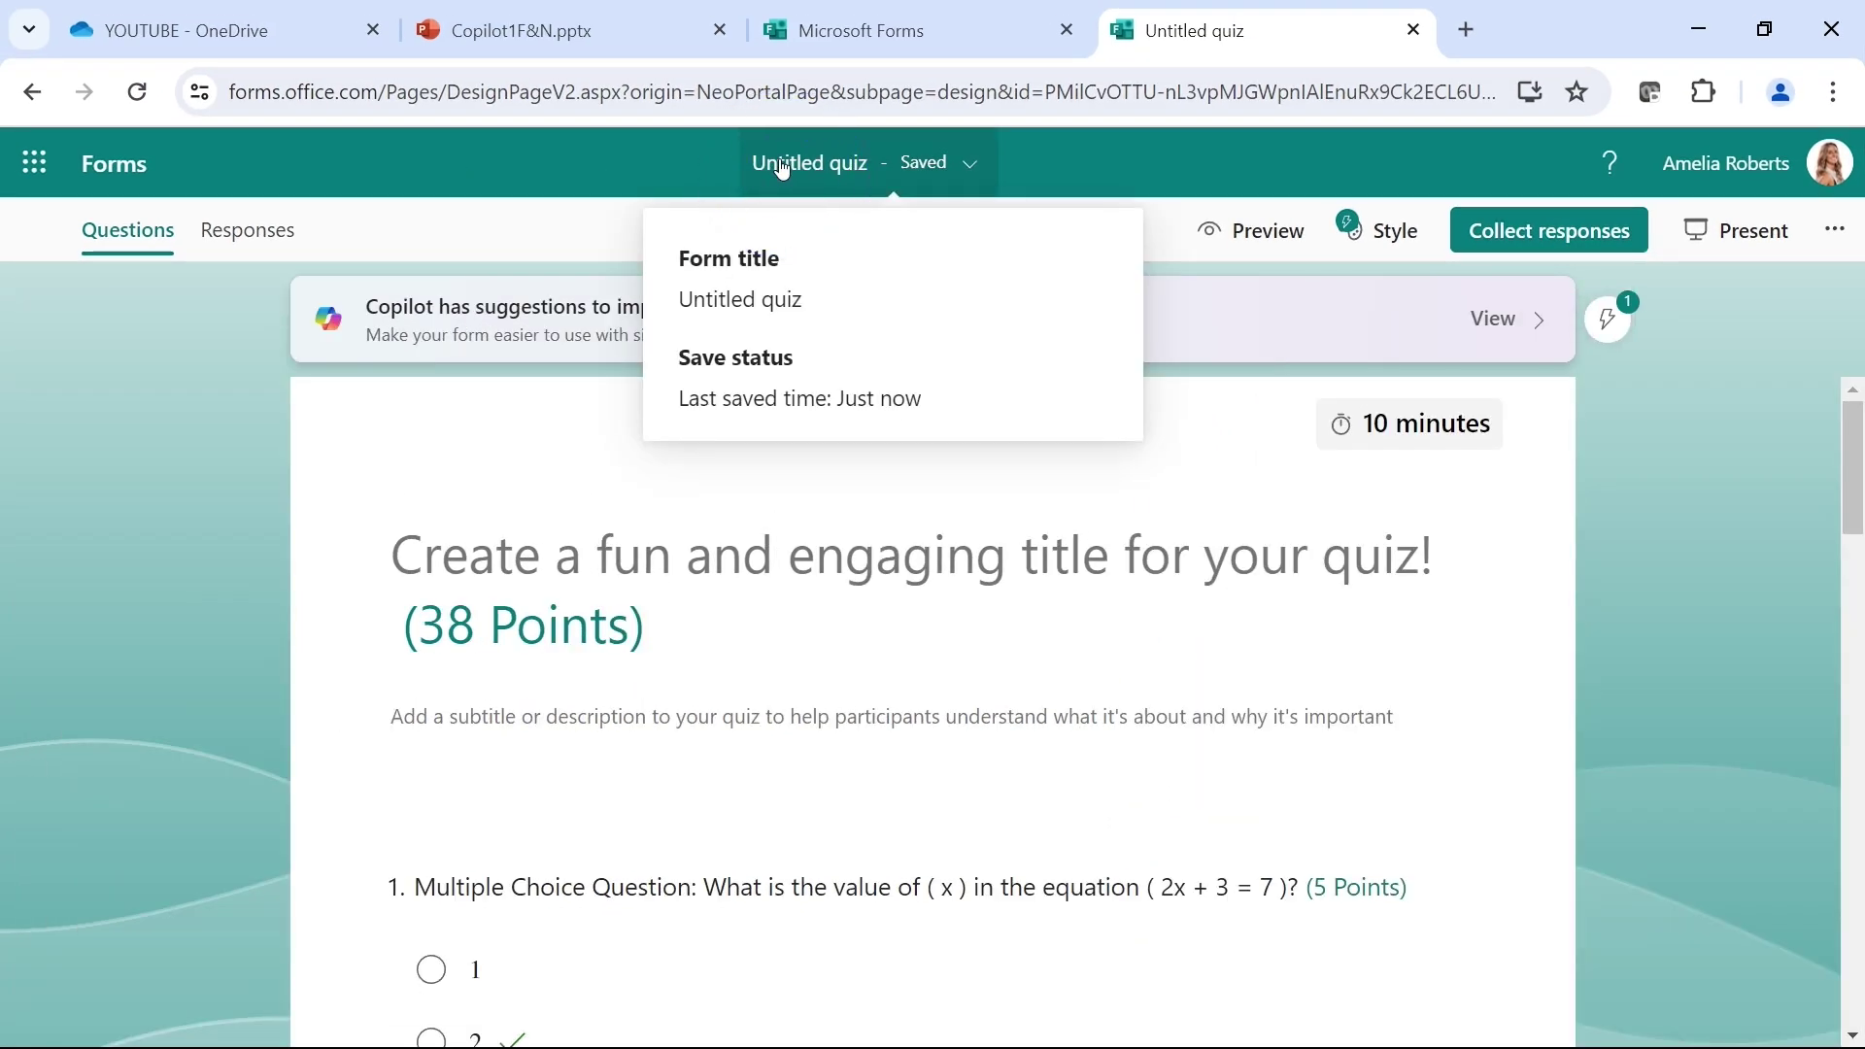
pyautogui.doubleClick(801, 304)
pyautogui.click(121, 485)
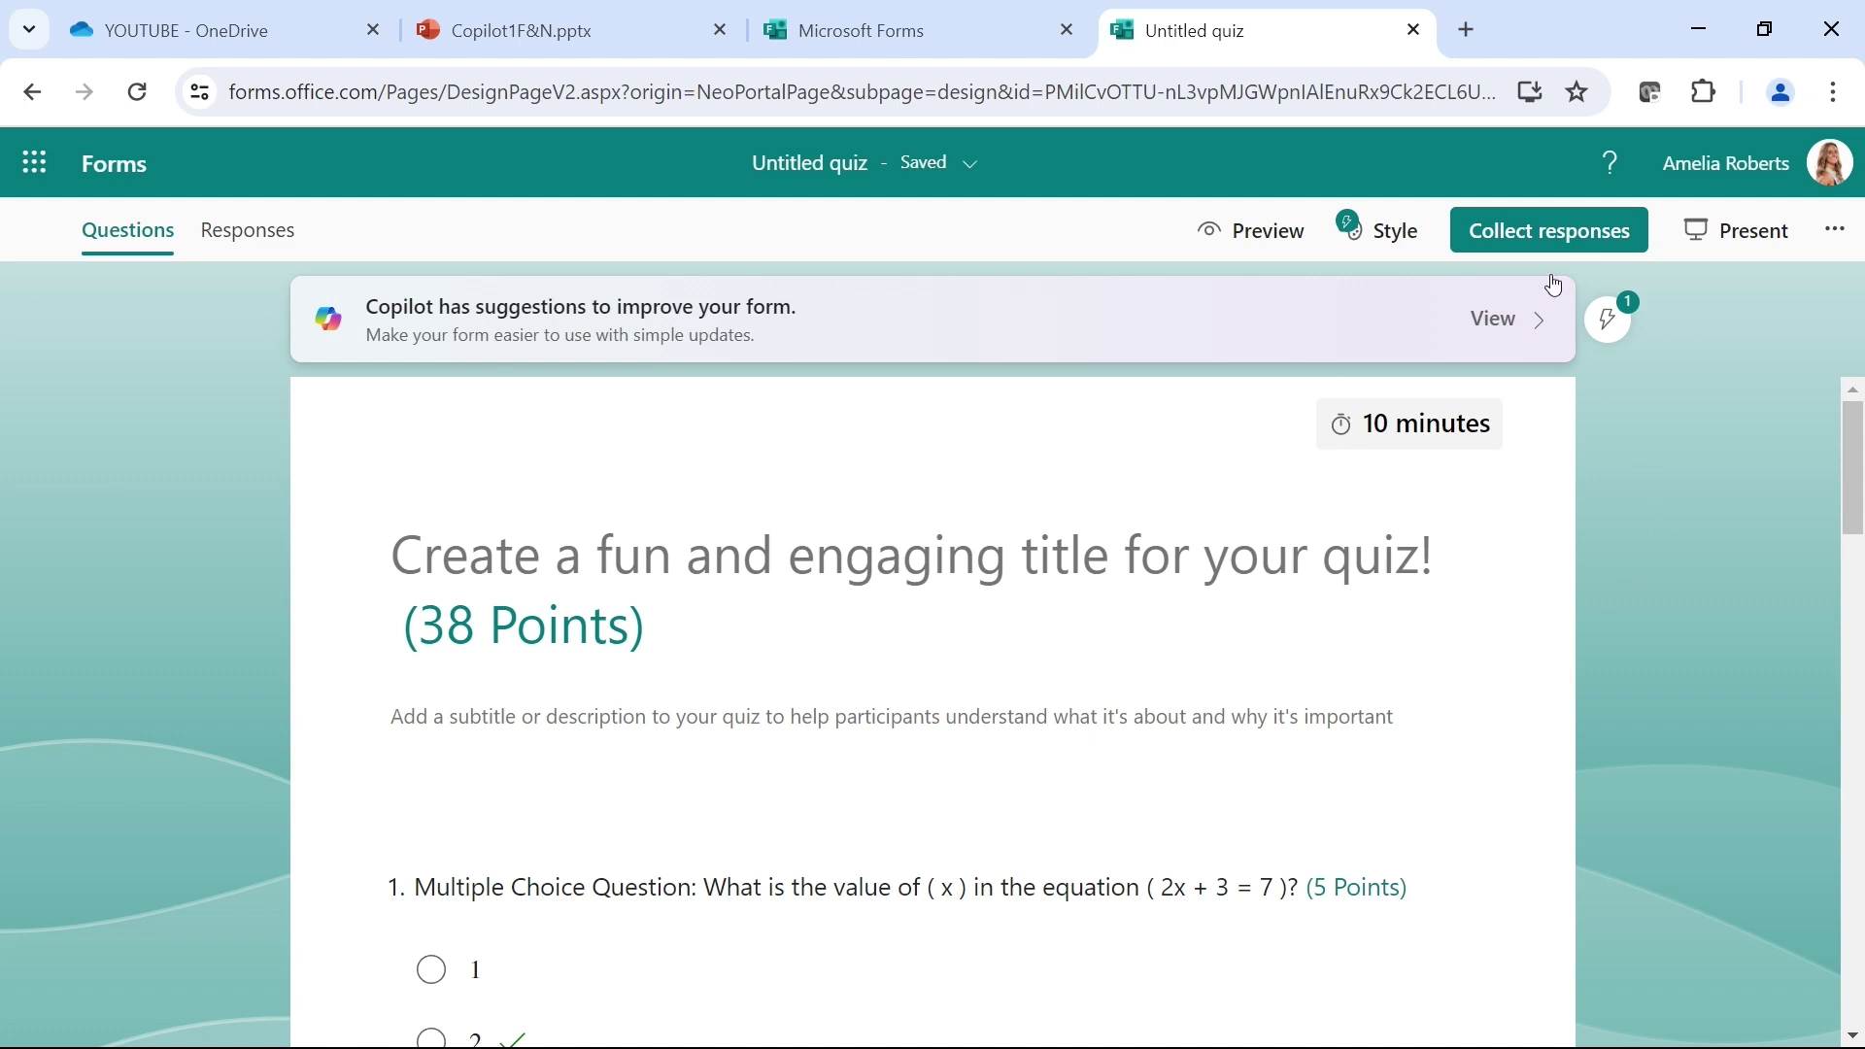
pyautogui.click(1567, 244)
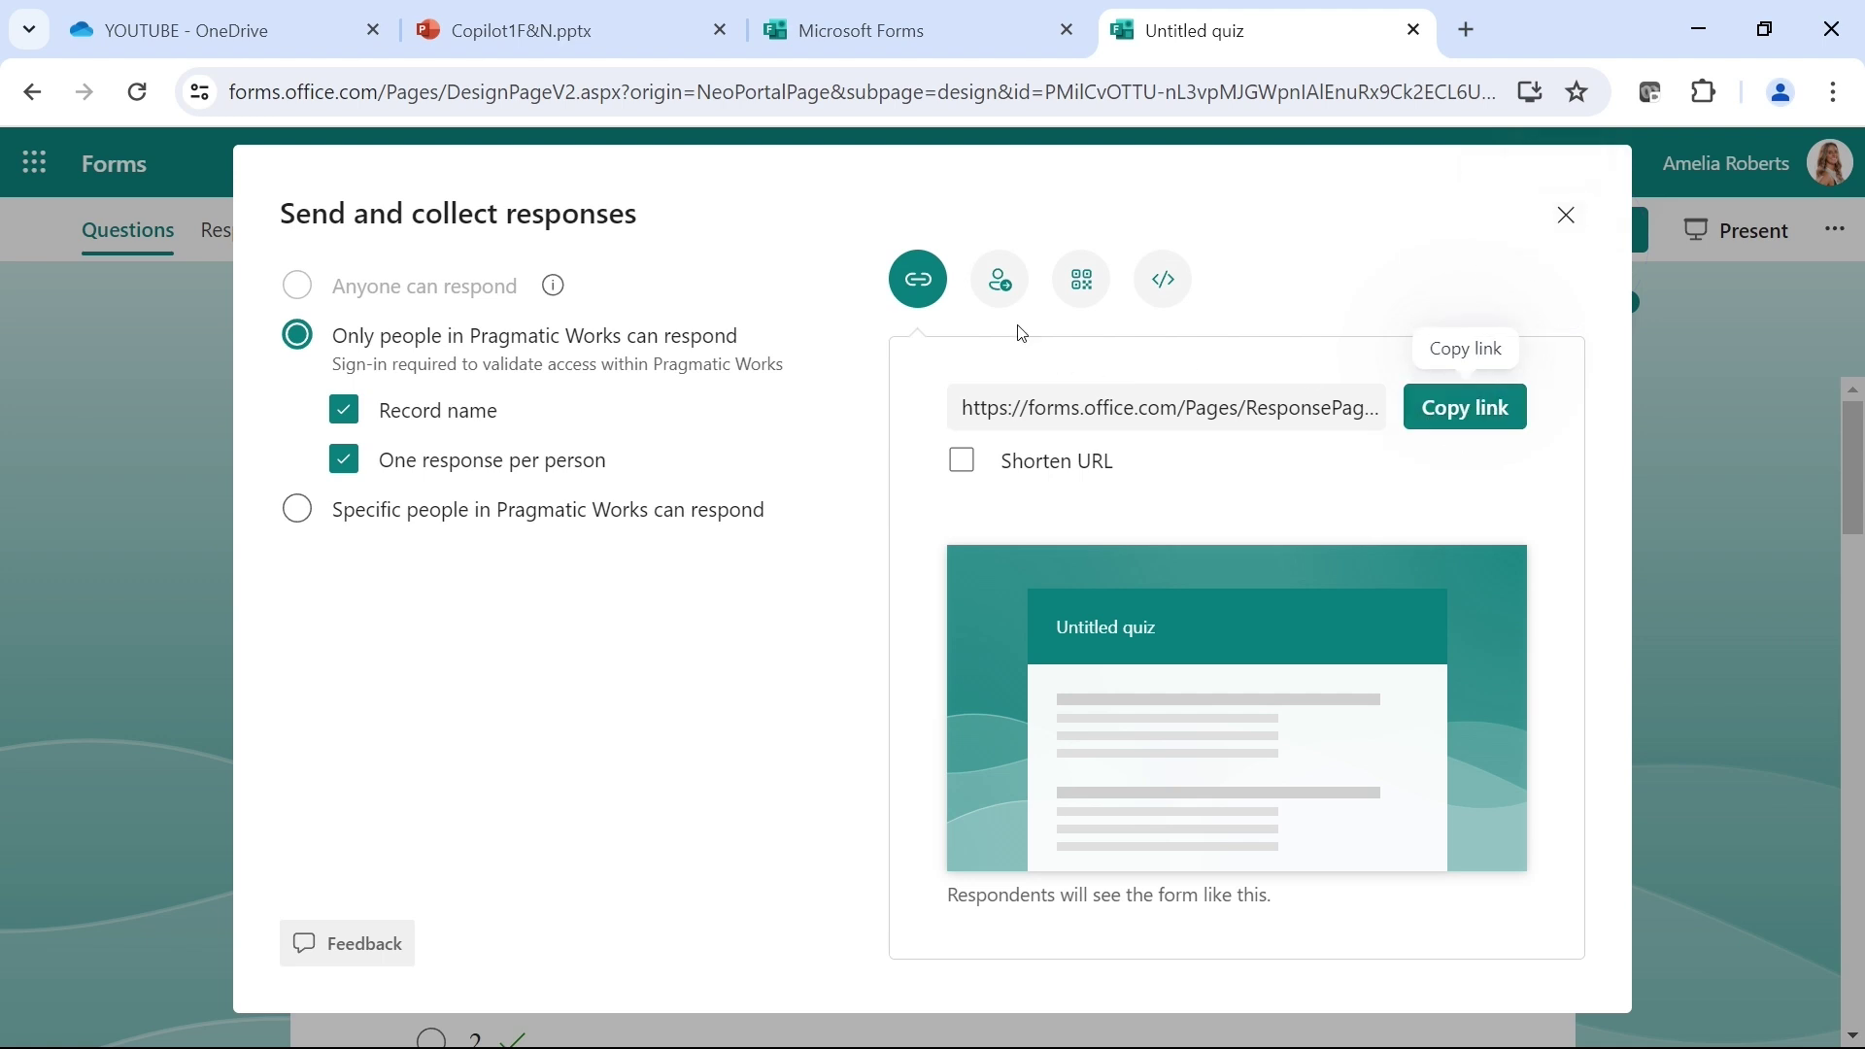
# Show the quiz's sharing QR code, then close the sharing dialog
pyautogui.click(1082, 279)
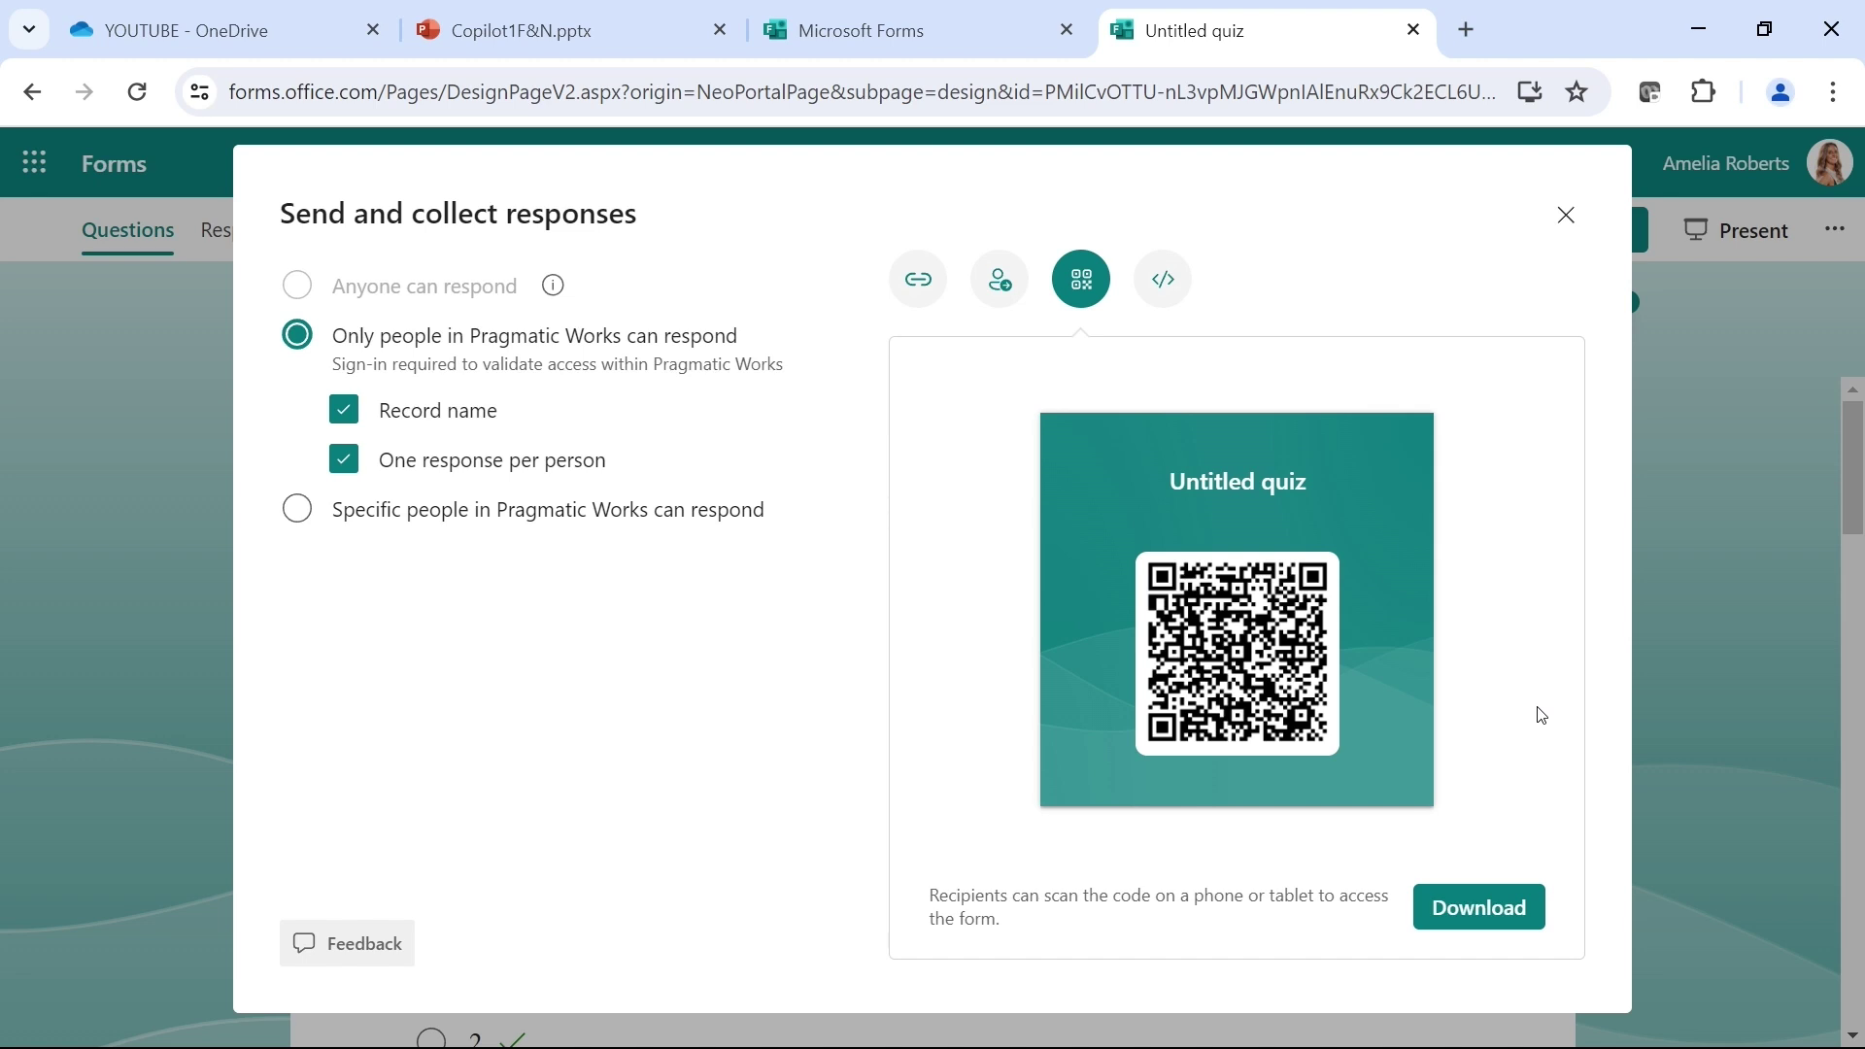
pyautogui.click(1569, 219)
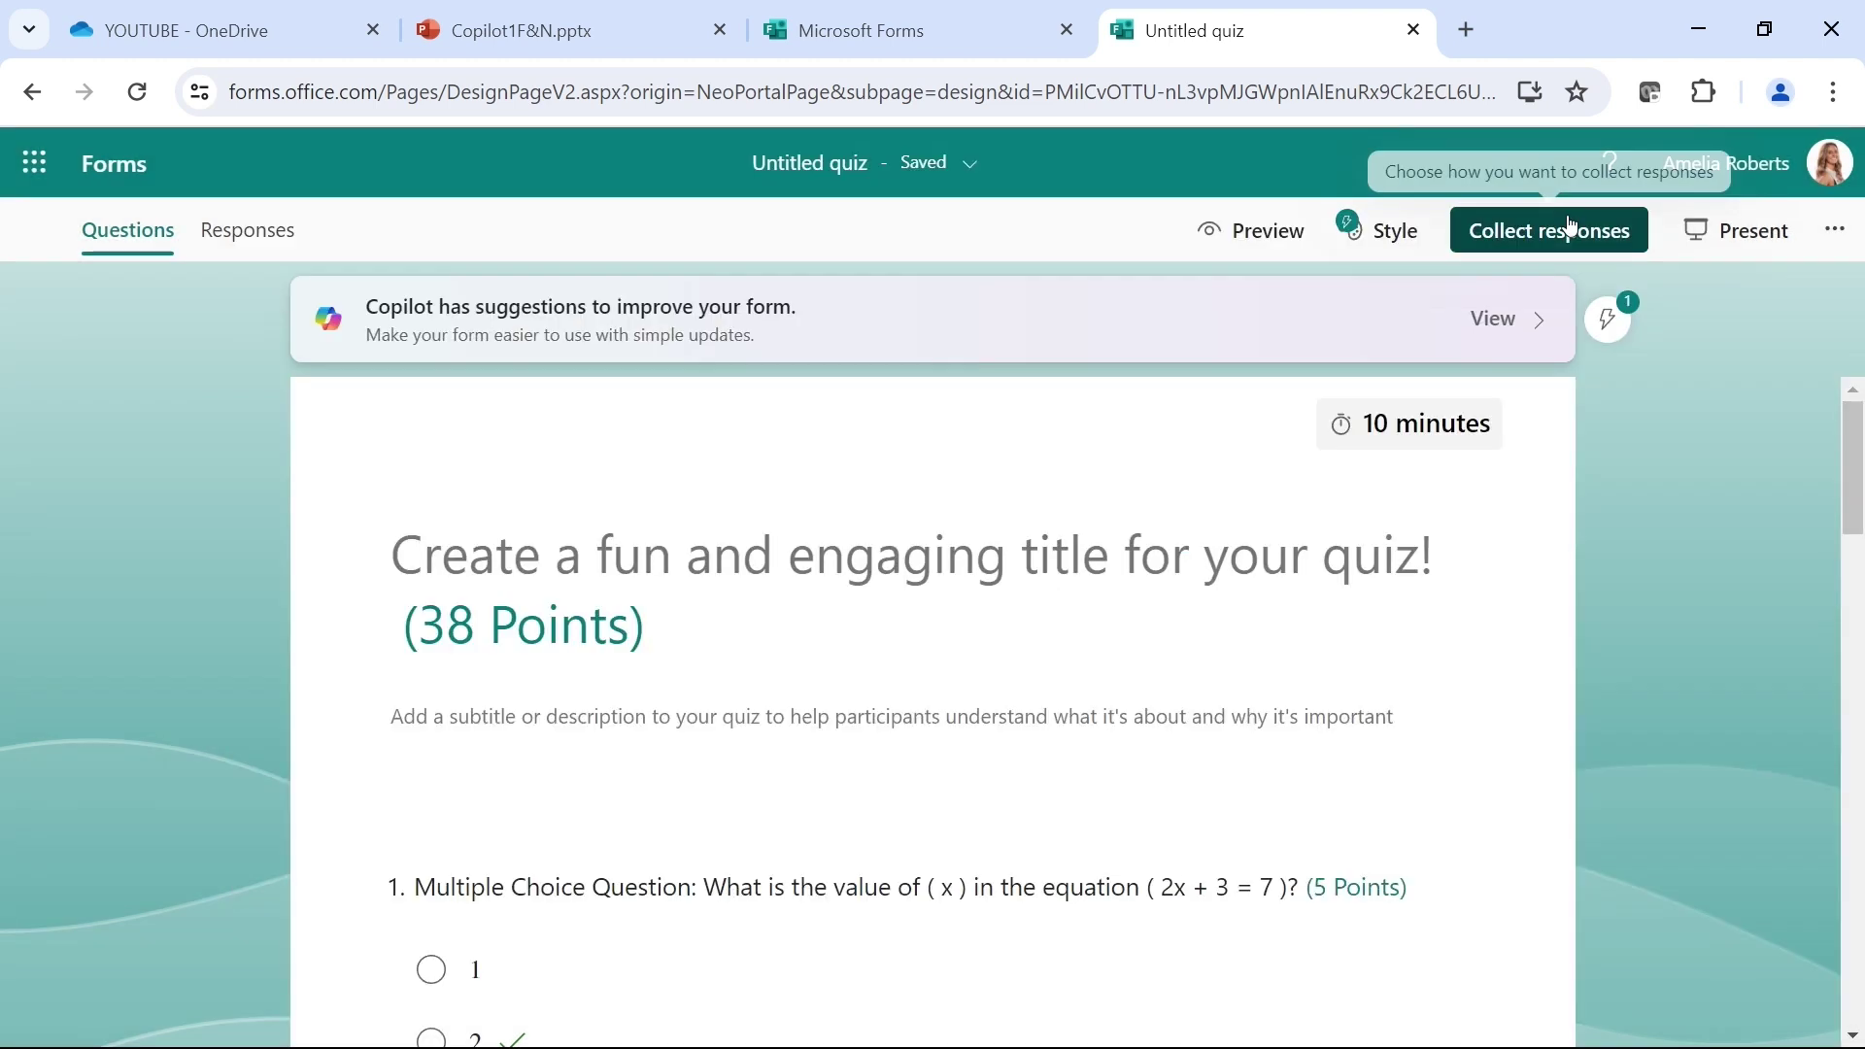
# Open Power BI Bootcamp Final Quiz from Forms home and view its Responses summary
pyautogui.click(125, 171)
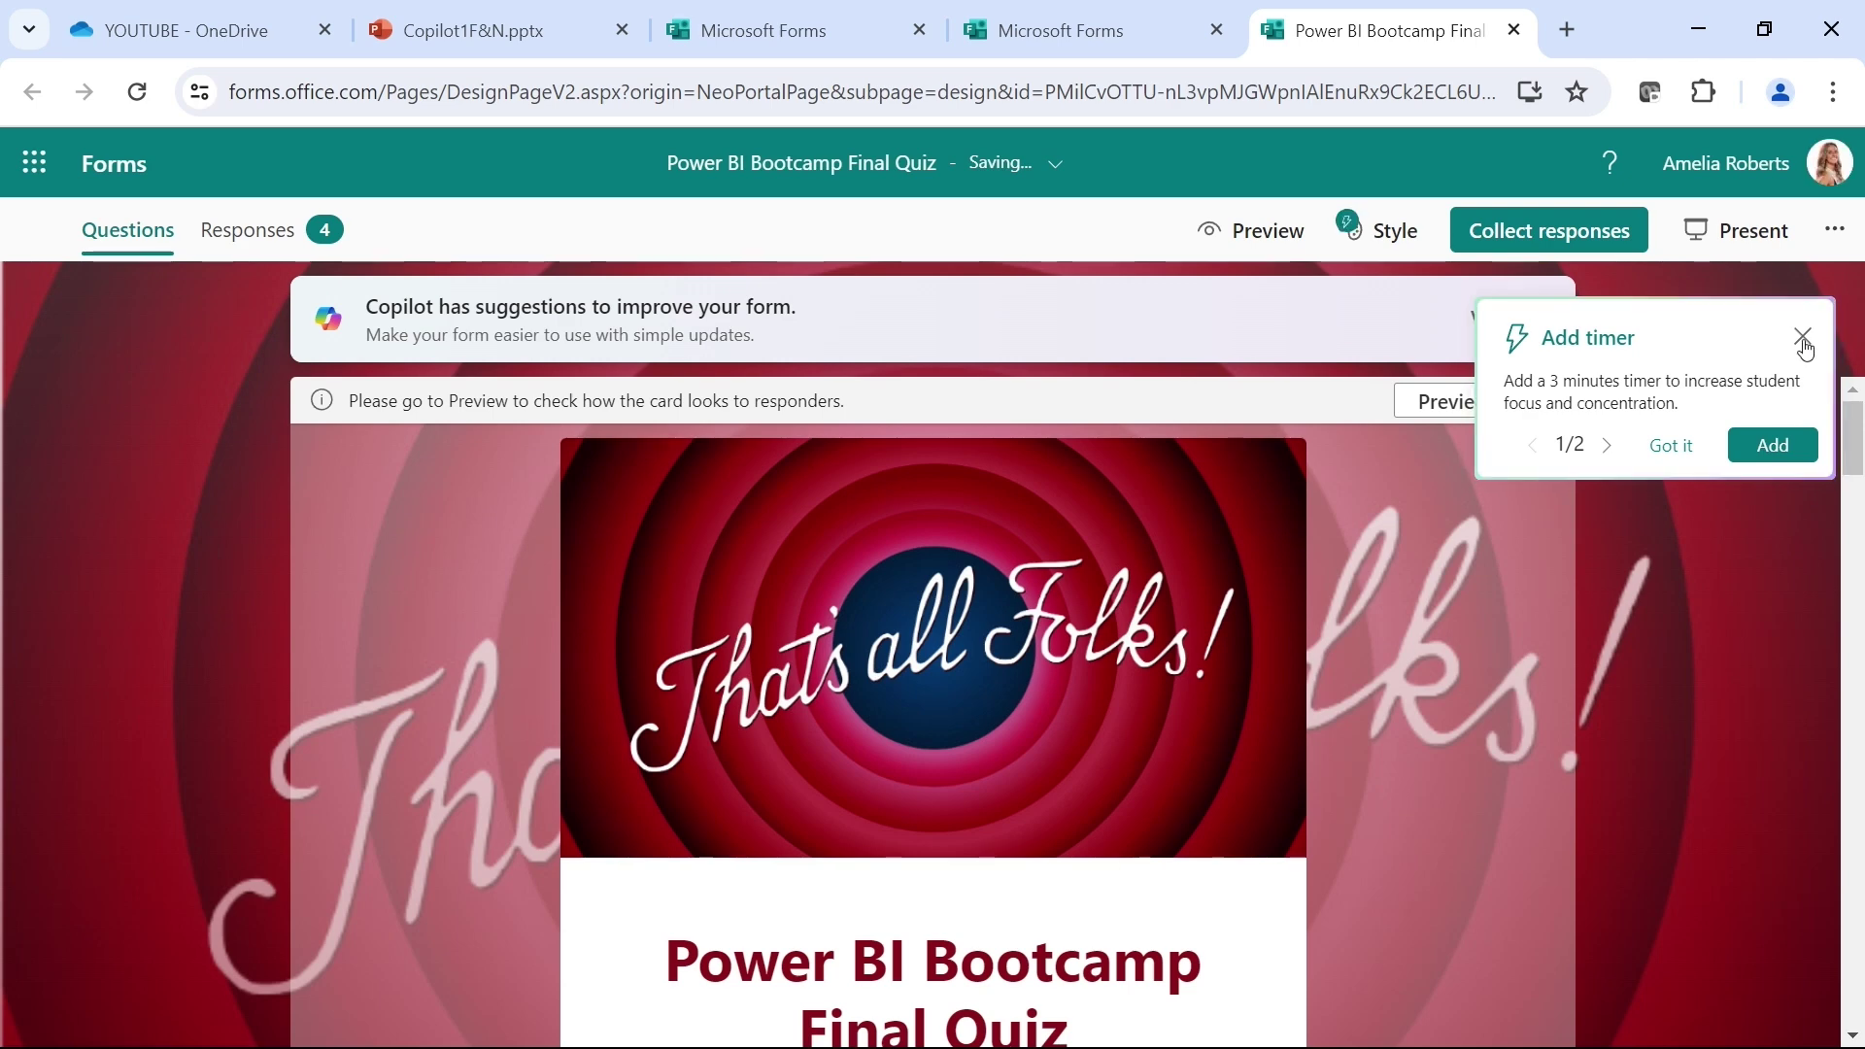
pyautogui.click(1803, 338)
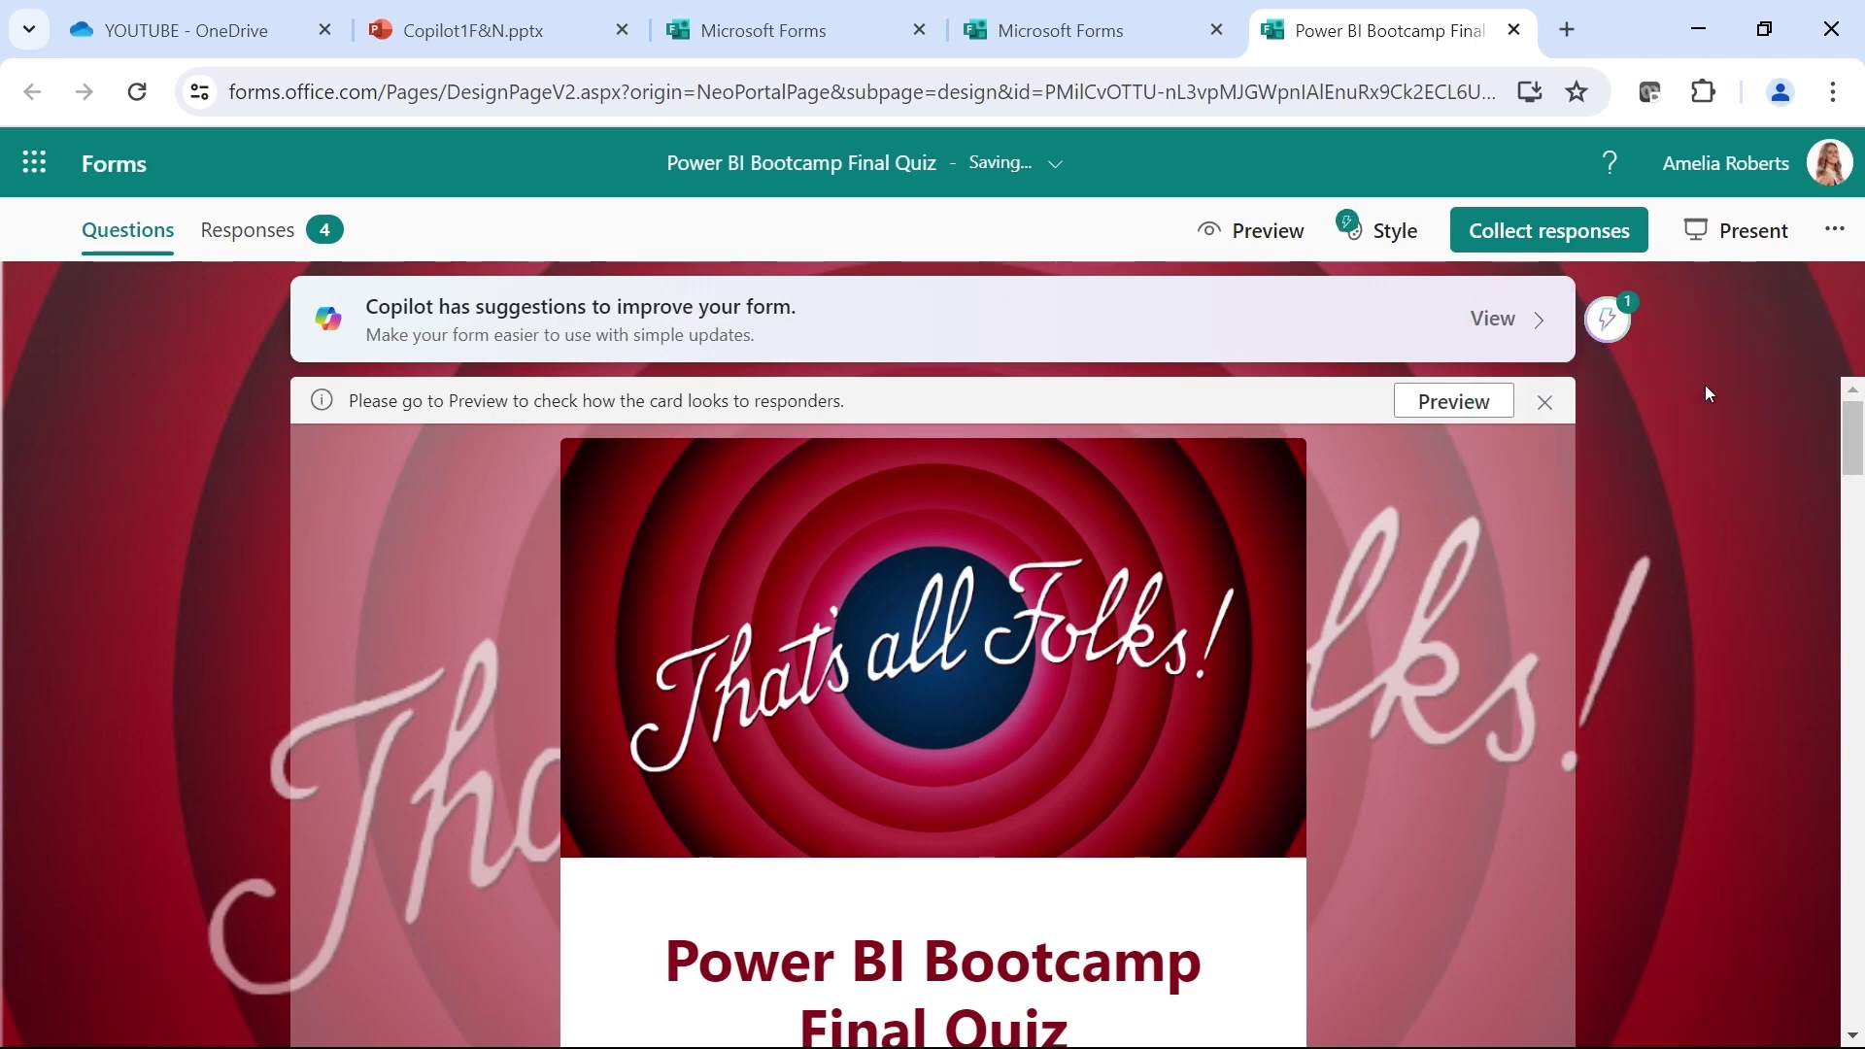
pyautogui.scroll(-5, 1282, 595)
pyautogui.scroll(-2, 1282, 596)
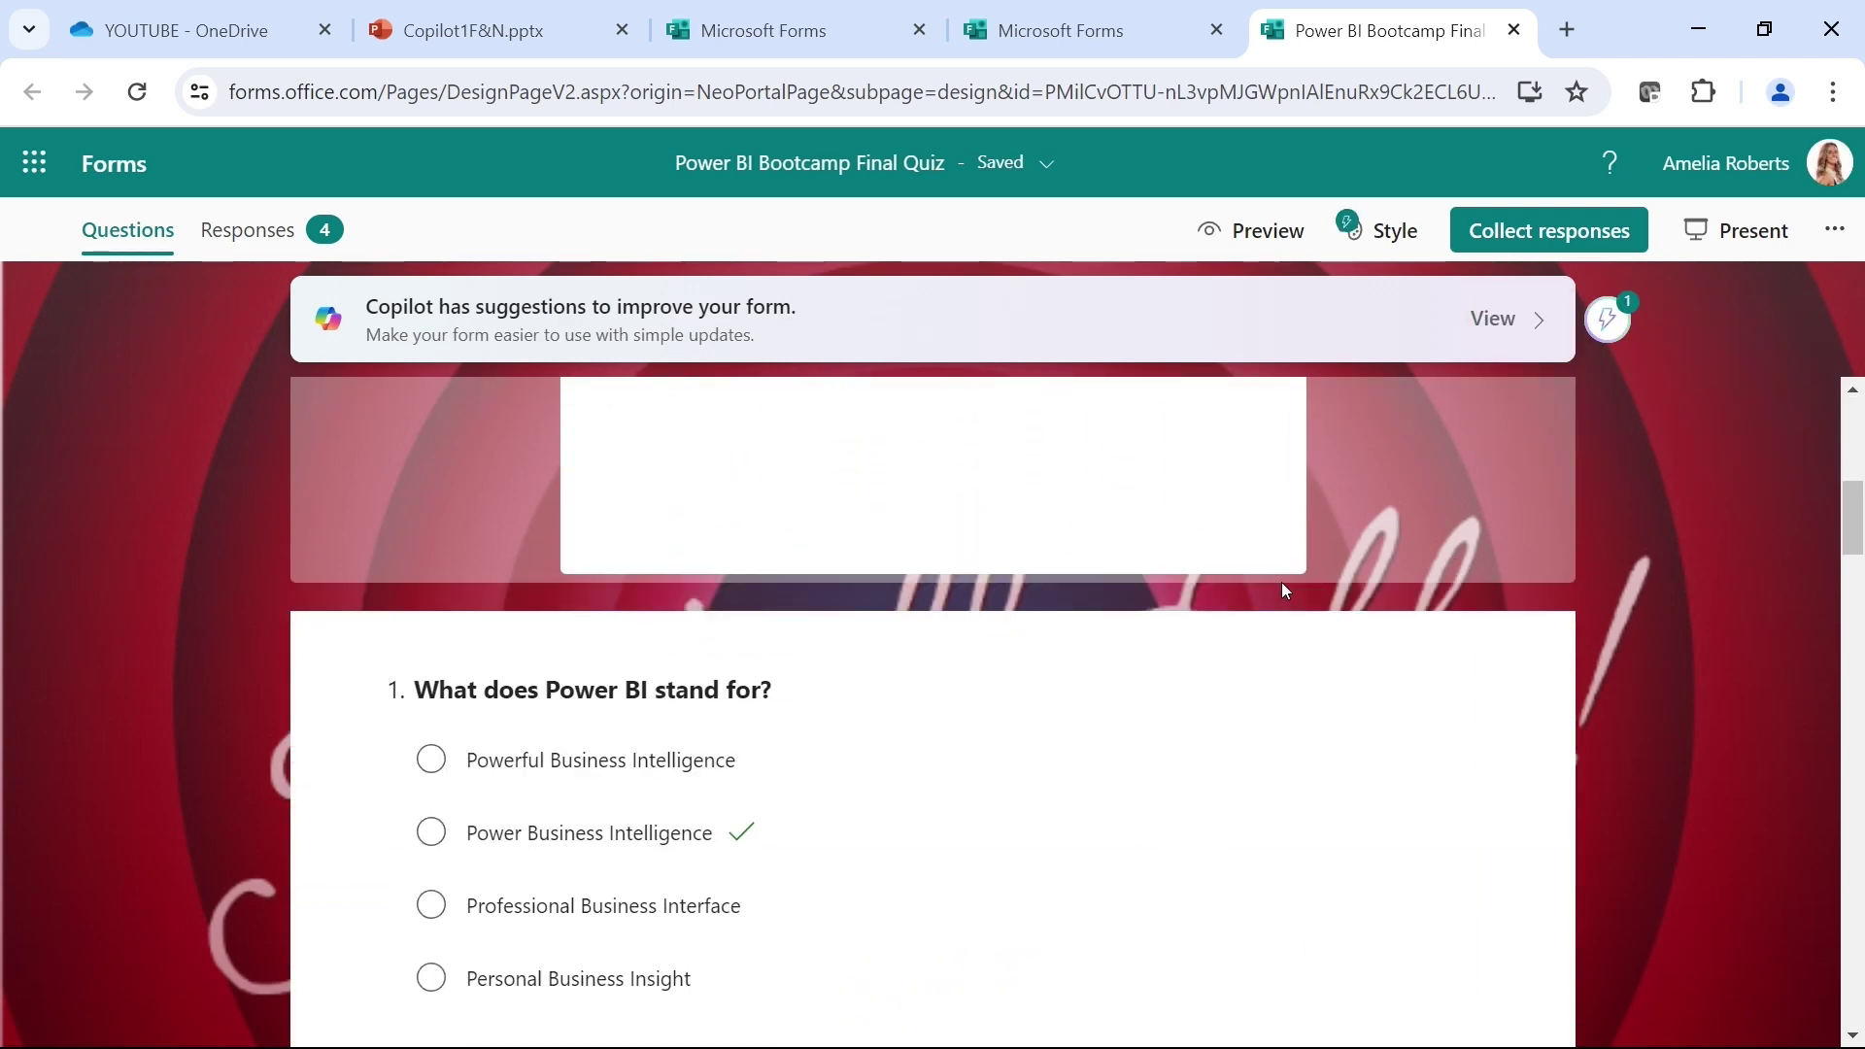
pyautogui.scroll(7, 1282, 595)
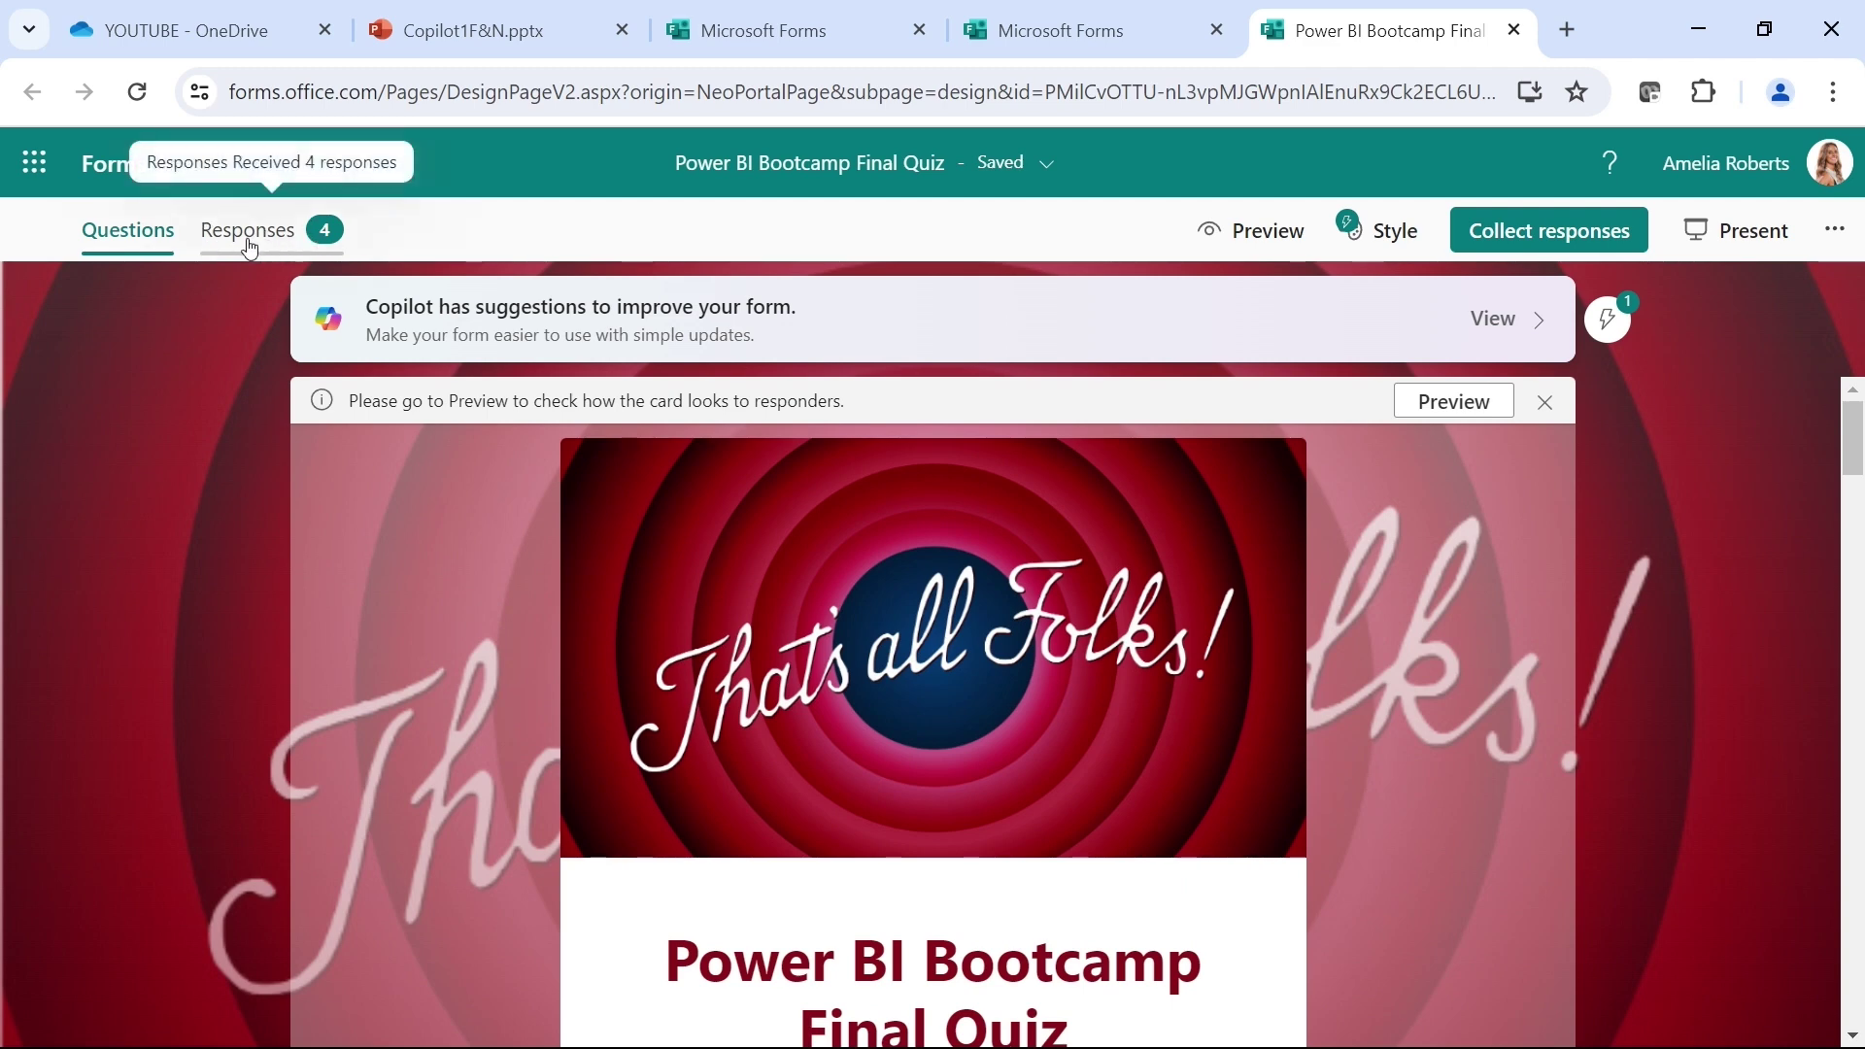
pyautogui.click(250, 233)
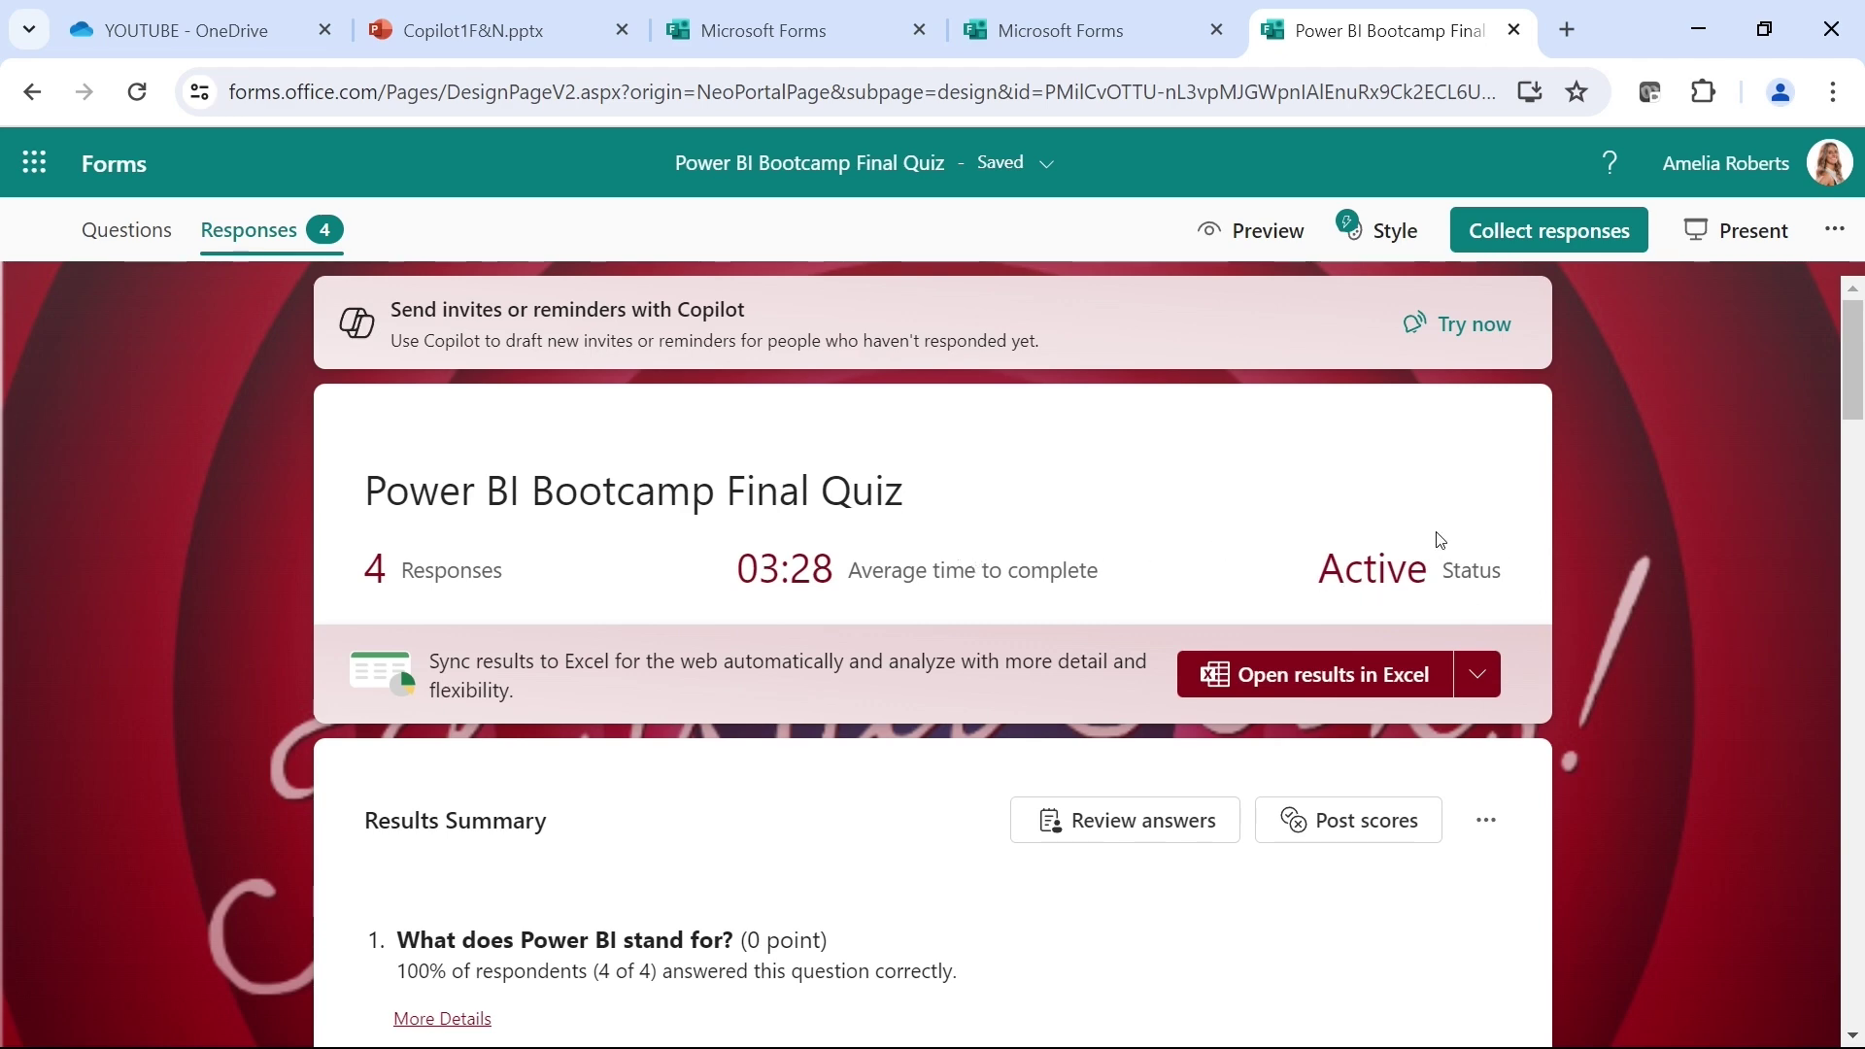
pyautogui.scroll(-1, 1472, 559)
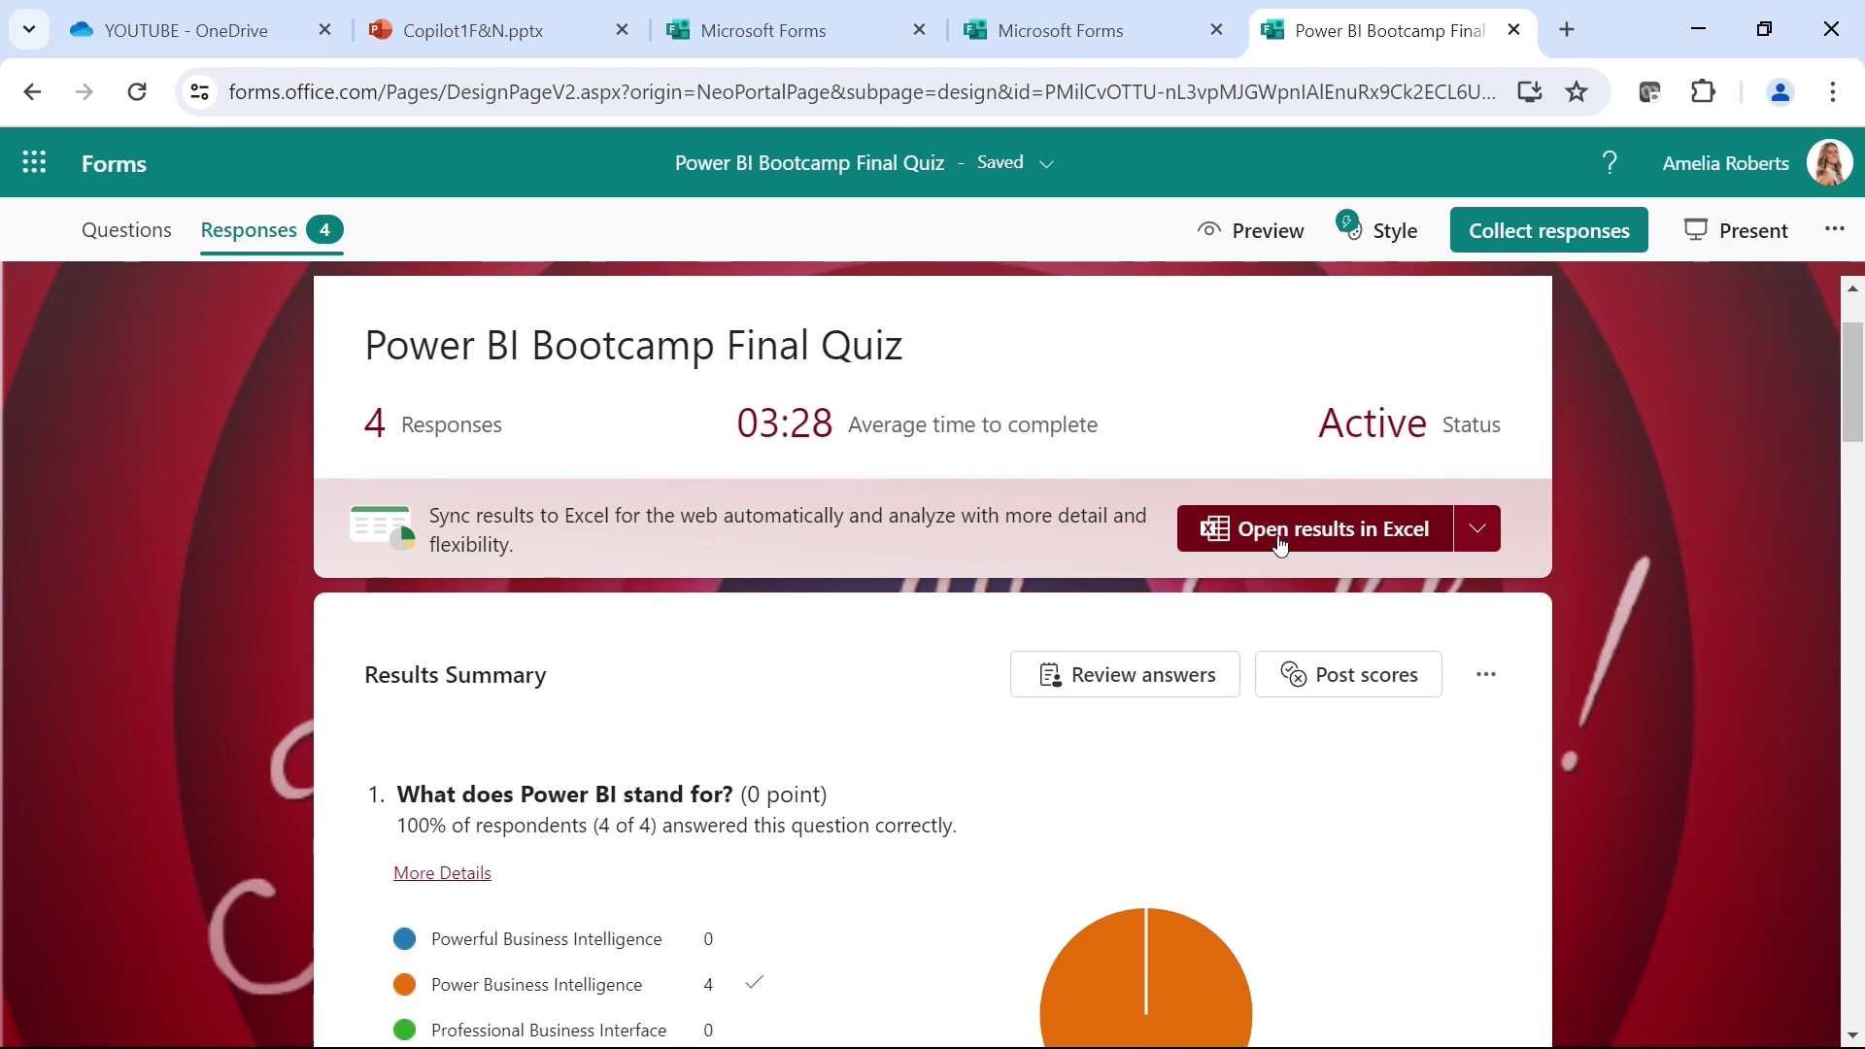
pyautogui.scroll(-1, 1280, 544)
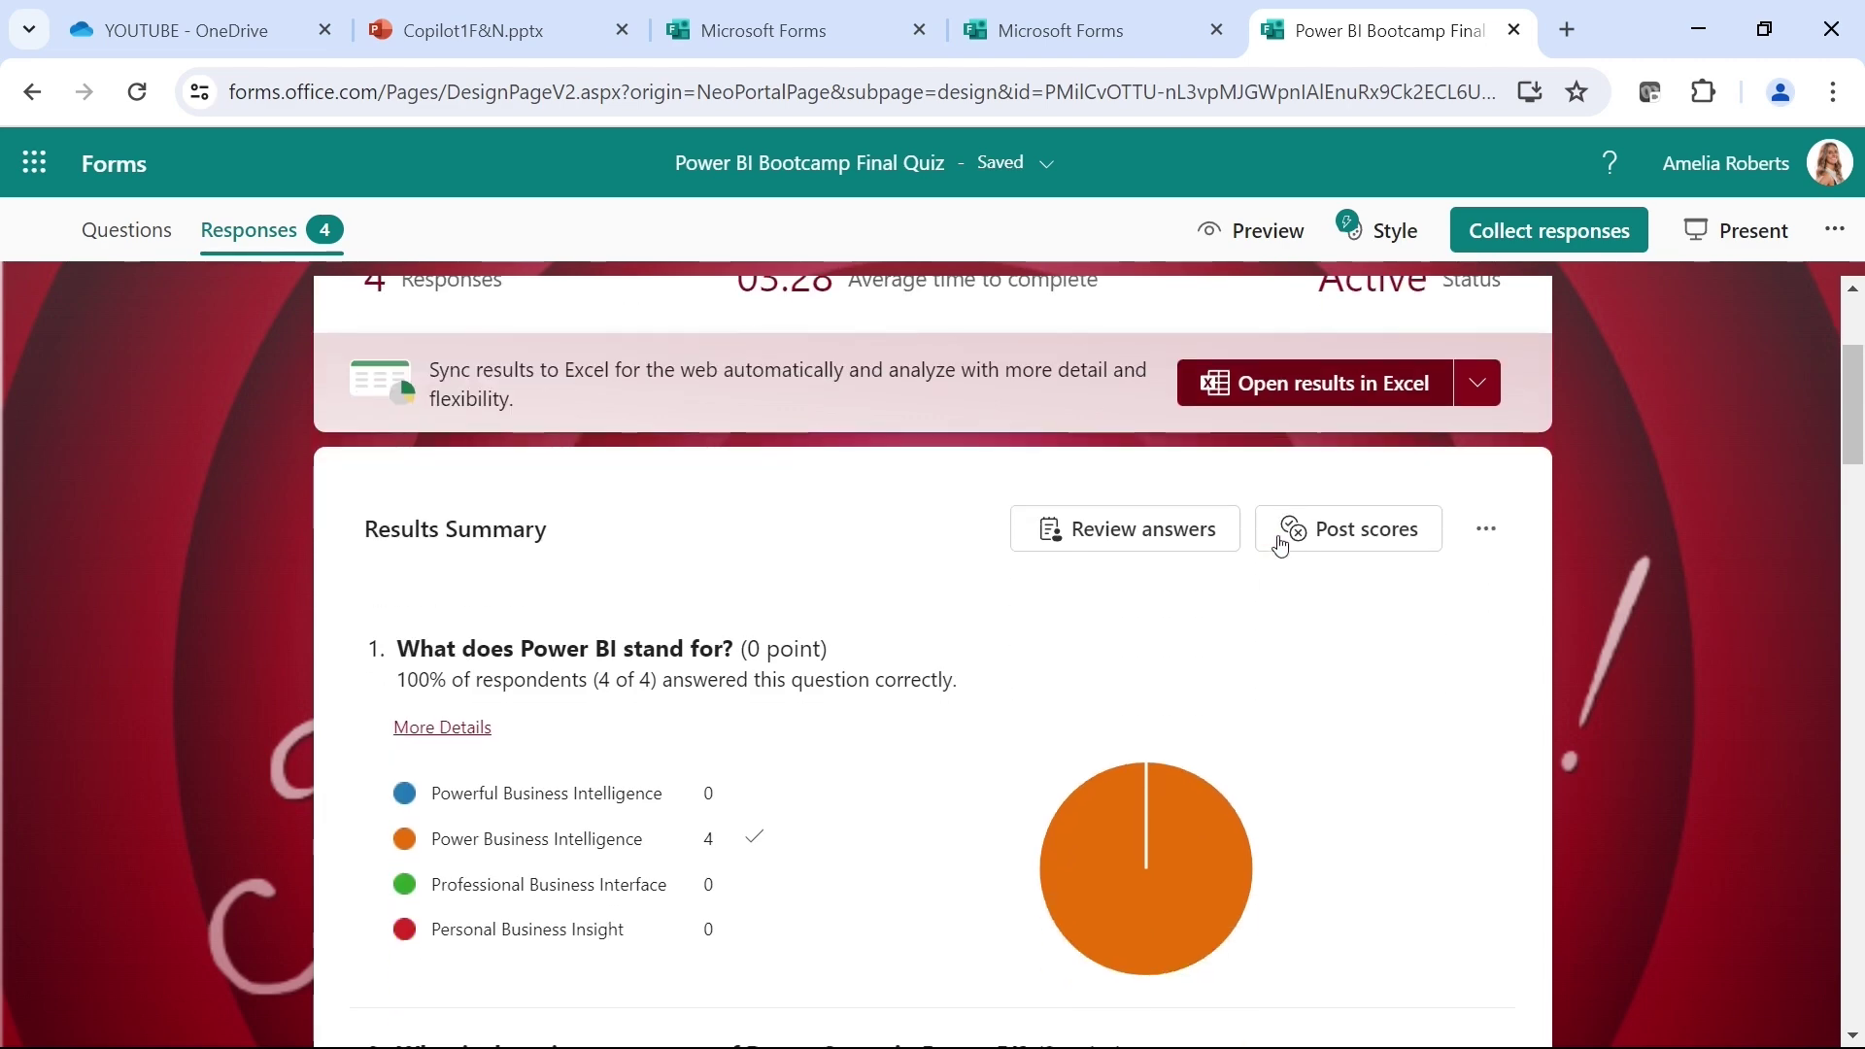
# Open Review answers, switch to the Questions view and scroll through the results
pyautogui.click(1131, 540)
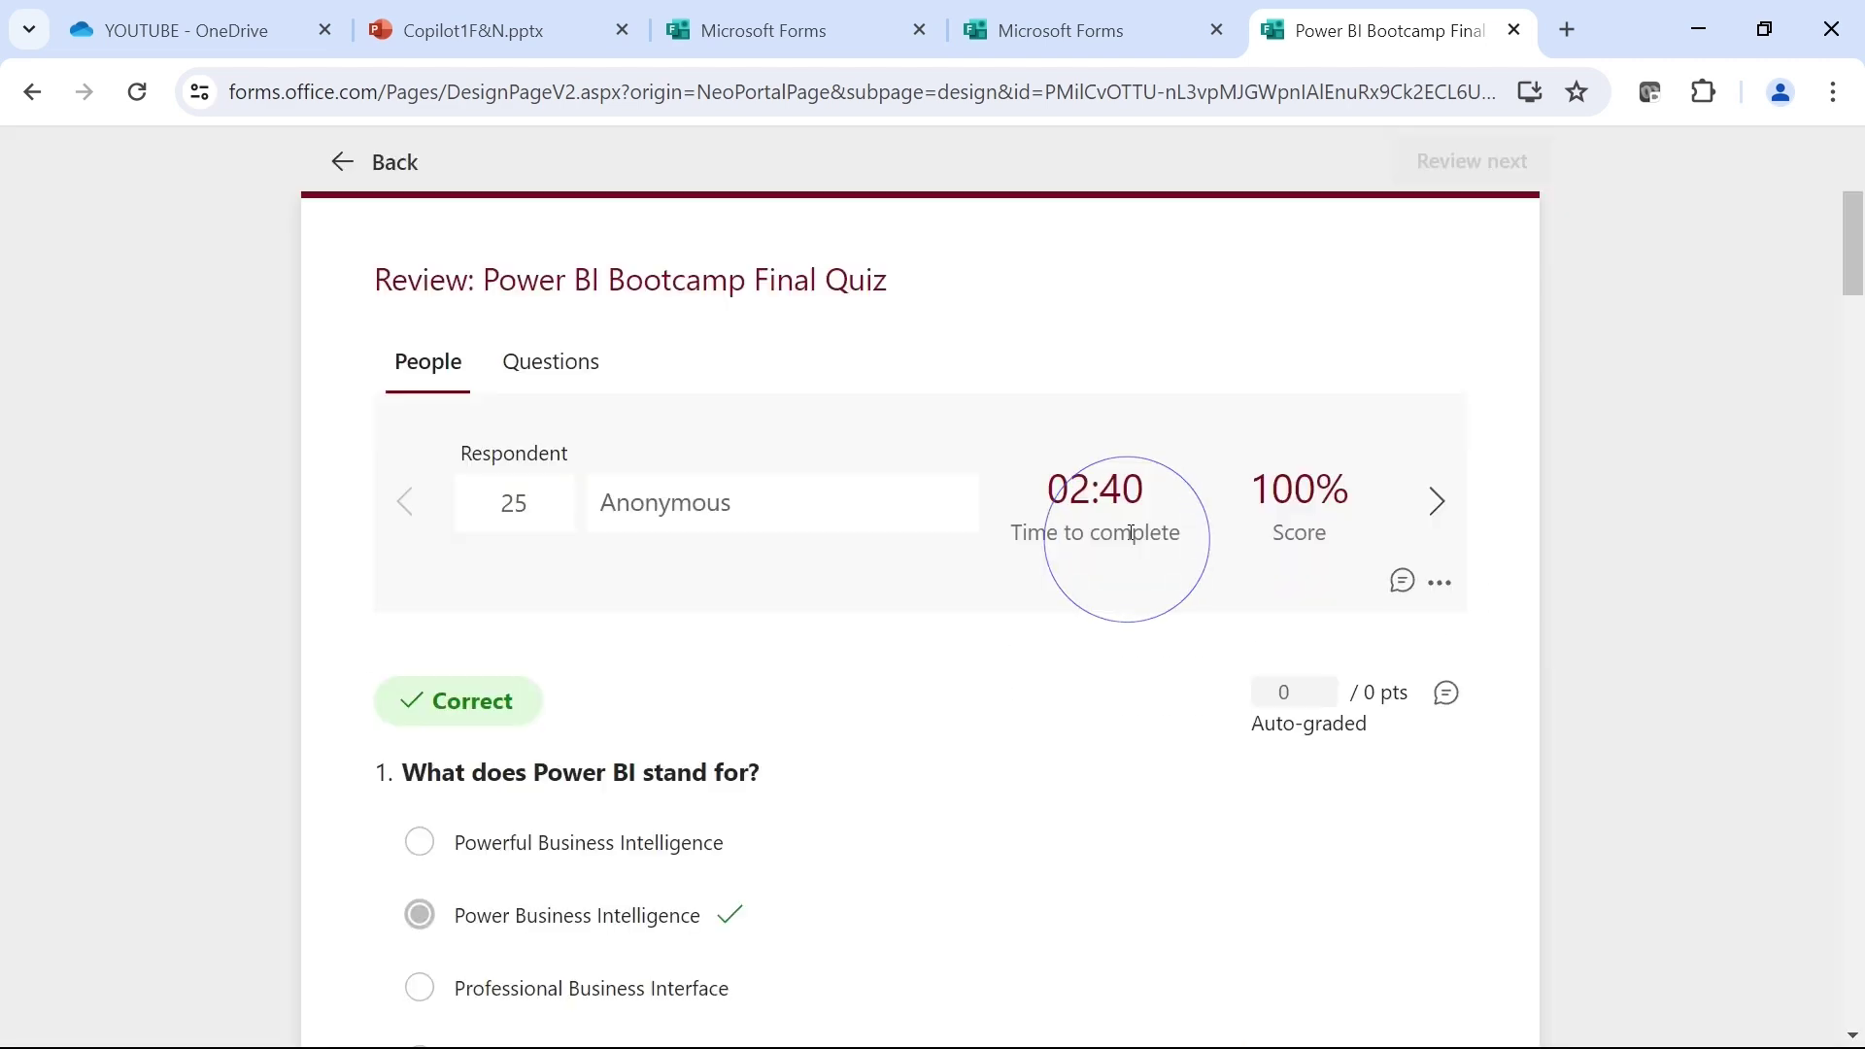
pyautogui.scroll(-3, 1612, 524)
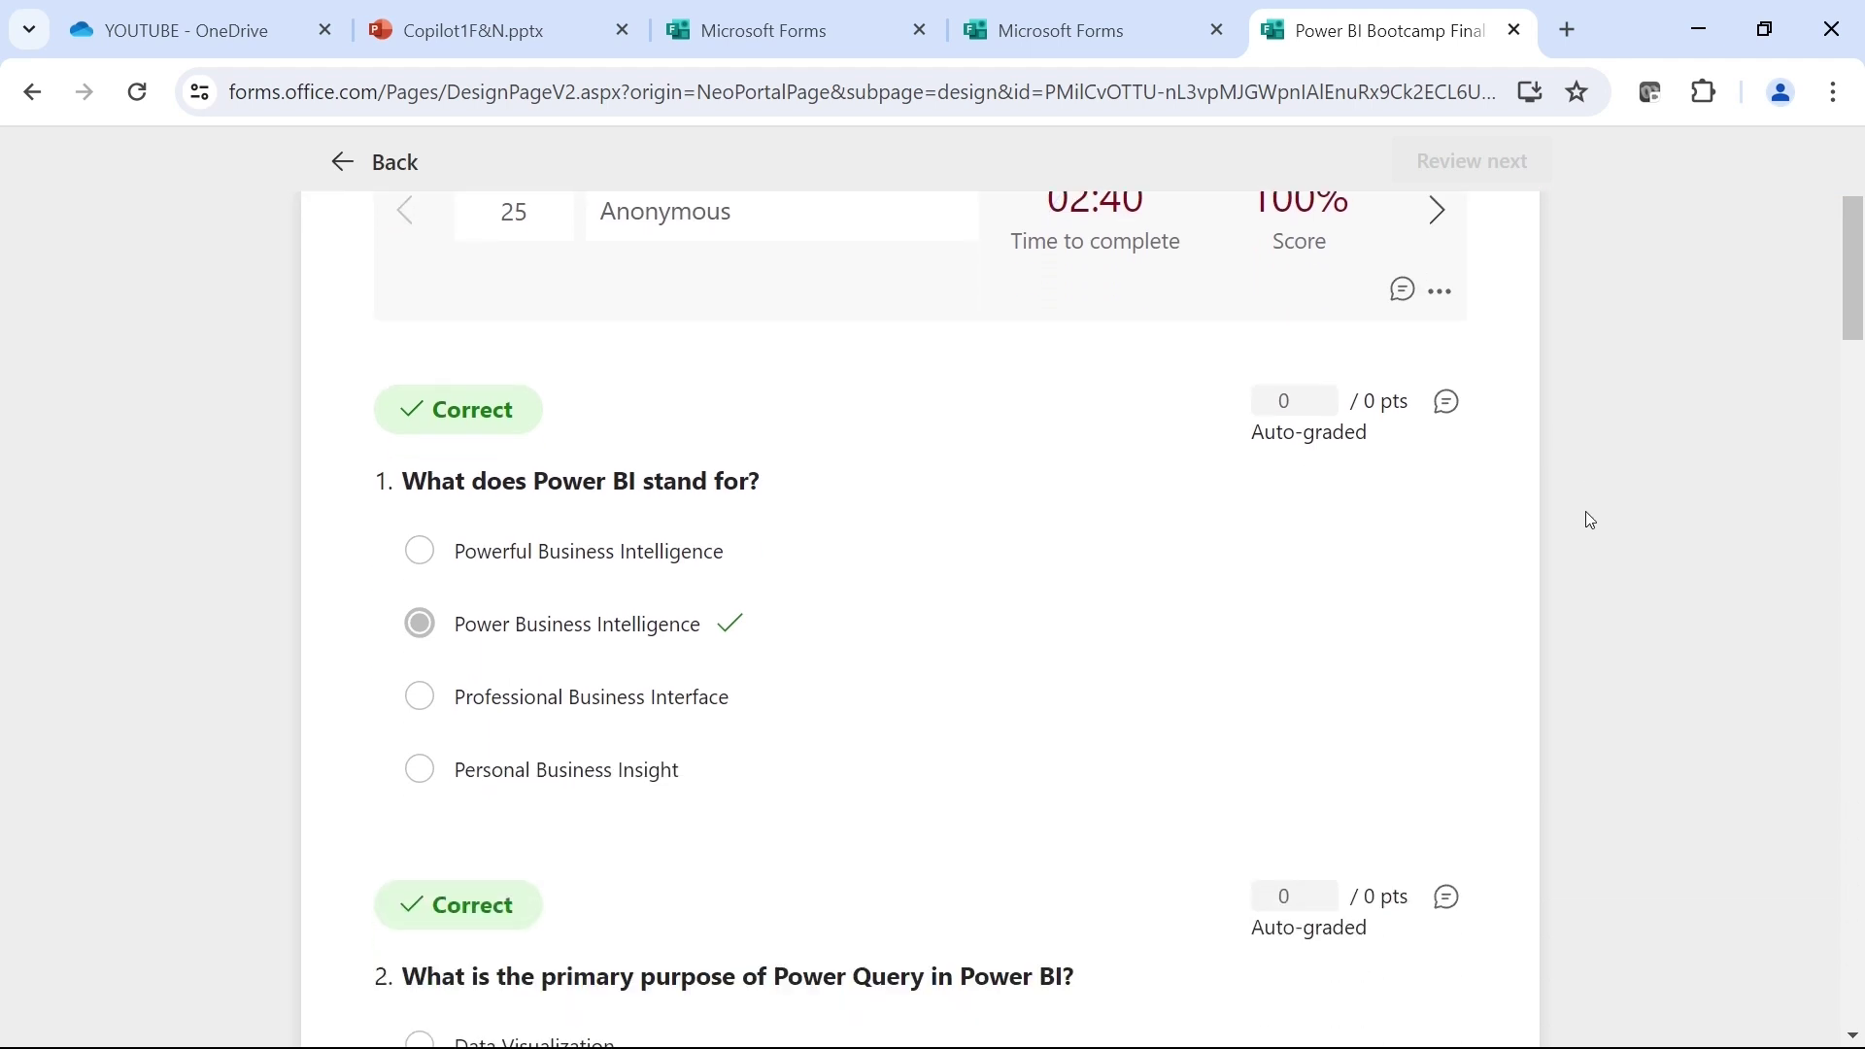
pyautogui.scroll(3, 1569, 515)
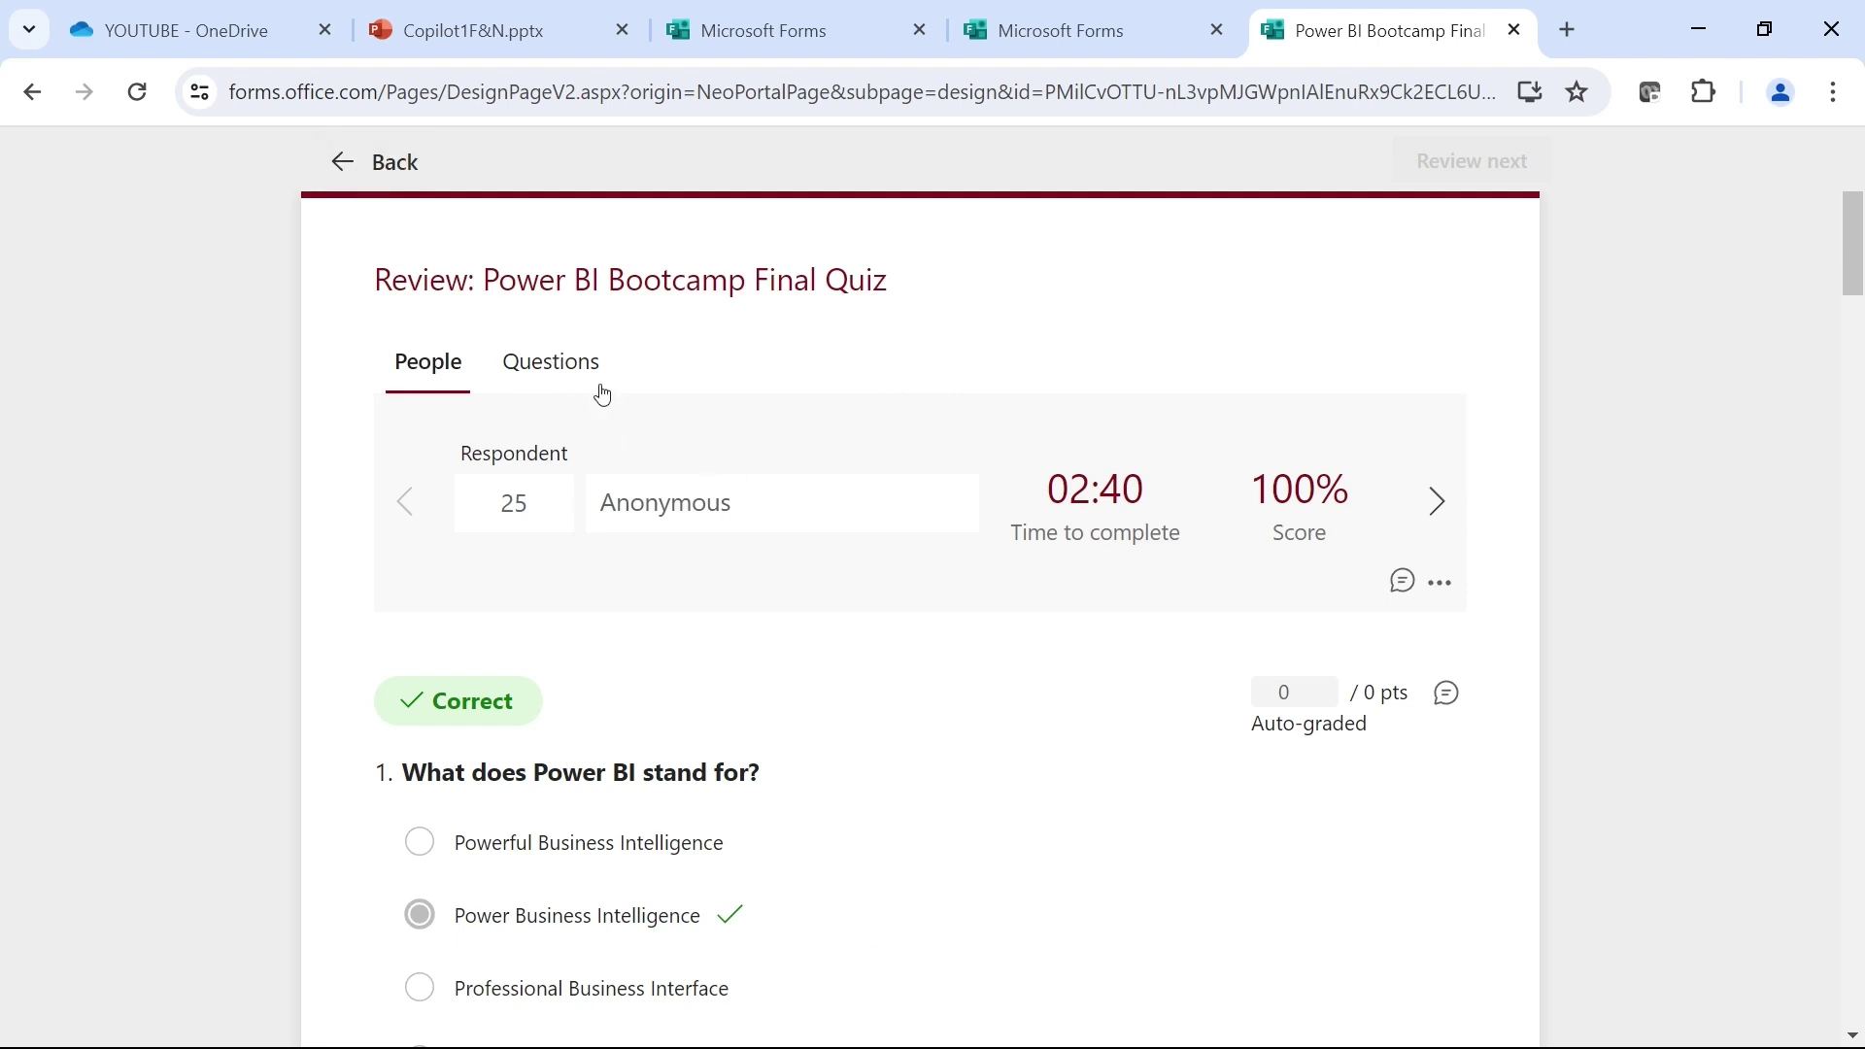
pyautogui.click(567, 376)
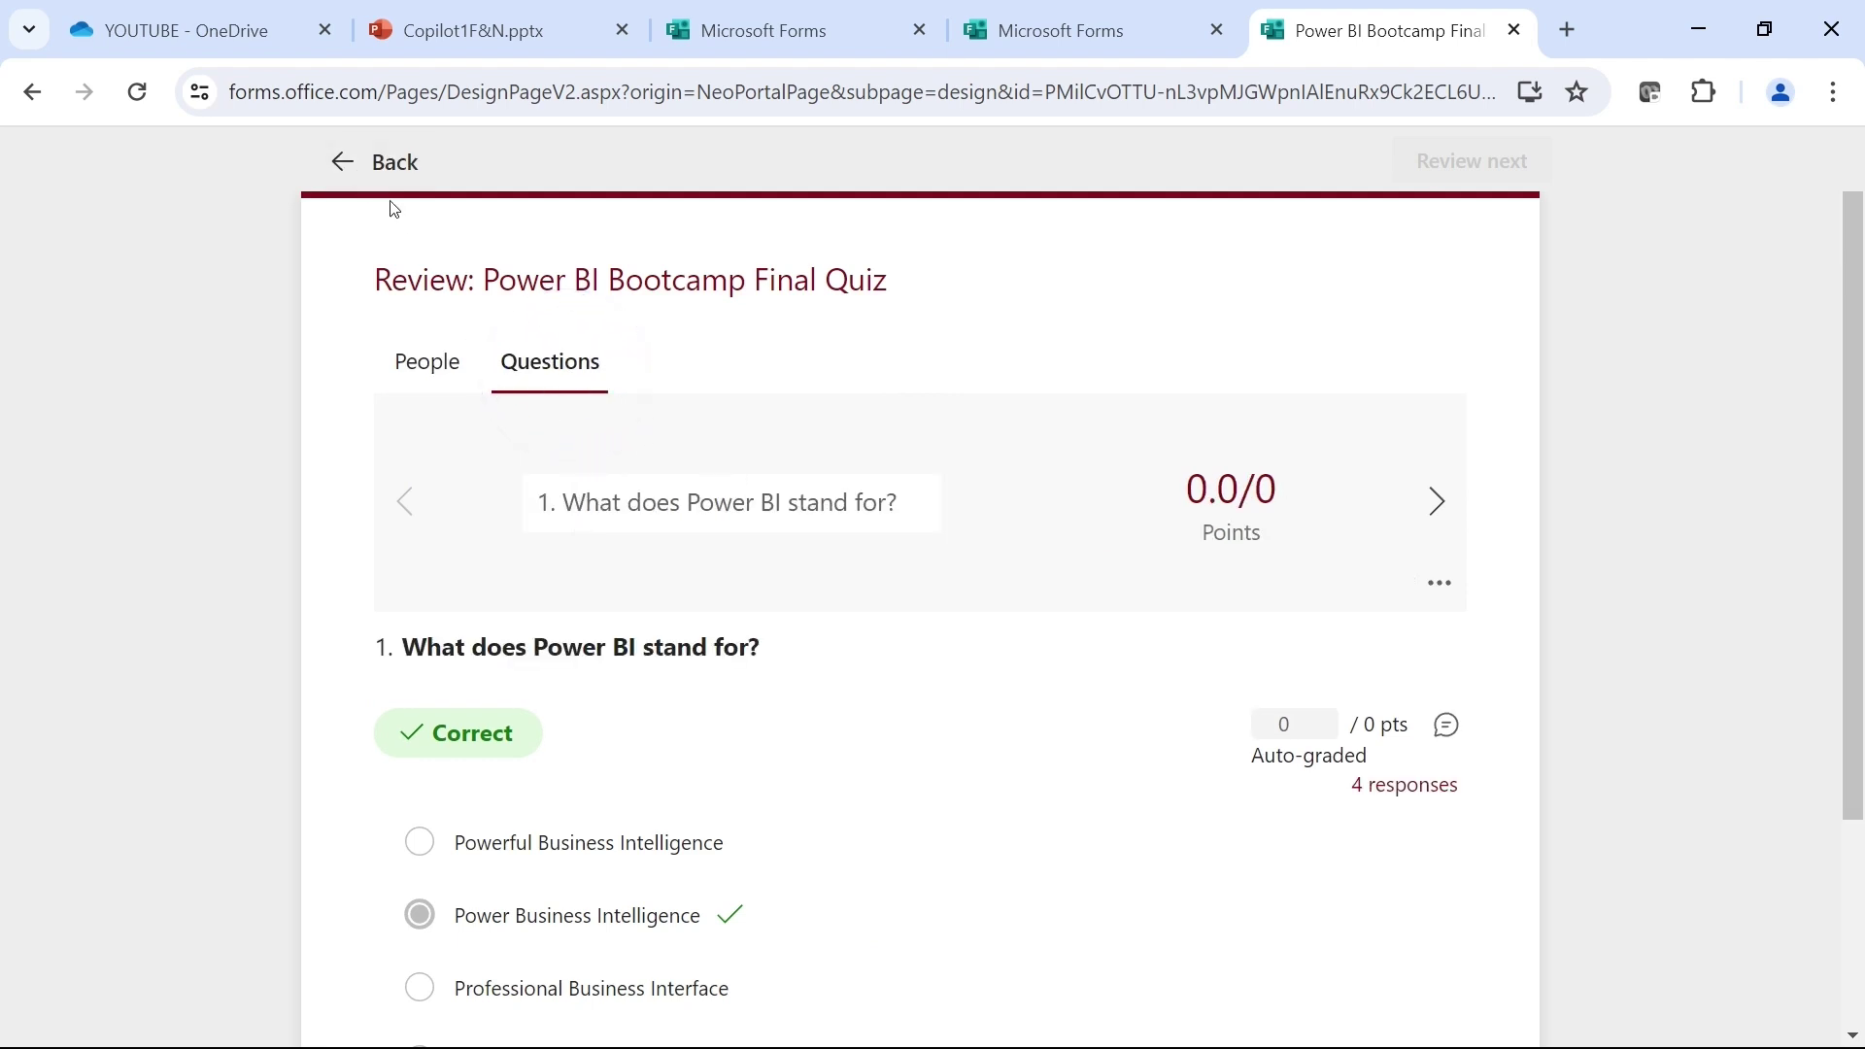
pyautogui.scroll(-3, 1040, 787)
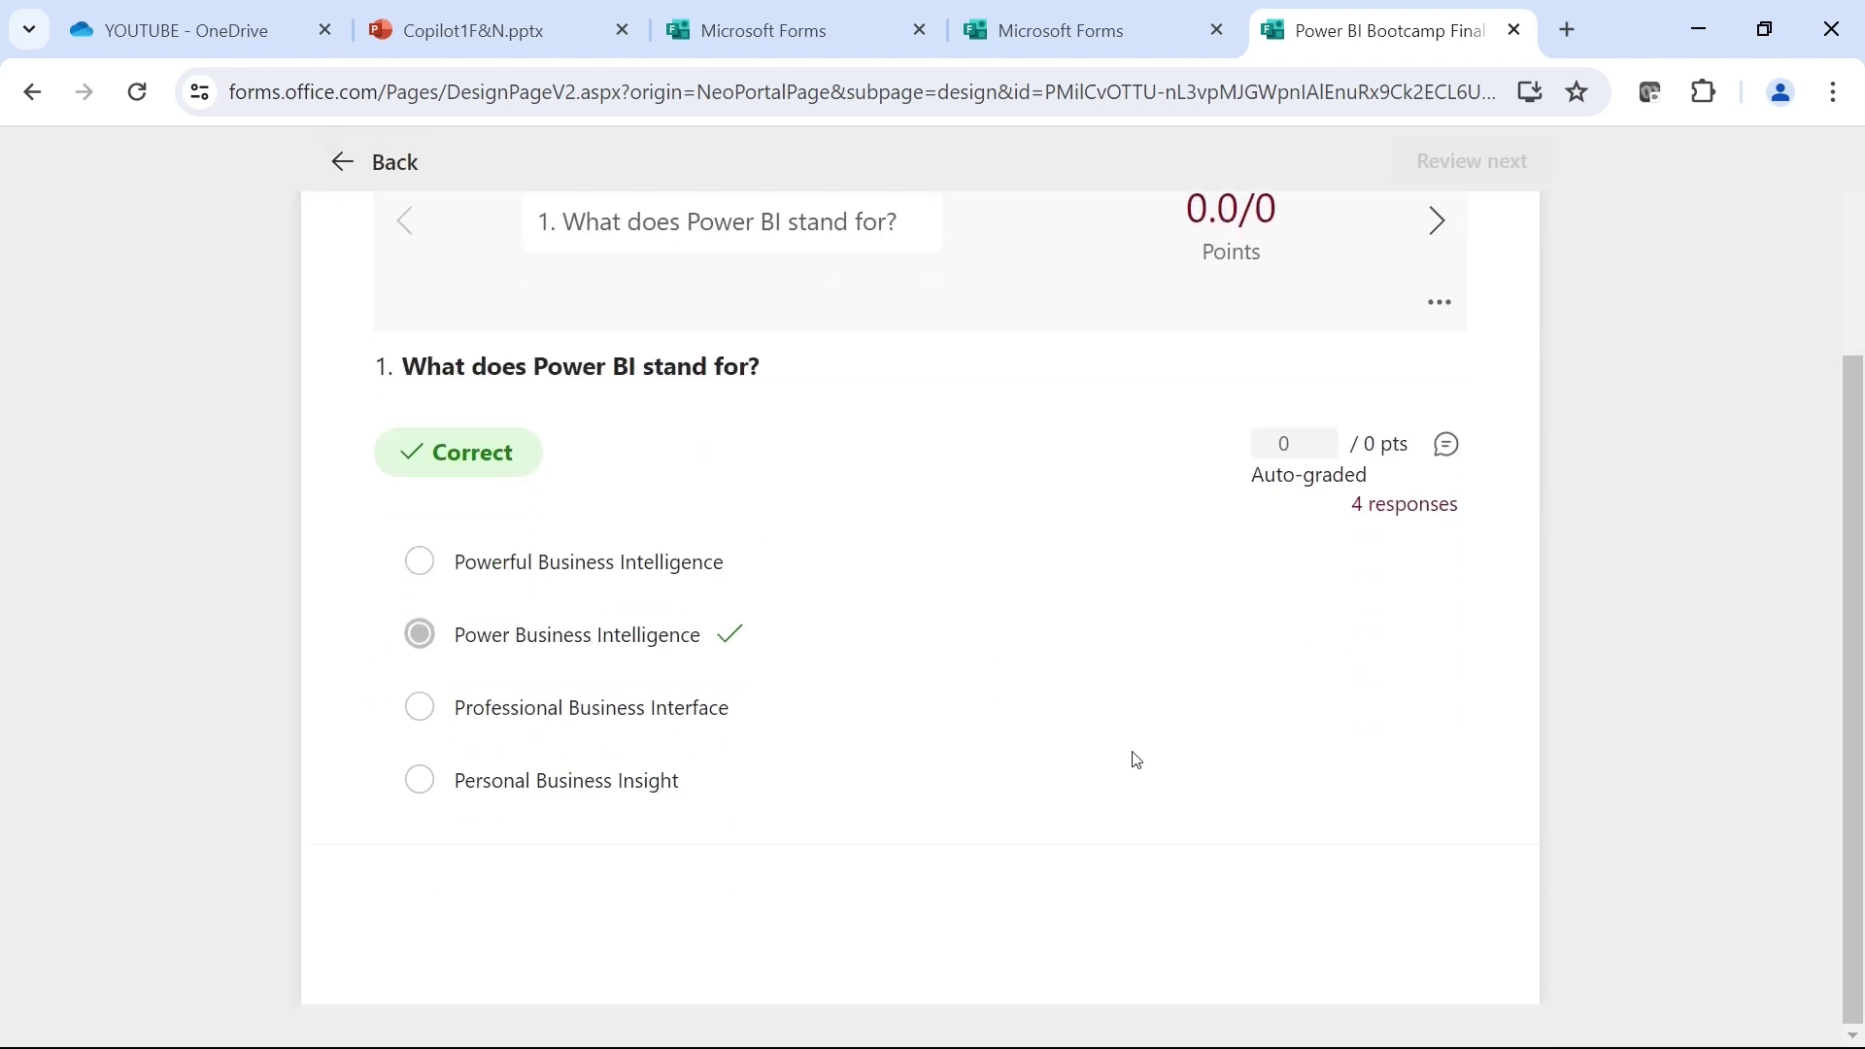
pyautogui.scroll(3, 1133, 758)
pyautogui.click(365, 191)
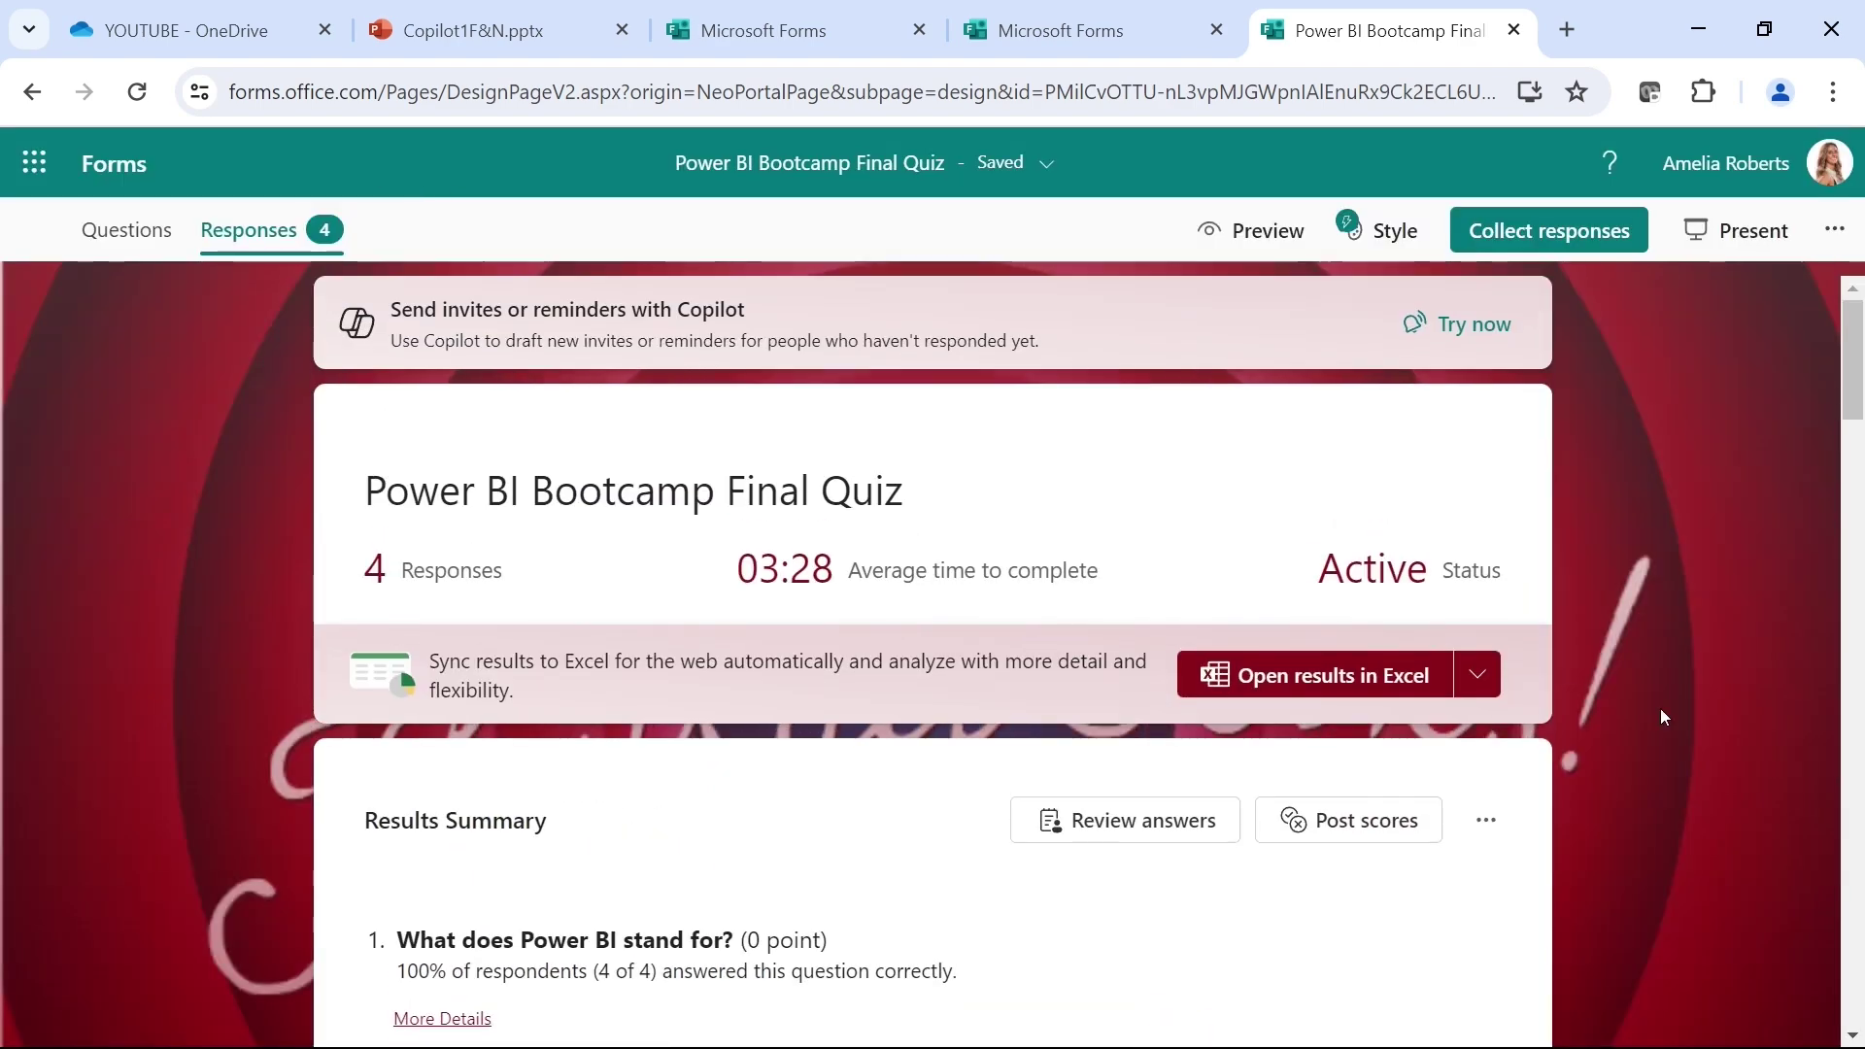
pyautogui.scroll(-2, 1598, 703)
pyautogui.scroll(-4, 1598, 703)
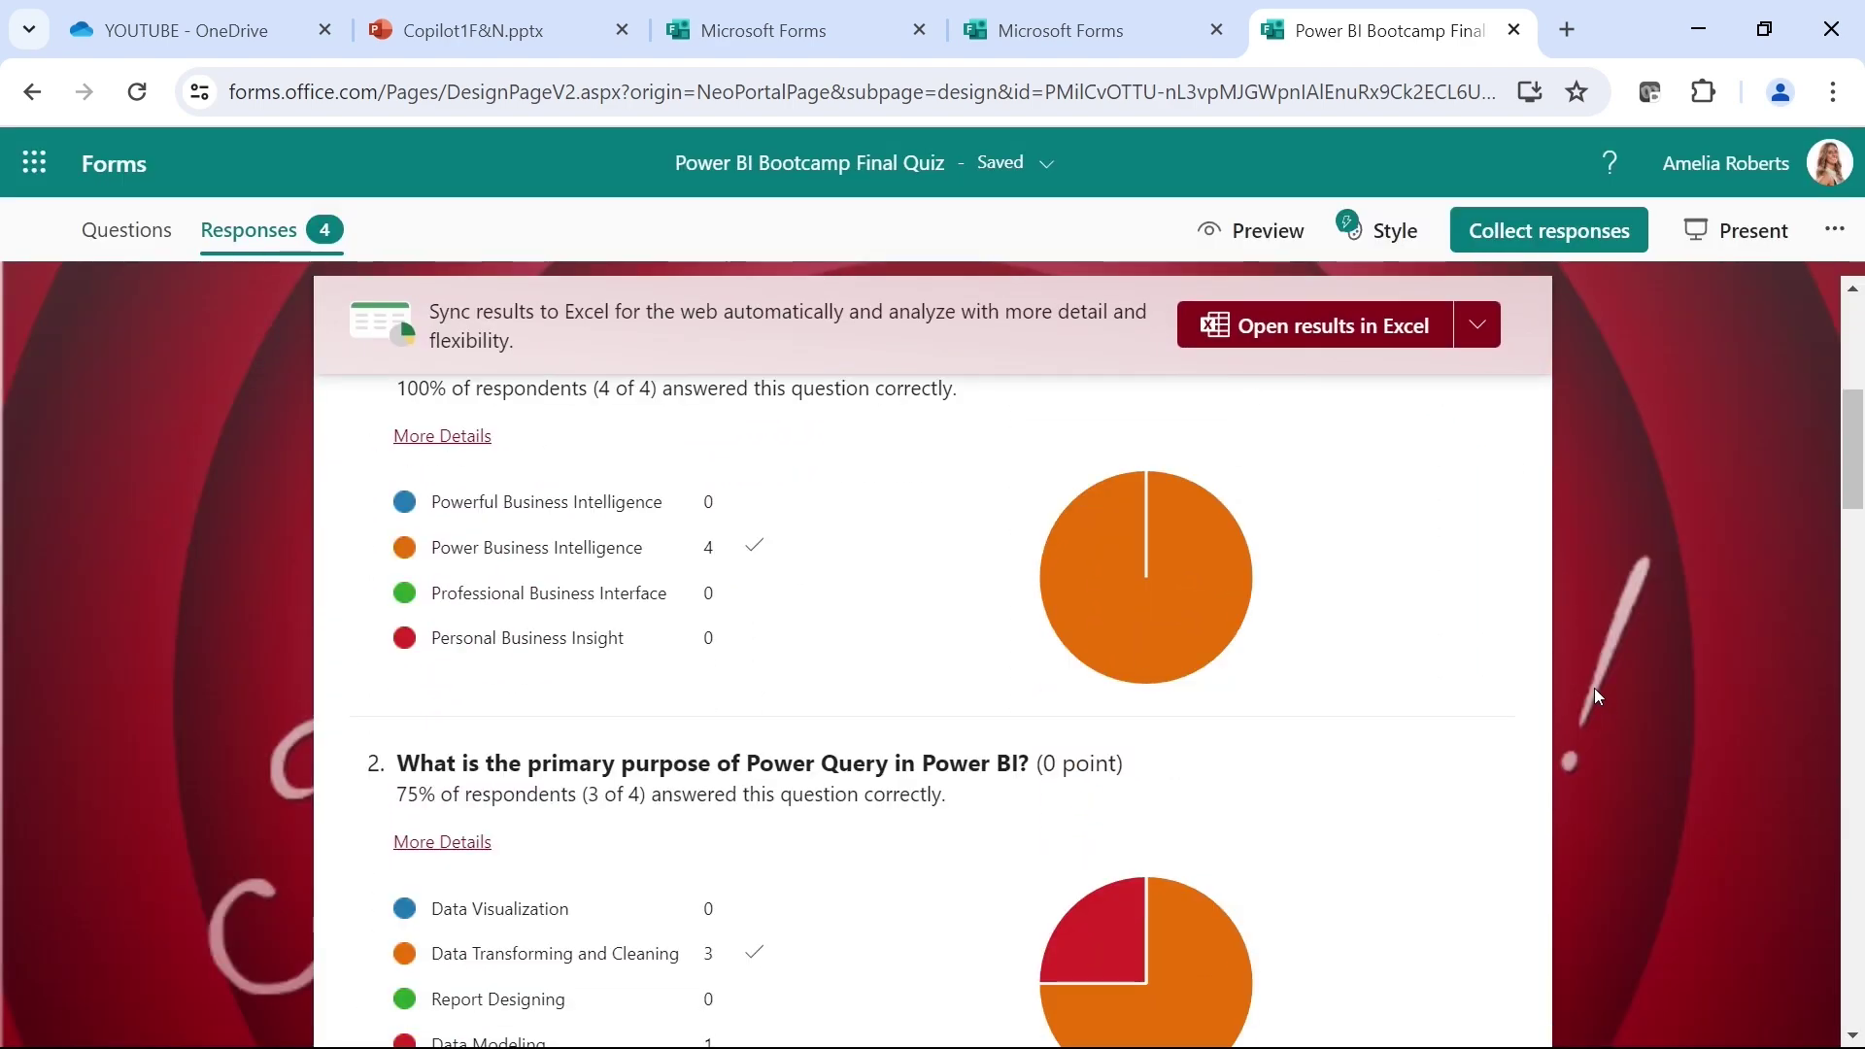
pyautogui.scroll(4, 1593, 686)
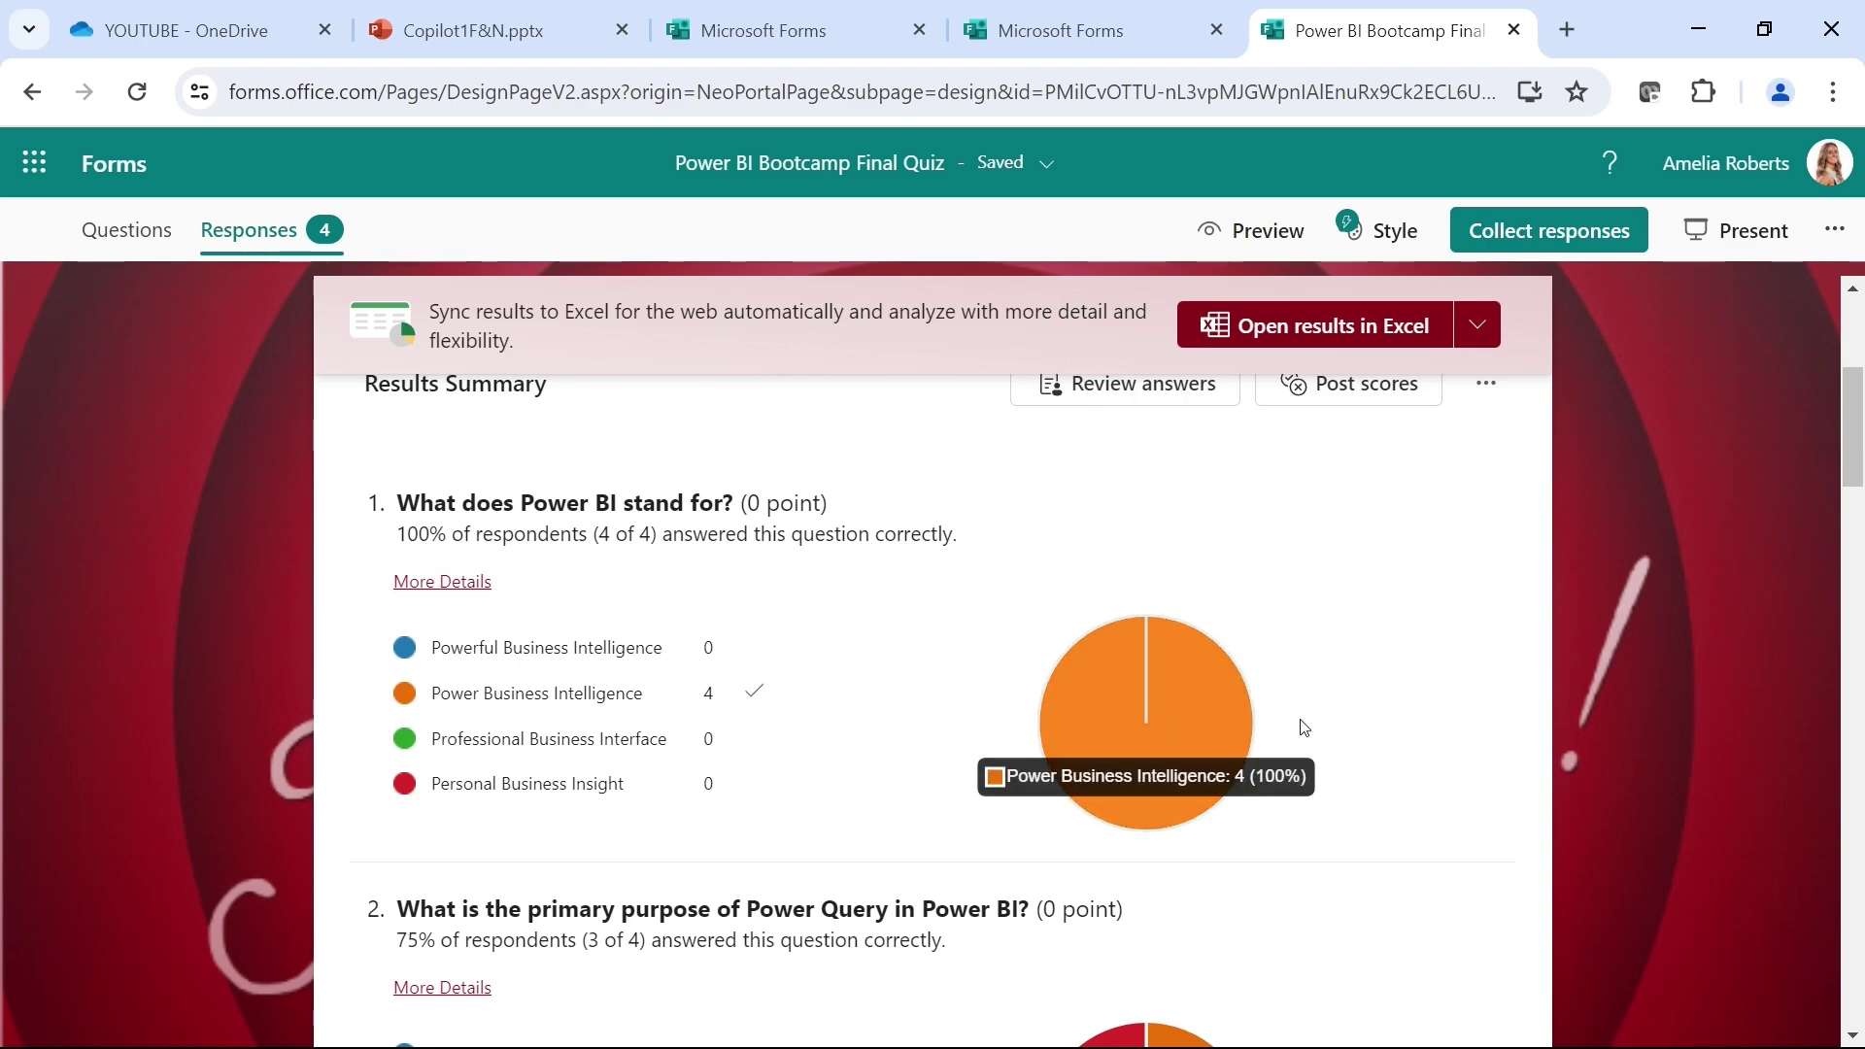
pyautogui.scroll(-5, 1457, 708)
pyautogui.scroll(-5, 1466, 645)
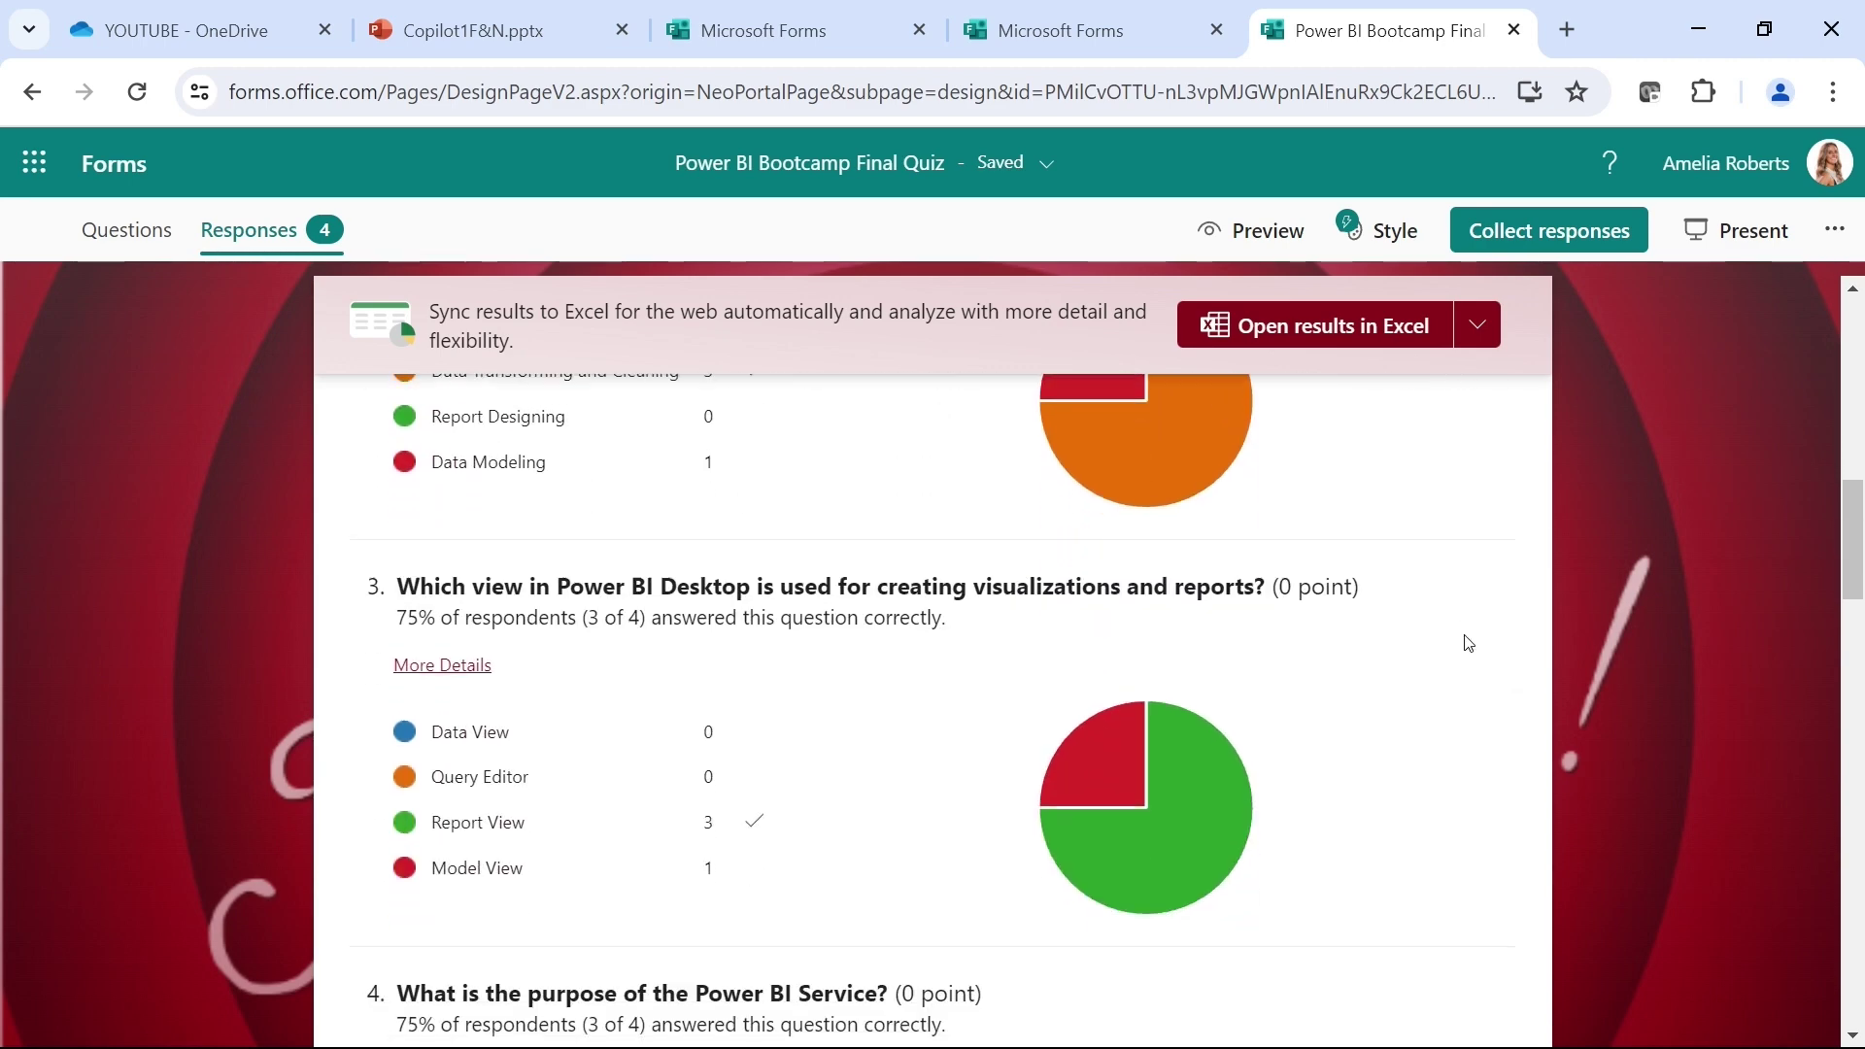
pyautogui.scroll(-4, 1515, 610)
pyautogui.scroll(-12, 1477, 586)
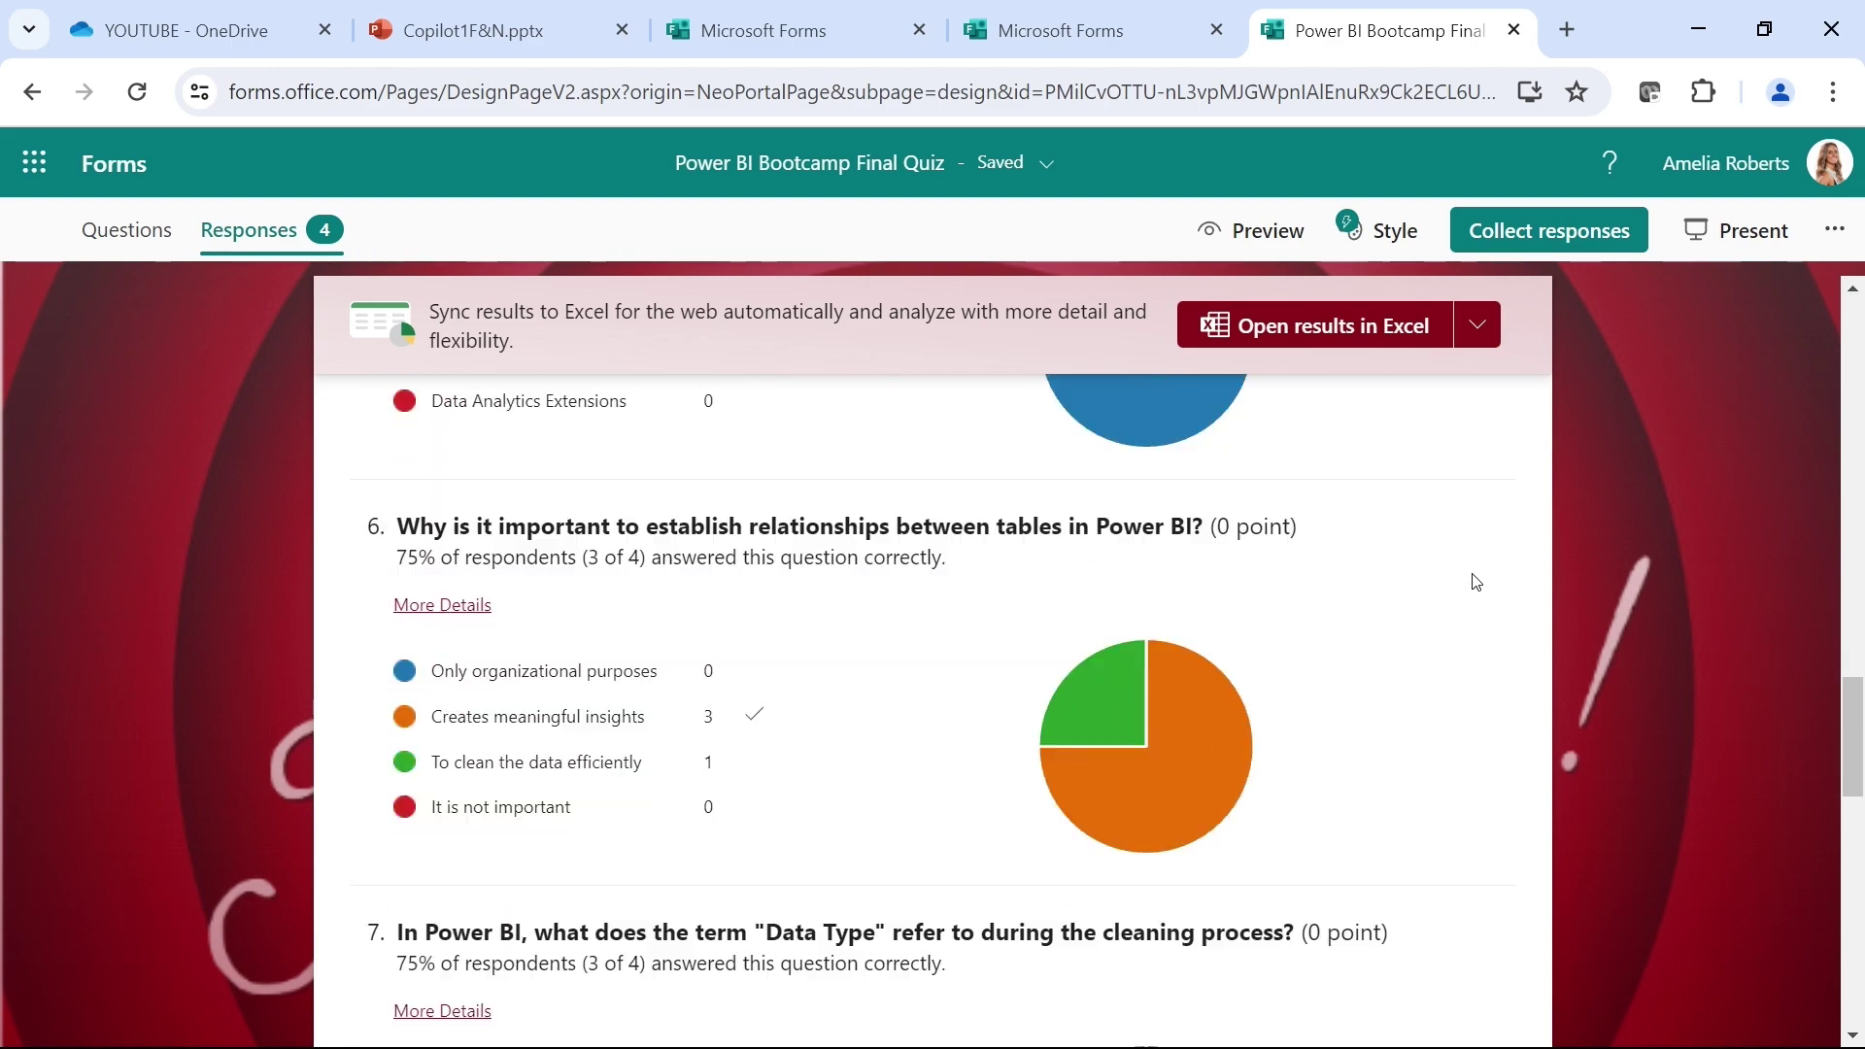
pyautogui.scroll(-4, 1483, 551)
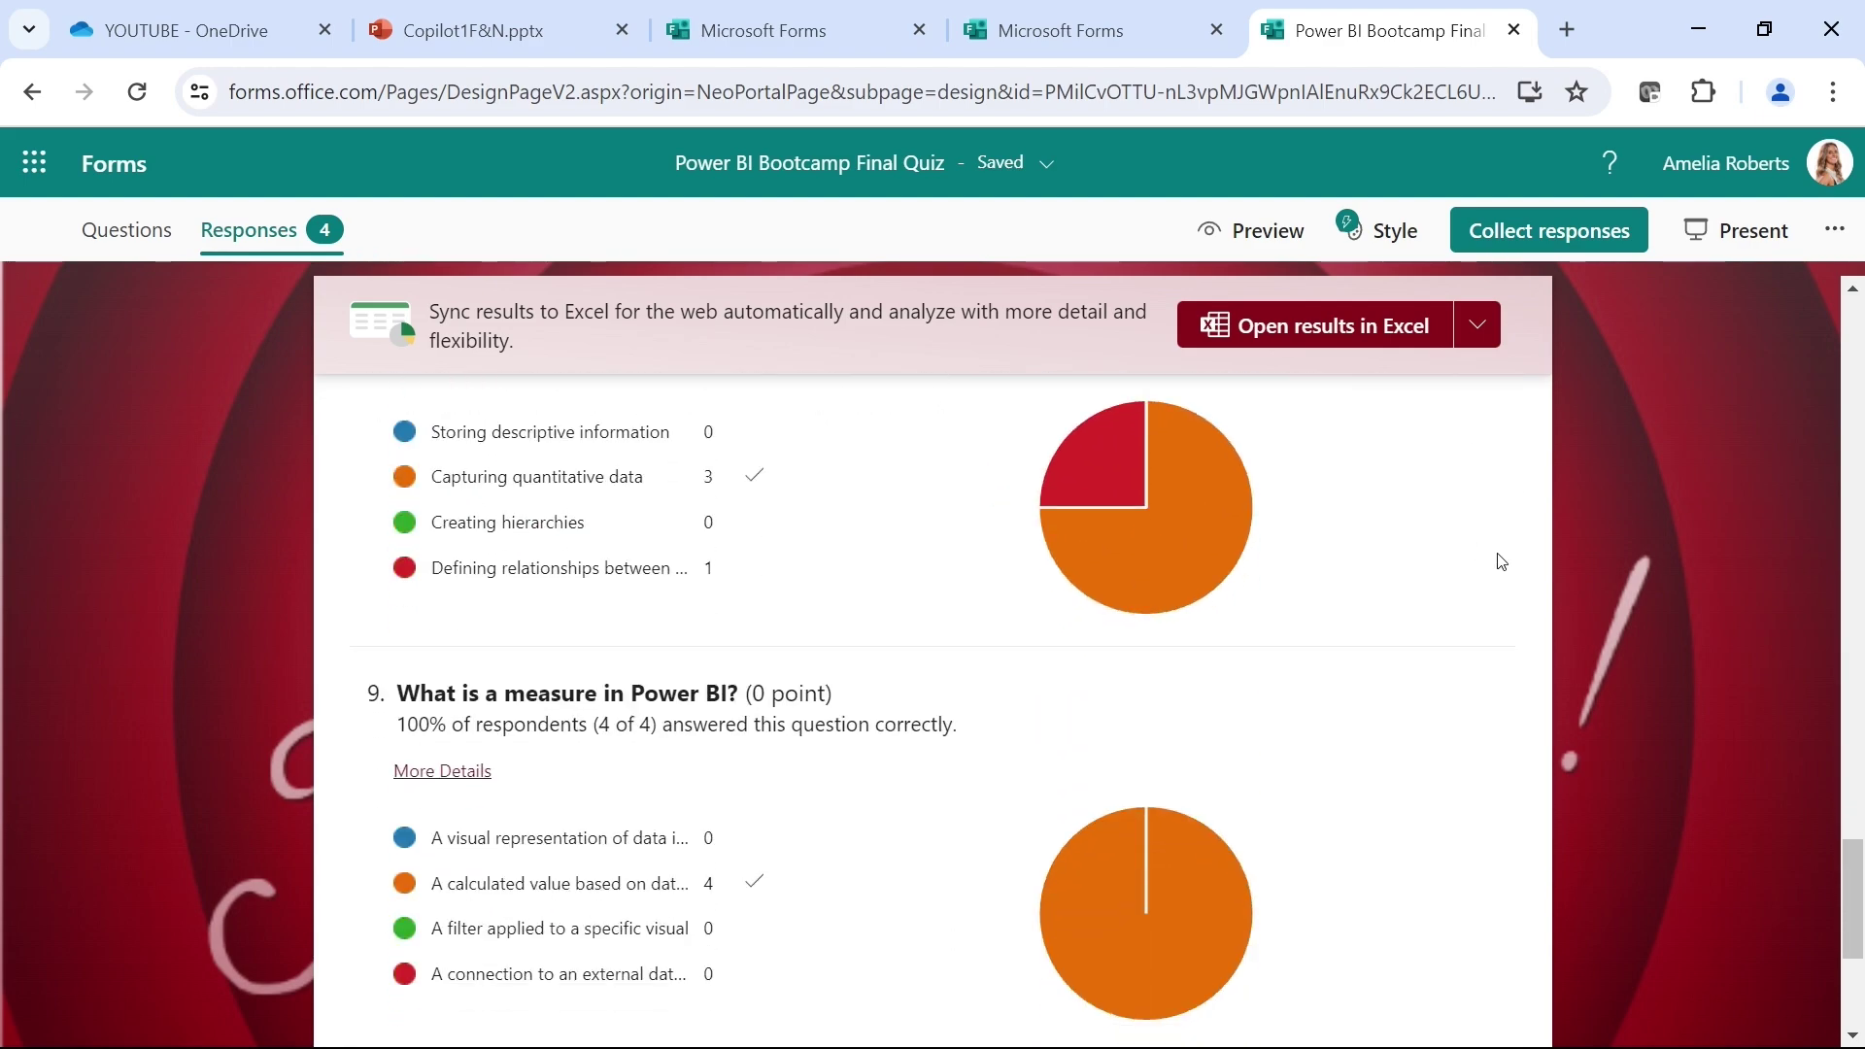
pyautogui.scroll(17, 1496, 555)
pyautogui.scroll(14, 1501, 561)
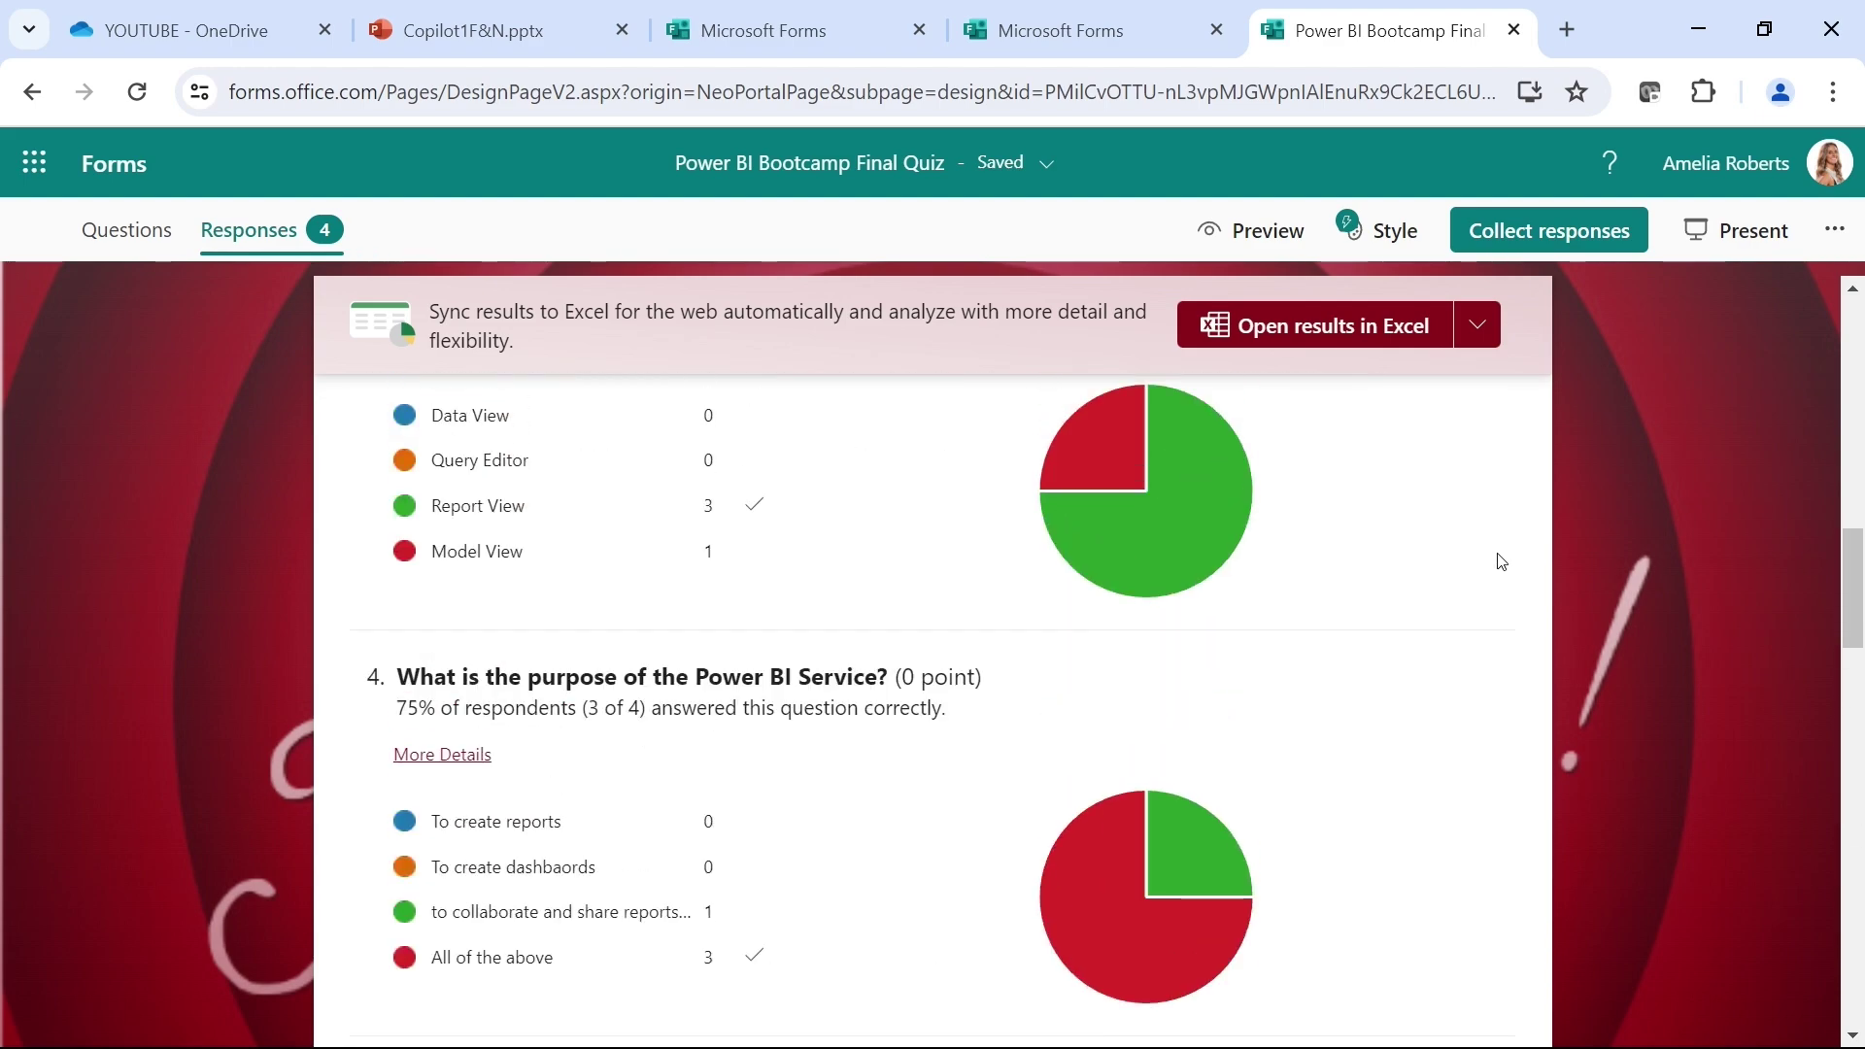
pyautogui.scroll(5, 1500, 561)
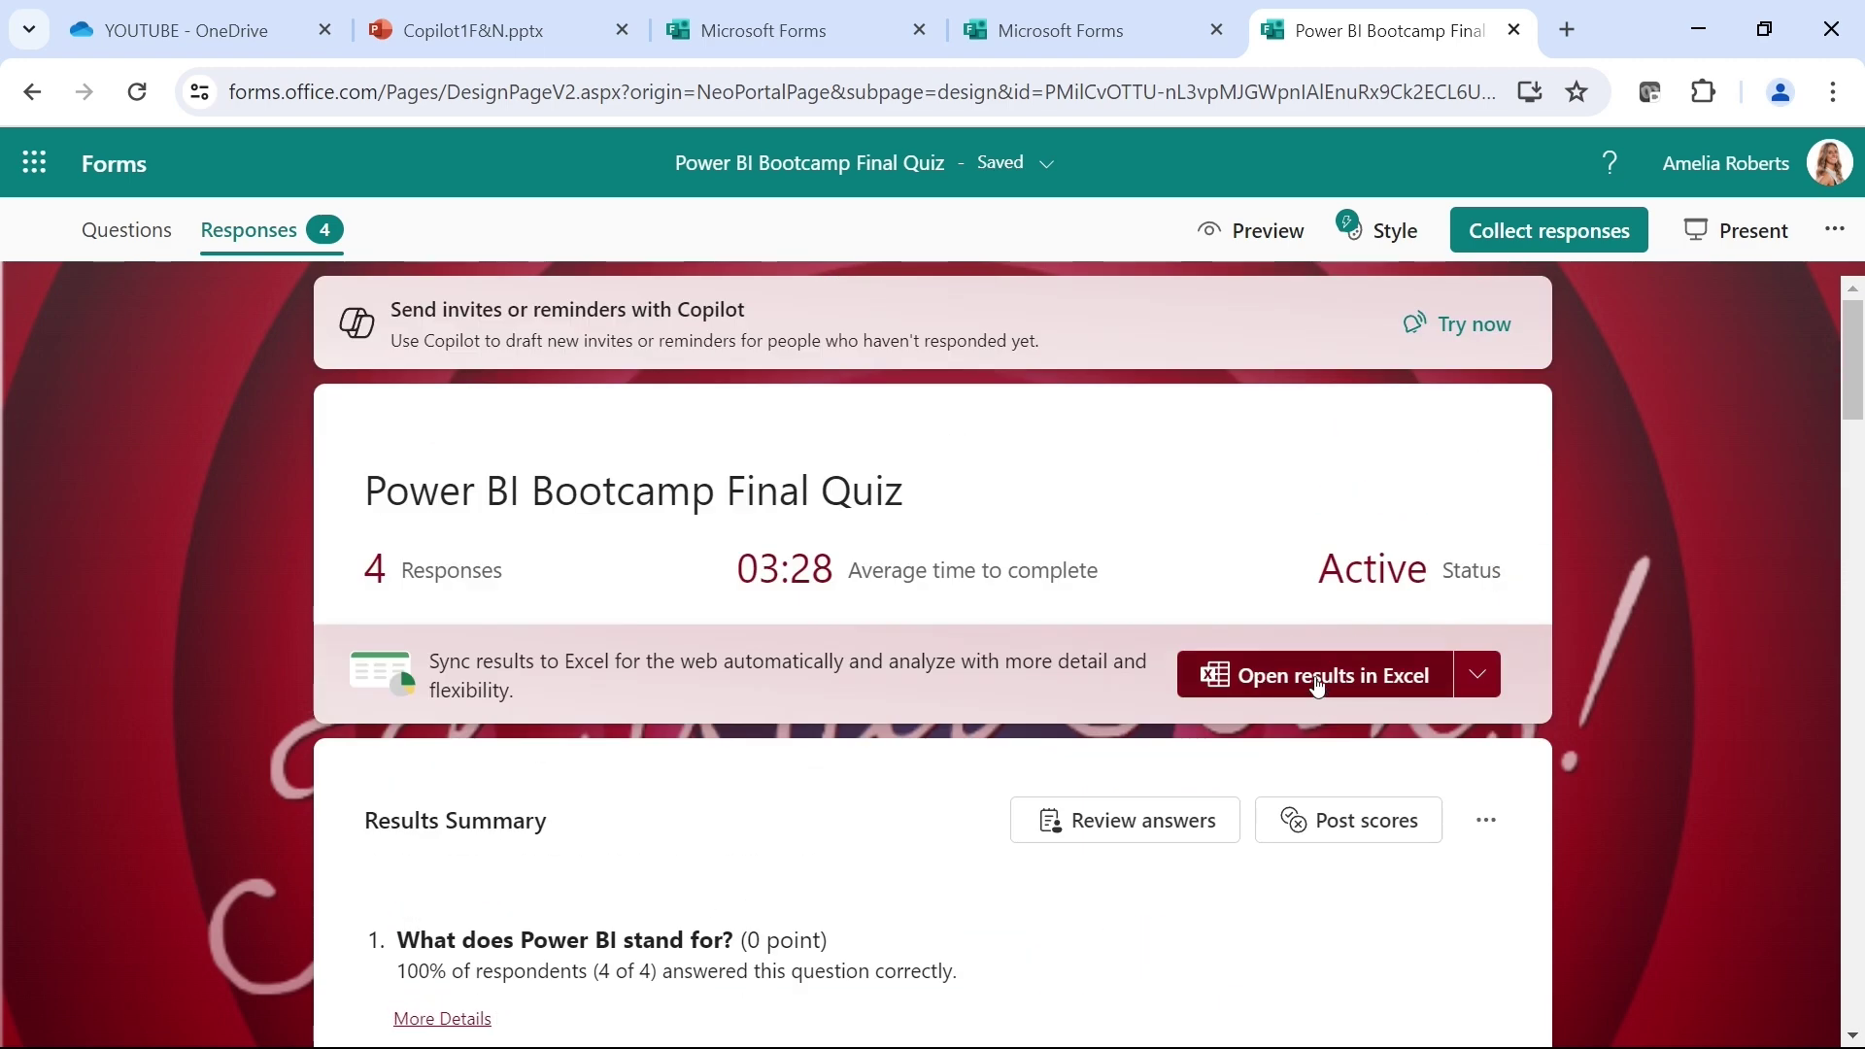